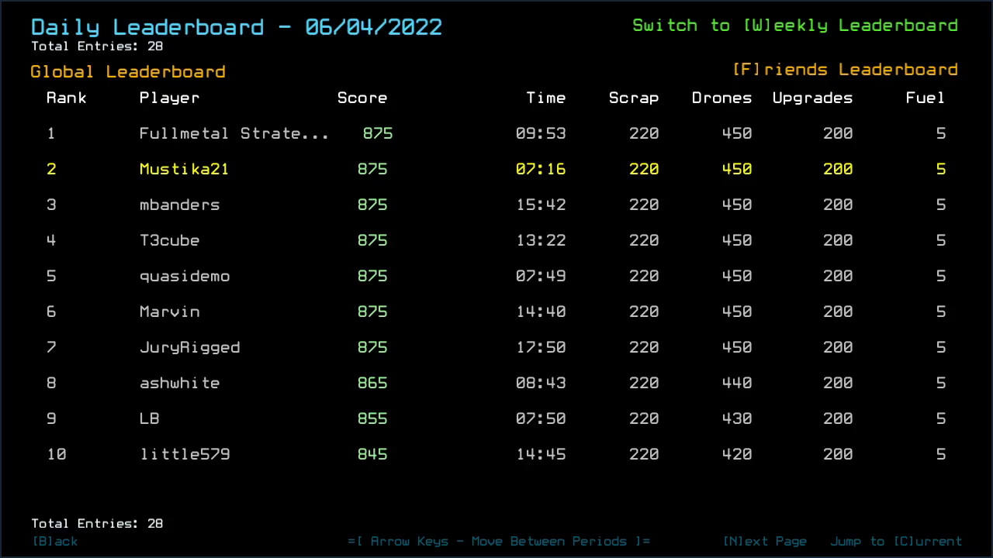
# Page through the daily rankings, filter to friends, then show the global weekly leaderboard.
pyautogui.press('Right')
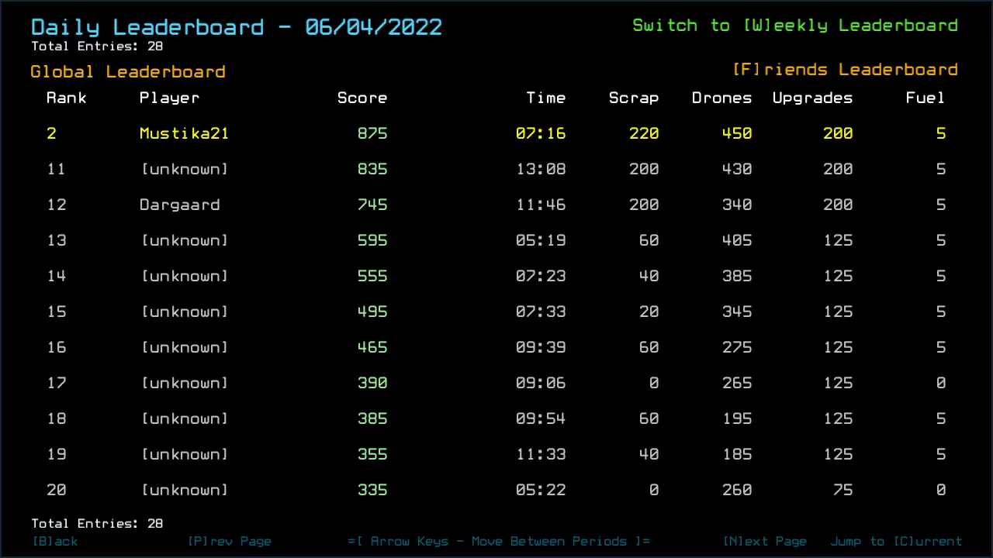
pyautogui.press('p')
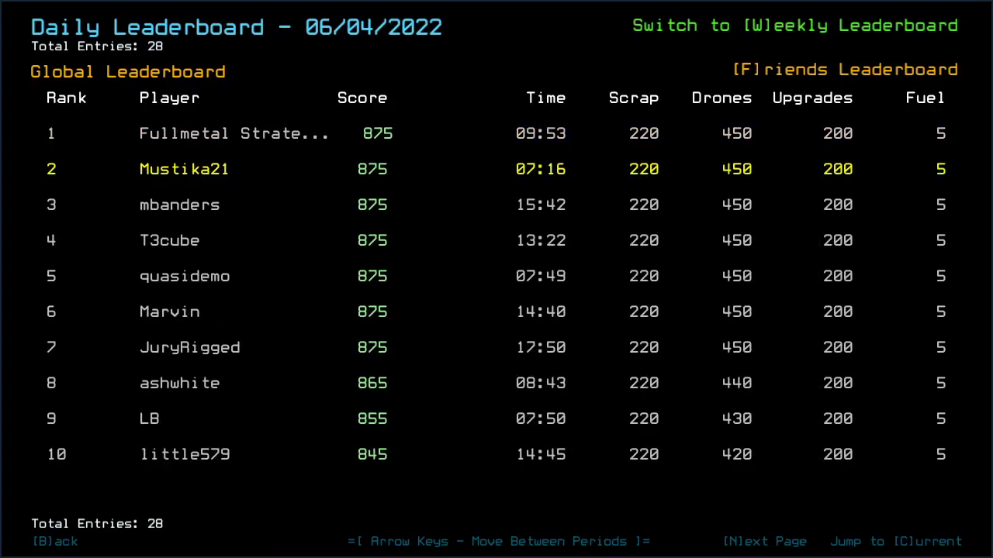
pyautogui.press('n')
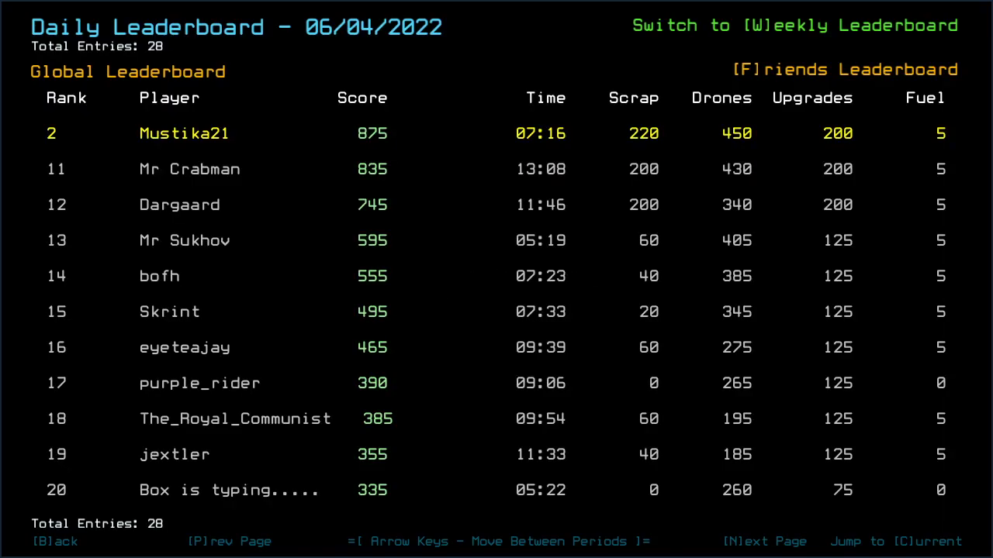
pyautogui.press('n')
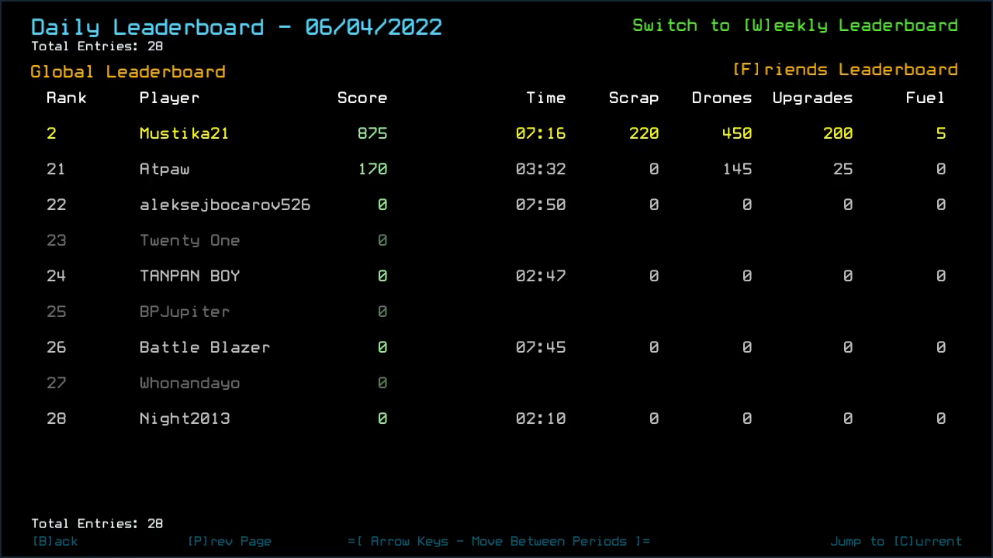
pyautogui.press('f')
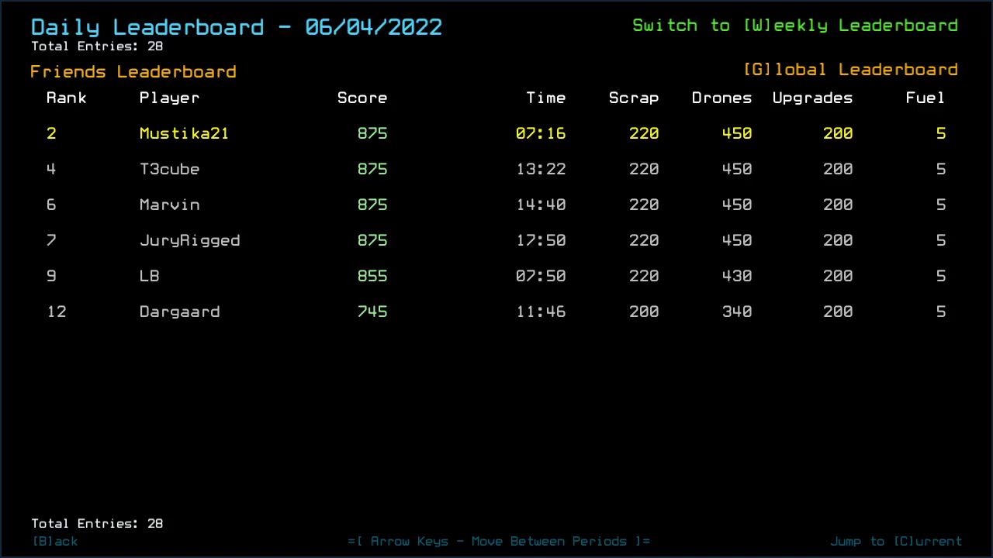
pyautogui.press('w')
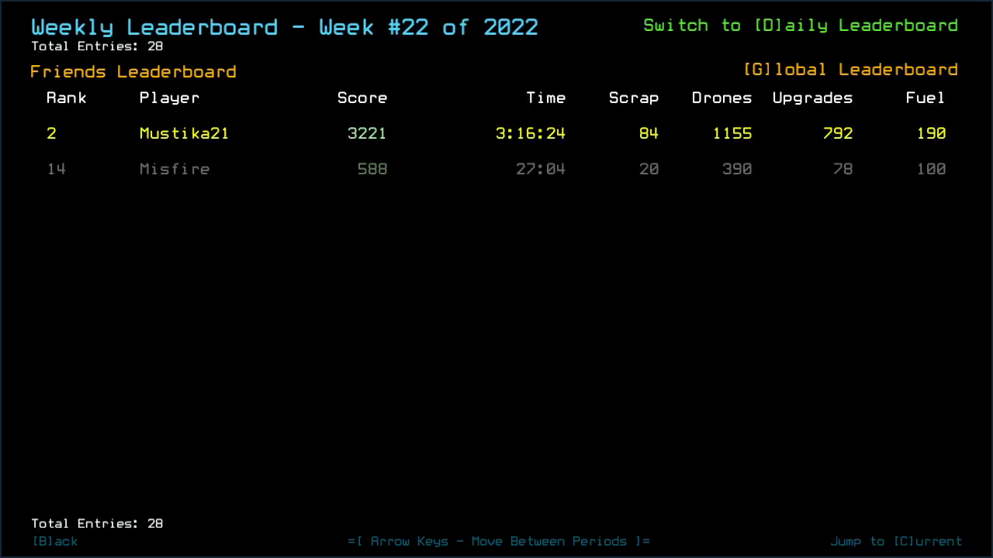
pyautogui.press('g')
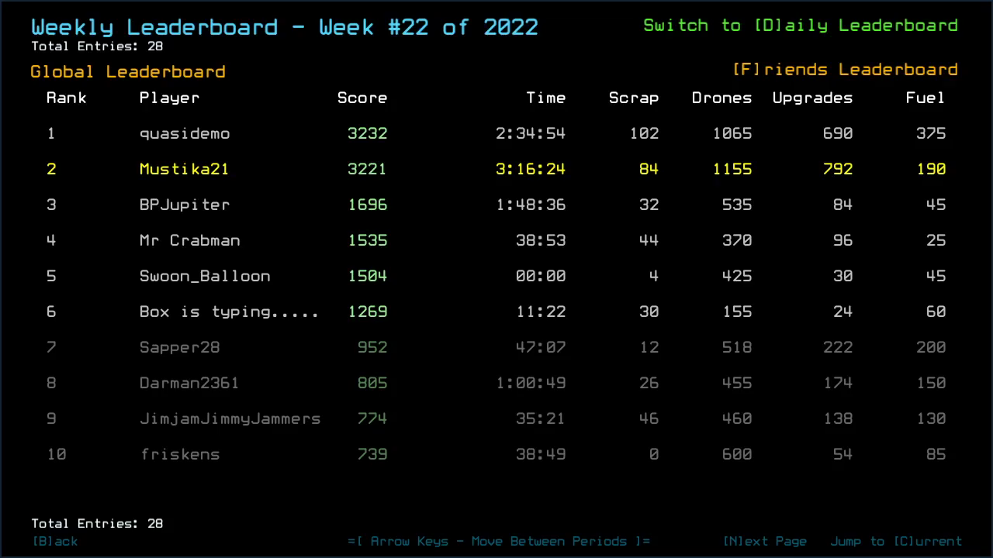
# Leave the leaderboards, start the Daily Challenge, and briefly open the alias editor.
pyautogui.press('b')
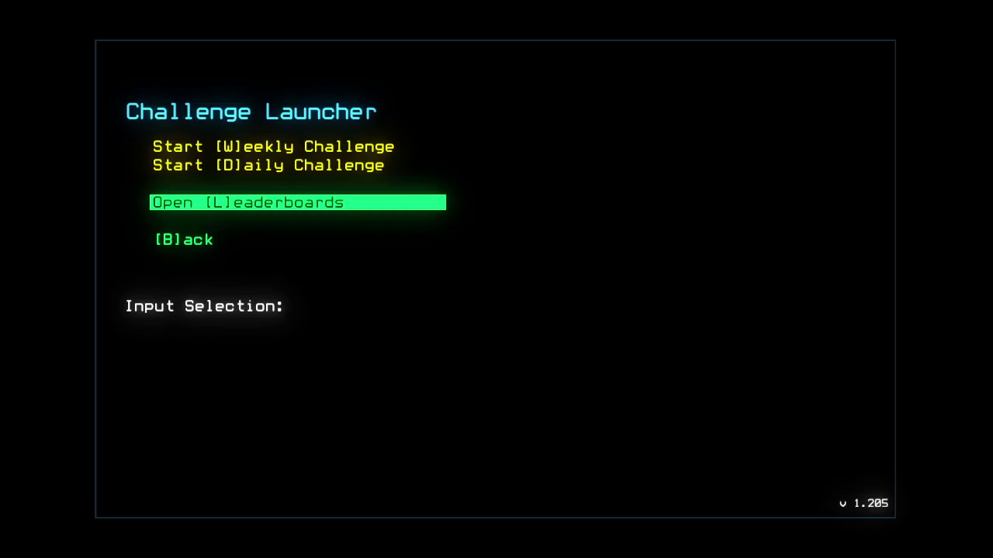
pyautogui.press('d')
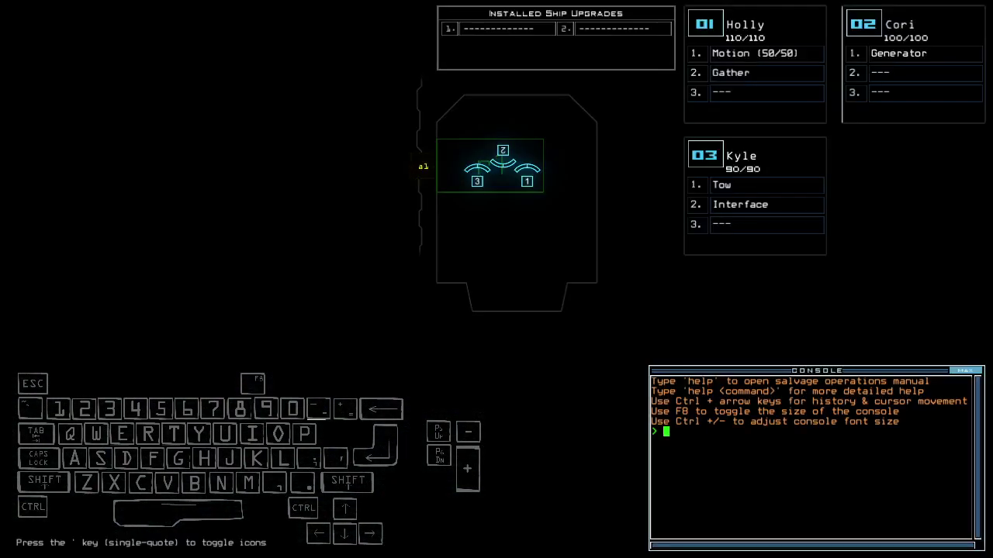
pyautogui.press('Left')
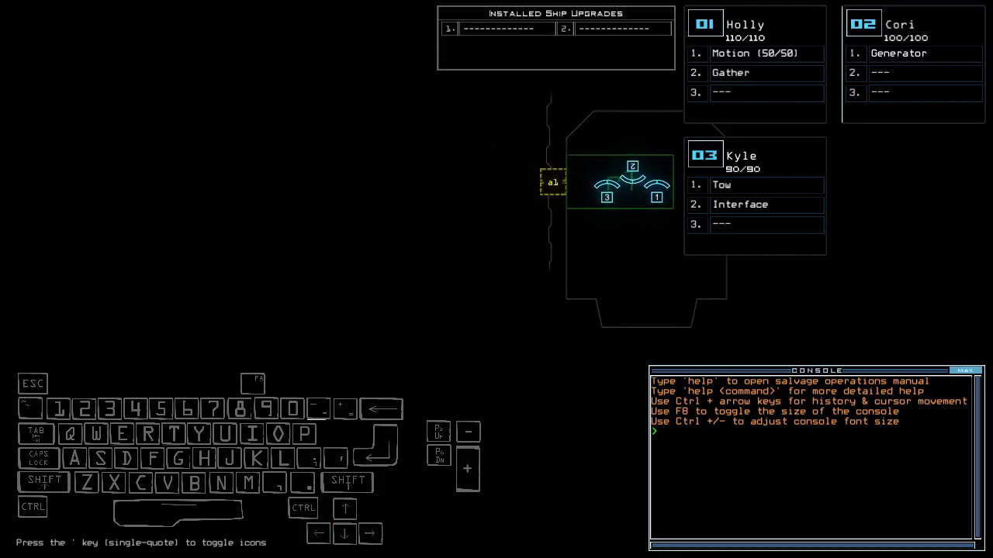
pyautogui.write('al')
pyautogui.press('Return')
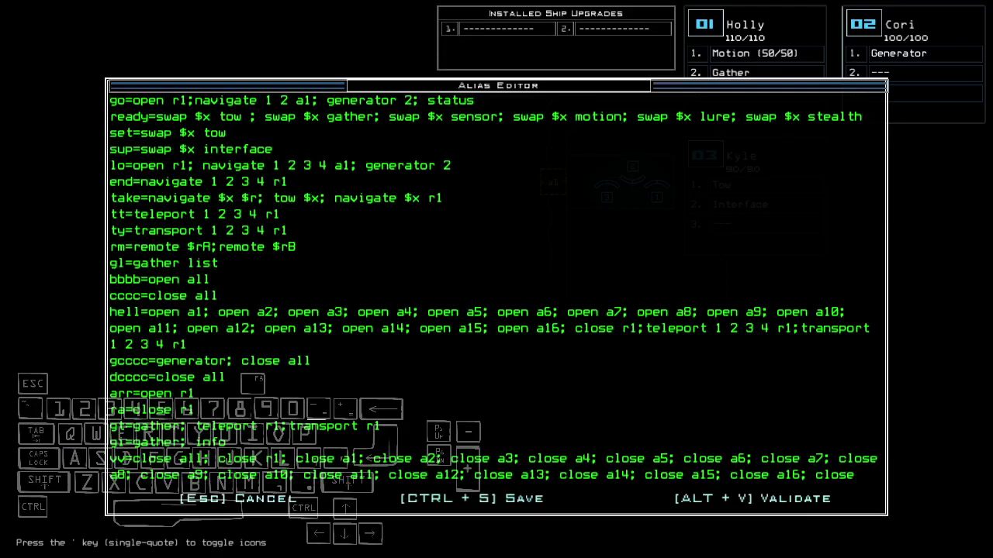
pyautogui.press('Escape')
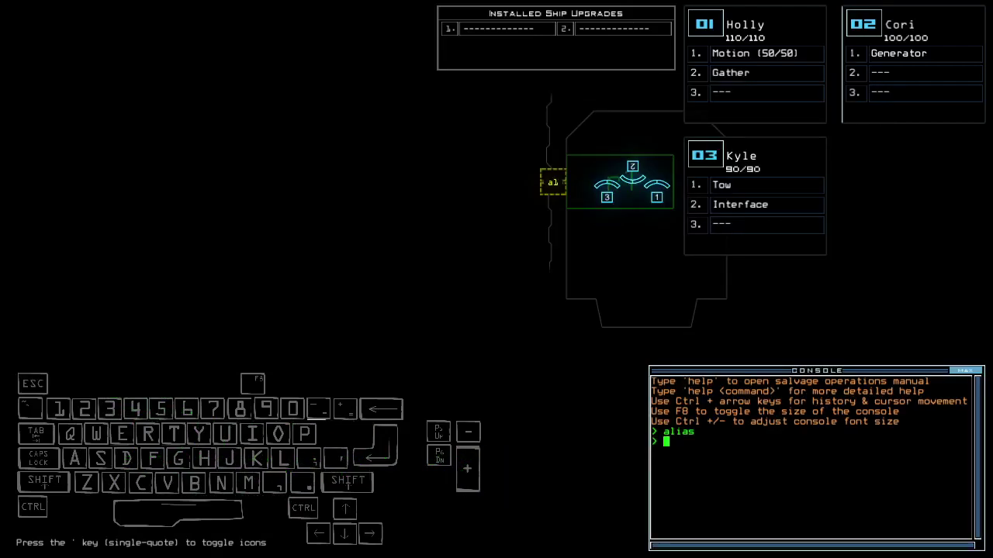
pyautogui.write('ready 3')
# Run 'set 3;set 2' to reassign tow and interface modules, then 'status' for Medical A.
pyautogui.press('BackSpace')
pyautogui.press('BackSpace')
pyautogui.press('BackSpace')
pyautogui.press('Escape')
pyautogui.write('set 3;set 2')
pyautogui.press('Return')
pyautogui.write('status')
pyautogui.press('Return')
pyautogui.press('Left')
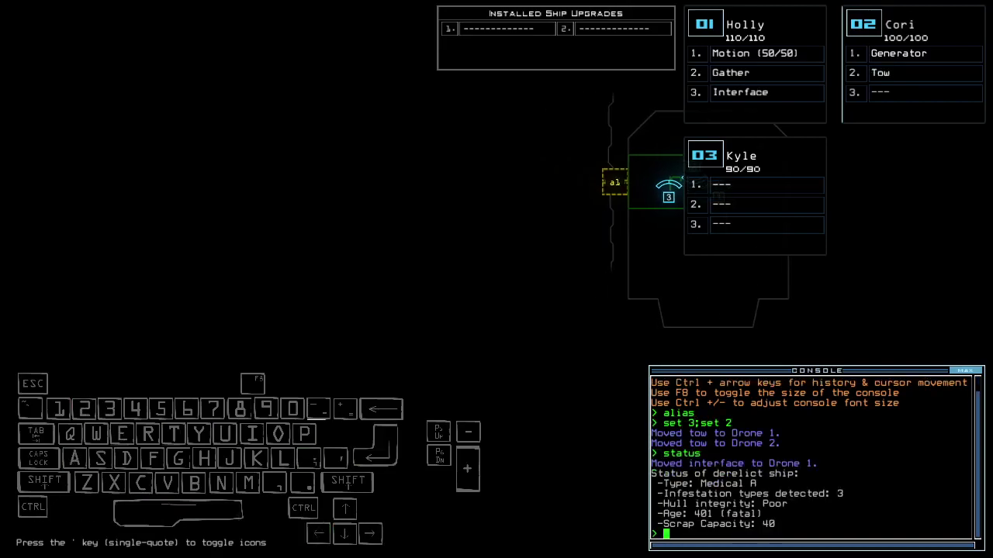
pyautogui.press('Right')
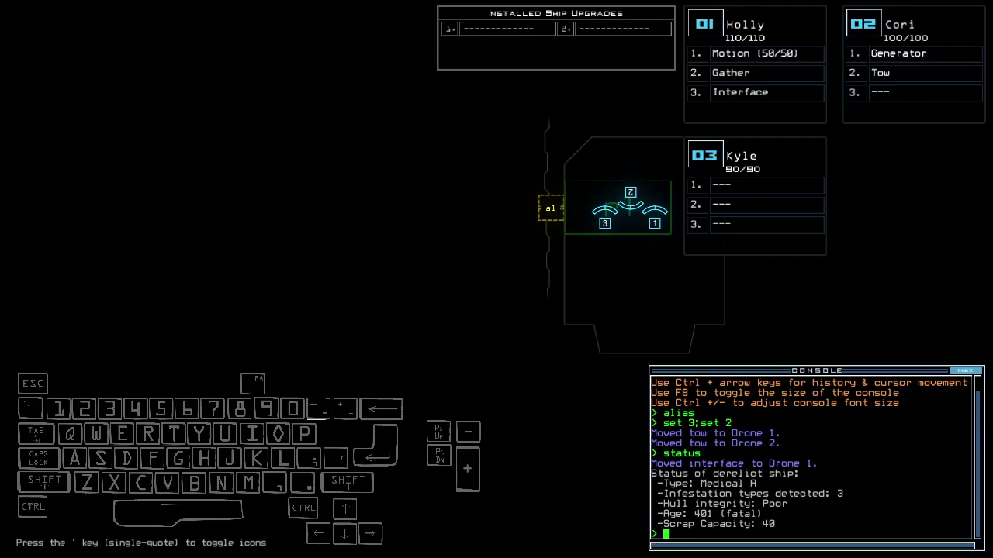
# Send the drones into the derelict and steer drone 1 through the corridors toward scrap.
pyautogui.press('Up')
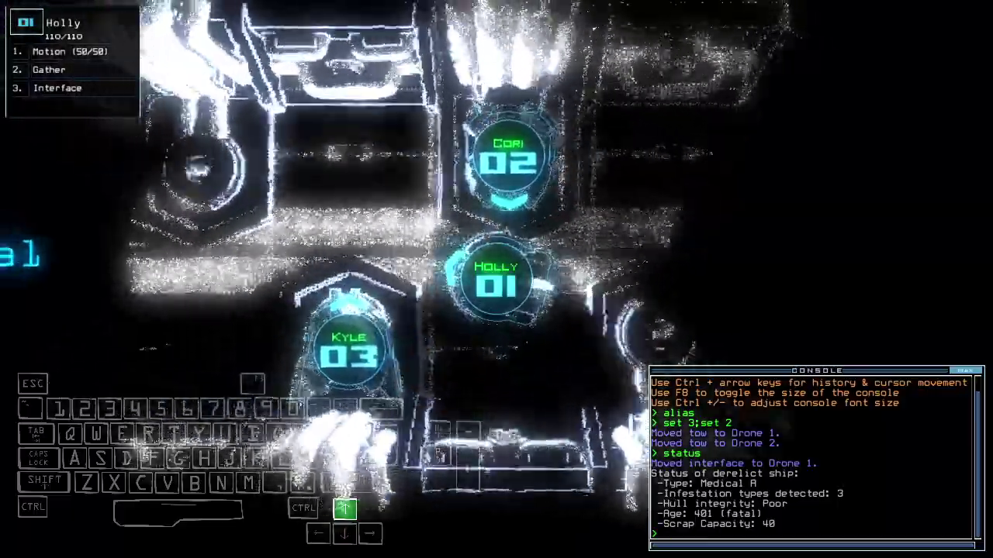
pyautogui.press('Left')
pyautogui.press('2')
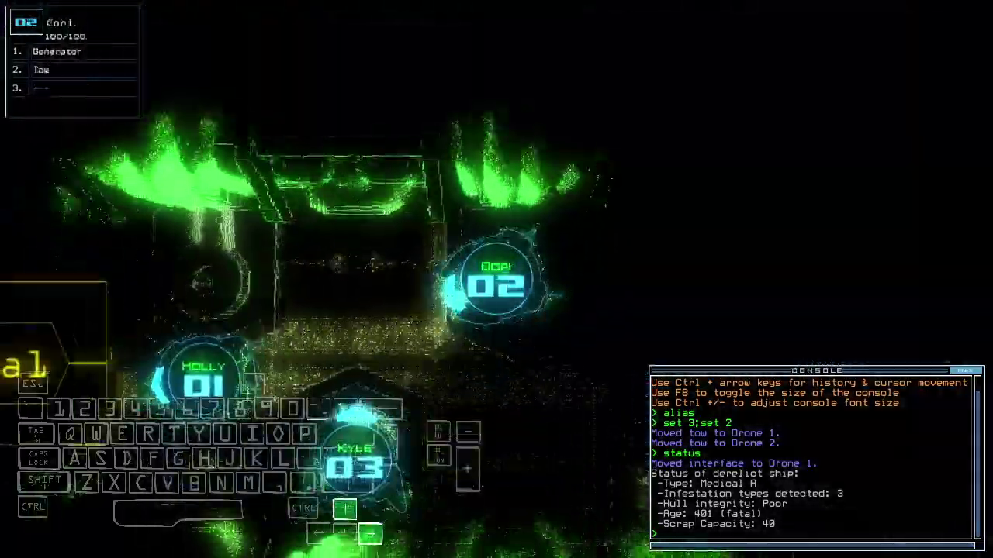
pyautogui.press('1')
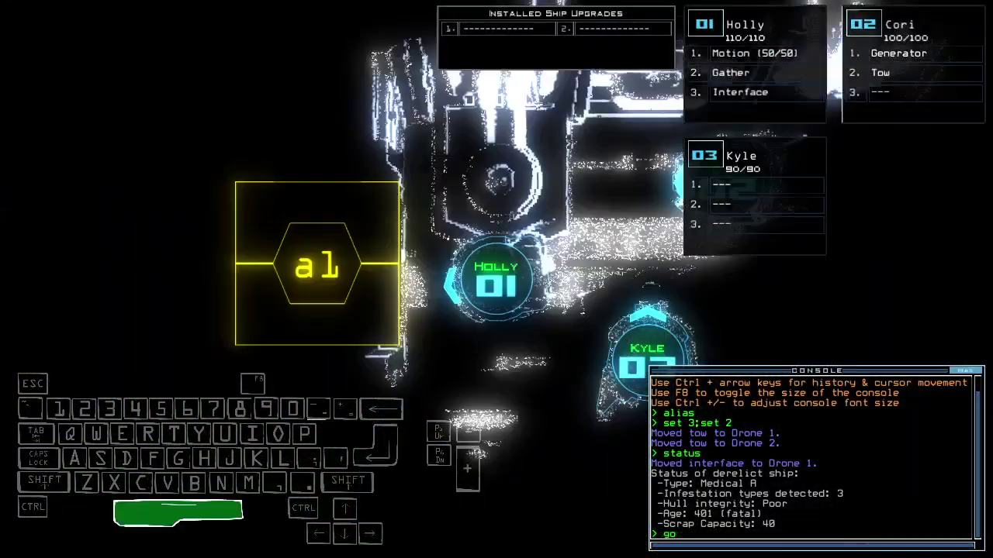
pyautogui.press('Up')
pyautogui.press('Up')
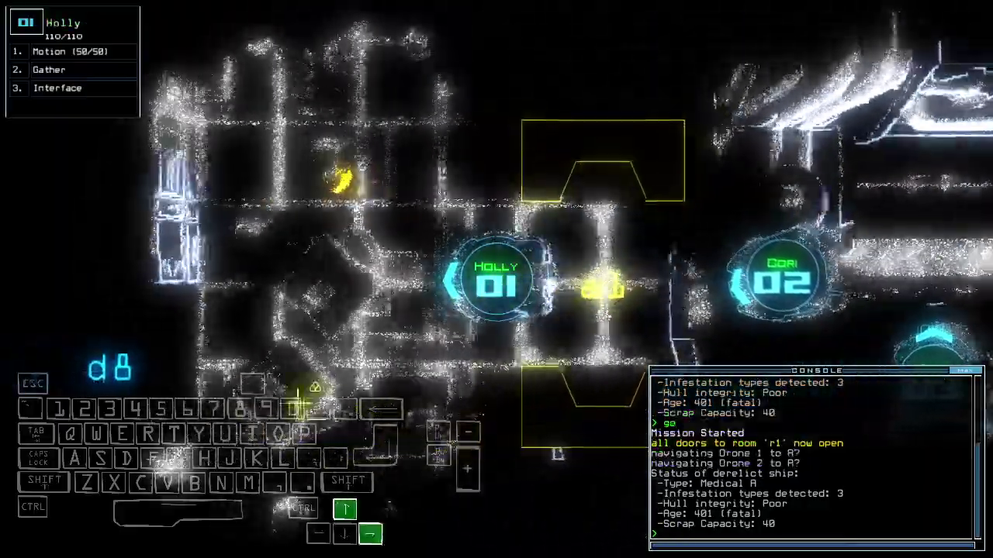
pyautogui.press('Right')
pyautogui.write('g')
pyautogui.press('Return')
# Gather scrap with drone 1 at several spots along the corridor.
pyautogui.press('Up')
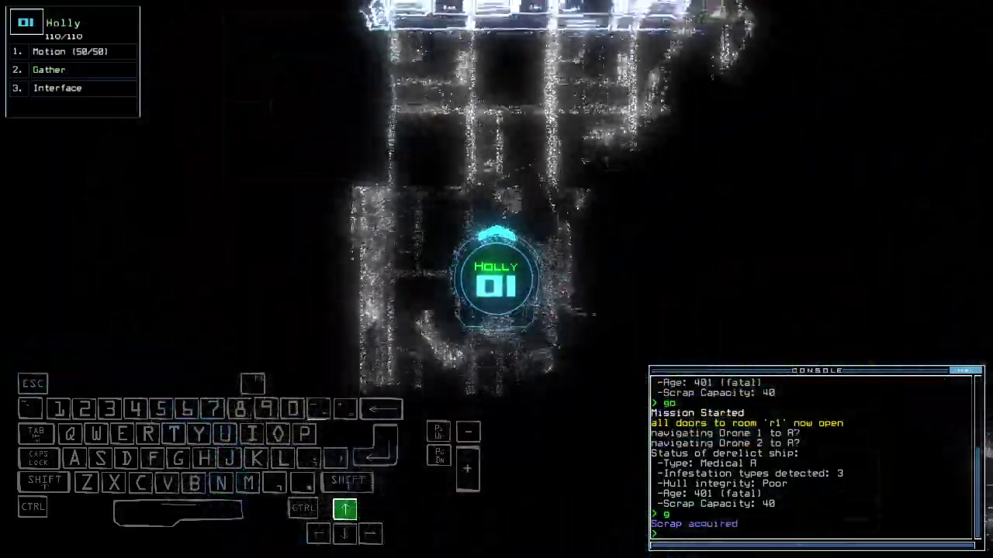
pyautogui.press('Left')
pyautogui.press('Up')
pyautogui.write('g')
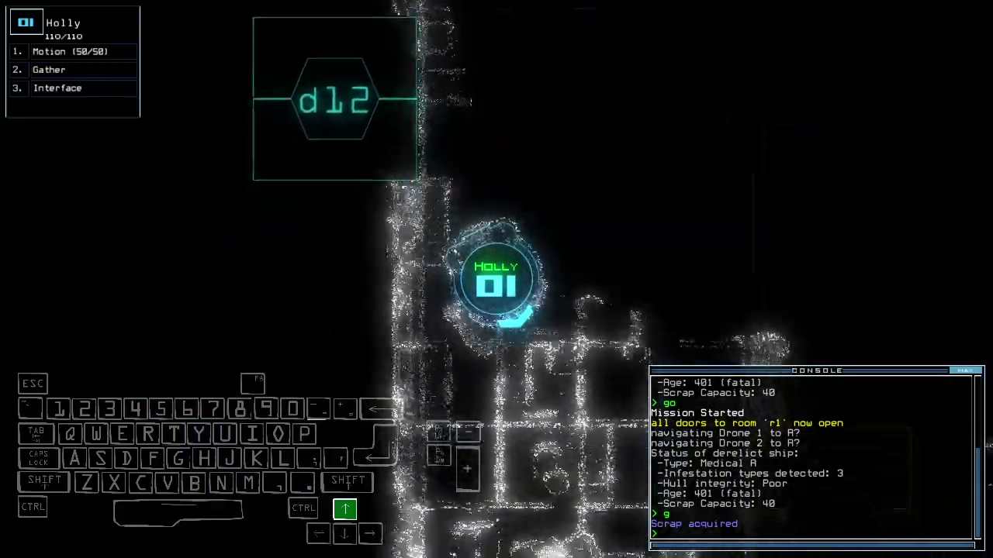
pyautogui.press('Return')
pyautogui.press('Up')
pyautogui.write('g')
pyautogui.press('Return')
pyautogui.write('g')
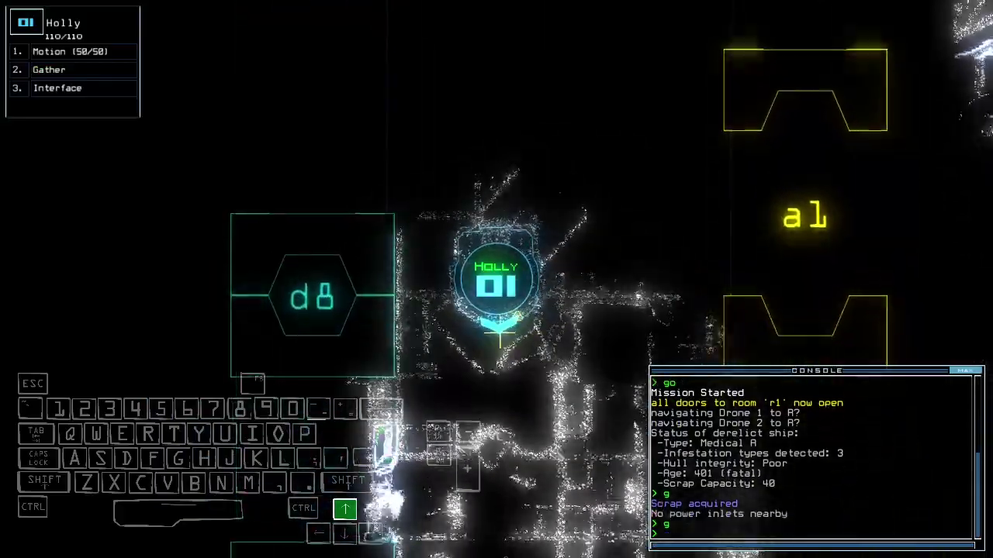
pyautogui.press('Return')
# Have drone 2 tow drone Hailey and swap in the Gather module.
pyautogui.press('Up')
pyautogui.write('2')
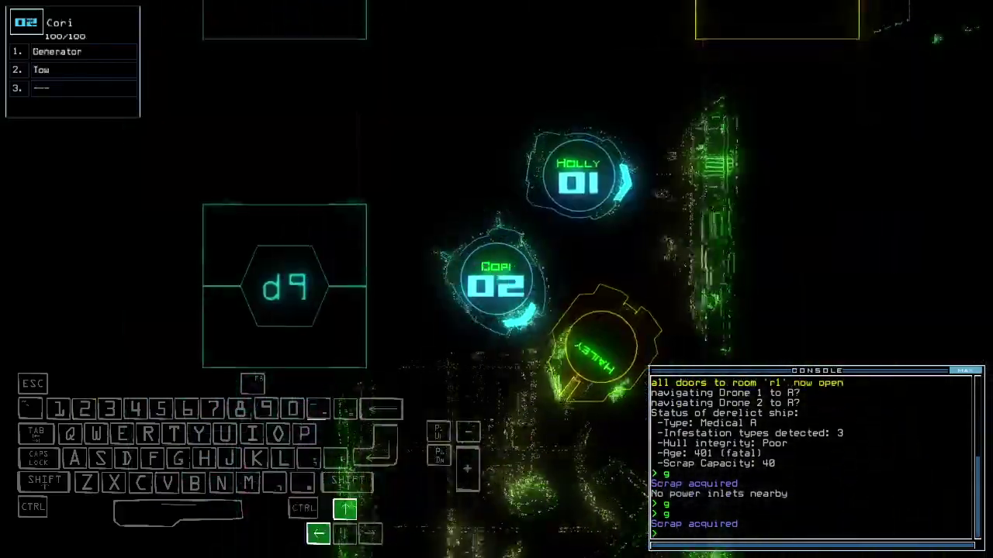
pyautogui.write('tow')
pyautogui.press('Return')
pyautogui.write('swap')
pyautogui.press('Return')
pyautogui.press('Right')
pyautogui.press('Return')
# Drive drone 2 toward the airlock with Hailey in tow and power up the generator.
pyautogui.press('Right')
pyautogui.press('Up')
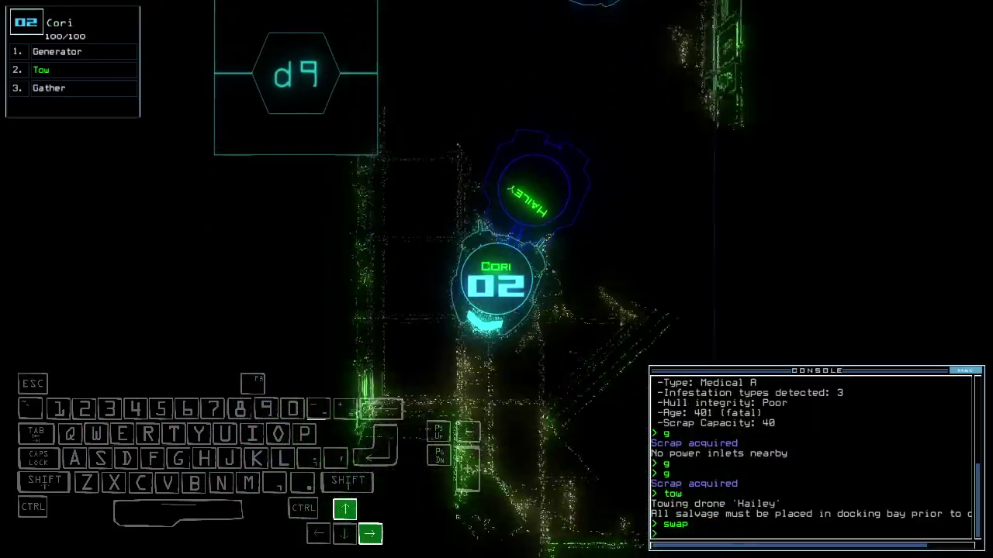
pyautogui.press('Left')
pyautogui.press('Up')
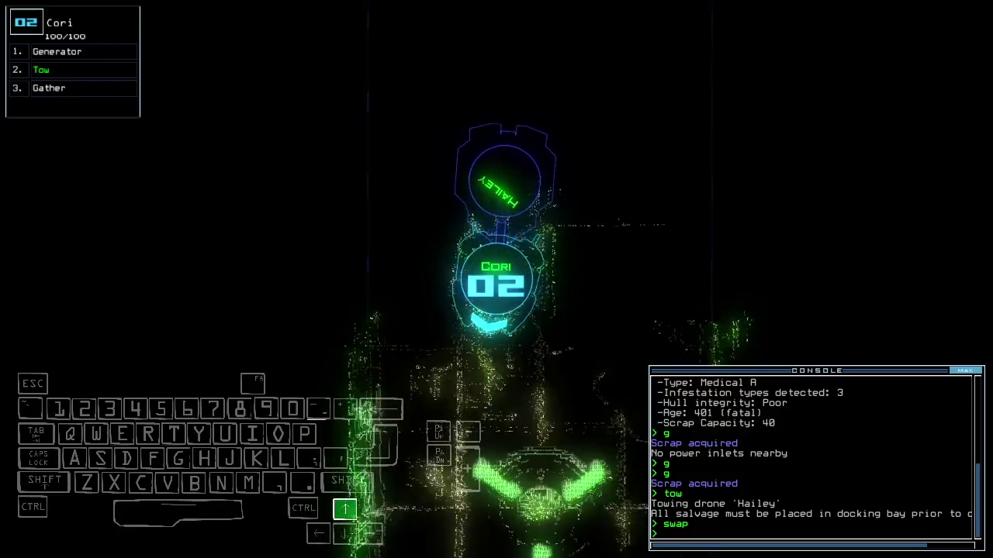
pyautogui.press('Right')
pyautogui.press('Up')
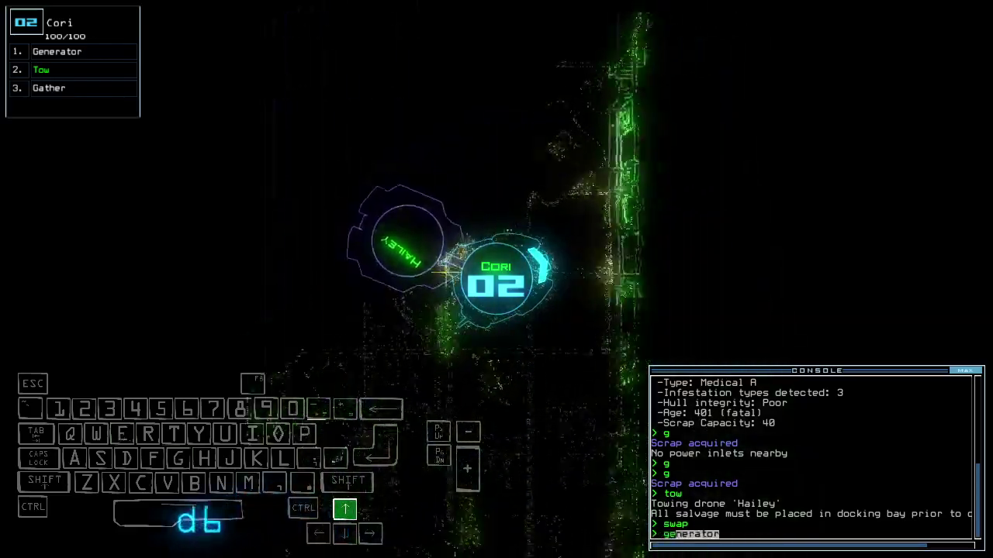
pyautogui.write('generator')
pyautogui.press('Return')
pyautogui.press('space')
pyautogui.scroll(-2, 380, 310)
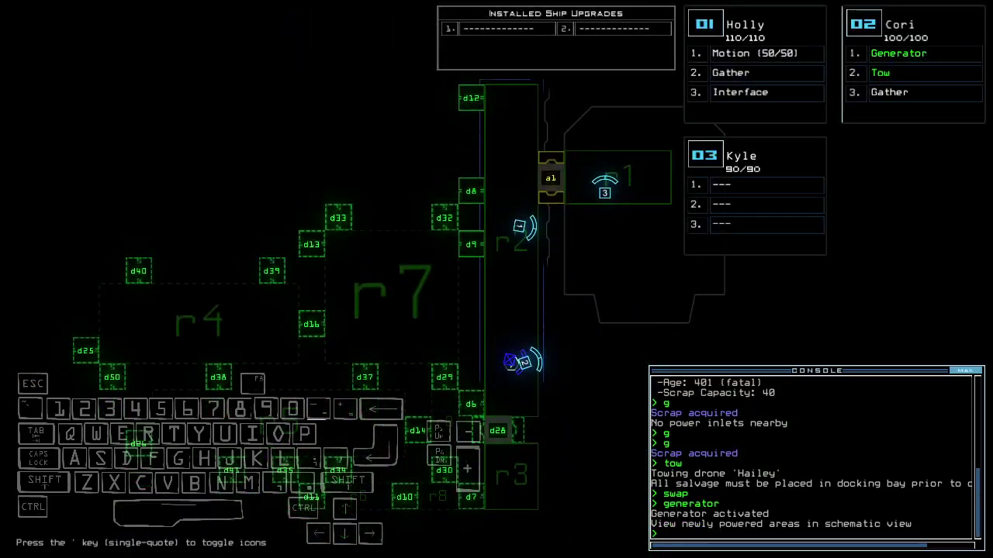
pyautogui.write('mo')
# Run a motion scan of nearby rooms and open then close room r2's doors.
pyautogui.press('Return')
pyautogui.press('space')
pyautogui.write('xx')
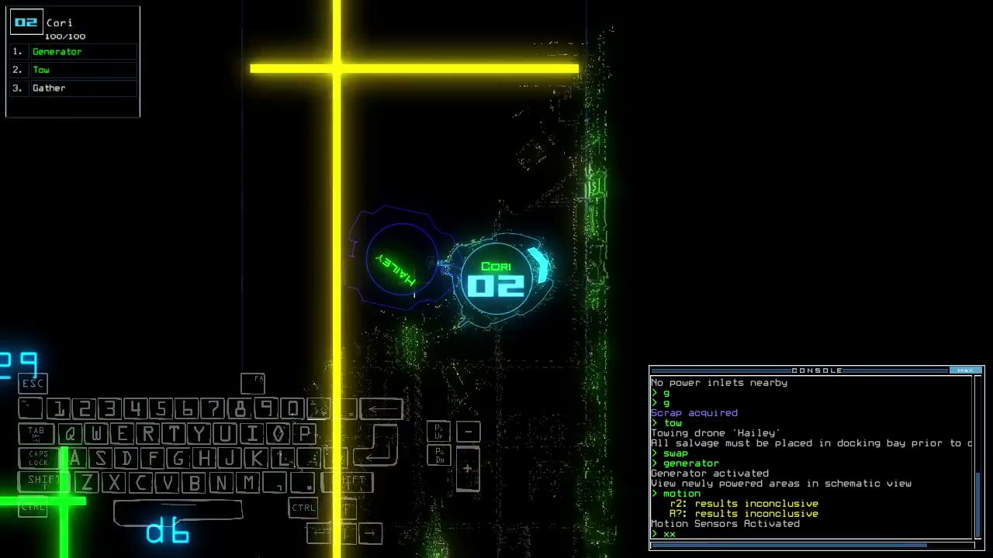
pyautogui.press('space')
pyautogui.write(' r2')
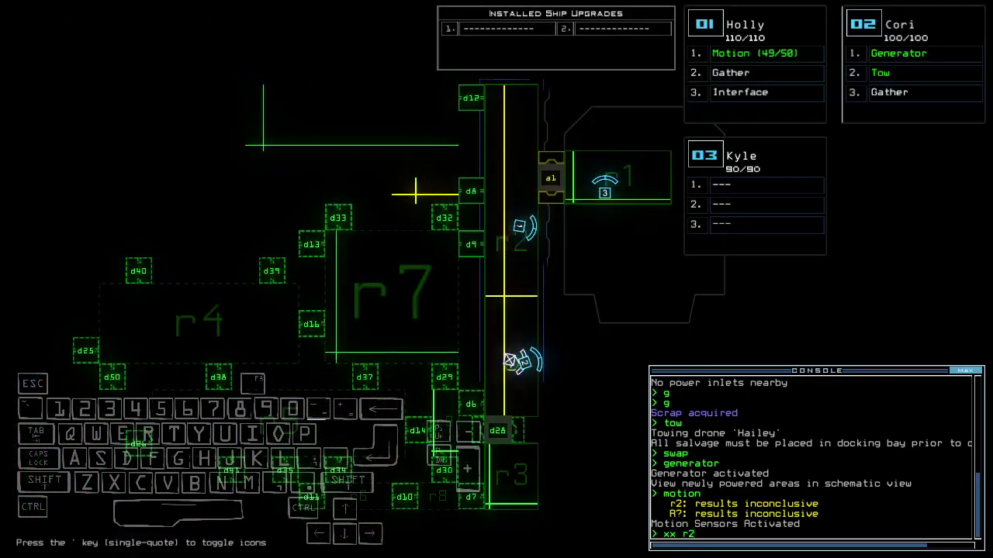
pyautogui.press('space')
pyautogui.press('Return')
pyautogui.press('space')
# Open door d8 and drive drone 1 through the doorway and up the corridor.
pyautogui.press('1')
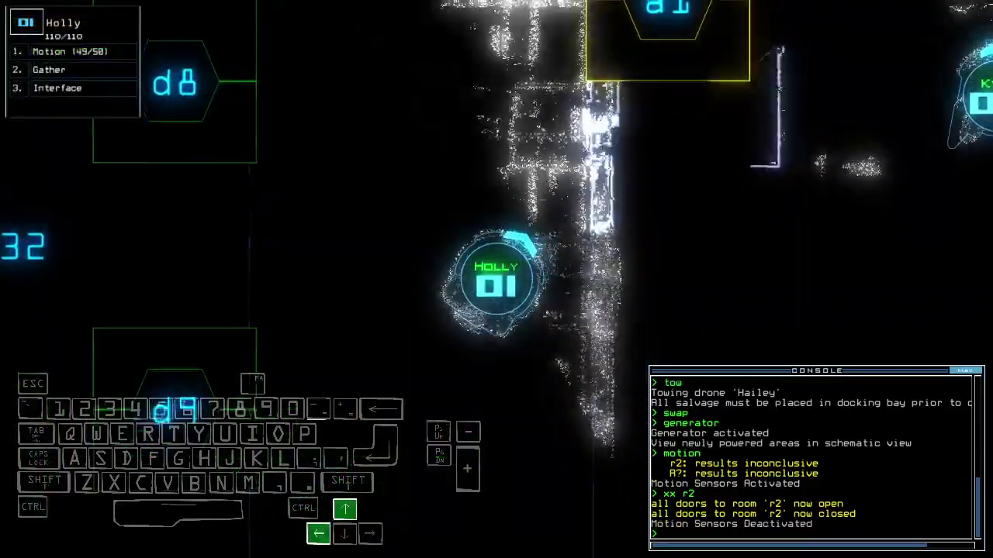
pyautogui.press('Up')
pyautogui.write('d8')
pyautogui.press('Return')
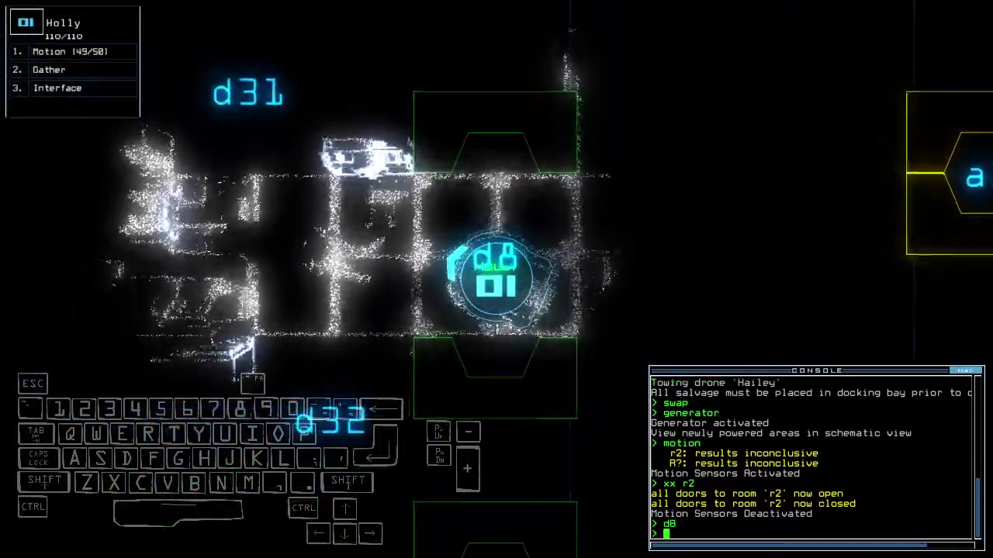
pyautogui.press('Up')
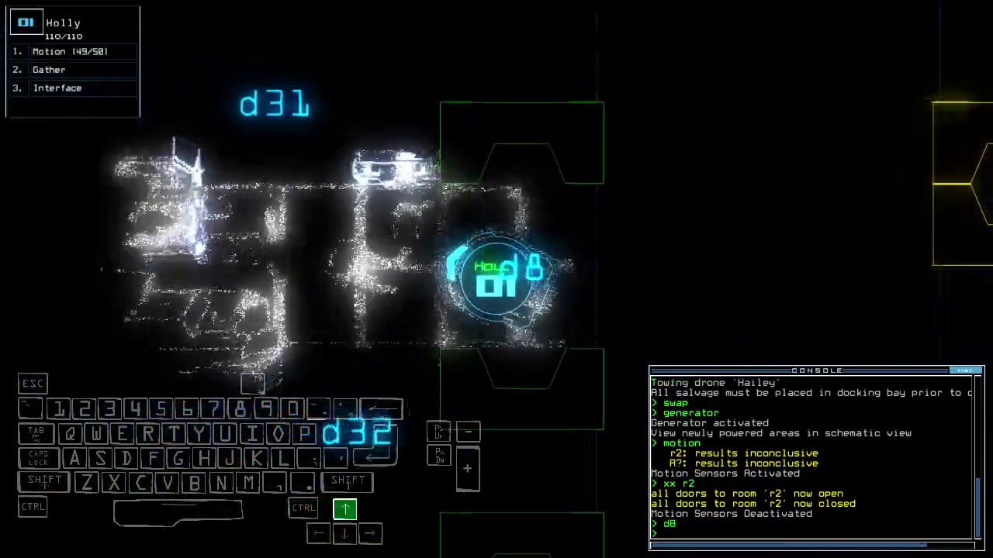
pyautogui.press('Up')
pyautogui.press('Right')
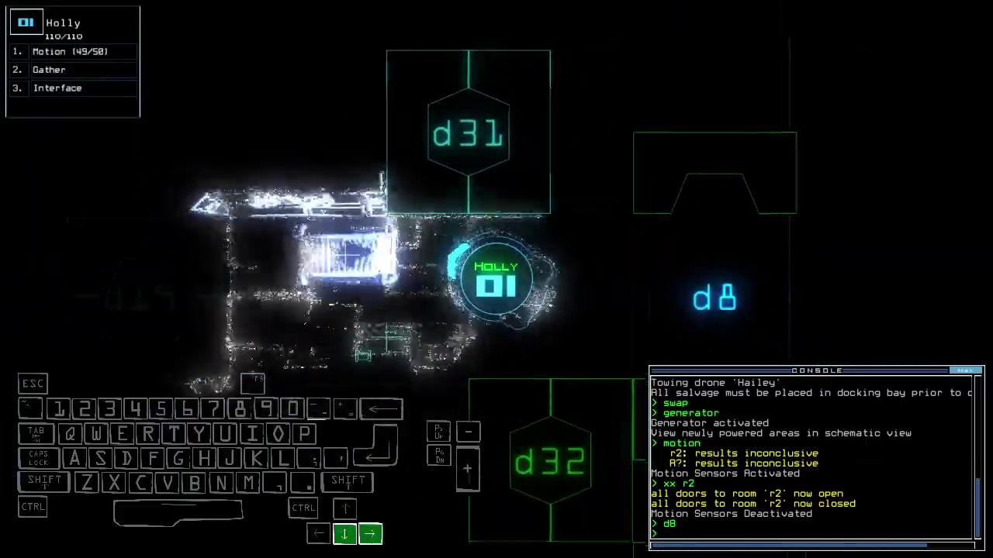
pyautogui.press('Up')
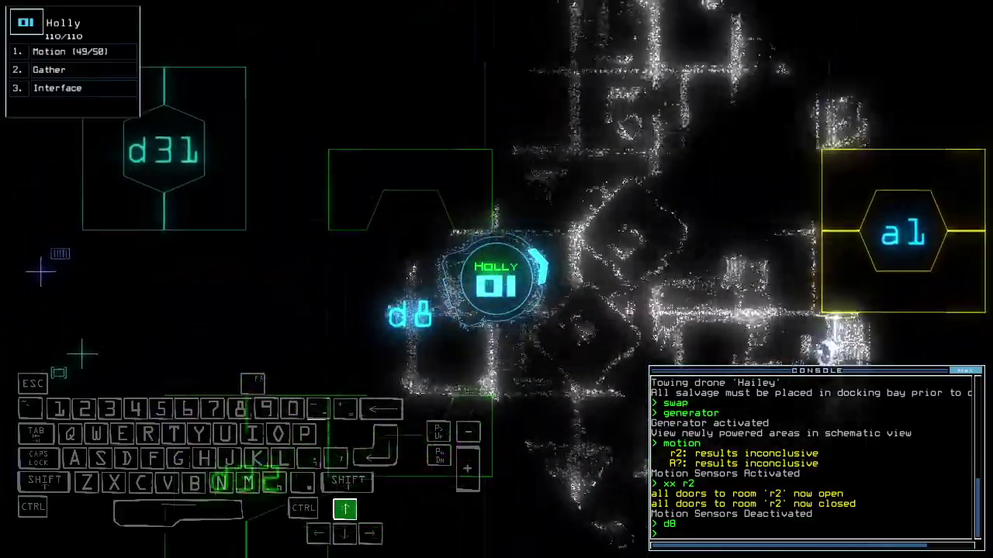
pyautogui.press('Left')
# Close the door behind drone 1 and open door d12.
pyautogui.press('Up')
pyautogui.write('cccc')
pyautogui.press('Return')
pyautogui.write('d12')
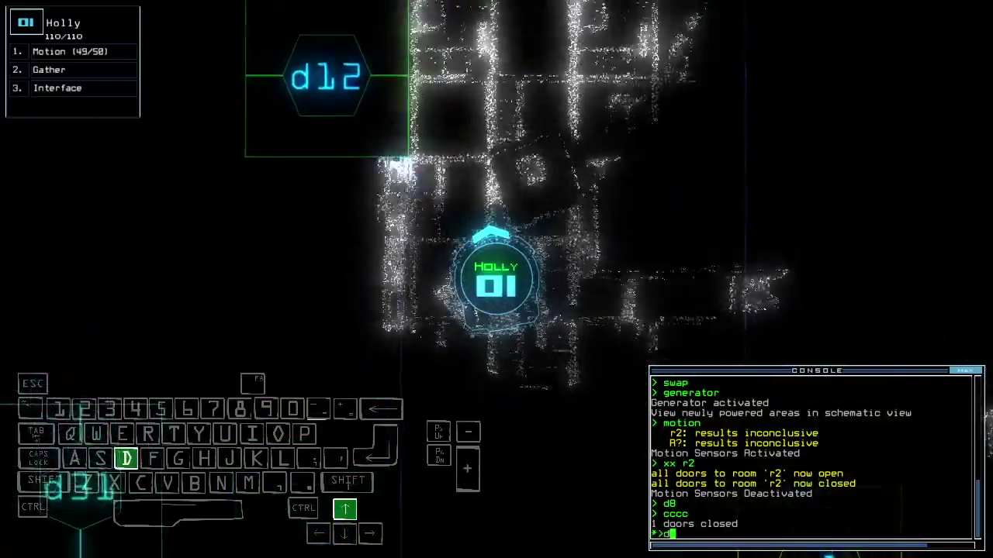
pyautogui.press('Return')
pyautogui.press('Left')
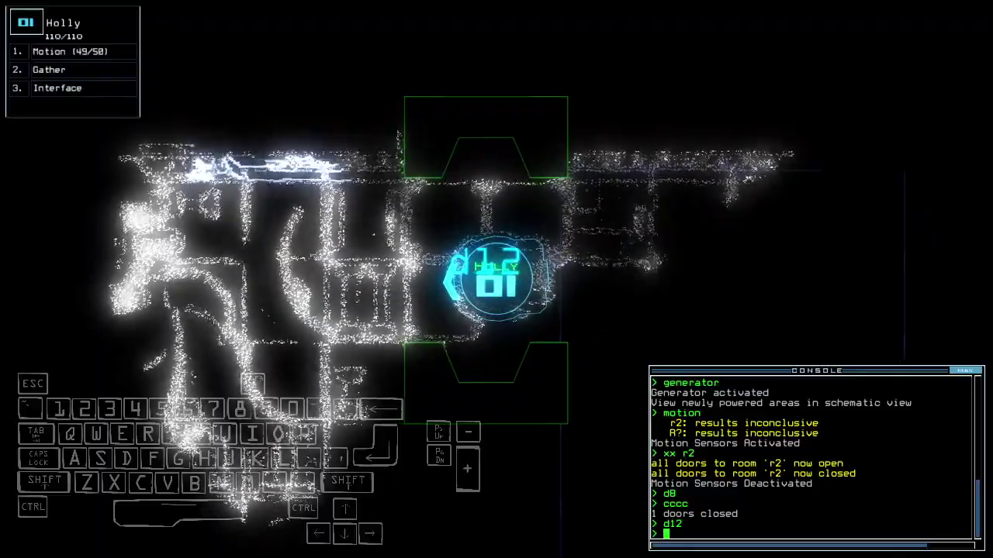
pyautogui.press('space')
pyautogui.press('space')
# Steer the first drone forward along the corridor, checking the schematic map.
pyautogui.press('Up')
pyautogui.press('space')
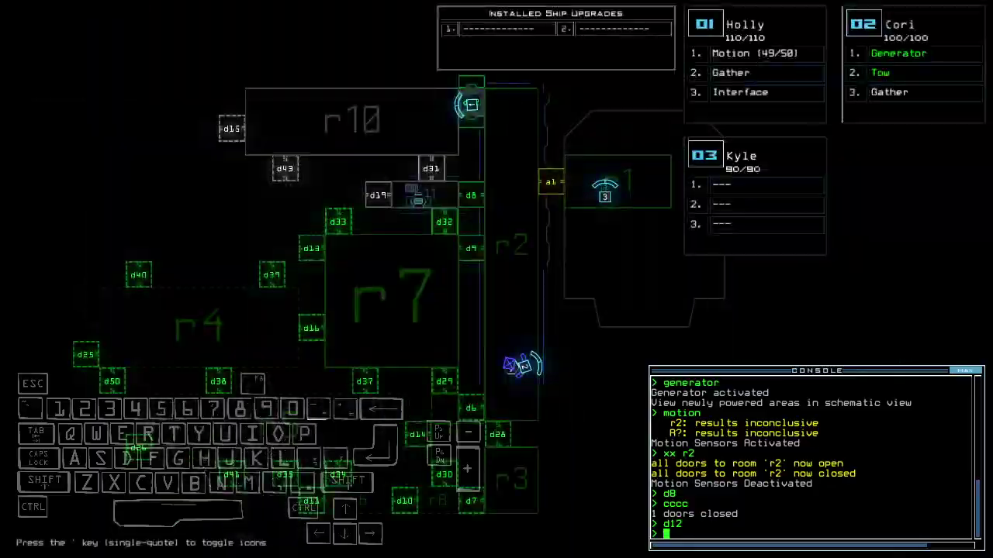
pyautogui.press('space')
pyautogui.press('Up')
pyautogui.press('Left')
pyautogui.press('Up')
pyautogui.press('Left')
pyautogui.press('Up')
pyautogui.press('Up')
pyautogui.press('Up')
pyautogui.press('Right')
pyautogui.press('Up')
pyautogui.press('Right')
pyautogui.press('Up')
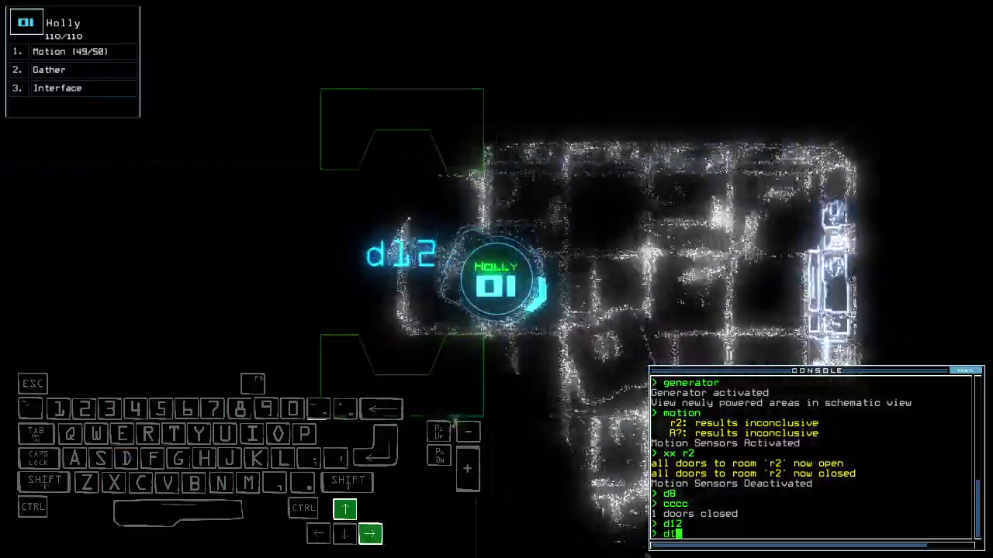
pyautogui.write('d12')
# Retry the door d12 command and open door d9.
pyautogui.press('Return')
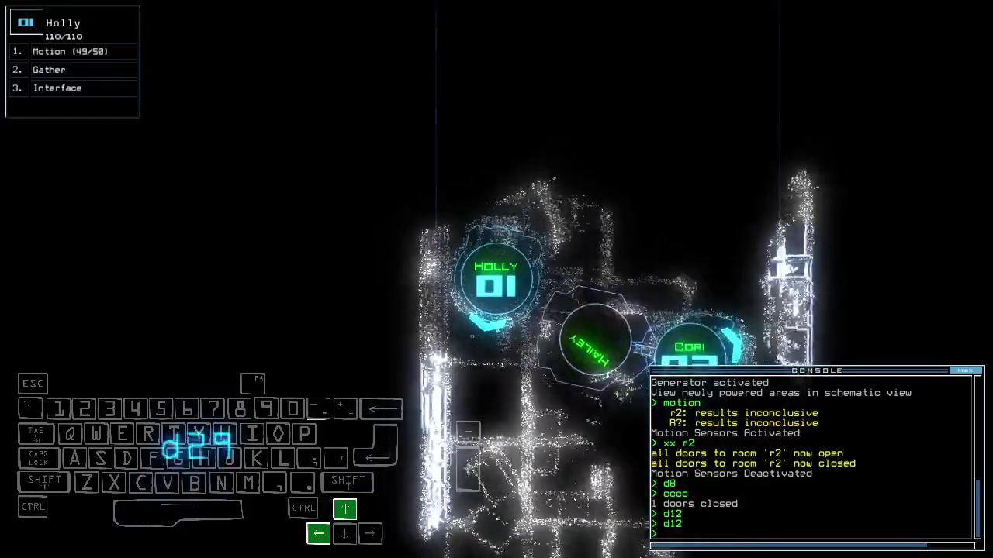
pyautogui.press('space')
pyautogui.write('motion')
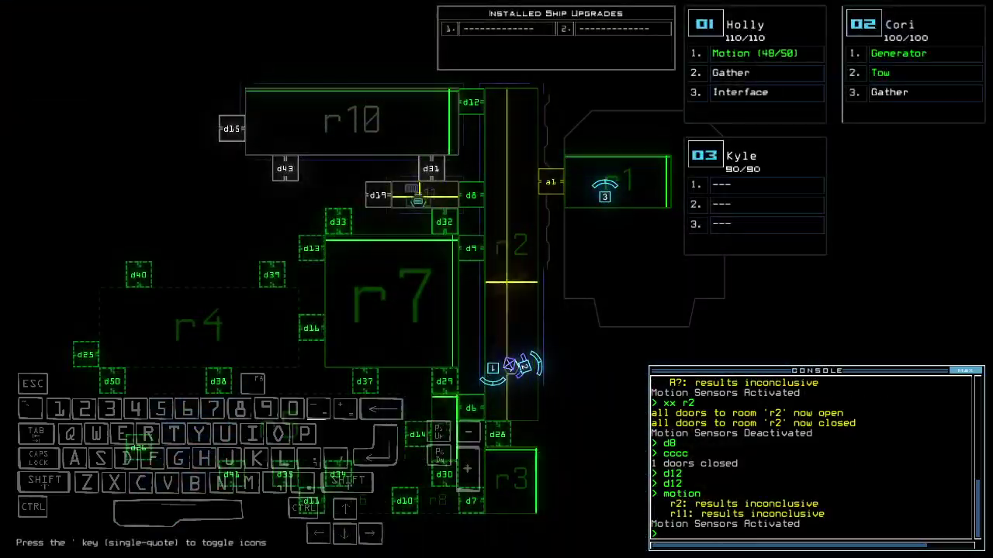
pyautogui.press('space')
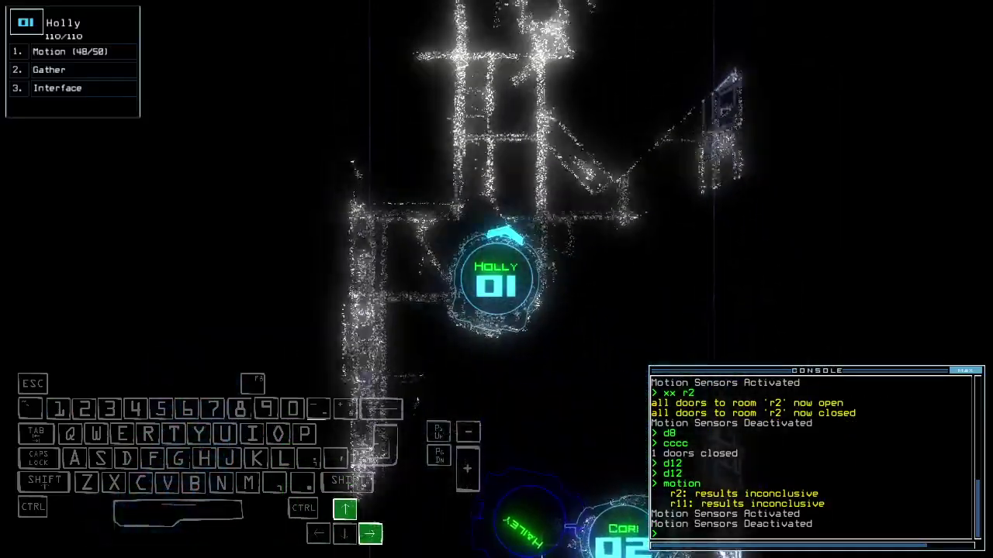
pyautogui.press('Up')
pyautogui.write('d9')
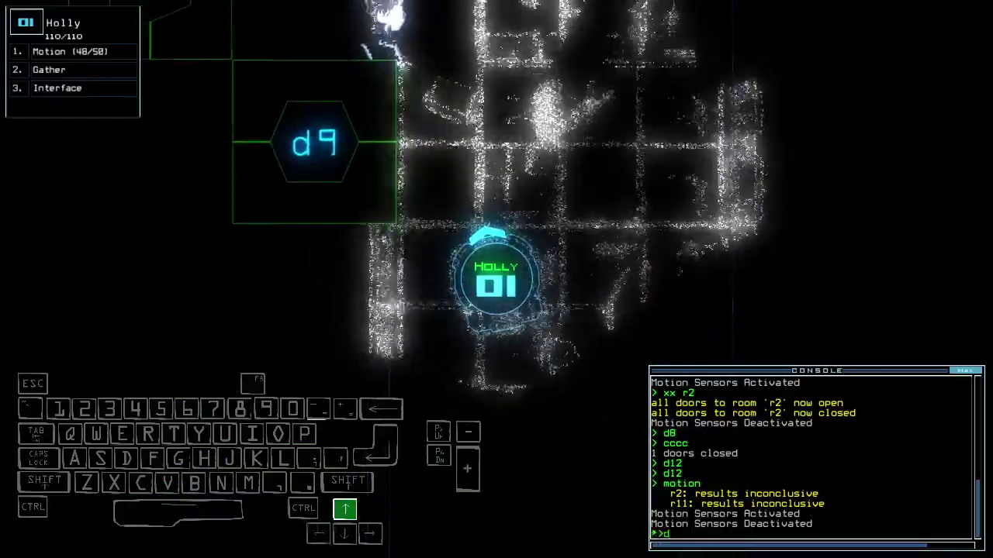
pyautogui.press('Return')
pyautogui.press('space')
pyautogui.press('Left')
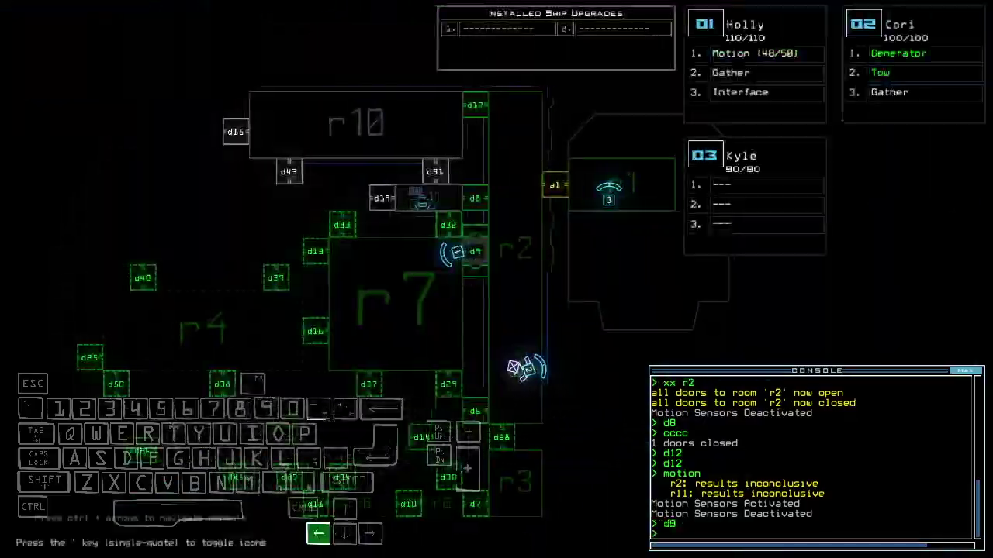
pyautogui.write('d33 d33')
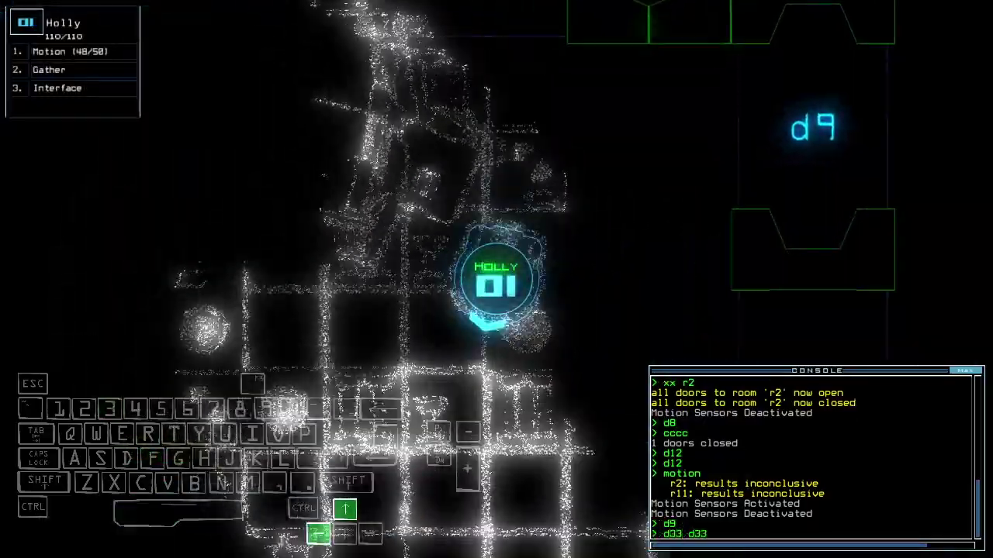
# Run the commands for doors d33 and d13, then turn off the interface scan.
pyautogui.press('Return')
pyautogui.press('space')
pyautogui.write('d13 d13')
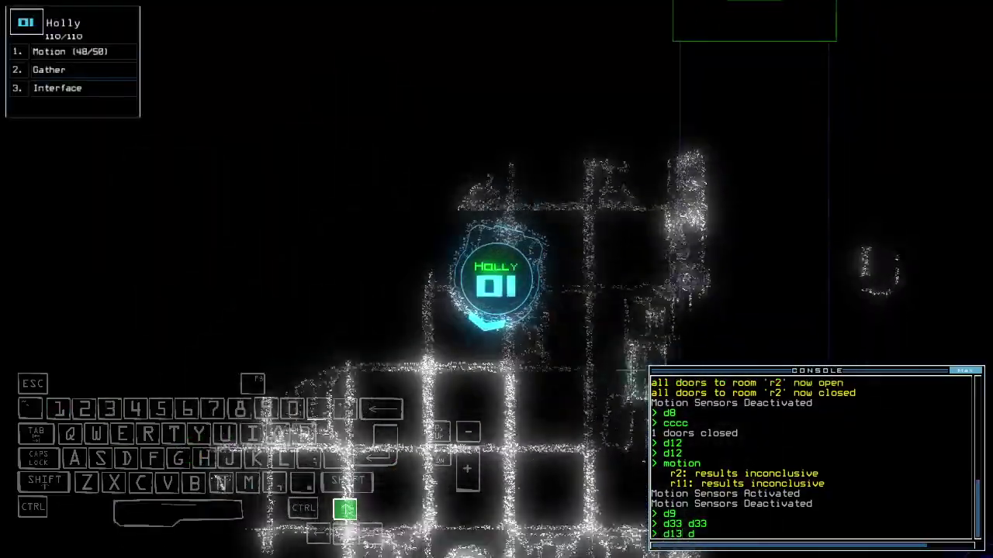
pyautogui.write('df')
pyautogui.press('Return')
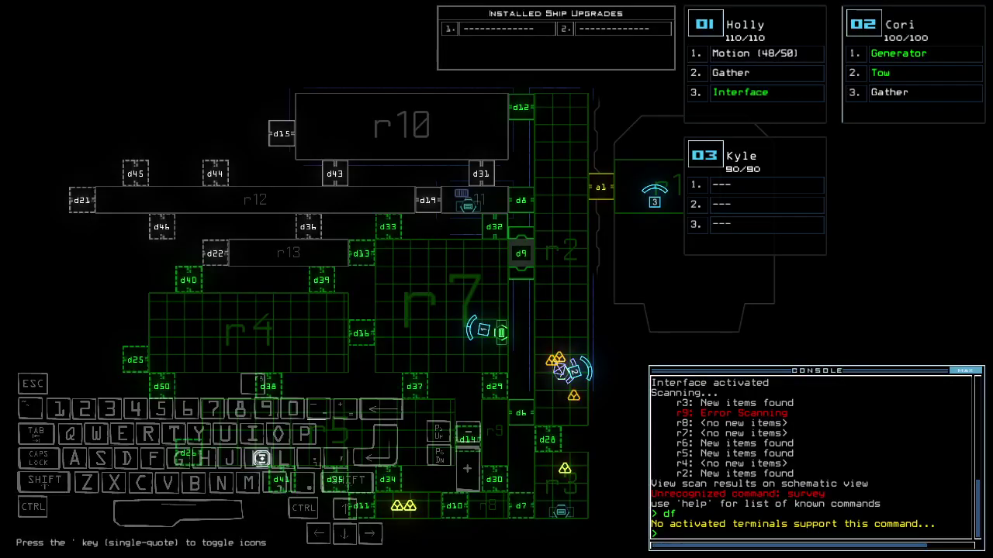
pyautogui.press('space')
pyautogui.press('space')
pyautogui.write('motion')
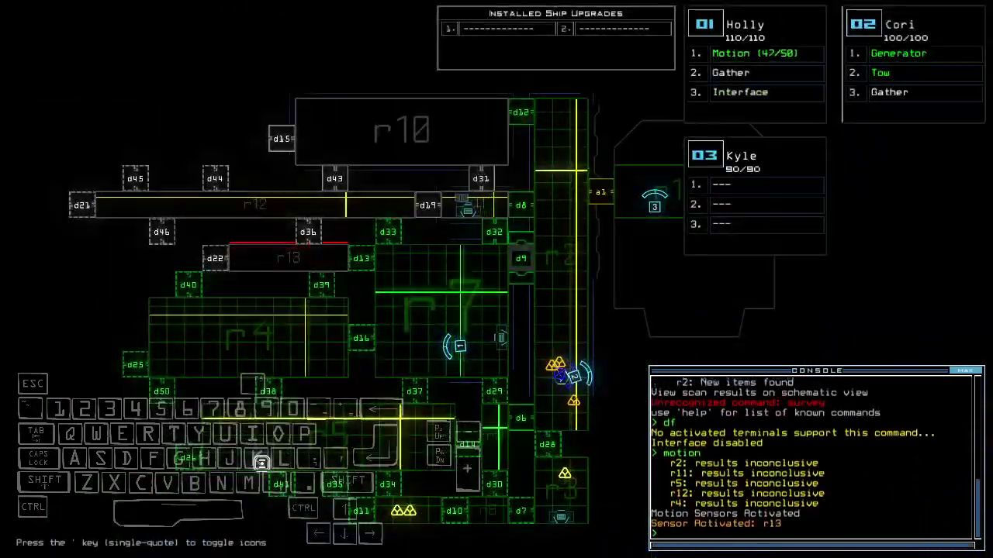
pyautogui.press('space')
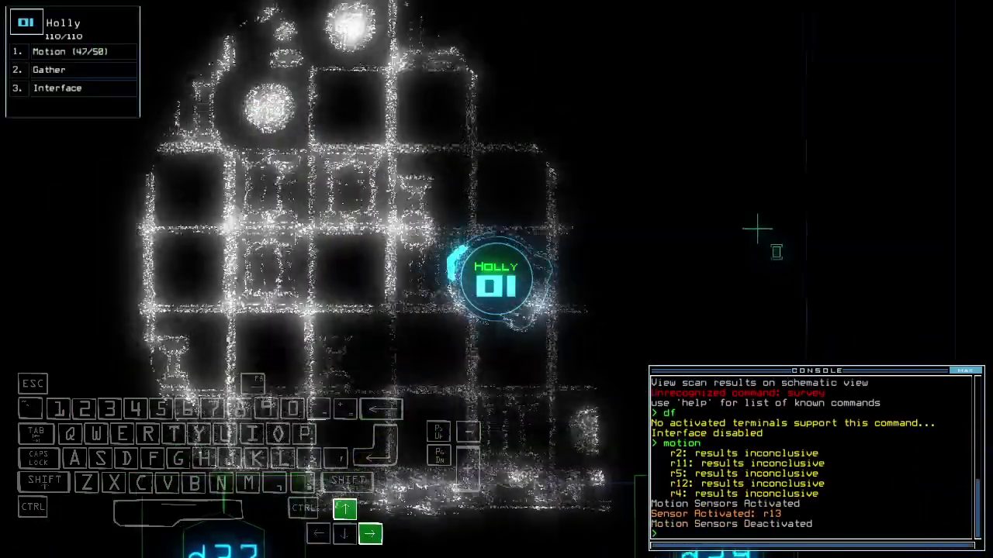
pyautogui.press('Up')
pyautogui.press('Up')
pyautogui.press('Up')
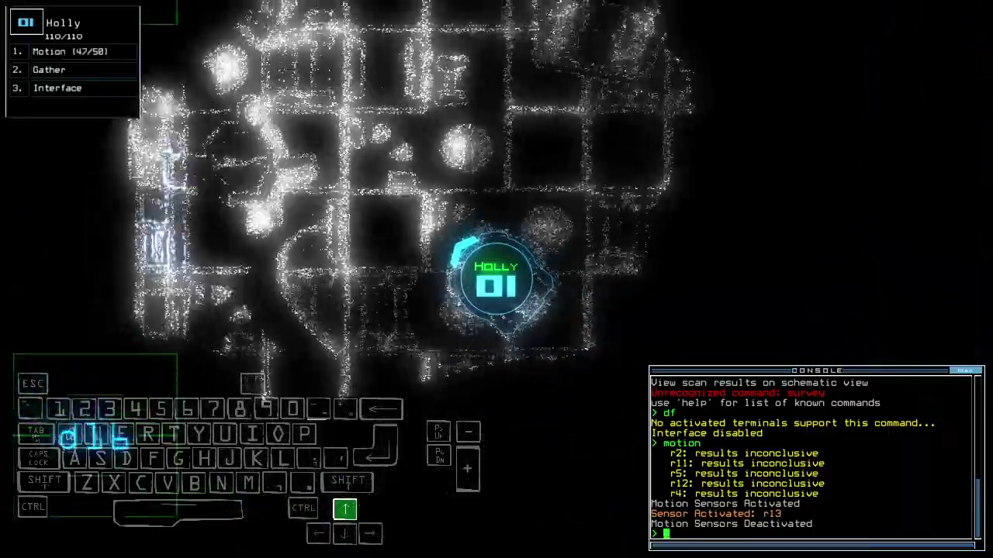
pyautogui.press('Up')
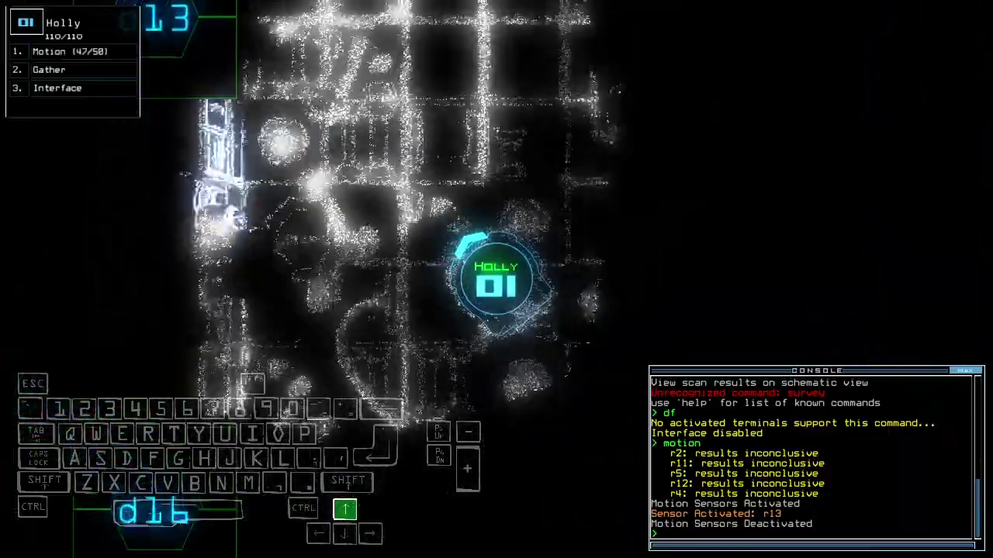
pyautogui.write('d13')
# Open door d13, seal the doors around the drone after the r13 alert, and open d9.
pyautogui.press('Left')
pyautogui.press('Return')
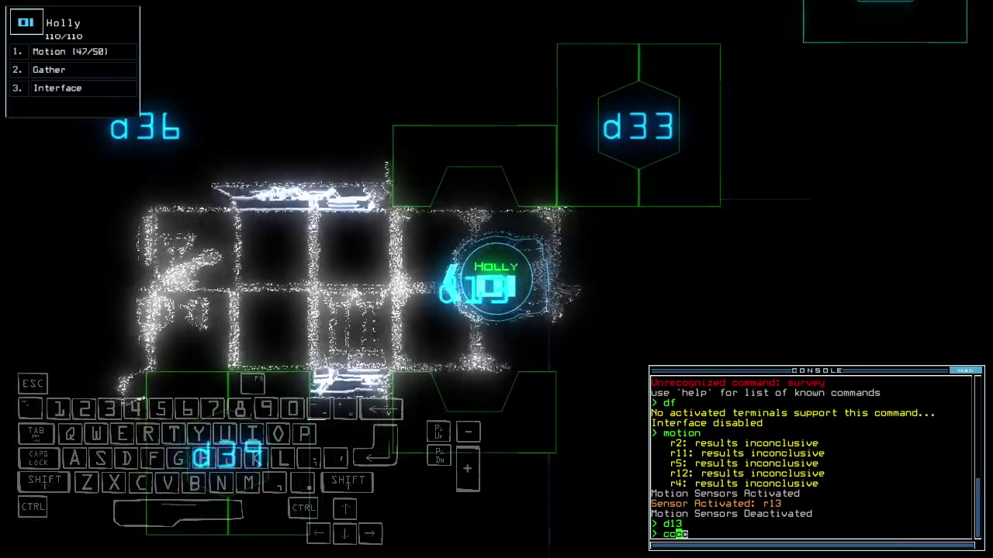
pyautogui.write('c')
pyautogui.press('space')
pyautogui.press('space')
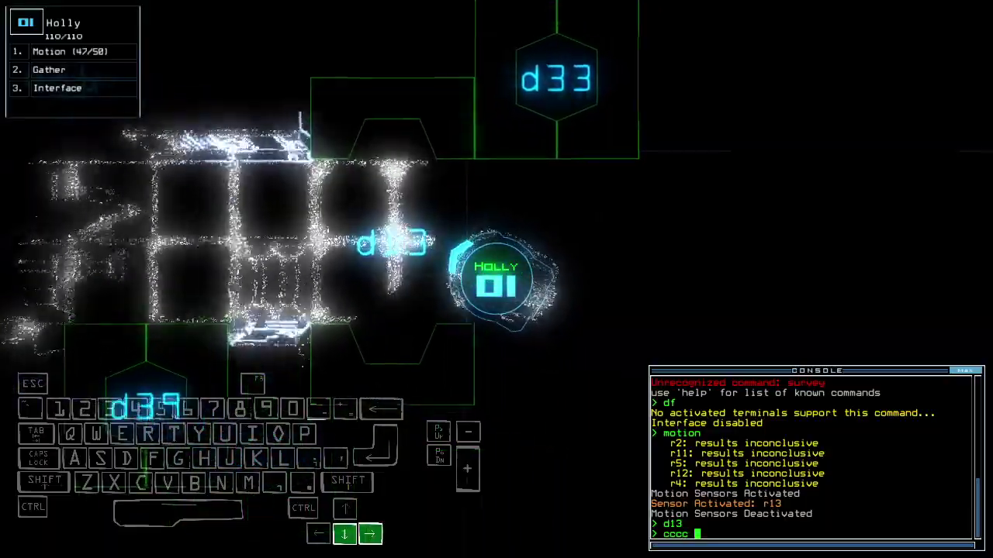
pyautogui.press('Return')
pyautogui.press('Up')
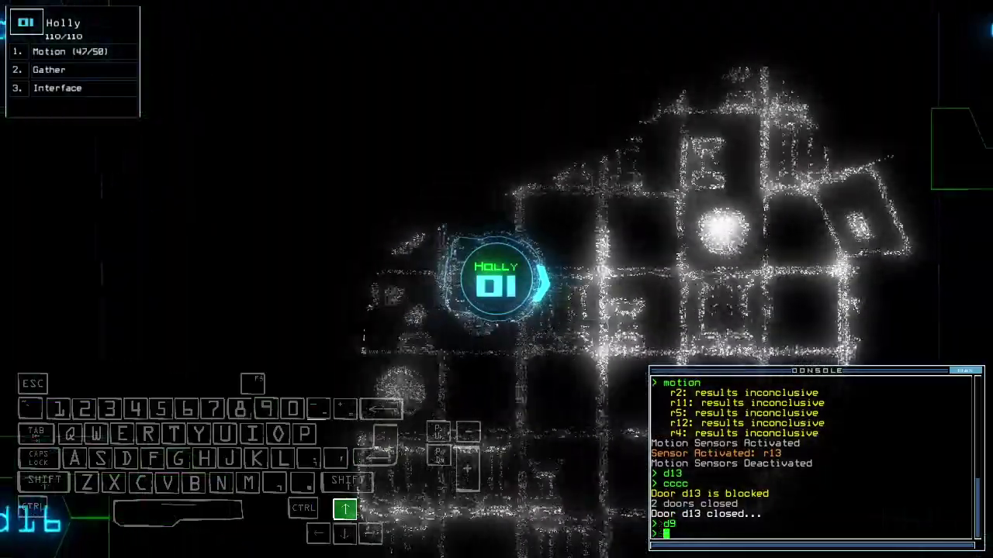
pyautogui.write('9')
pyautogui.press('Return')
pyautogui.write('navigate 2')
# Send drone 2 to drone 1's room, open r1's doors, and release Hailey in the shuttle.
pyautogui.press('Return')
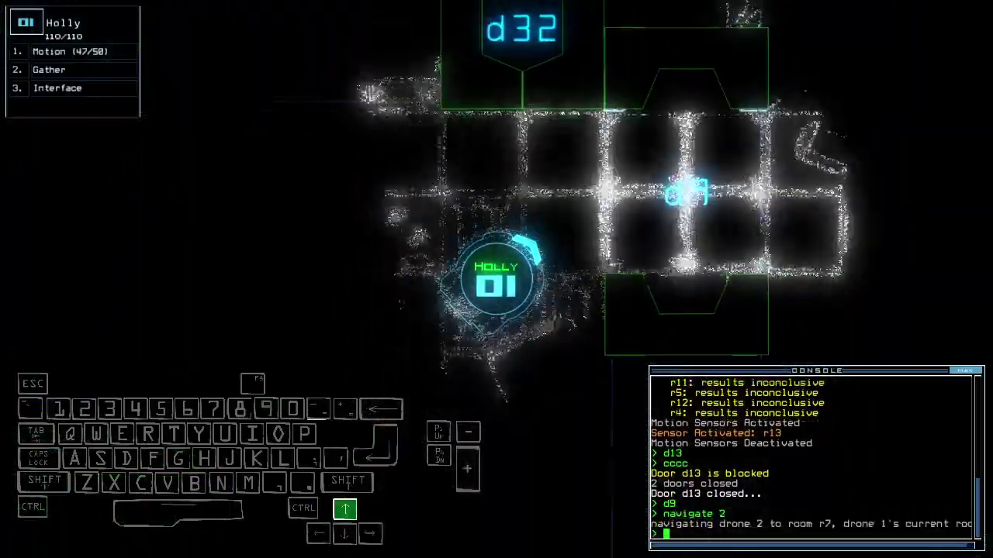
pyautogui.press('2')
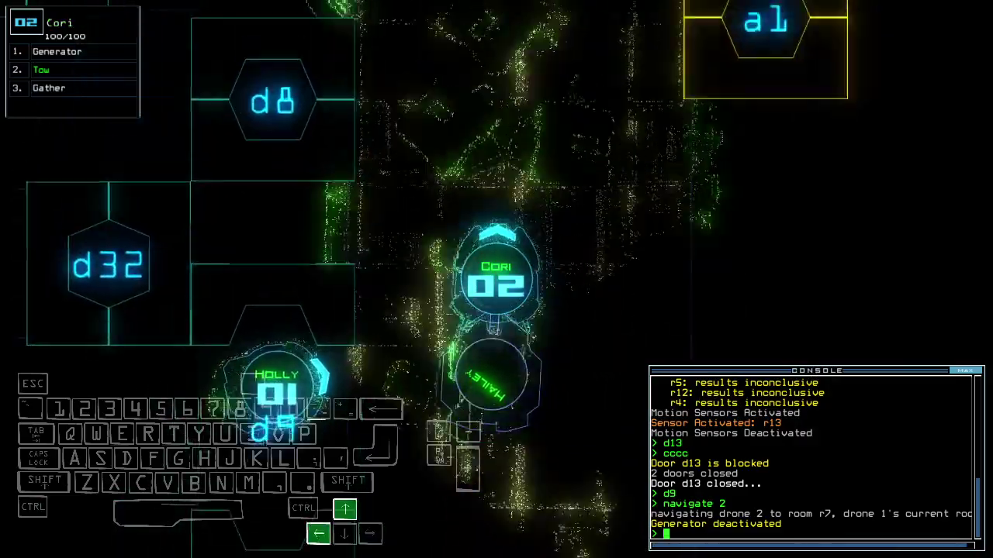
pyautogui.write('arr')
pyautogui.press('Return')
pyautogui.press('Up')
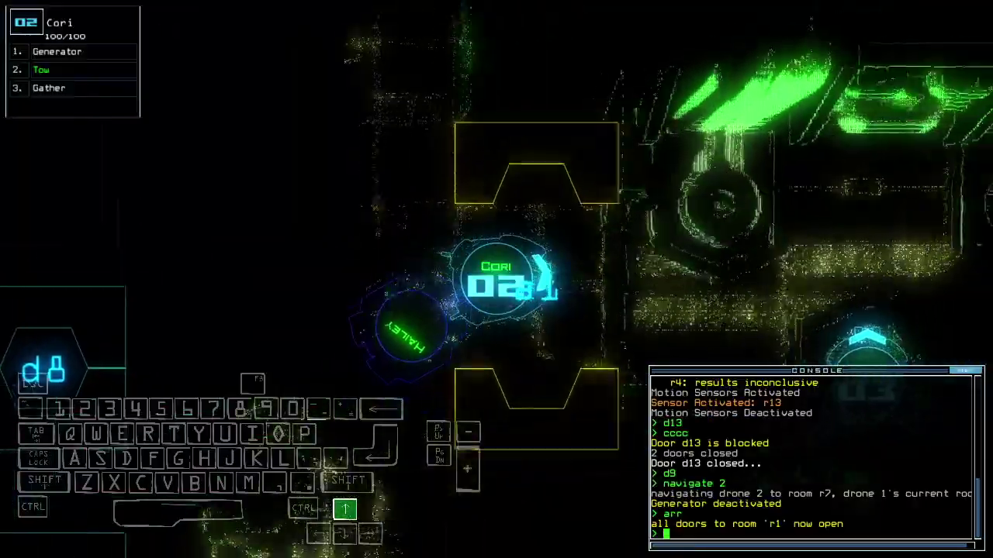
pyautogui.press('Right')
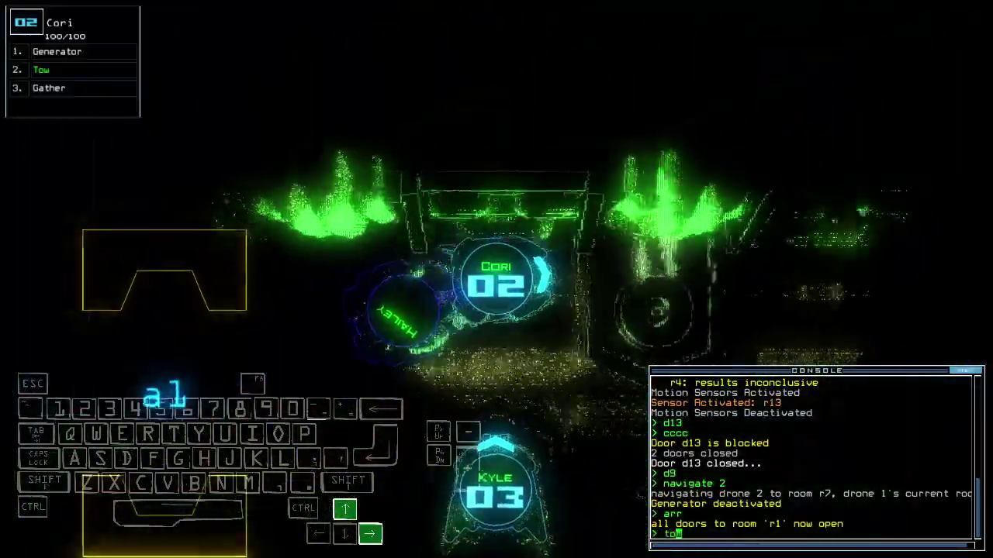
pyautogui.write('w')
pyautogui.press('Return')
pyautogui.write('swap')
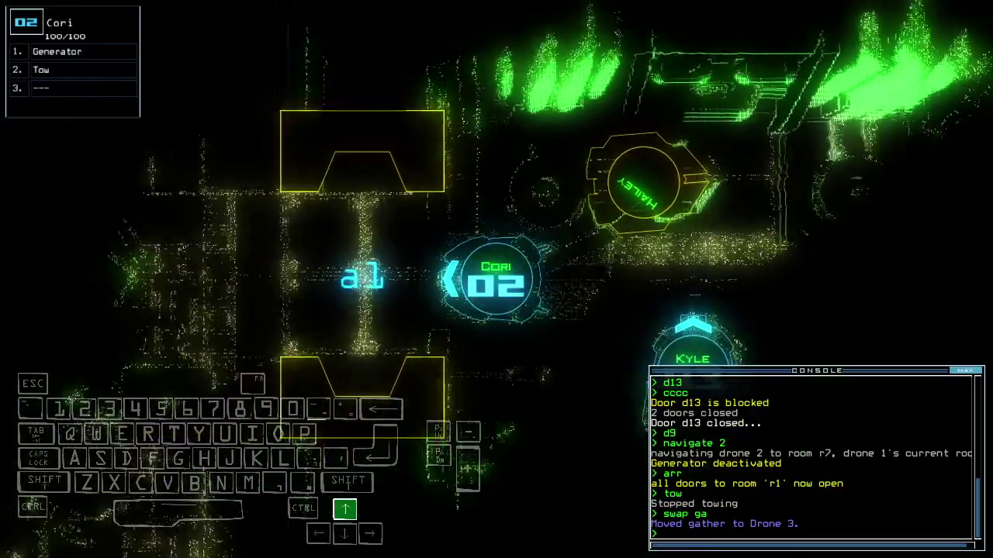
# Check the elapsed mission time, then drive drone 1 forward toward r2.
pyautogui.press('space')
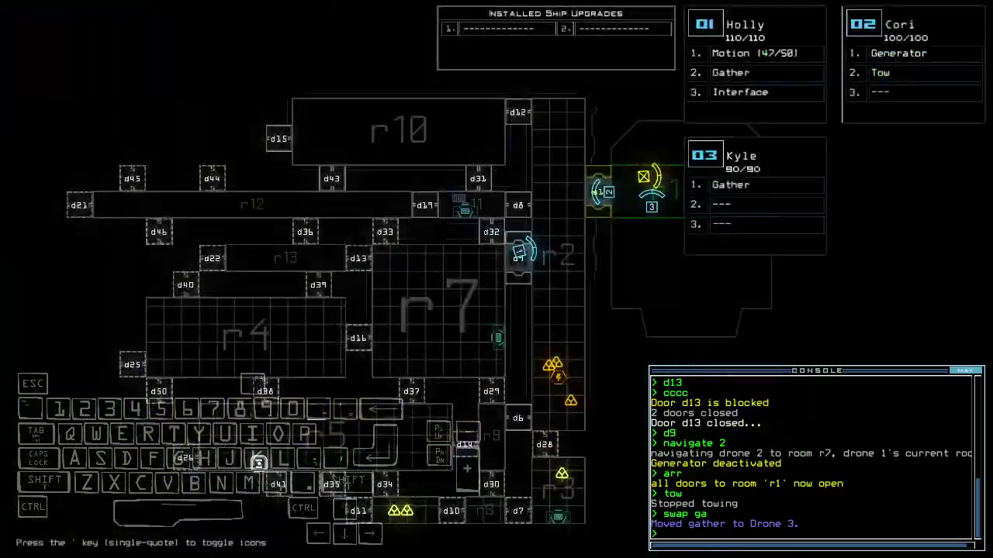
pyautogui.write('te')
pyautogui.press('Return')
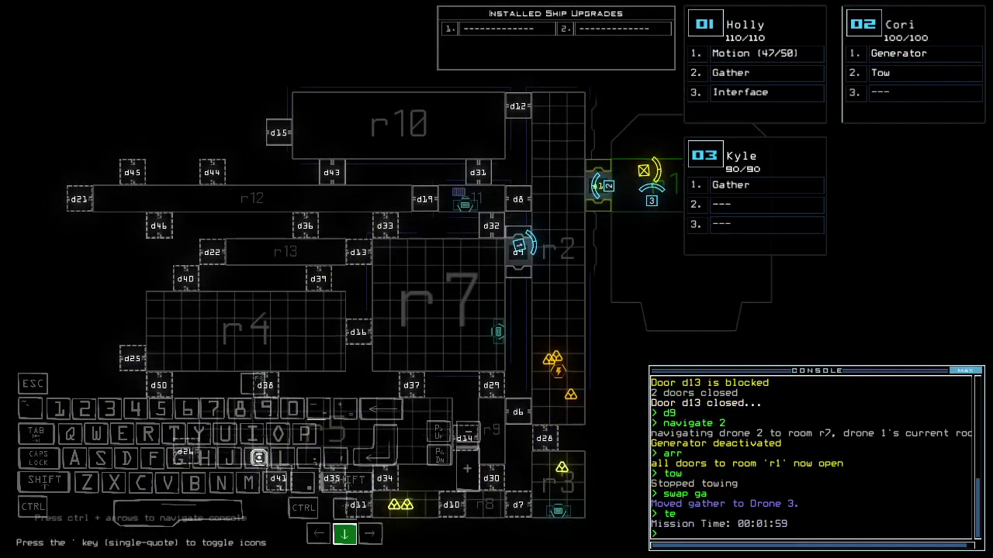
pyautogui.press('Down')
pyautogui.press('space')
pyautogui.write('te')
pyautogui.press('Return')
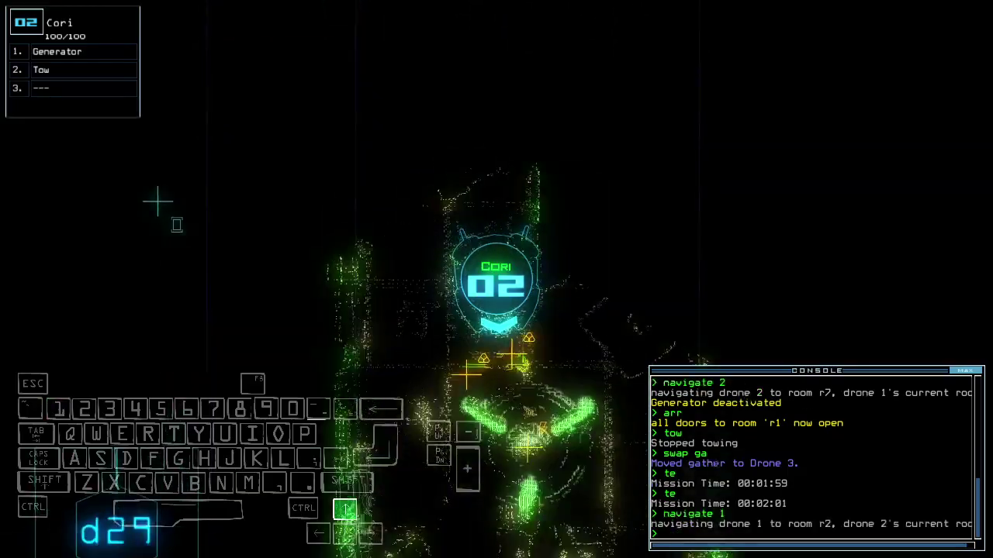
pyautogui.press('space')
pyautogui.press('1')
pyautogui.press('Up')
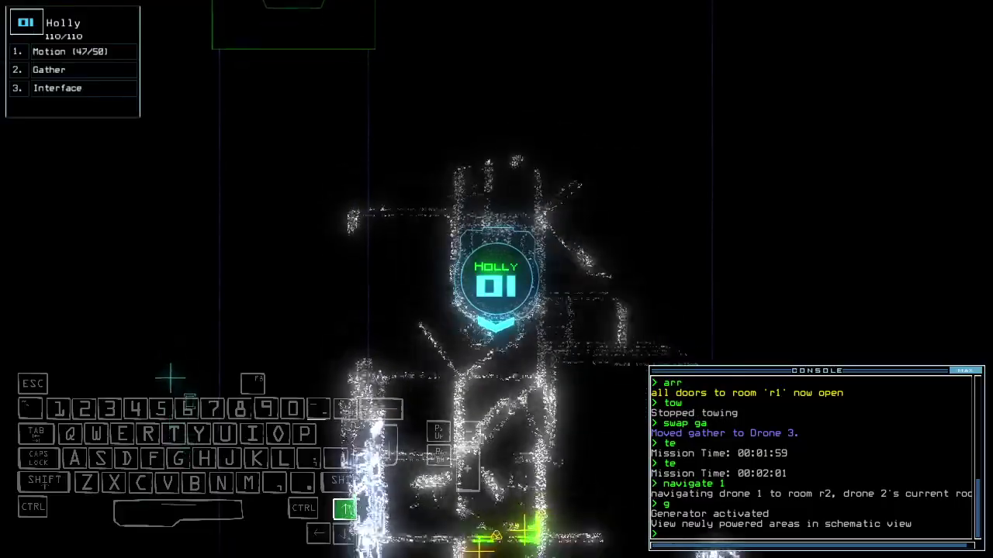
pyautogui.write('g')
# Gather the scrap near Holly and open door d28.
pyautogui.press('Return')
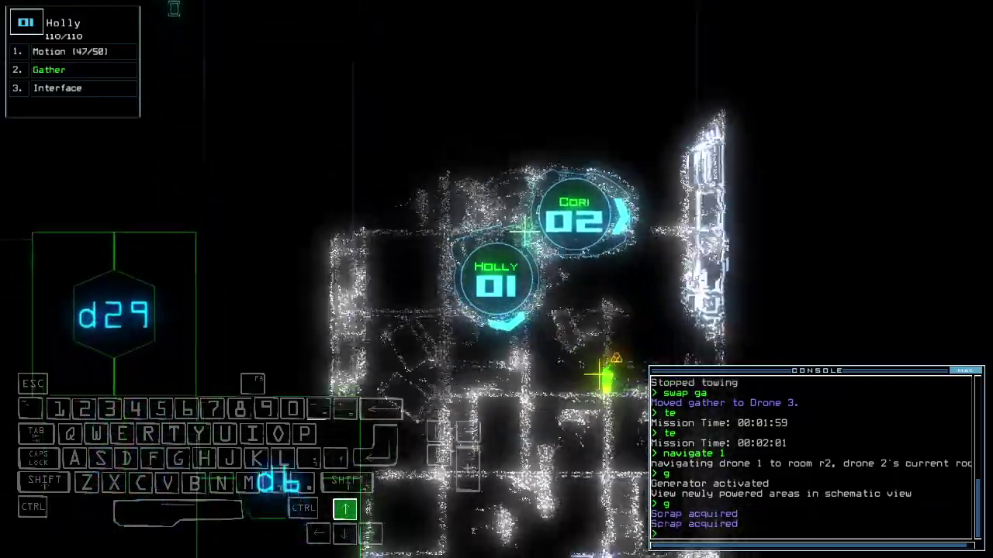
pyautogui.write('g')
pyautogui.press('Return')
pyautogui.press('space')
pyautogui.press('space')
pyautogui.write('d28')
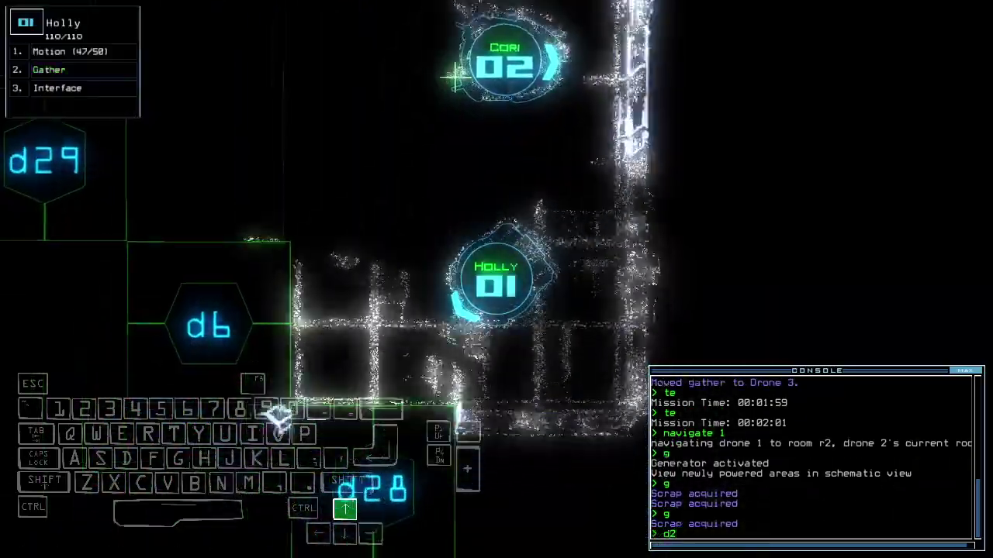
pyautogui.press('Return')
pyautogui.press('Up')
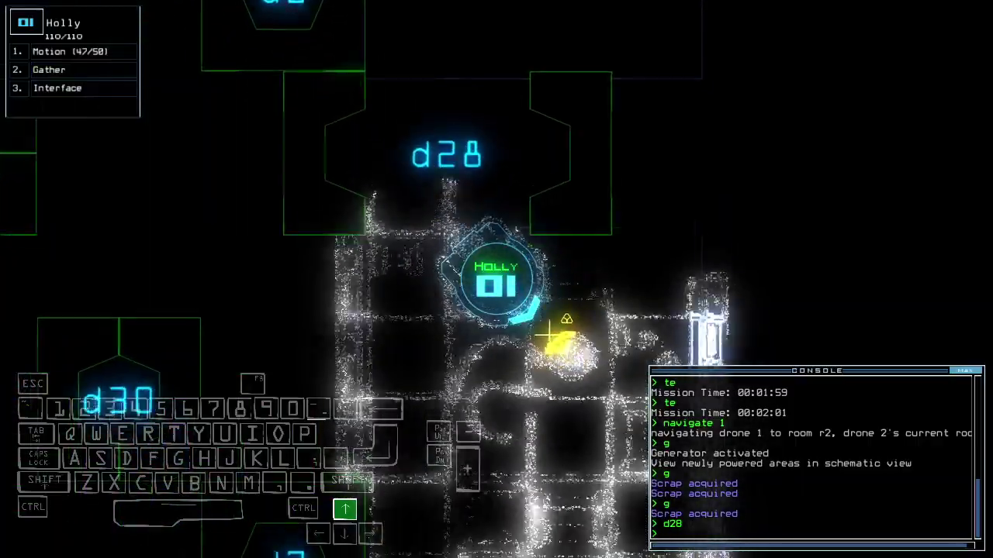
pyautogui.write('g')
pyautogui.press('Return')
pyautogui.write('r')
# Open door d10 and drive Holly into the next room to collect its scrap.
pyautogui.press('BackSpace')
pyautogui.press('space')
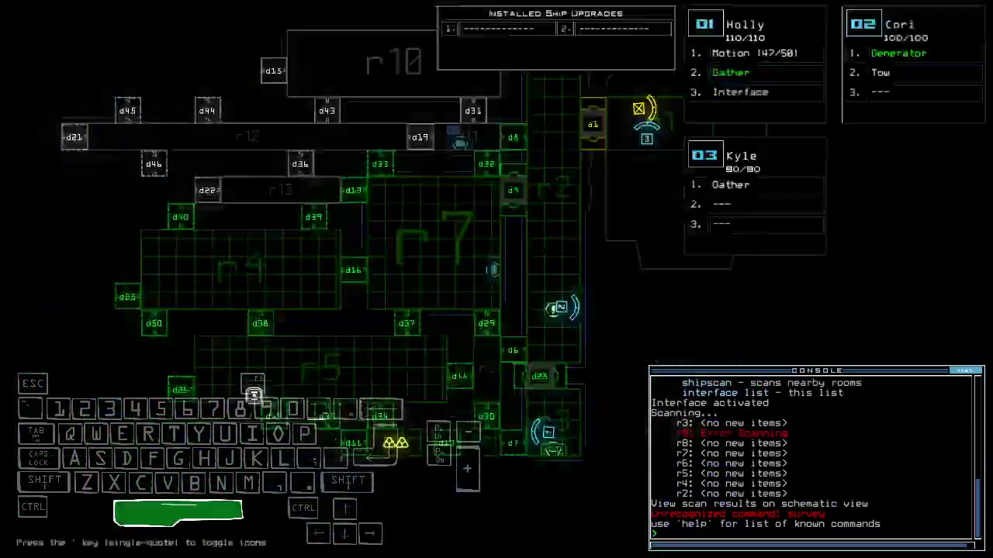
pyautogui.press('space')
pyautogui.write('d')
pyautogui.press('Up')
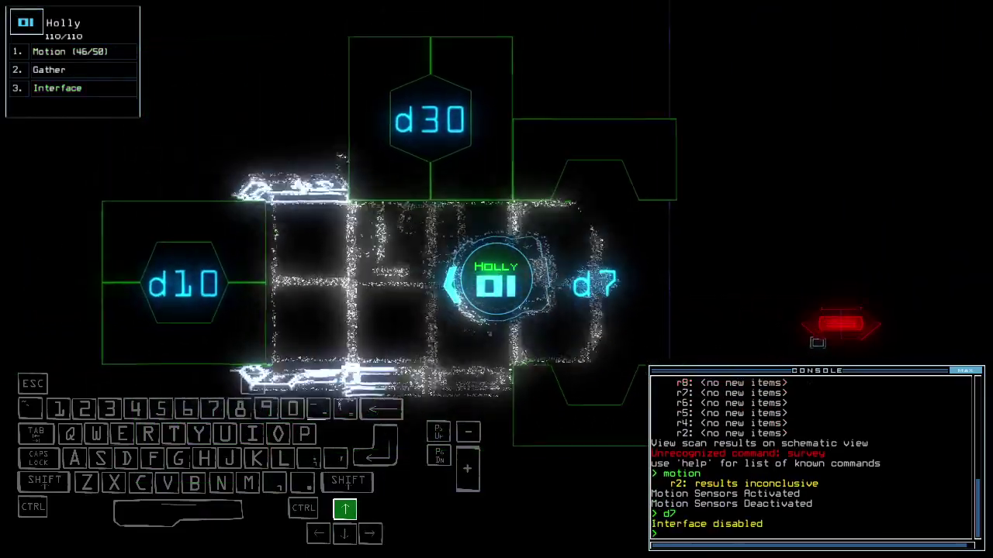
pyautogui.press('space')
pyautogui.write('d10')
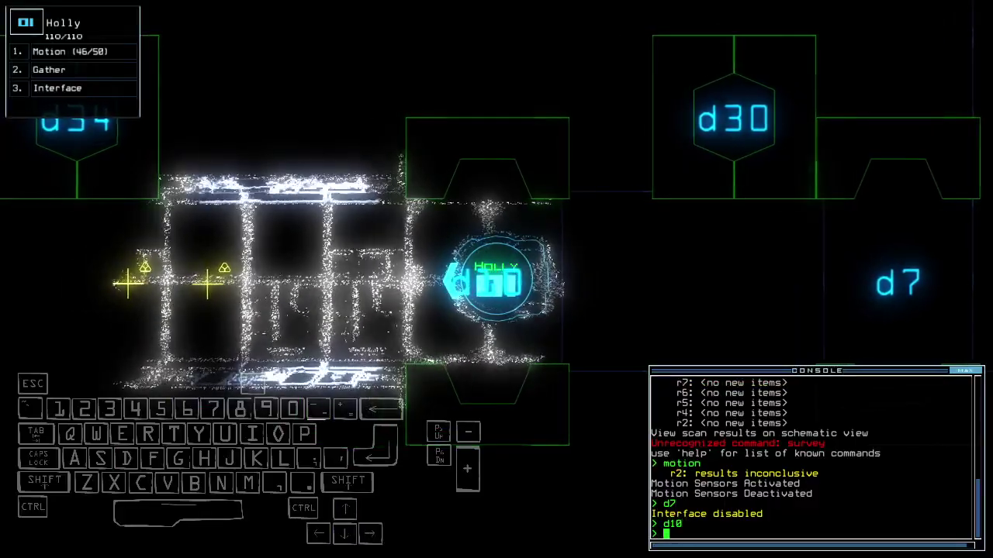
pyautogui.press('space')
pyautogui.press('space')
pyautogui.press('Up')
pyautogui.write('g')
pyautogui.press('Return')
pyautogui.write('g')
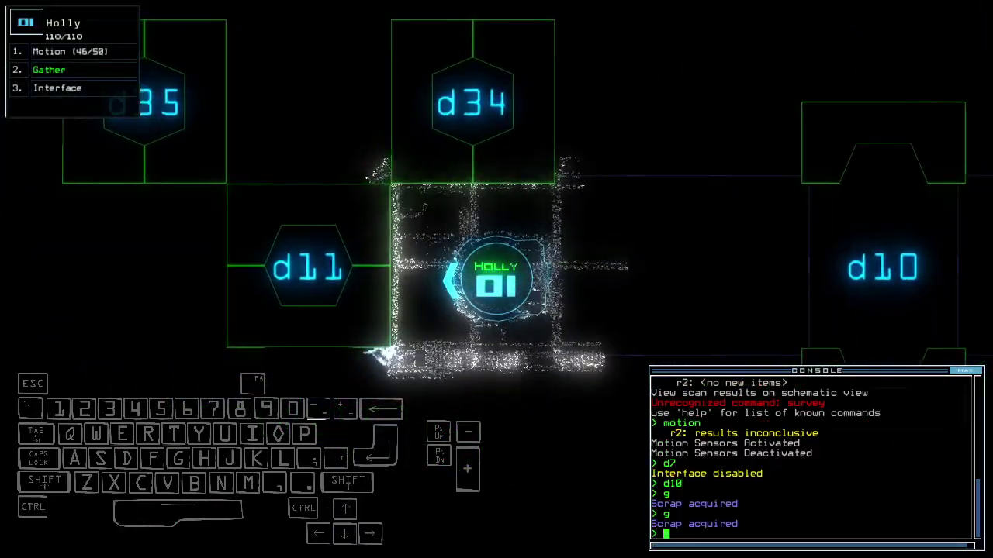
pyautogui.write('motion')
# Run a motion scan, then open doors d11 and d35 and drive Holly through.
pyautogui.press('Return')
pyautogui.press('space')
pyautogui.press('space')
pyautogui.write('d11 d')
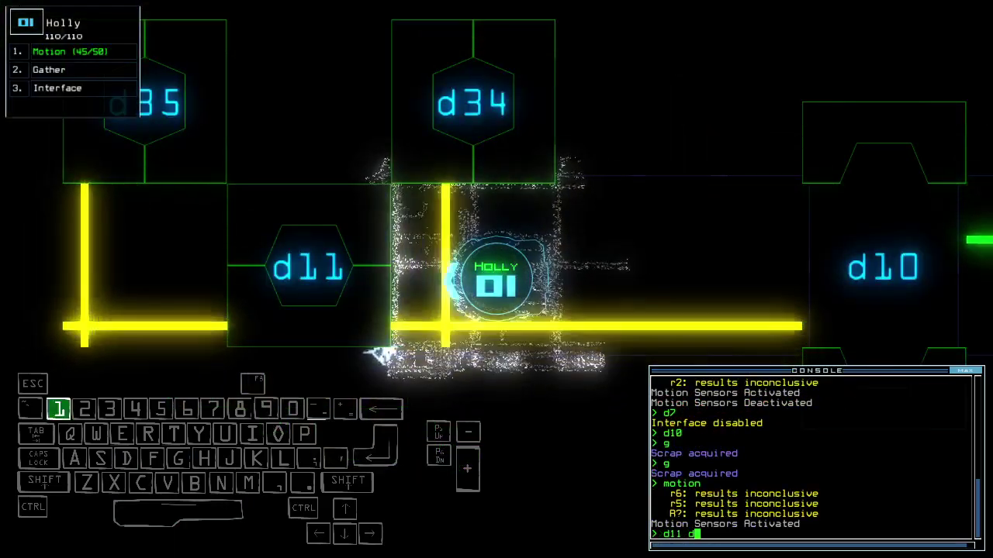
pyautogui.write('11')
pyautogui.press('Return')
pyautogui.press('space')
pyautogui.press('space')
pyautogui.press('Up')
pyautogui.press('Left')
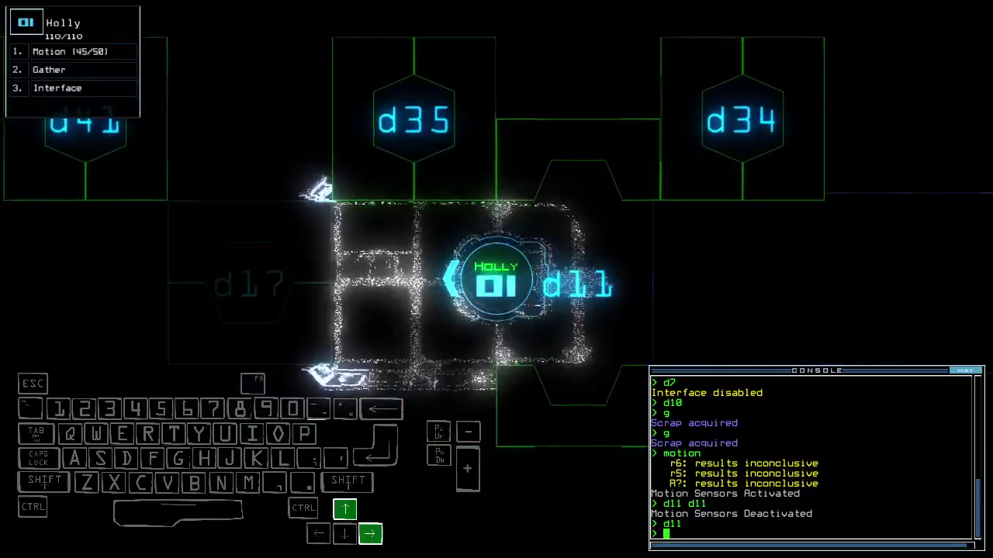
pyautogui.write('d35')
pyautogui.press('Return')
pyautogui.press('Up')
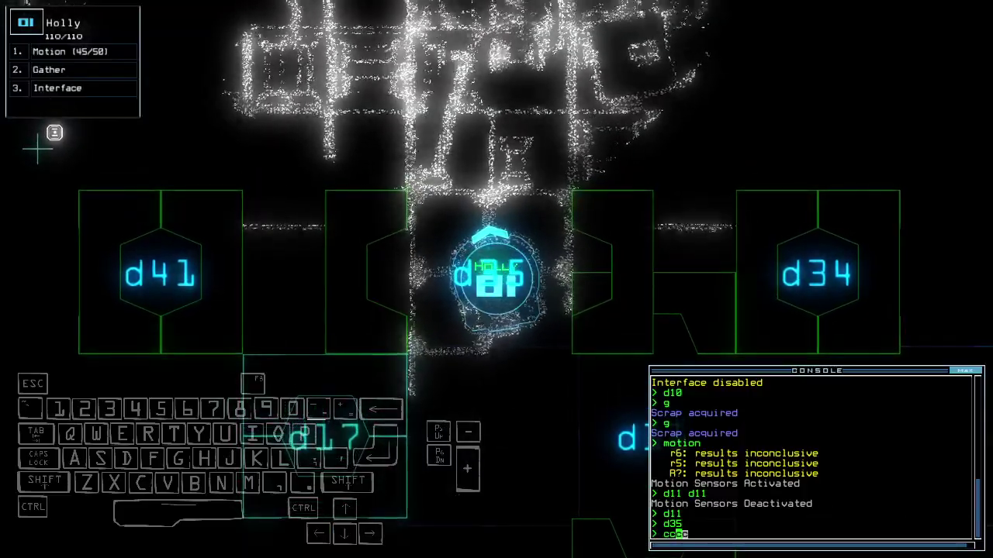
pyautogui.press('space')
pyautogui.write('motion')
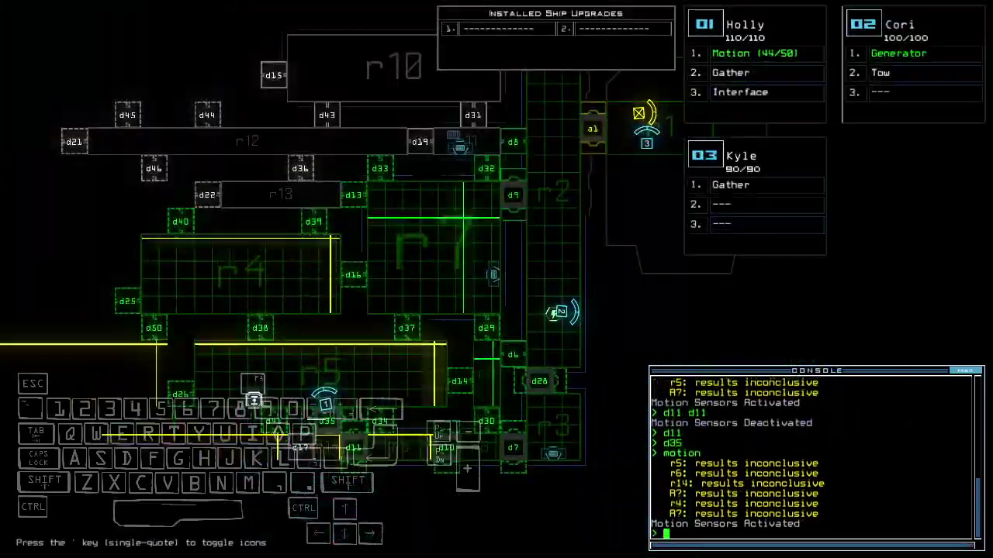
# Open door d14, drive Holly through it, and close the doors behind her.
pyautogui.press('space')
pyautogui.press('1')
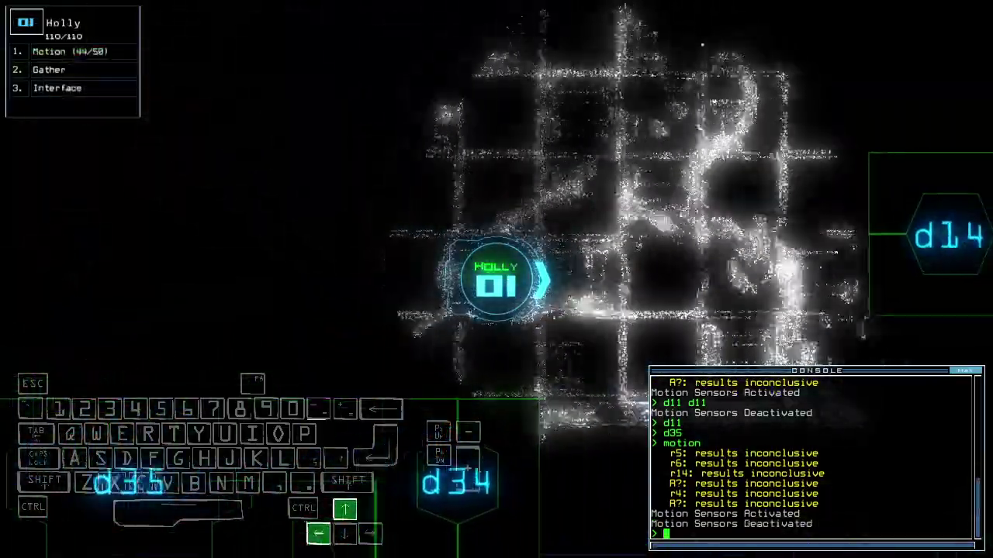
pyautogui.write('d14')
pyautogui.press('Return')
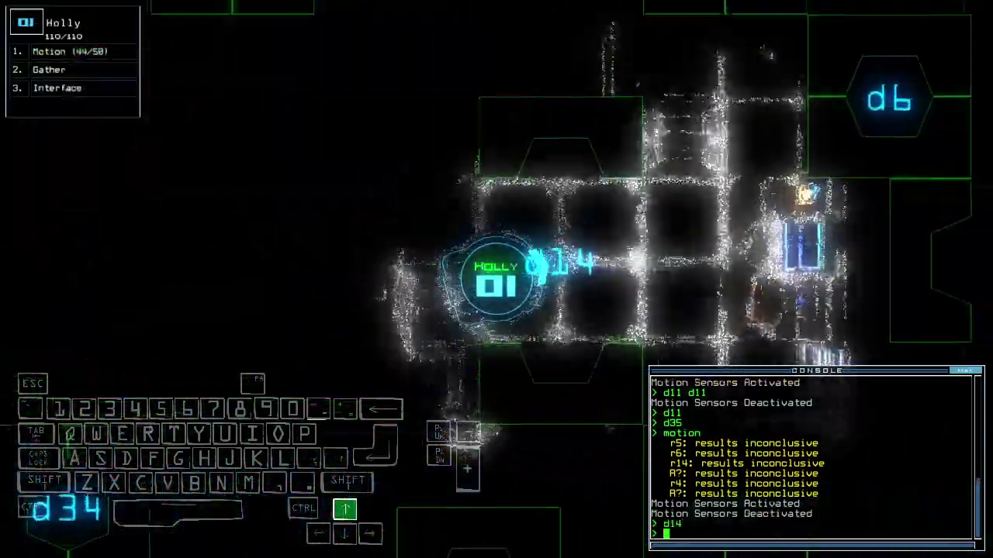
pyautogui.press('Left')
pyautogui.press('Up')
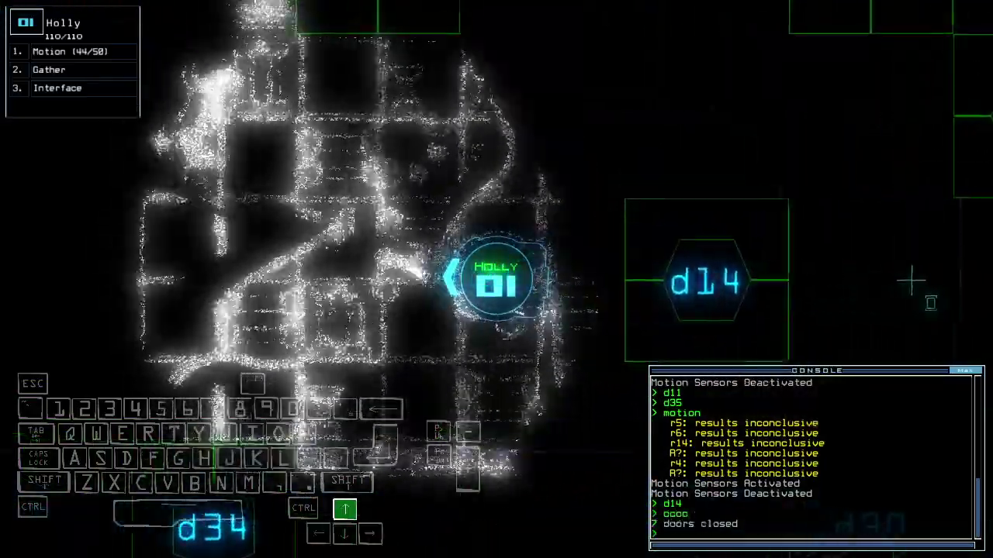
pyautogui.press('space')
pyautogui.write('f r13 r')
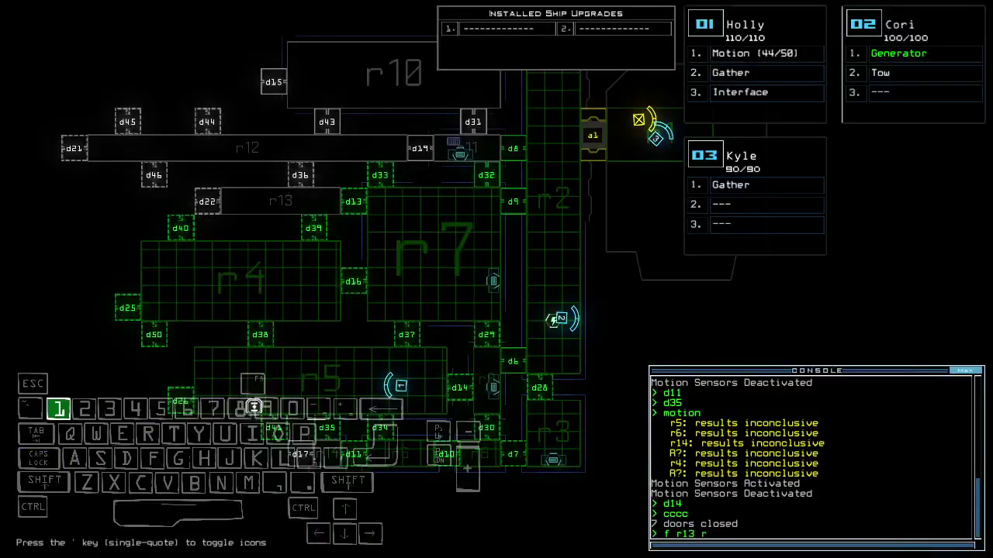
pyautogui.write('12')
# Submit the f command for rooms r13 and r12, then cycle room r5's doors.
pyautogui.press('Return')
pyautogui.press('space')
pyautogui.press('Up')
pyautogui.press('Up')
pyautogui.write('xx')
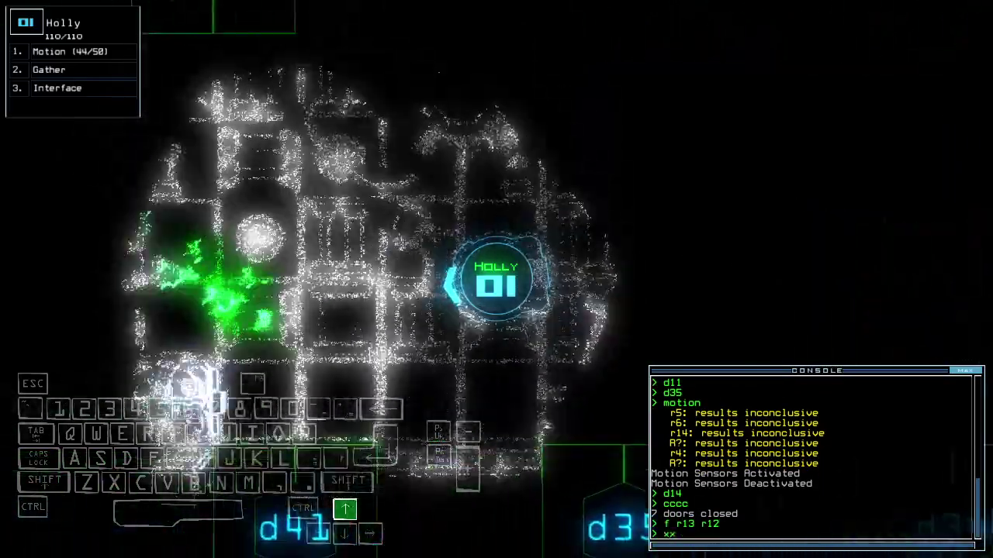
pyautogui.press('space')
pyautogui.press('space')
pyautogui.press('Down')
pyautogui.write('r5')
pyautogui.press('Return')
pyautogui.press('space')
# Check the ship map, then take Holly through door d37 and seal it behind her.
pyautogui.press('Left')
pyautogui.press('Left')
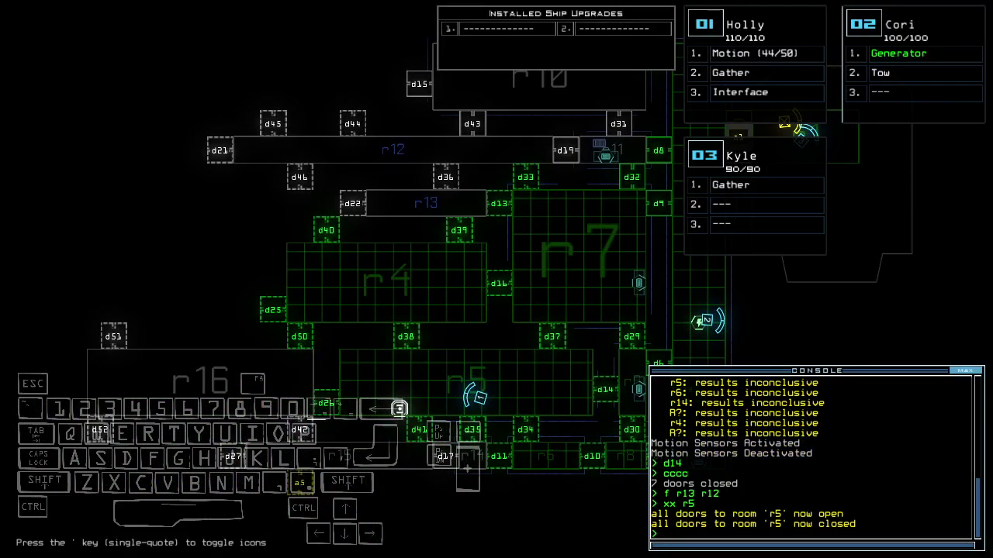
pyautogui.press('Right')
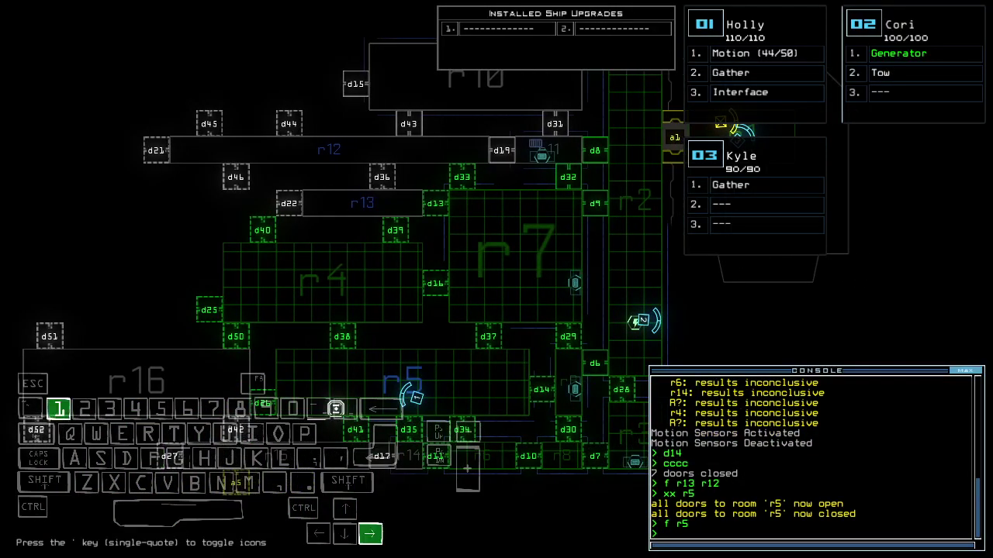
pyautogui.press('1')
pyautogui.press('Up')
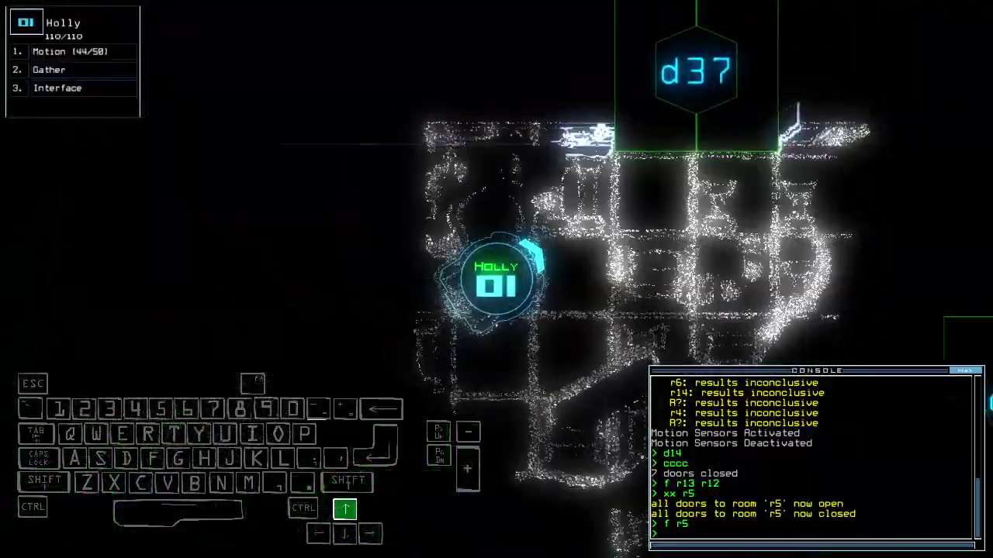
pyautogui.write('d37')
pyautogui.press('Return')
pyautogui.press('Left')
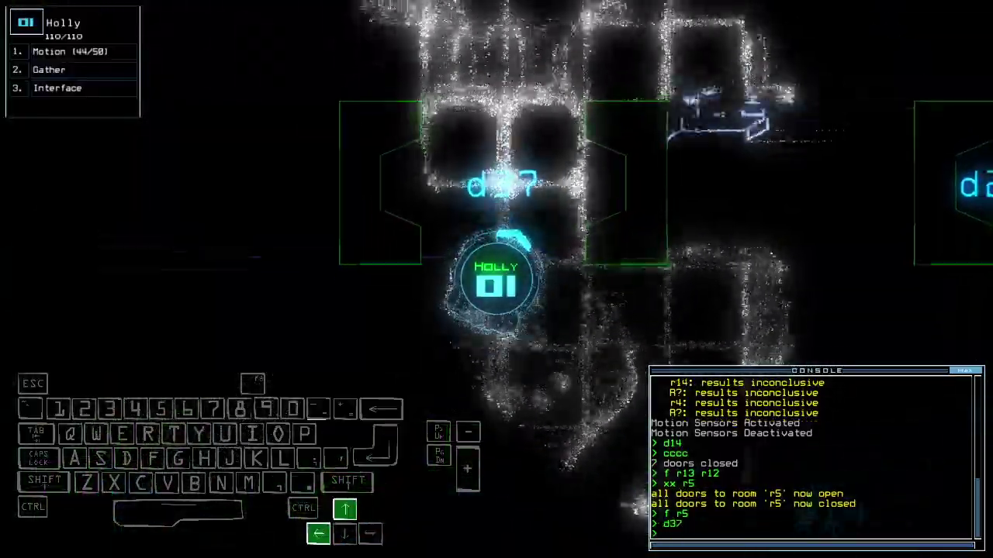
pyautogui.press('Left')
pyautogui.write('cccc')
pyautogui.press('Return')
# Take Holly through door d16 and close it behind her.
pyautogui.press('space')
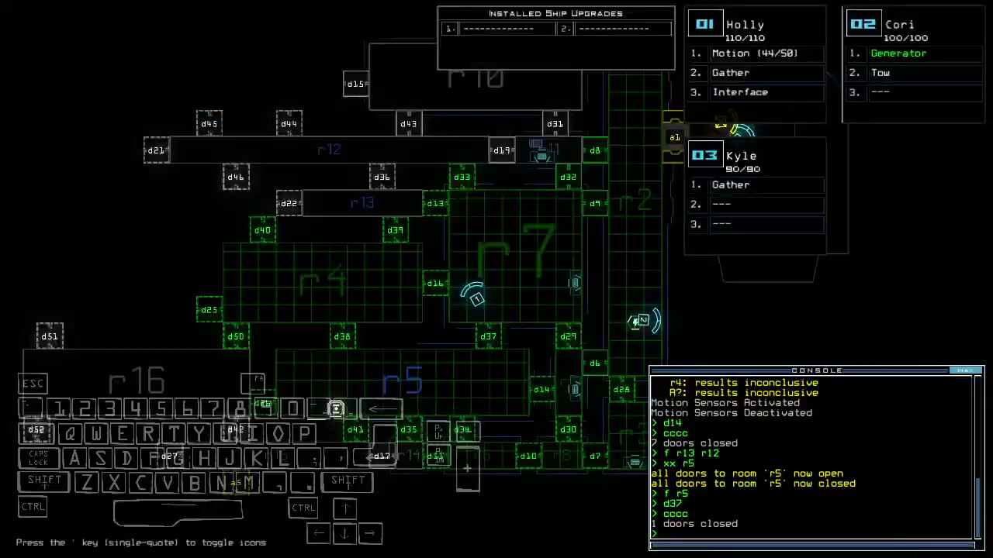
pyautogui.press('1')
pyautogui.press('Left')
pyautogui.write('d16')
pyautogui.press('Return')
pyautogui.press('Up')
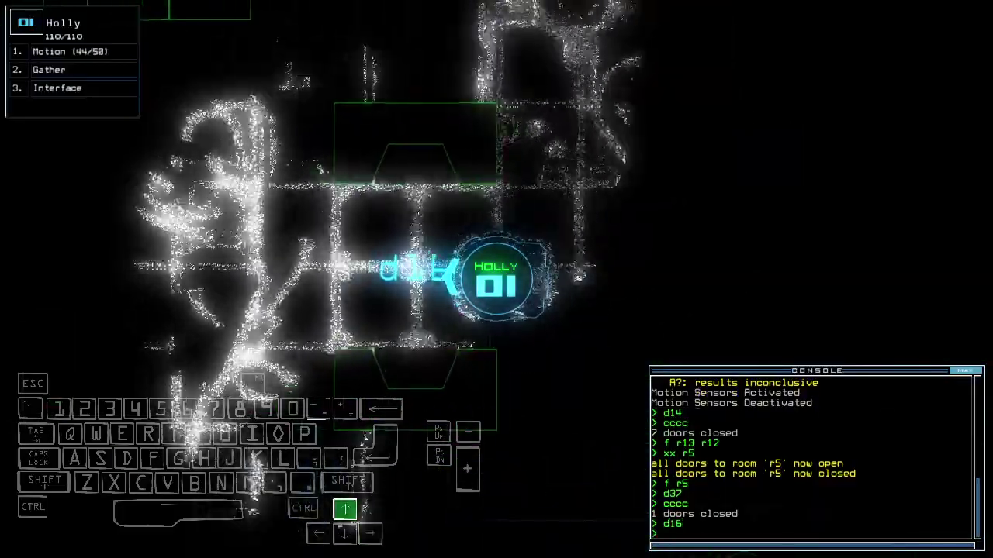
pyautogui.write('cccc')
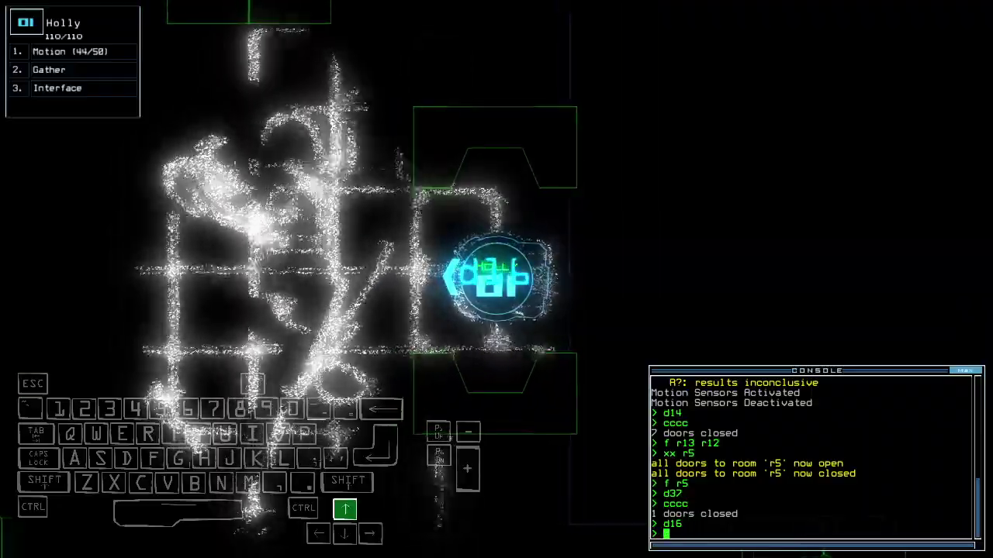
pyautogui.press('Up')
pyautogui.press('Left')
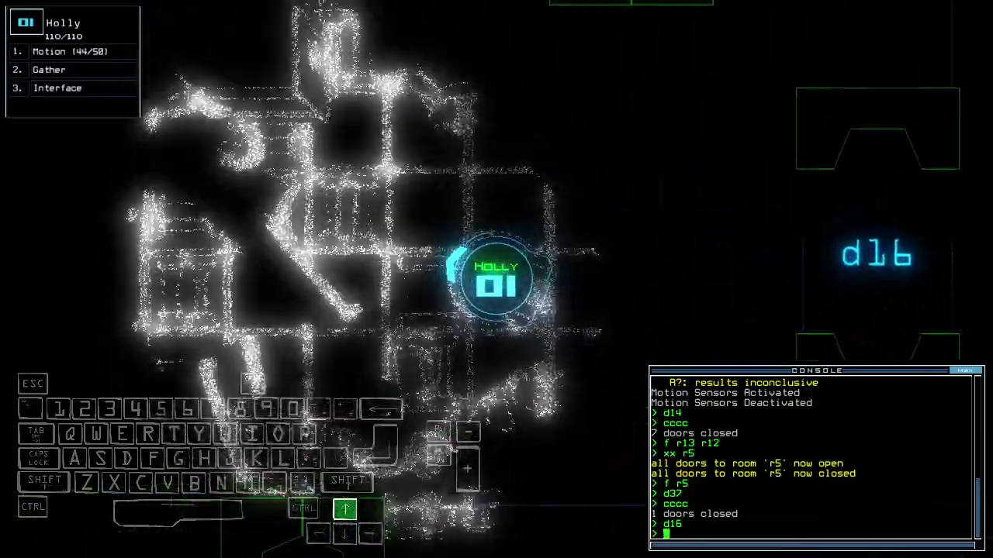
pyautogui.write('cccc')
pyautogui.press('Return')
# Move Holly onward and cycle room r4's doors open and closed.
pyautogui.press('`')
pyautogui.press('`')
pyautogui.press('Up')
pyautogui.write('xx r4')
pyautogui.press('Return')
pyautogui.press('Up')
# Run a motion scan and pan the ship map to survey the rooms.
pyautogui.press('`')
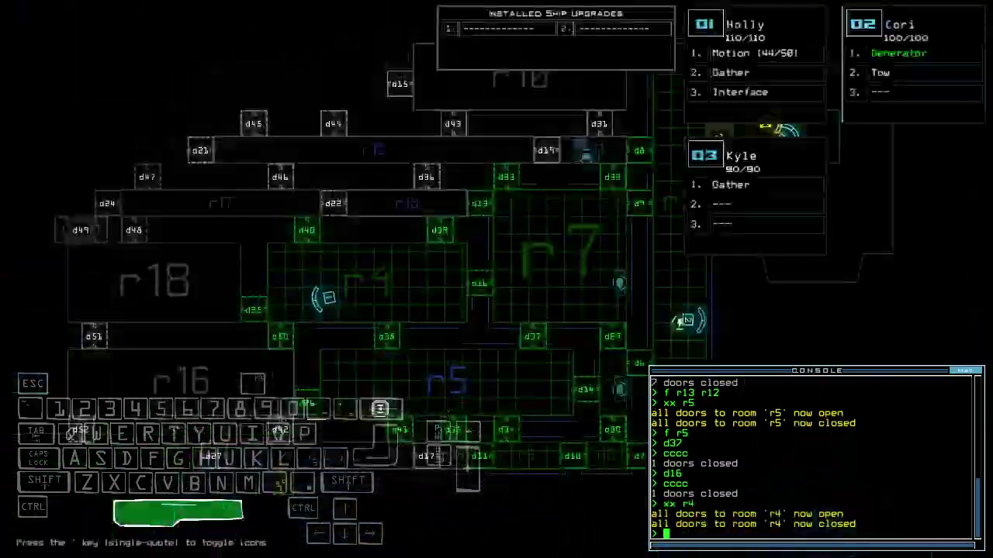
pyautogui.press('Left')
pyautogui.press('`')
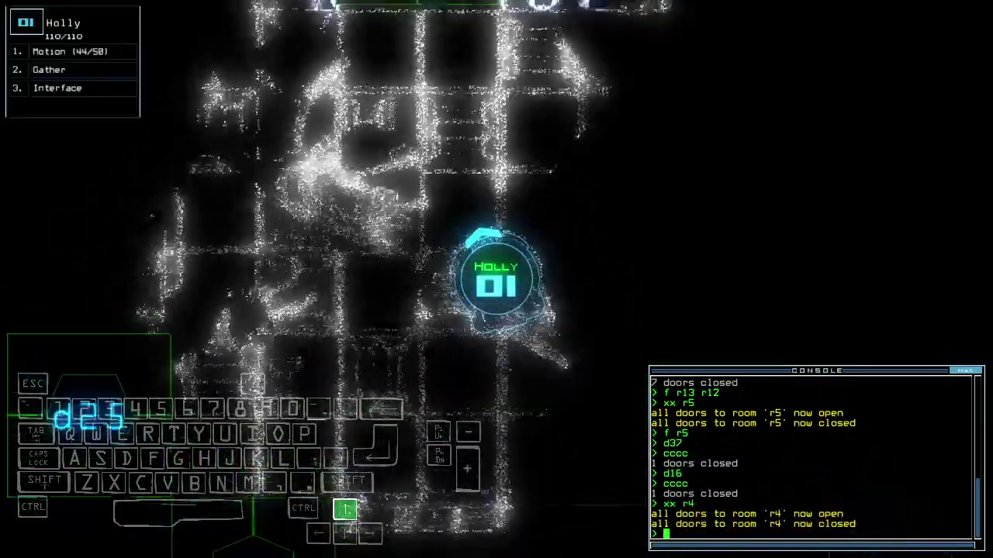
pyautogui.press('`')
pyautogui.write('motion')
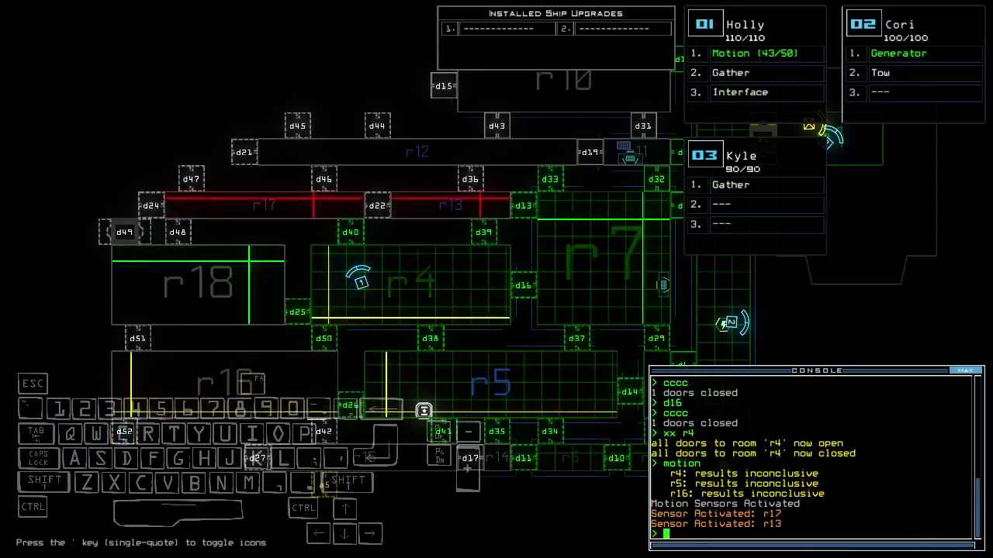
pyautogui.press('Right')
pyautogui.press('Right')
pyautogui.press('Right')
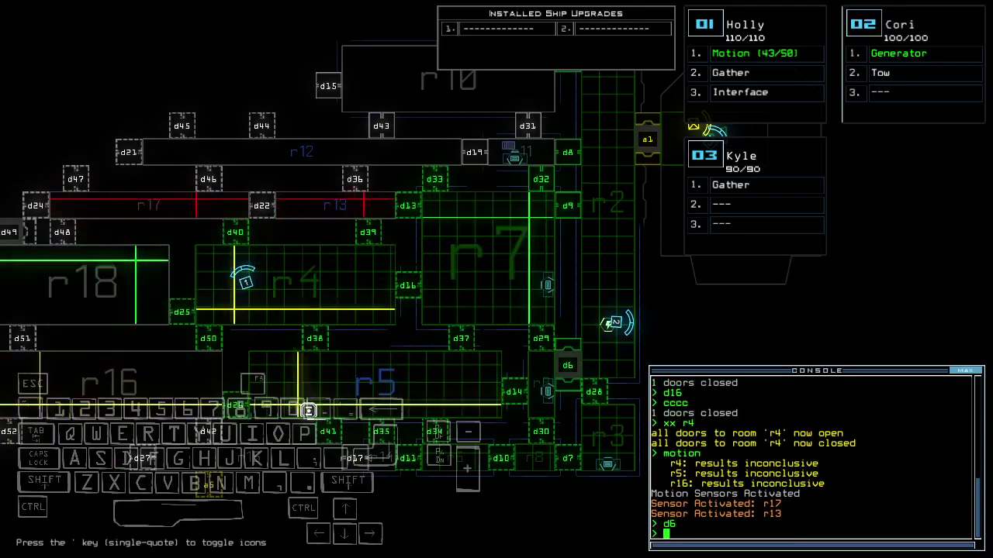
pyautogui.press('Up')
pyautogui.press('Right')
pyautogui.press('Down')
pyautogui.press('Down')
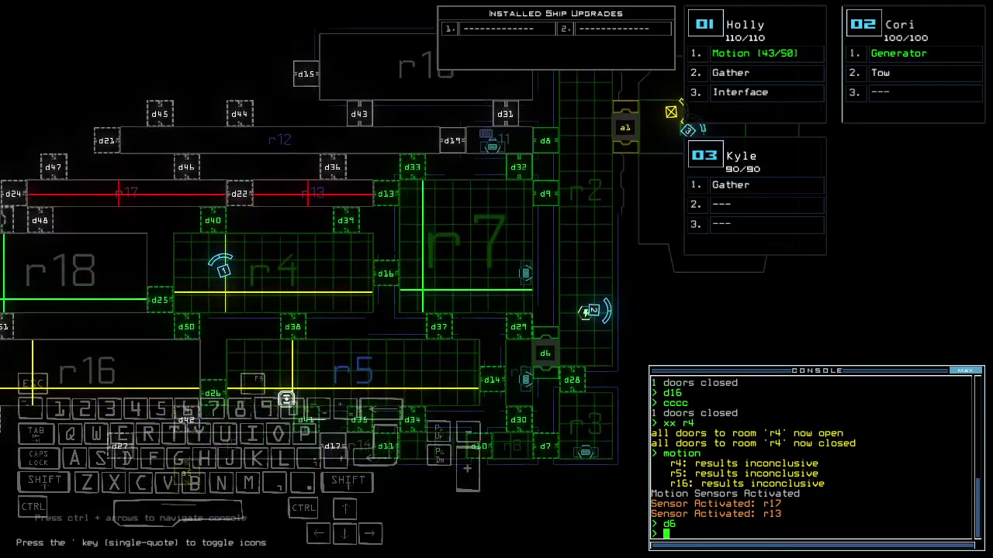
pyautogui.press('Left')
pyautogui.press('Left')
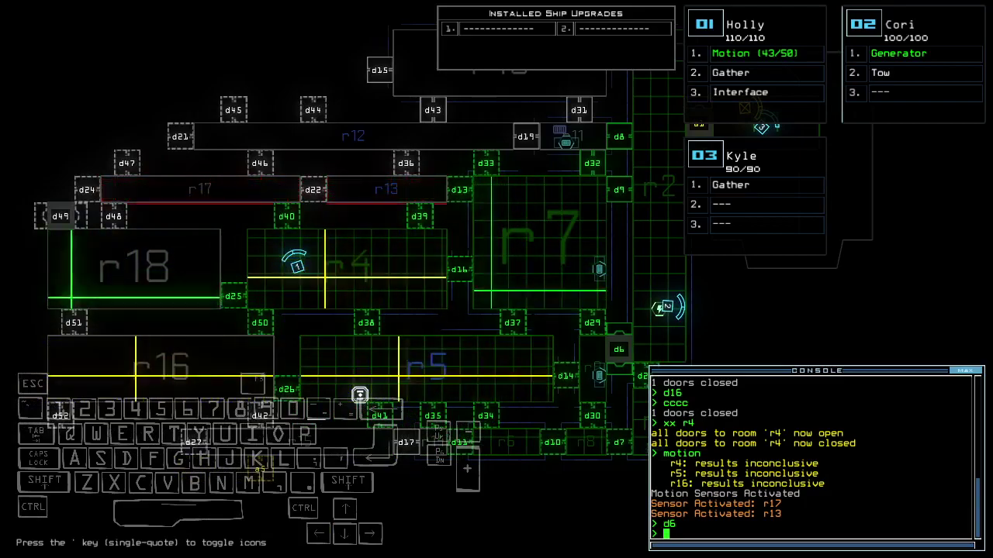
# Send Cori to door d6 to power rooms with her generator, and send Holly to d38.
pyautogui.press('`')
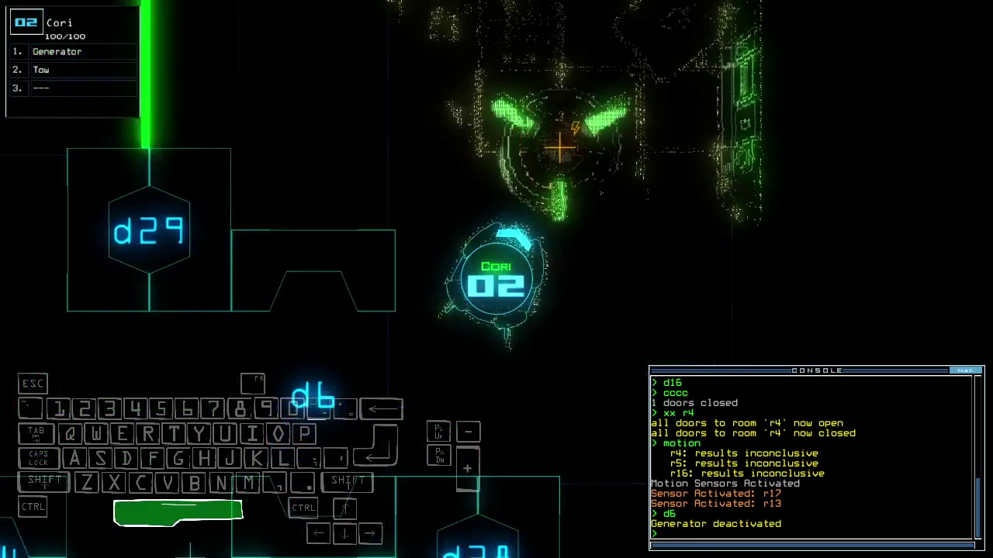
pyautogui.press('`')
pyautogui.write('generator')
pyautogui.press('Return')
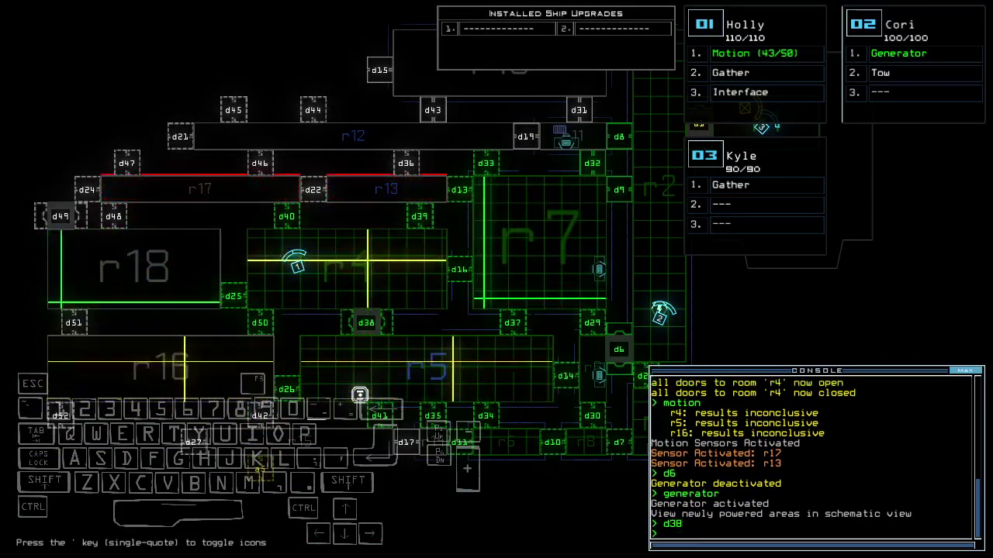
pyautogui.press('`')
pyautogui.write('te')
# Check the mission time and shut down Cori's generator.
pyautogui.press('Return')
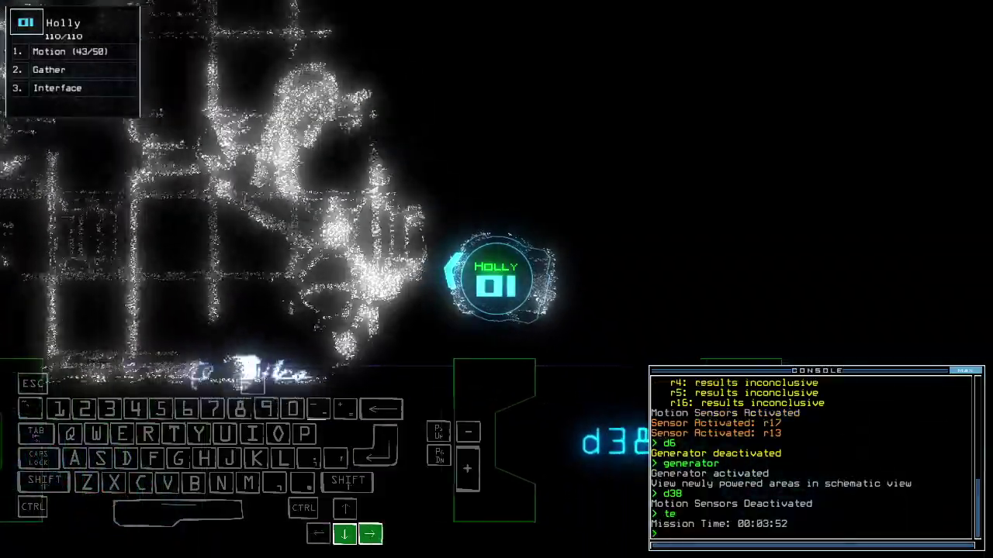
pyautogui.press('2')
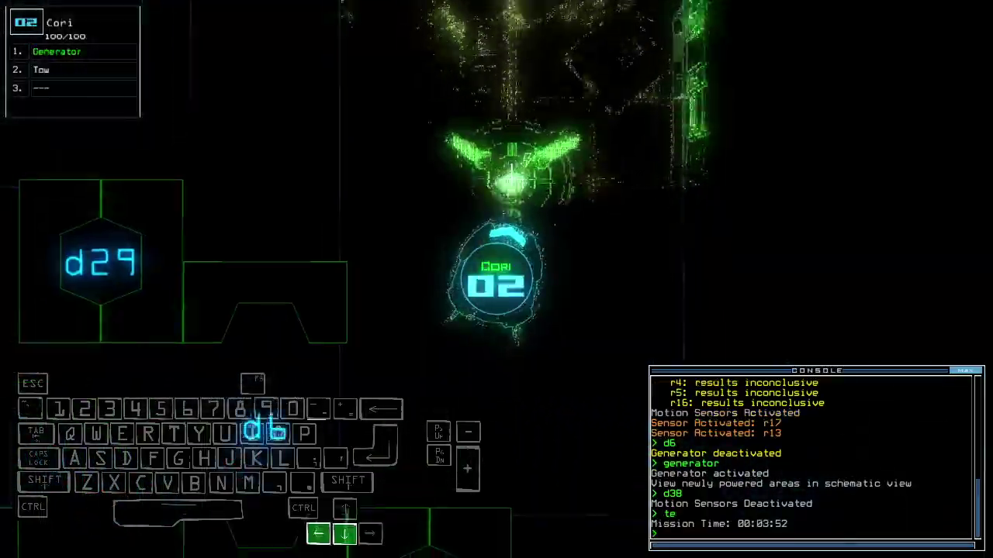
pyautogui.press('`')
pyautogui.write('te')
pyautogui.press('Return')
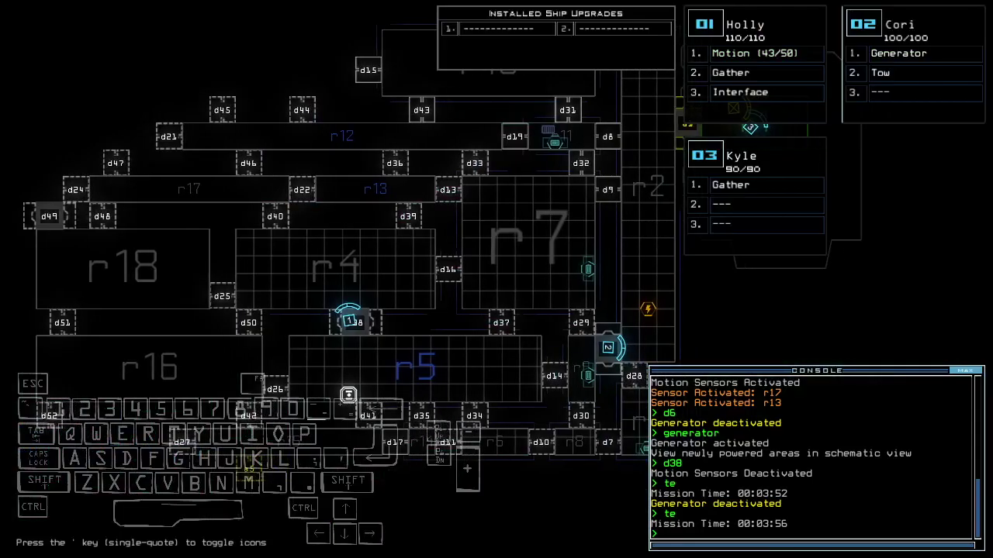
pyautogui.write('2te')
# Reactivate the generator and close the two doors near Holly.
pyautogui.press('Return')
pyautogui.press('Up')
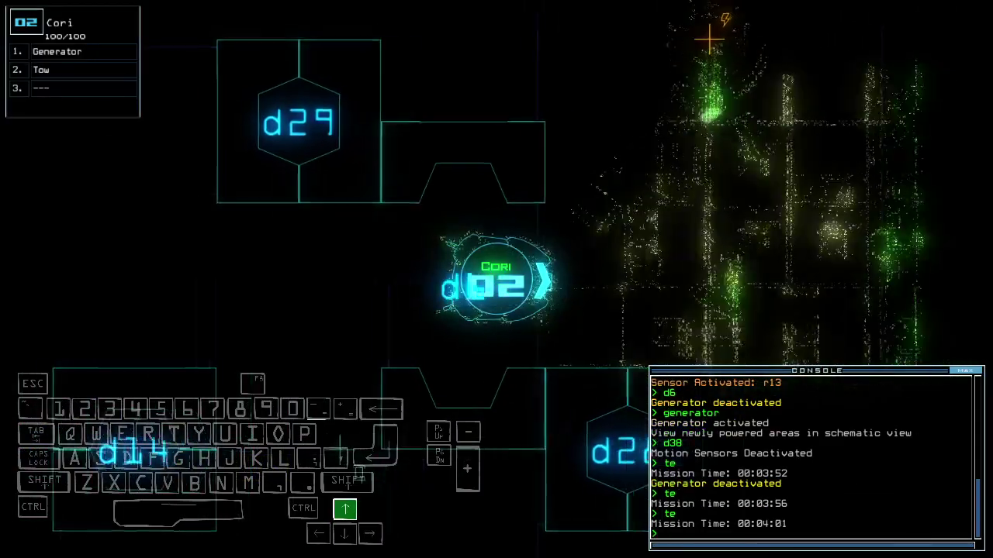
pyautogui.write('g')
pyautogui.press('Return')
pyautogui.press('`')
pyautogui.press('1')
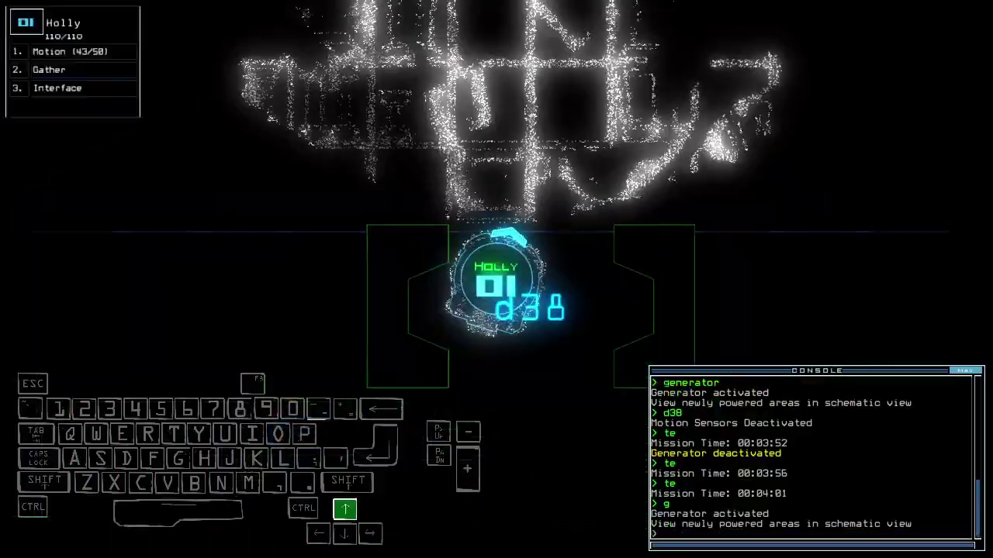
pyautogui.write('cccc')
pyautogui.press('Return')
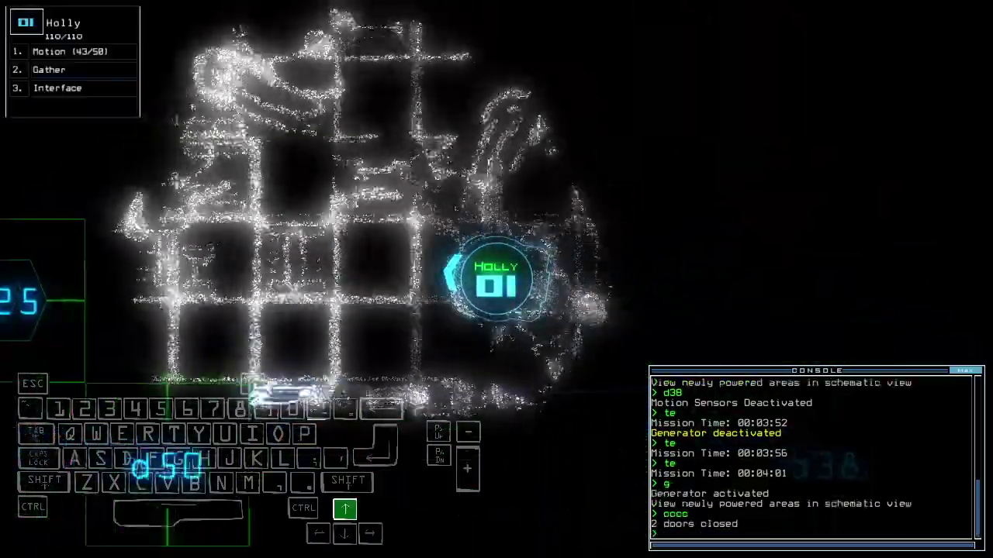
# Send Holly toward room r17, checking her progress on the schematic.
pyautogui.press('Up')
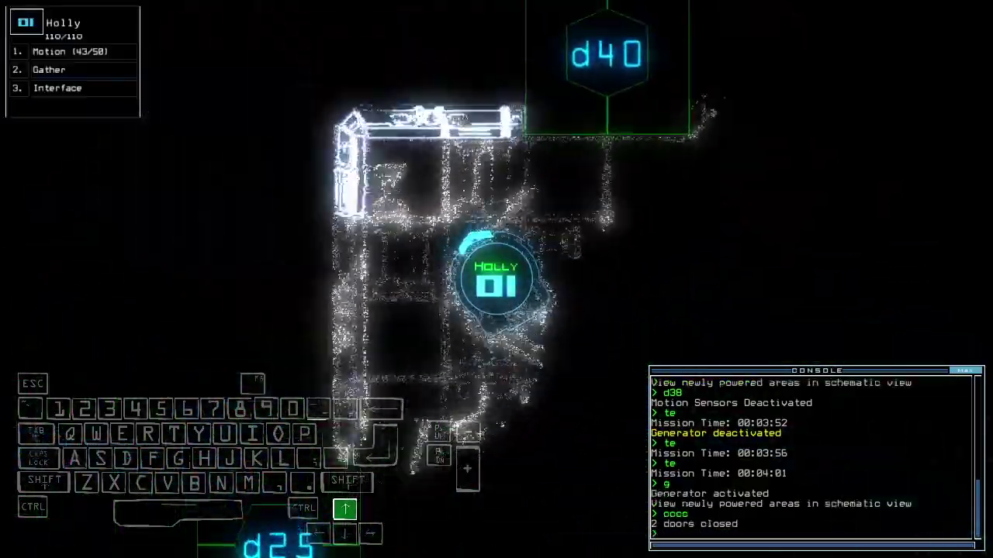
pyautogui.press('space')
pyautogui.write('f r17')
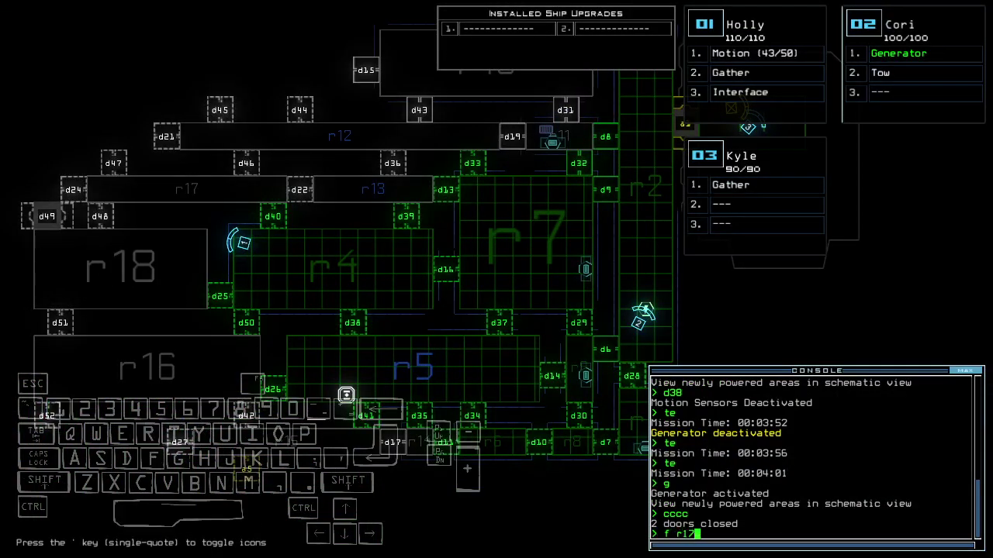
pyautogui.press('Return')
pyautogui.press('space')
pyautogui.press('space')
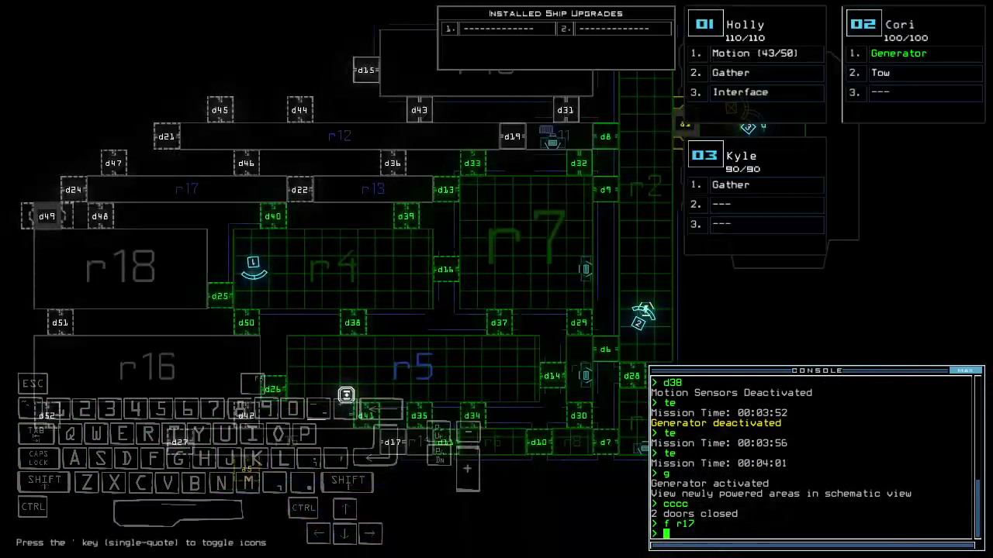
pyautogui.press('Right')
pyautogui.press('m')
pyautogui.press('m')
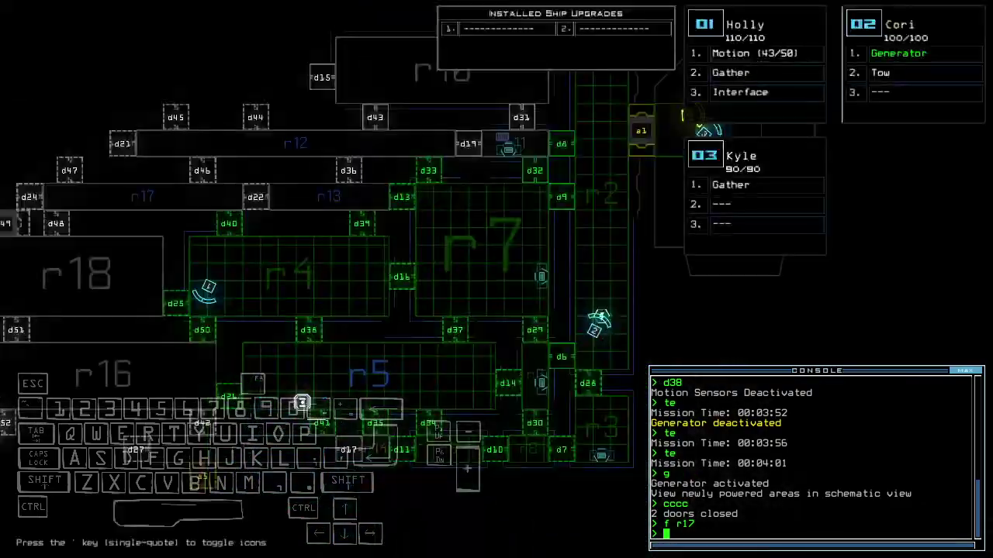
pyautogui.press('Left')
pyautogui.press('space')
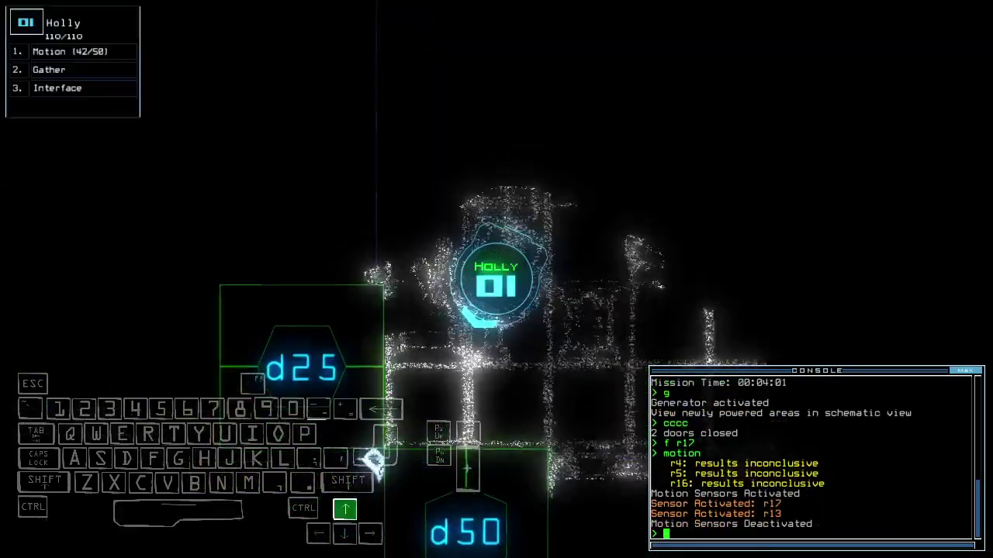
pyautogui.write('d')
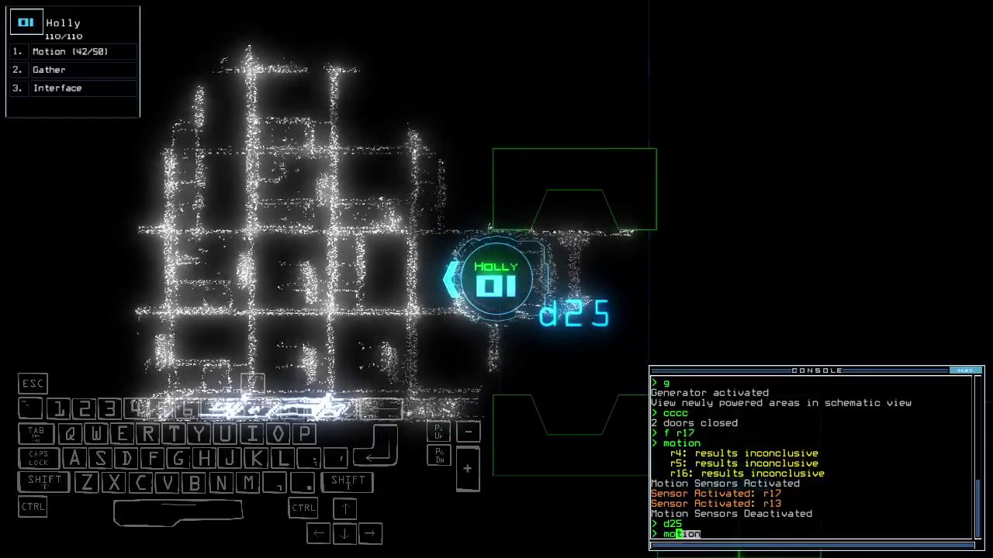
# Run a motion scan, which shows activity in room r17.
pyautogui.press('Return')
pyautogui.press('space')
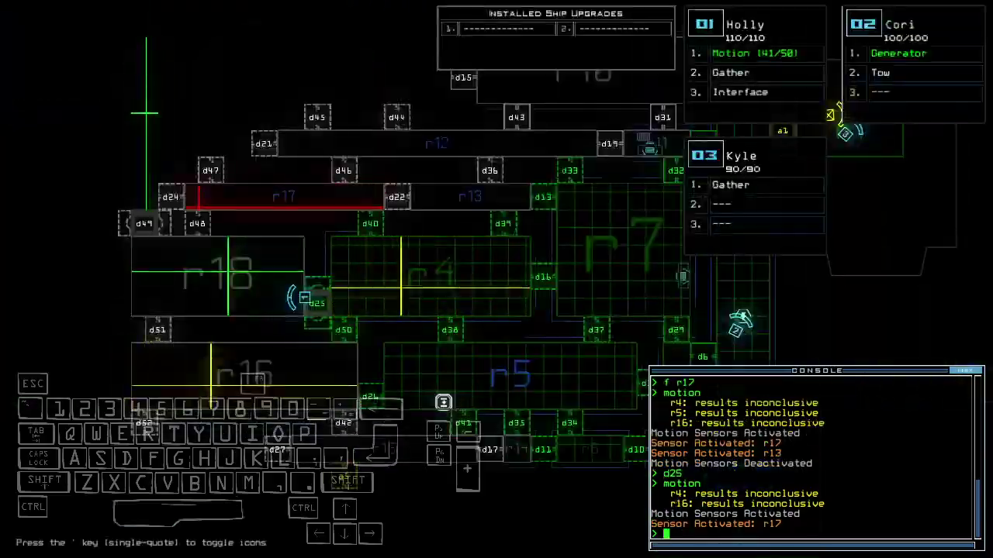
pyautogui.press('space')
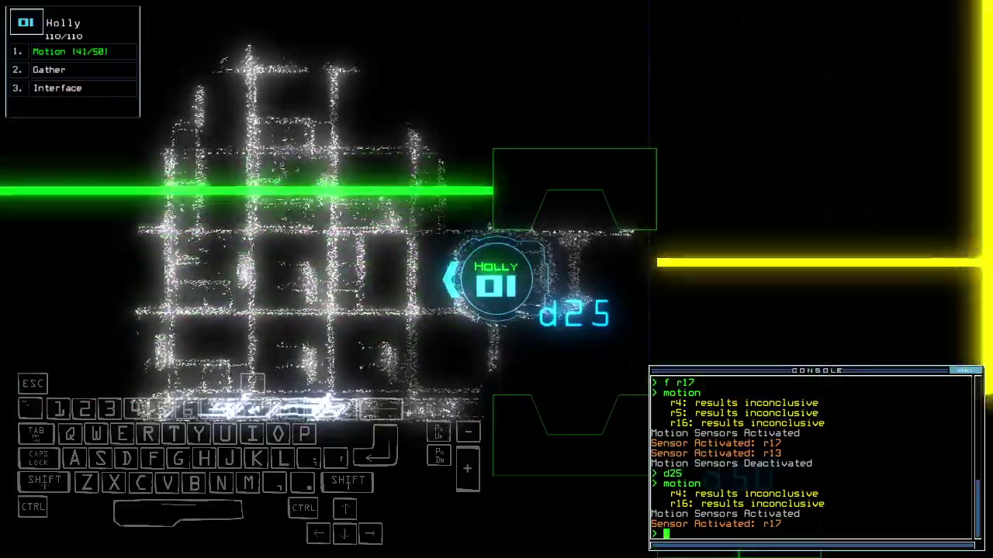
pyautogui.press('space')
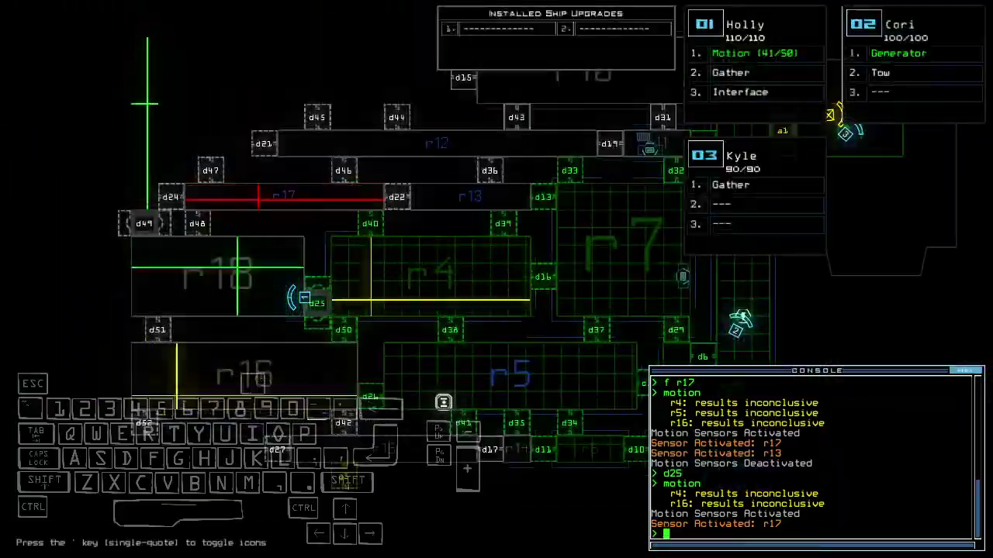
pyautogui.press('space')
# Drive Holly past d51 toward the d48 area and check her map position.
pyautogui.press('Up')
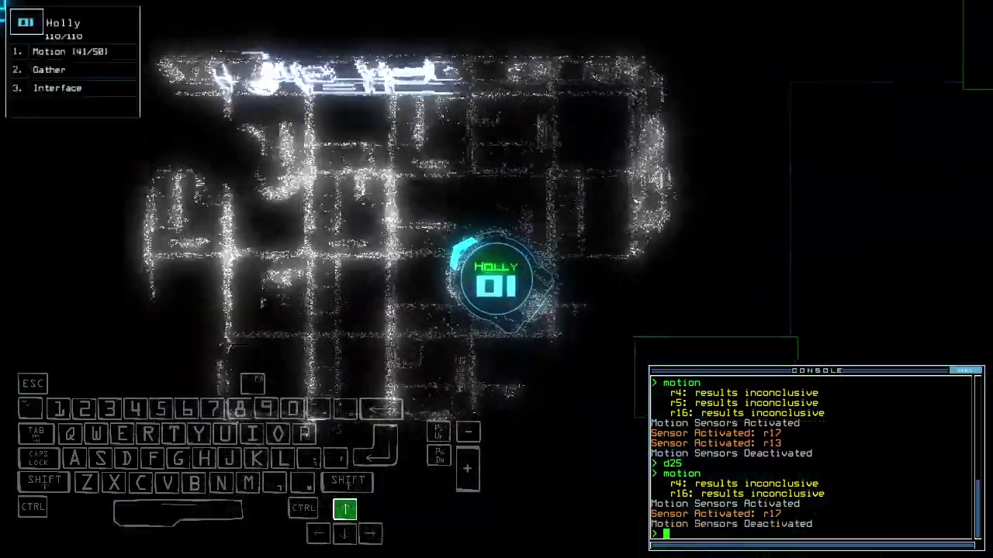
pyautogui.press('Left')
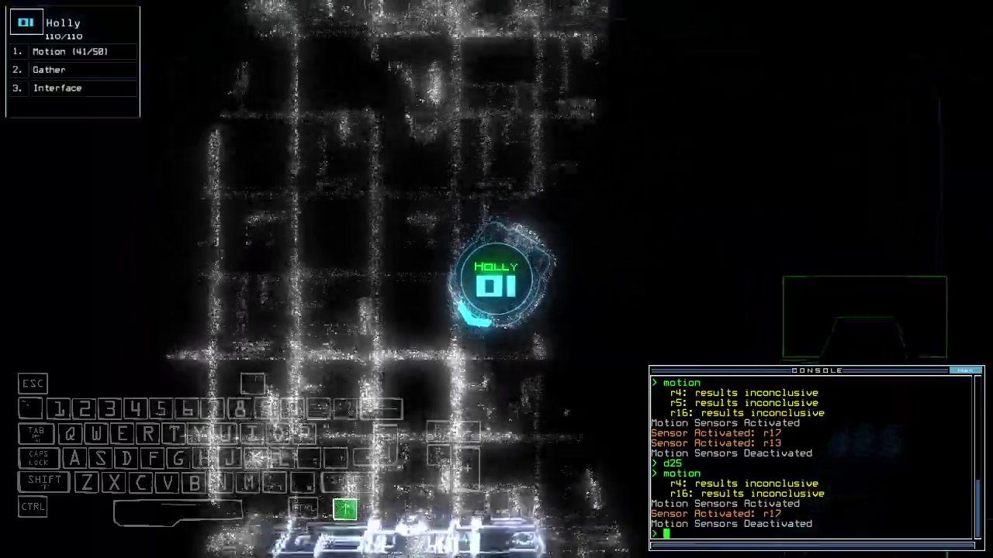
pyautogui.press('Up')
pyautogui.press('Left')
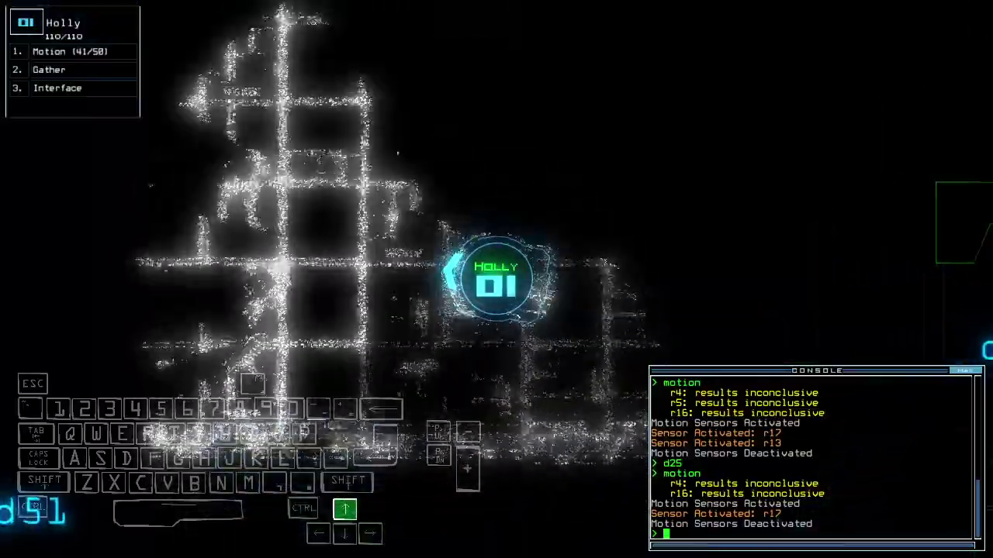
pyautogui.press('Up')
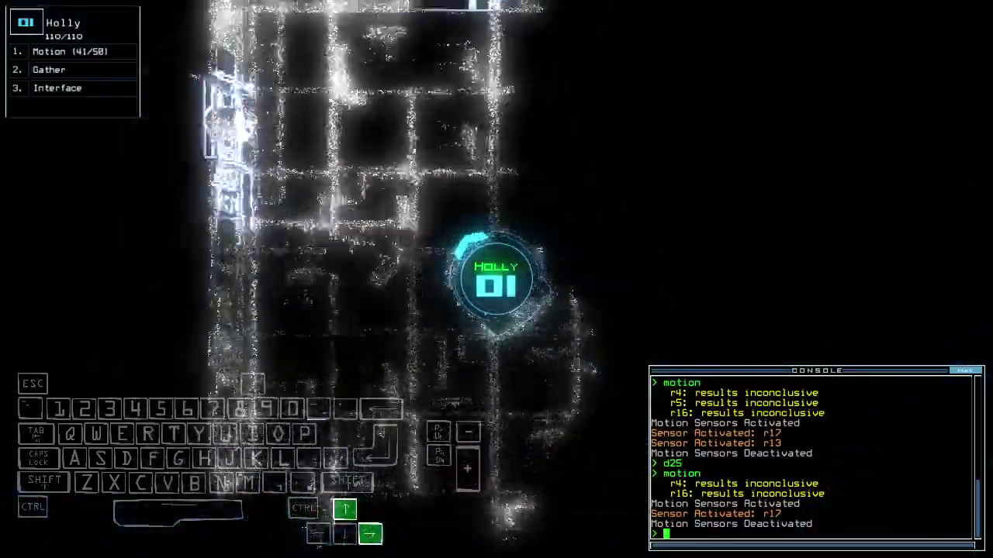
pyautogui.press('Left')
pyautogui.press('Up')
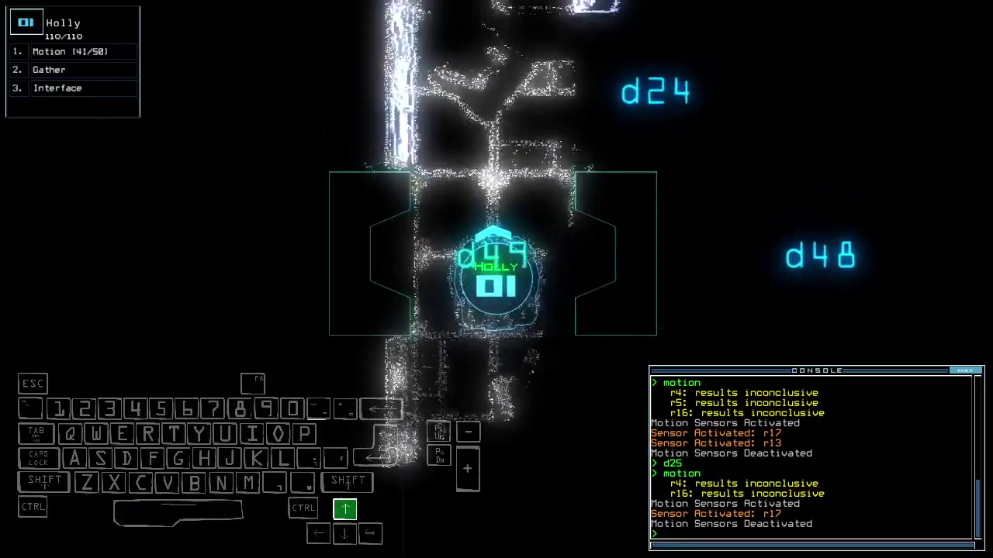
pyautogui.press('space')
pyautogui.press('space')
# Scout Holly toward d49, then back her to door d25 and close a door.
pyautogui.press('Up')
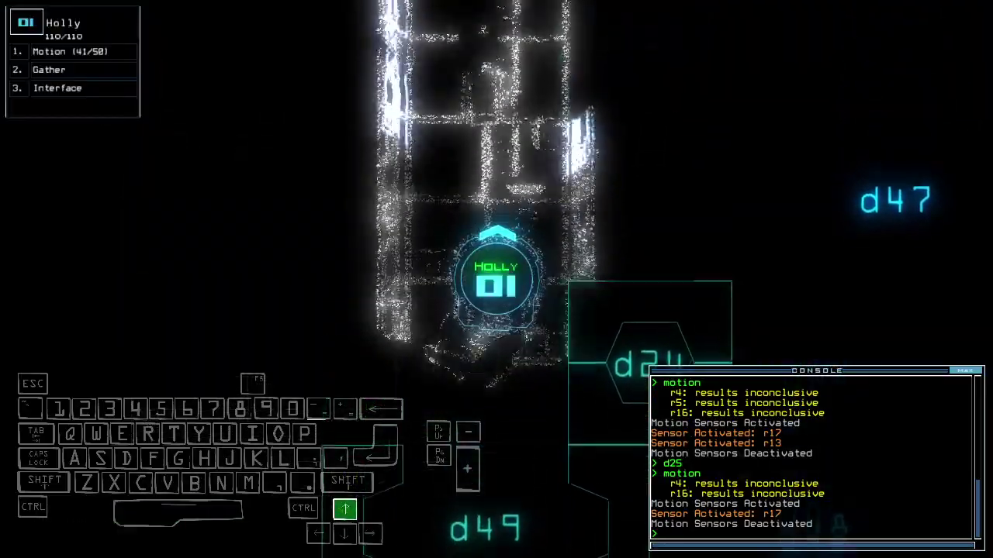
pyautogui.press('Up')
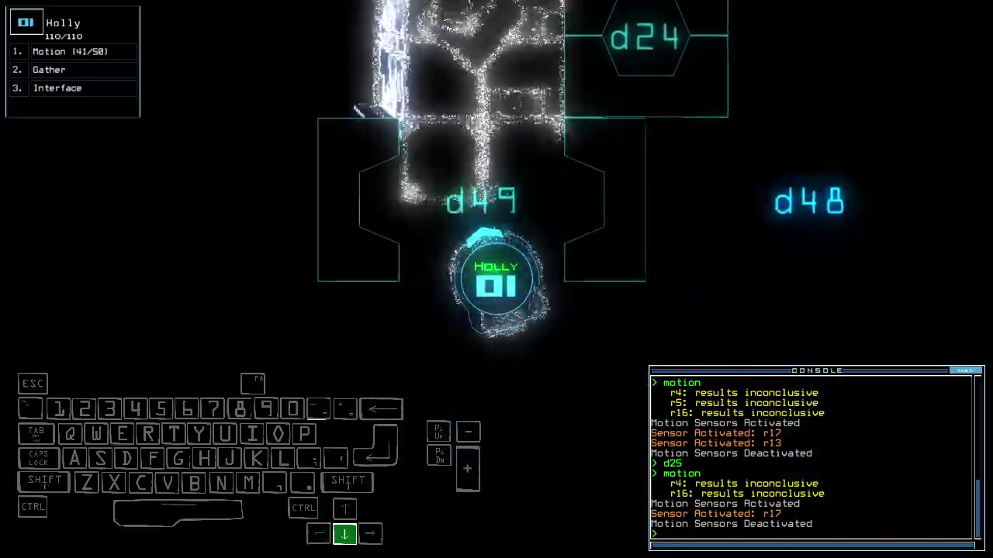
pyautogui.press('Down')
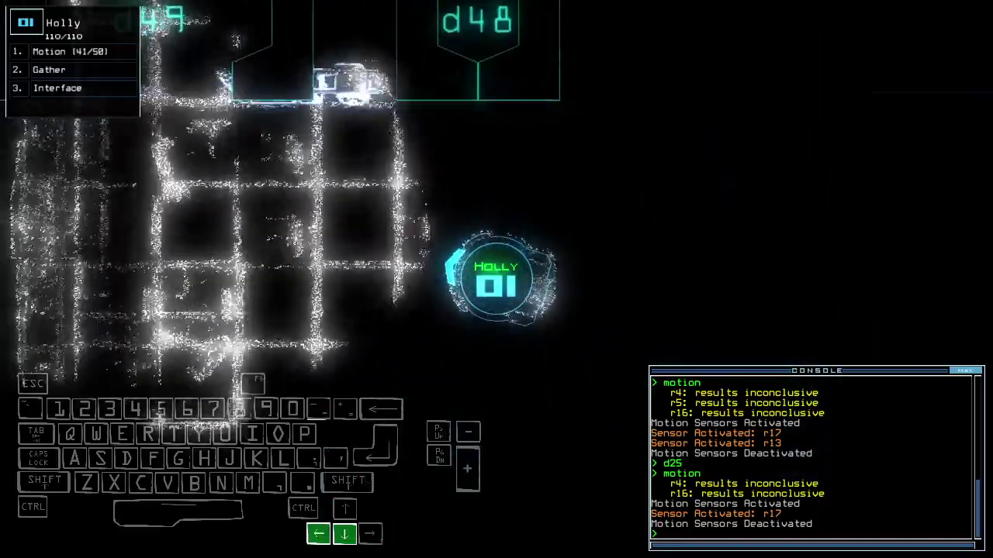
pyautogui.press('Right')
pyautogui.press('Down')
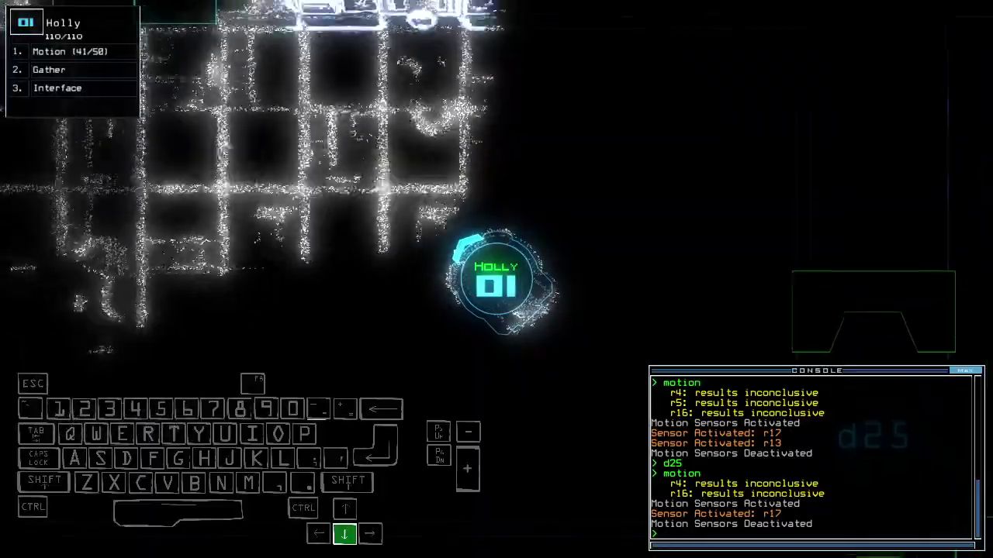
pyautogui.press('Down')
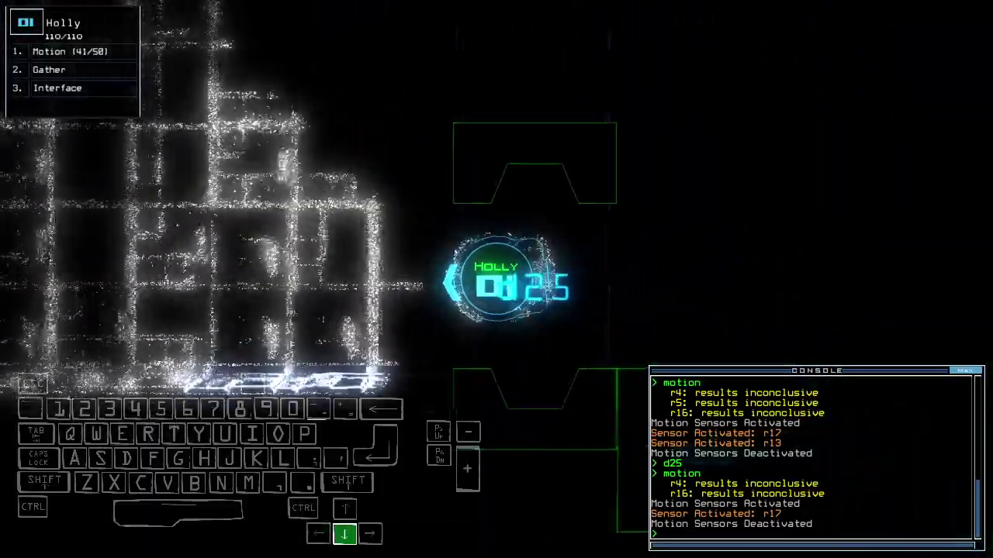
pyautogui.write('close')
# Close another door, open d50, and drive Holly into the room beyond.
pyautogui.press('Return')
pyautogui.press('Return')
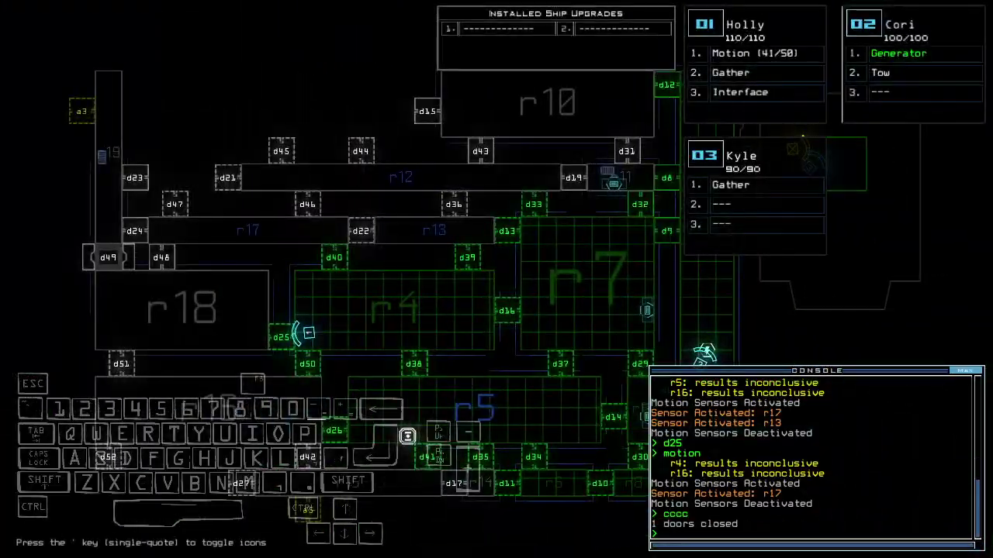
pyautogui.press('space')
pyautogui.write('d50')
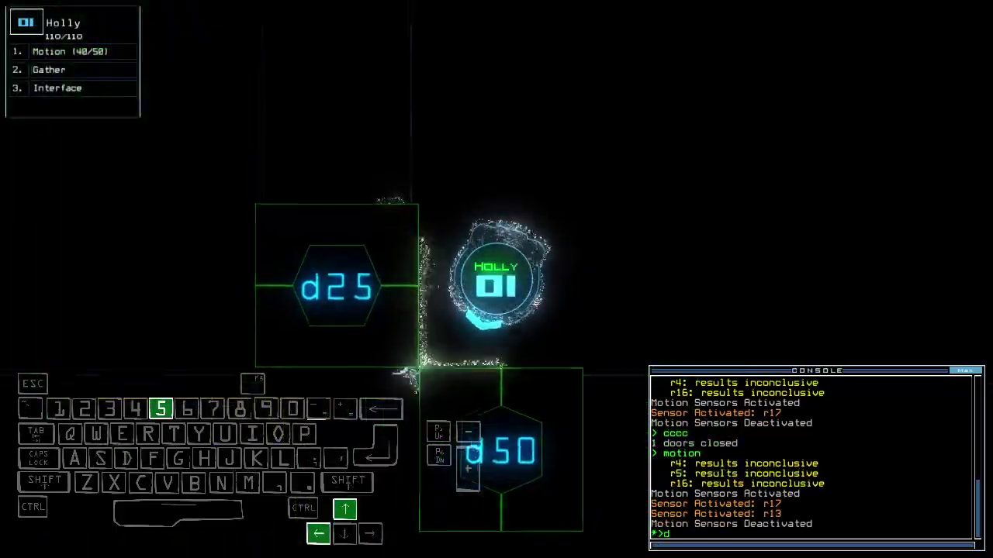
pyautogui.press('Return')
pyautogui.press('Up')
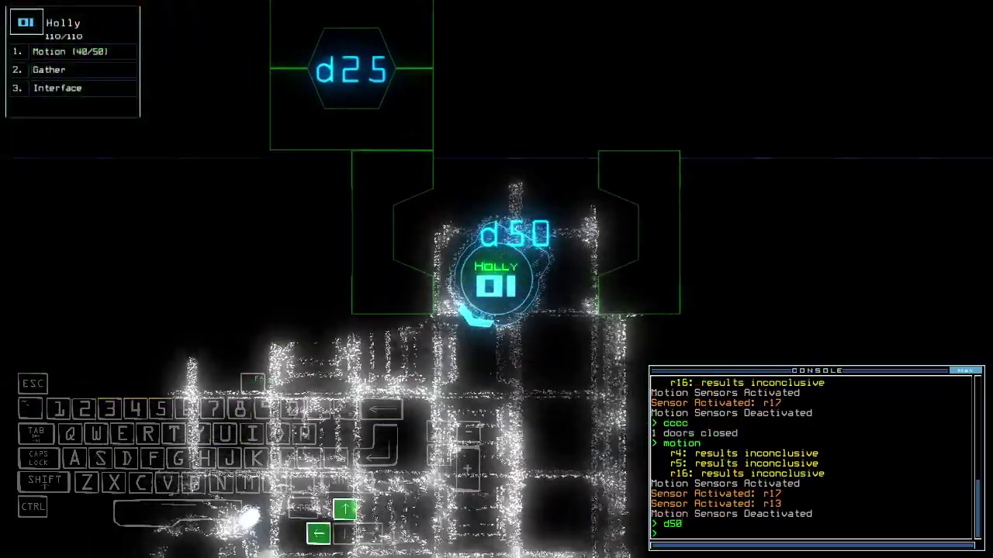
pyautogui.press('Up')
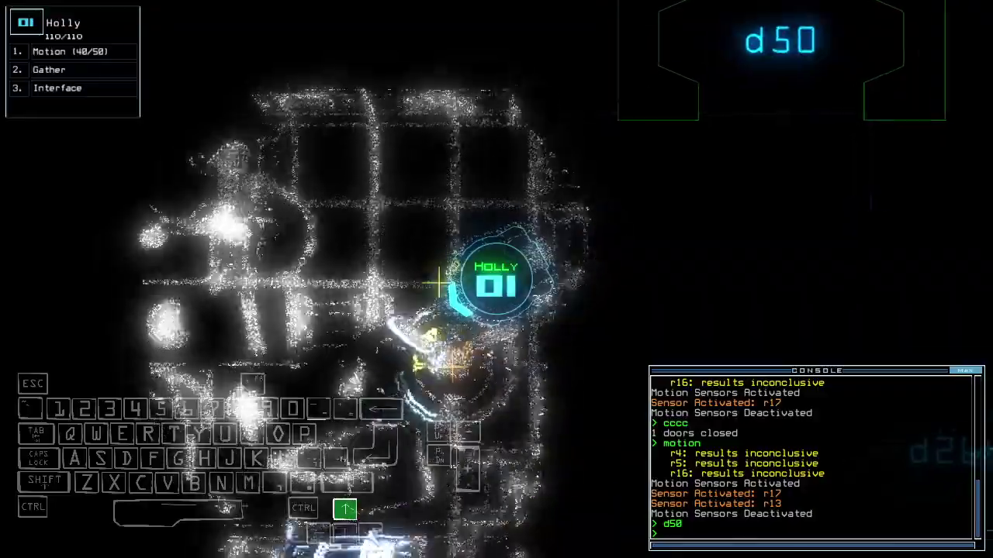
pyautogui.write('swap')
pyautogui.press('a')
pyautogui.press('Escape')
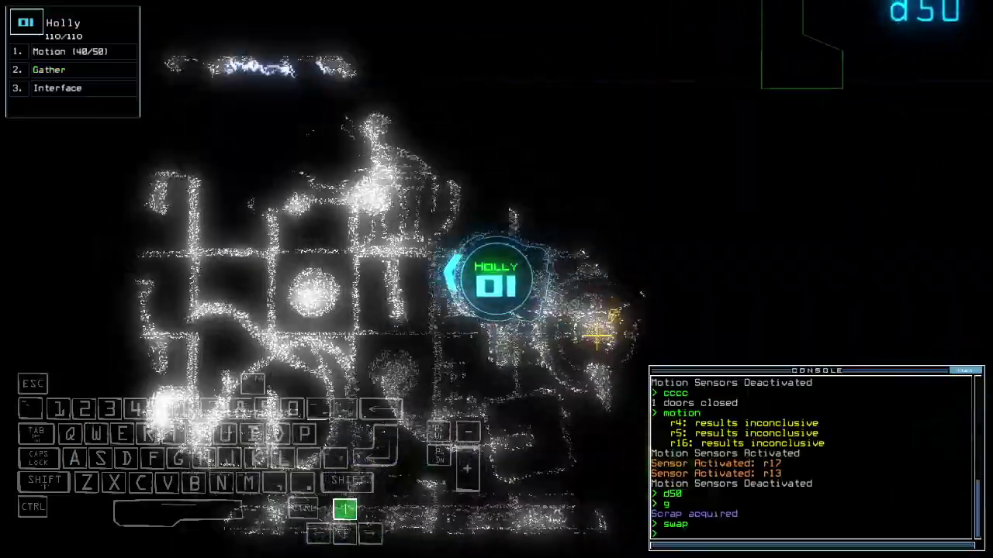
# Have Holly gather scrap twice in the room past d50.
pyautogui.press('Up')
pyautogui.press('Up')
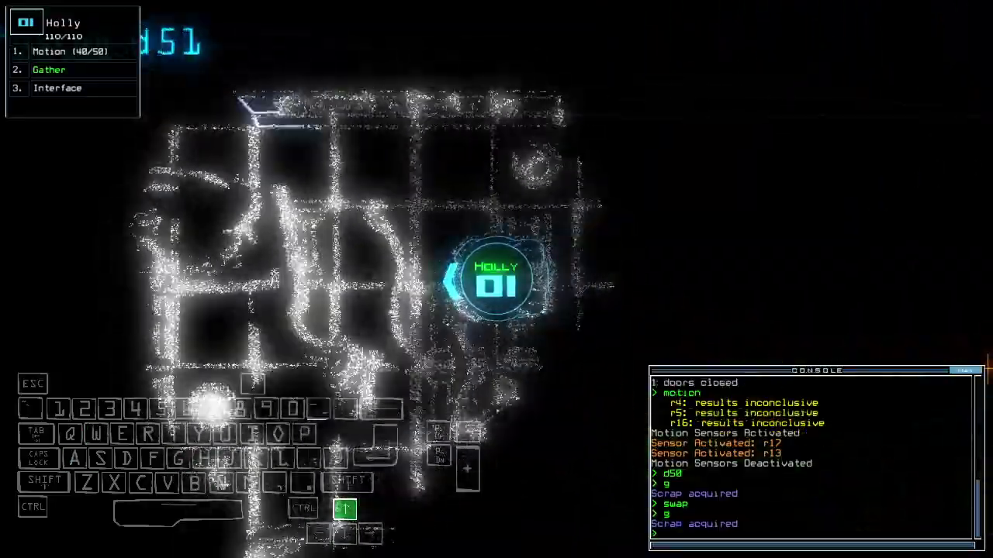
pyautogui.write('g')
pyautogui.press('Return')
pyautogui.press('Left')
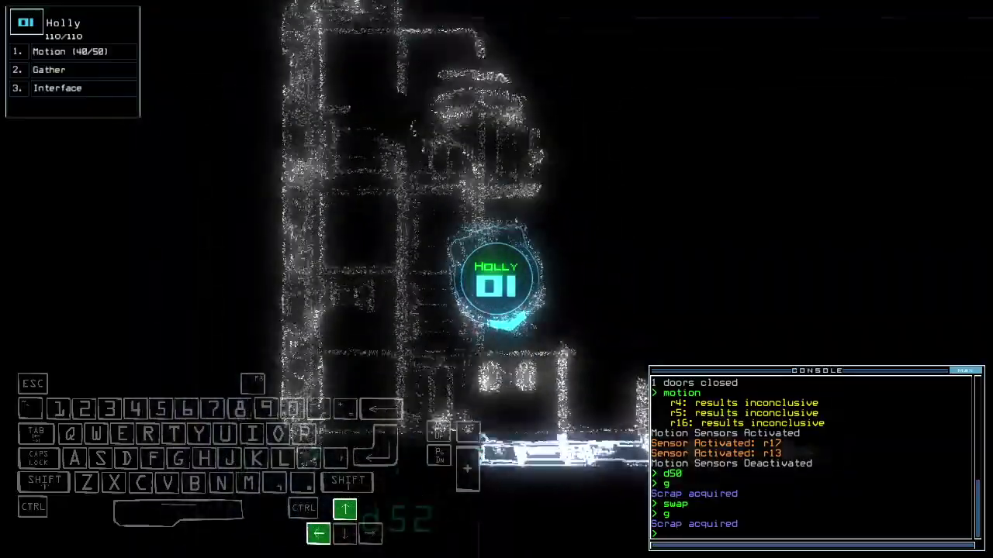
pyautogui.press('space')
pyautogui.press('1')
pyautogui.press('Up')
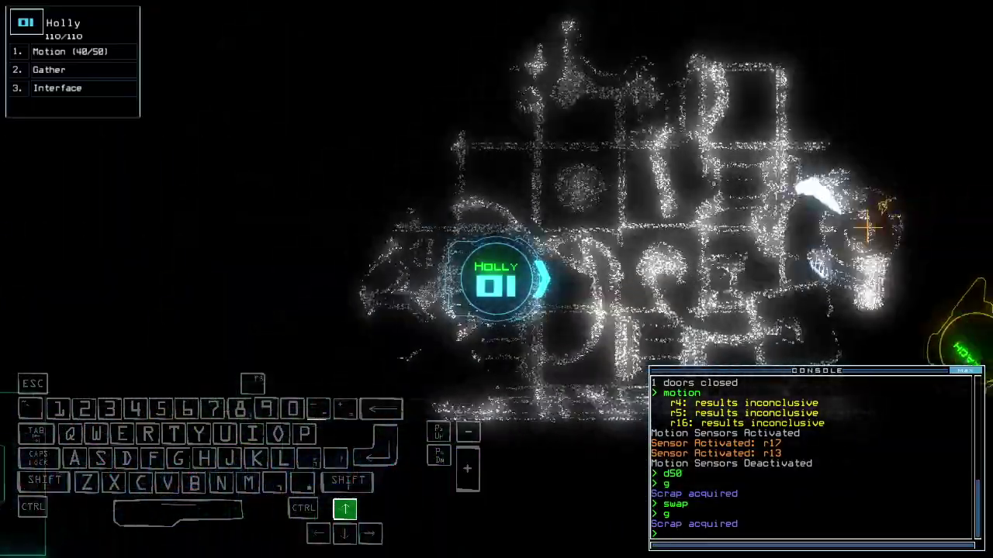
pyautogui.press('space')
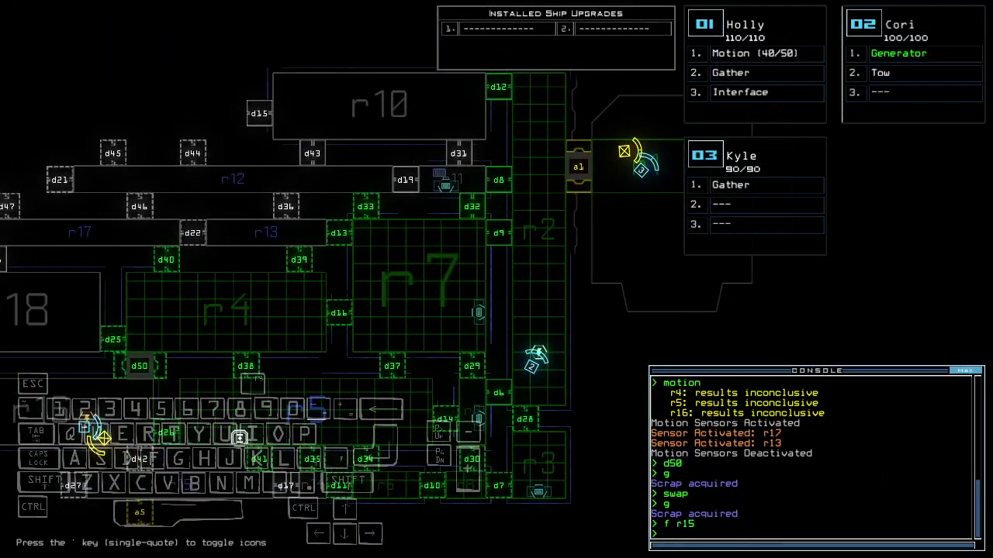
# Open doors d9, d16 and d41 from the ship schematic.
pyautogui.press('space')
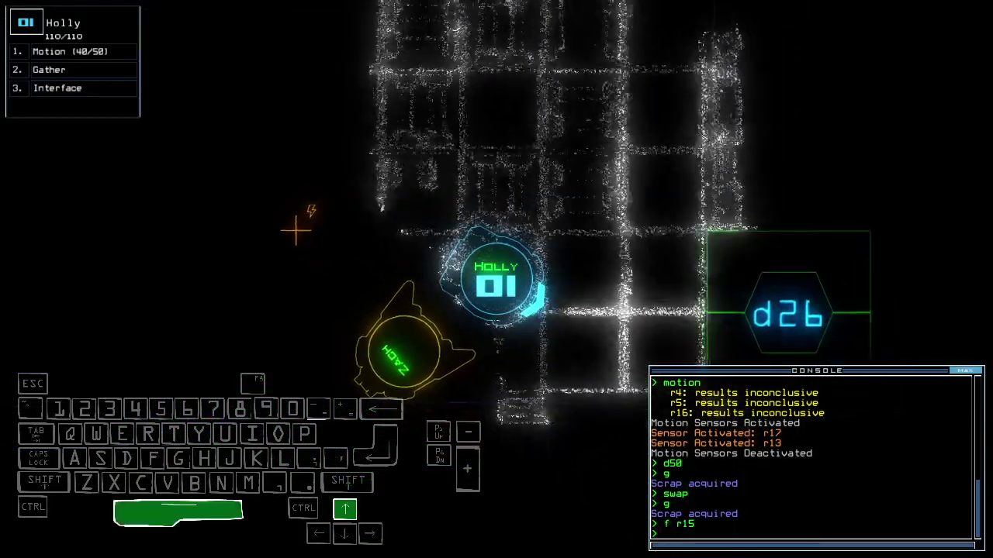
pyautogui.press('space')
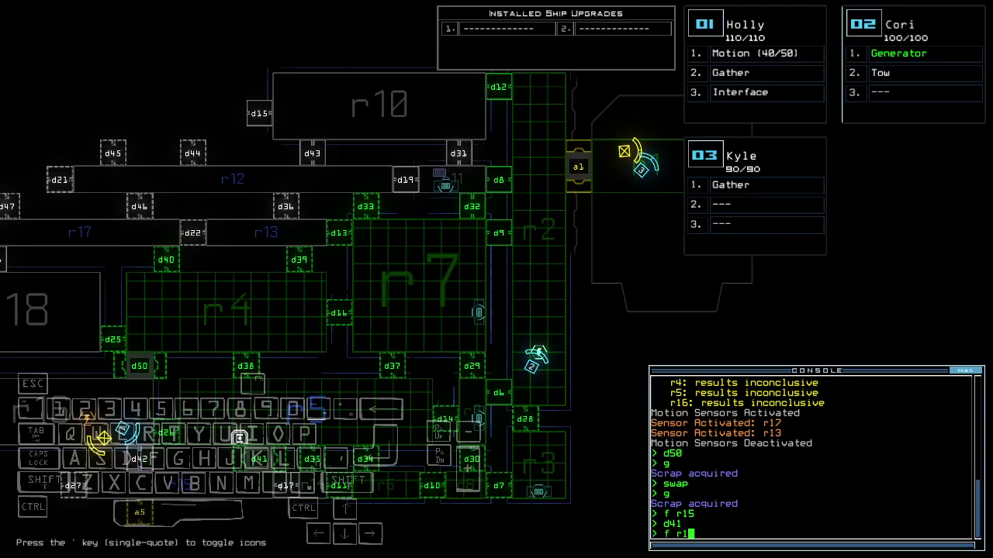
pyautogui.press('Left')
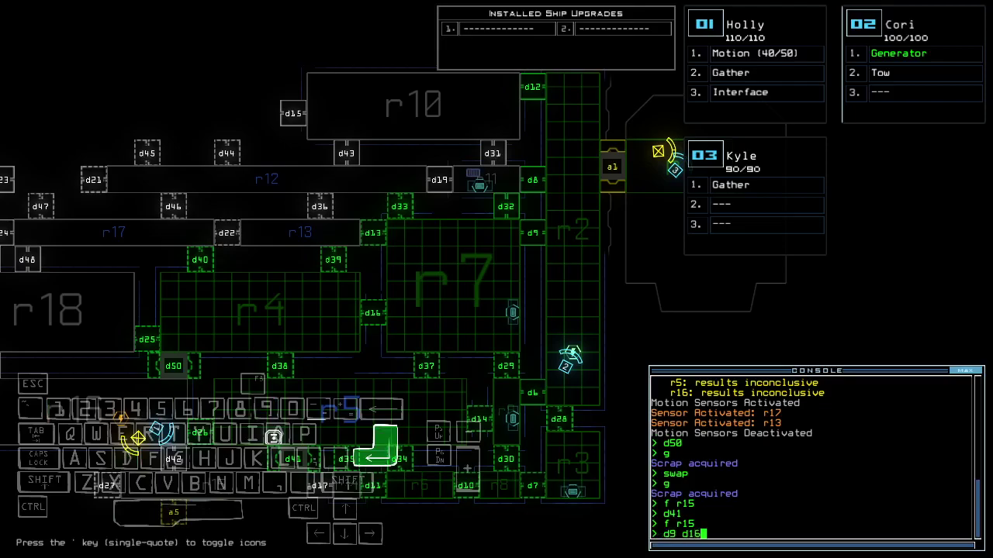
pyautogui.press('space')
pyautogui.press('space')
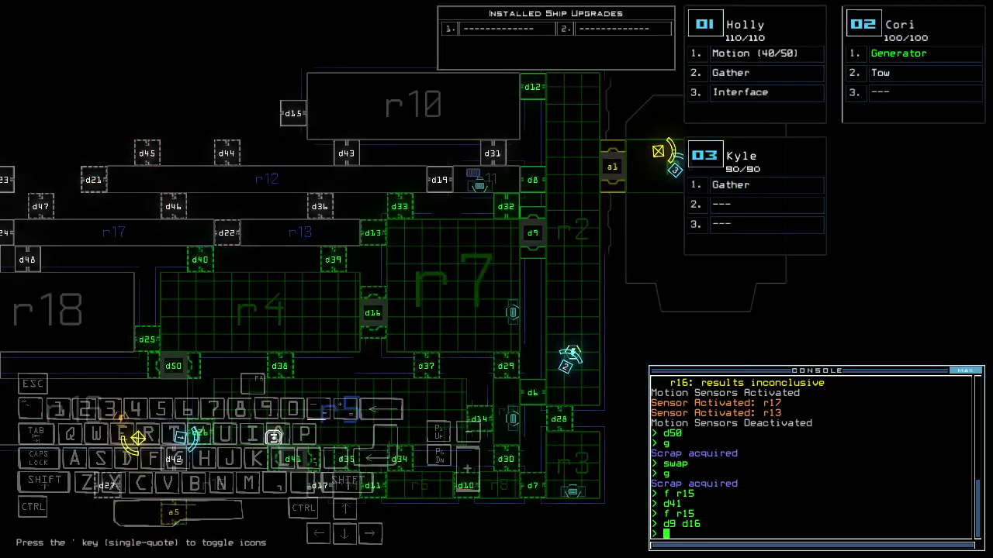
pyautogui.write('d41')
# Drive Cori back through the ship and re-dock at airlock a5.
pyautogui.press('2')
pyautogui.write('d41')
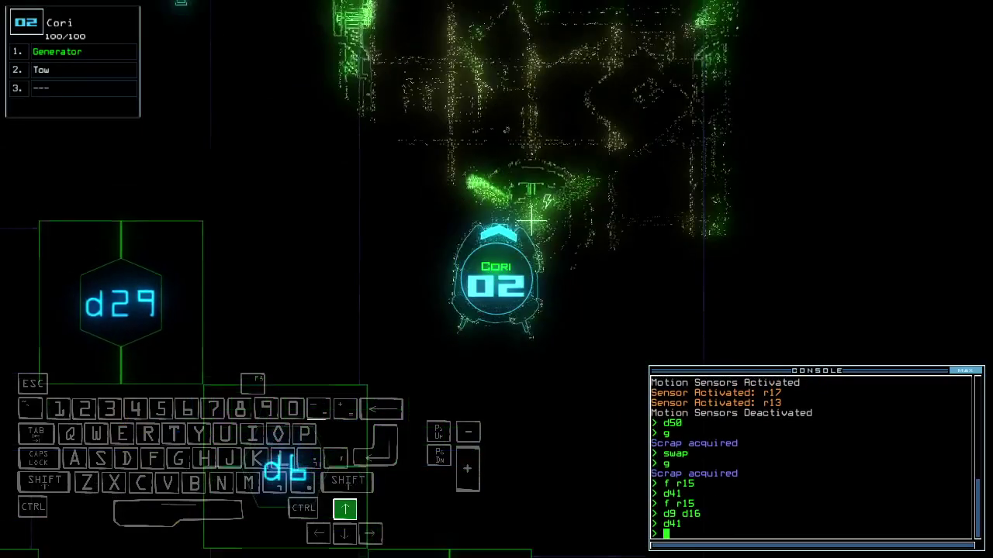
pyautogui.press('Up')
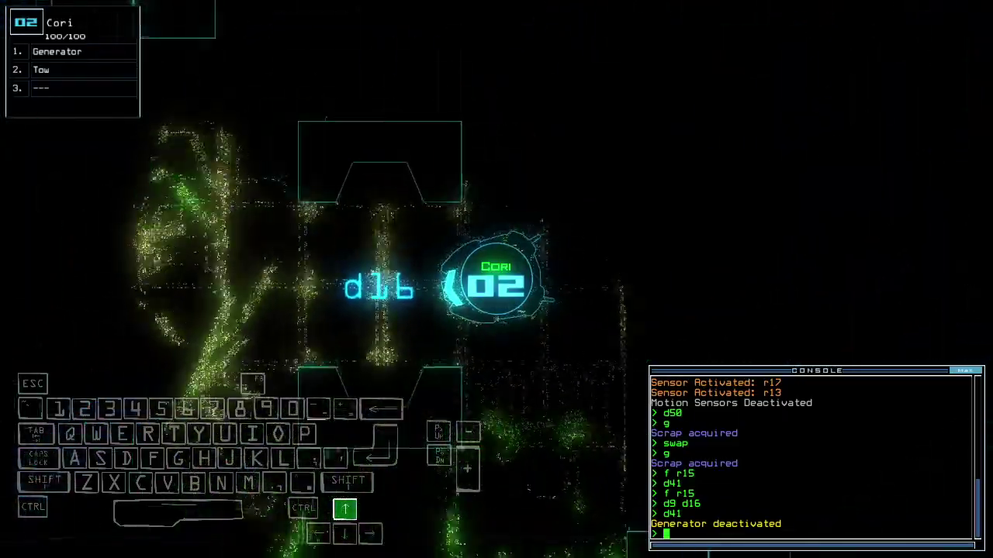
pyautogui.write('a5')
pyautogui.press('Return')
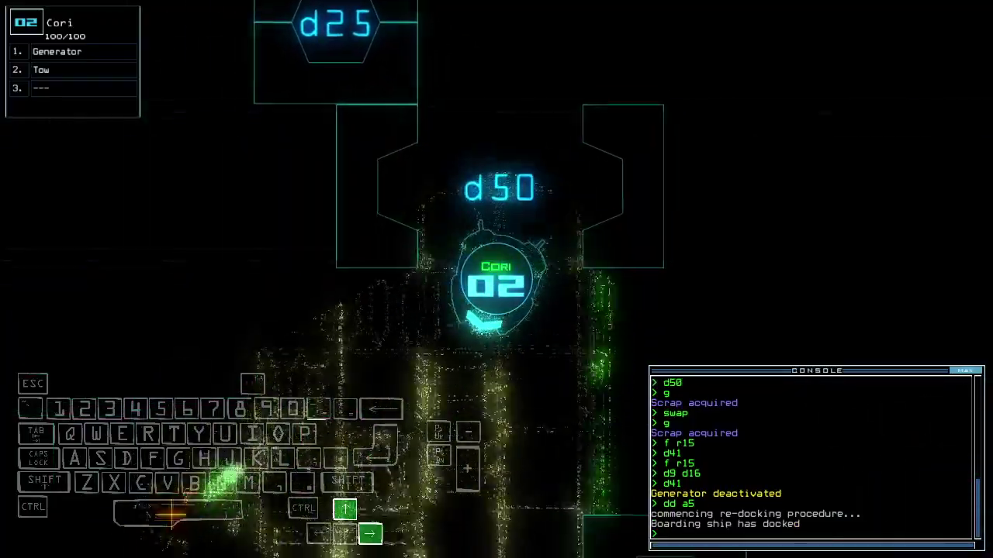
pyautogui.write('w')
# Start towing Zach, restart the generator, open room r1's doors, and send Cori back.
pyautogui.press('Return')
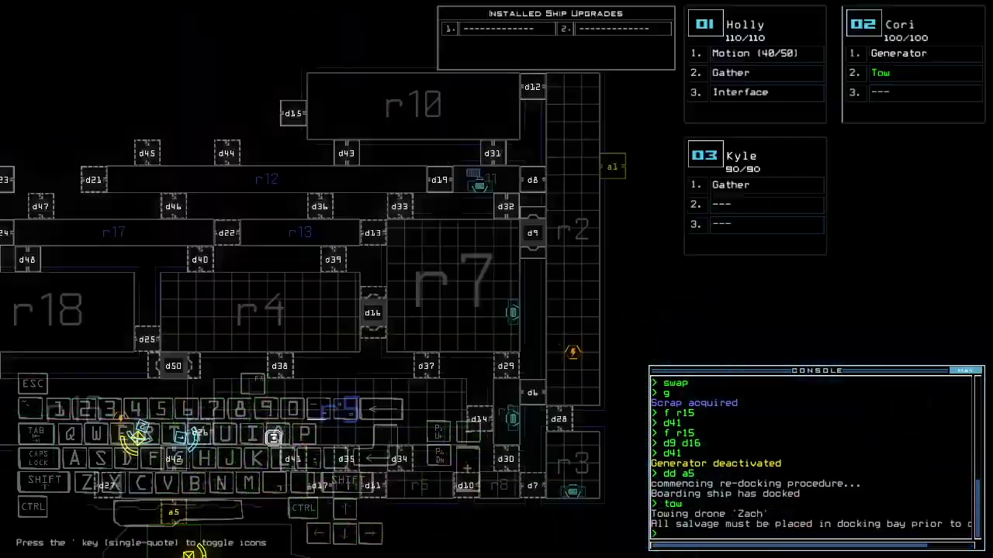
pyautogui.write('g')
pyautogui.press('Return')
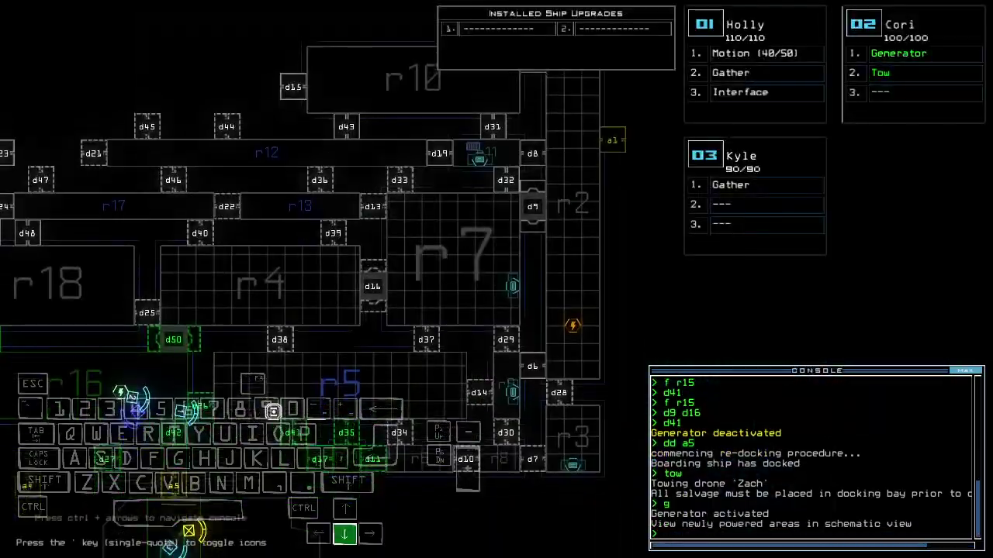
pyautogui.write('d42')
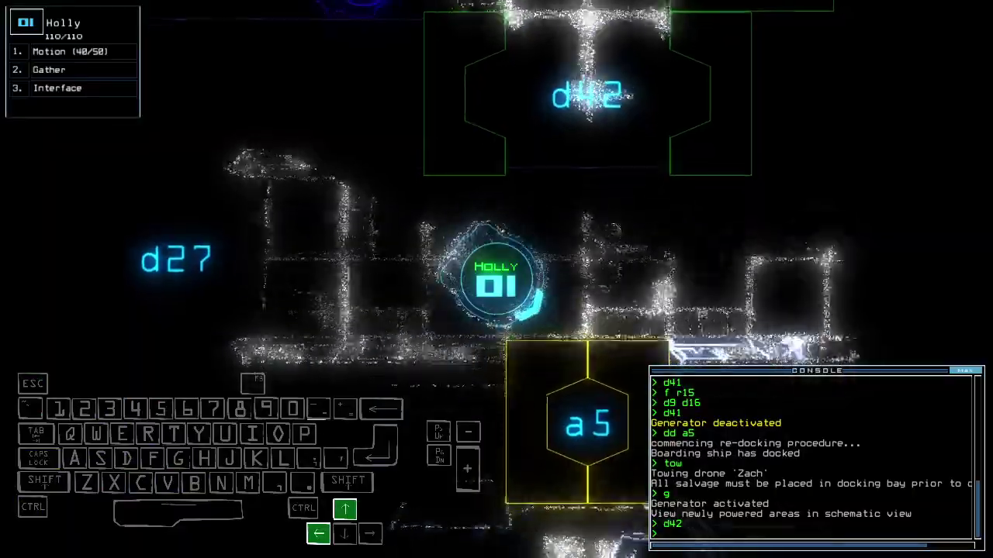
pyautogui.press('Down')
pyautogui.write('aarr')
pyautogui.press('Return')
pyautogui.write('back 2')
pyautogui.press('Return')
pyautogui.press('2')
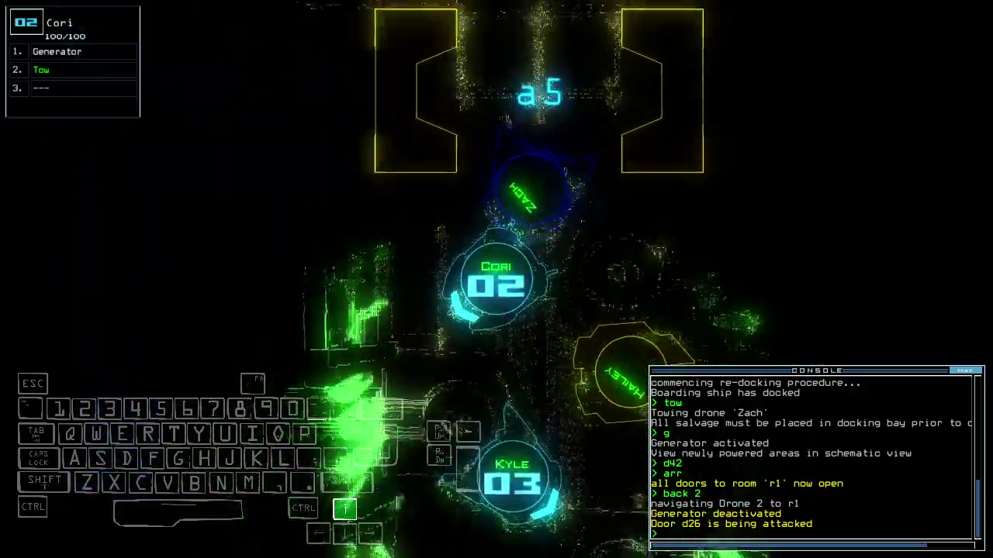
pyautogui.write('t')
pyautogui.press('Return')
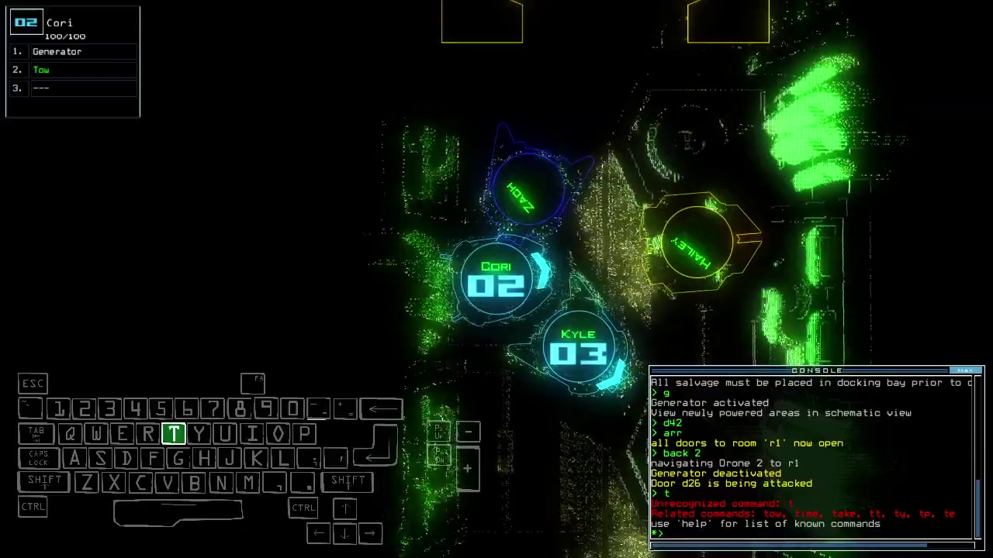
# Steer the drones along the corridor, reactivate the generator, and close nearby doors.
pyautogui.press('Left')
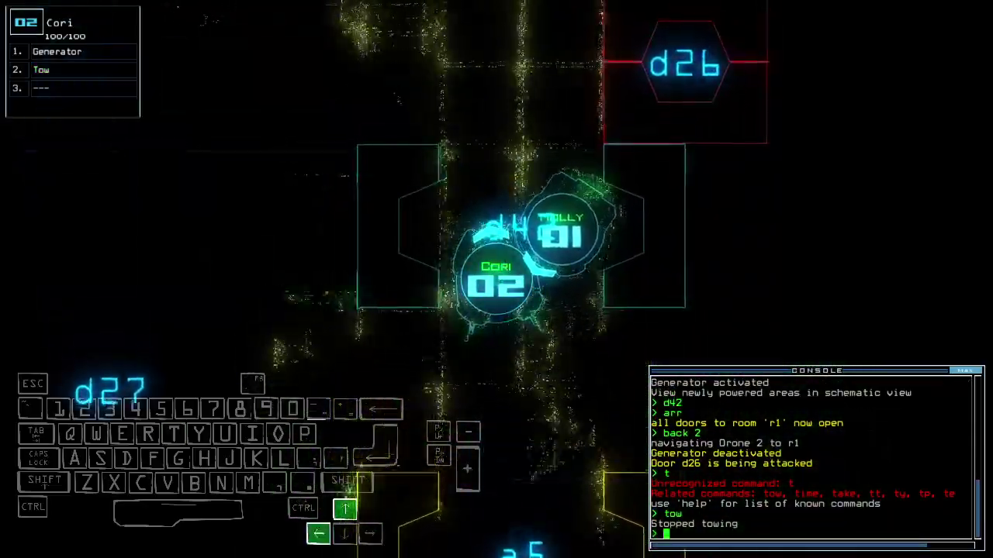
pyautogui.press('space')
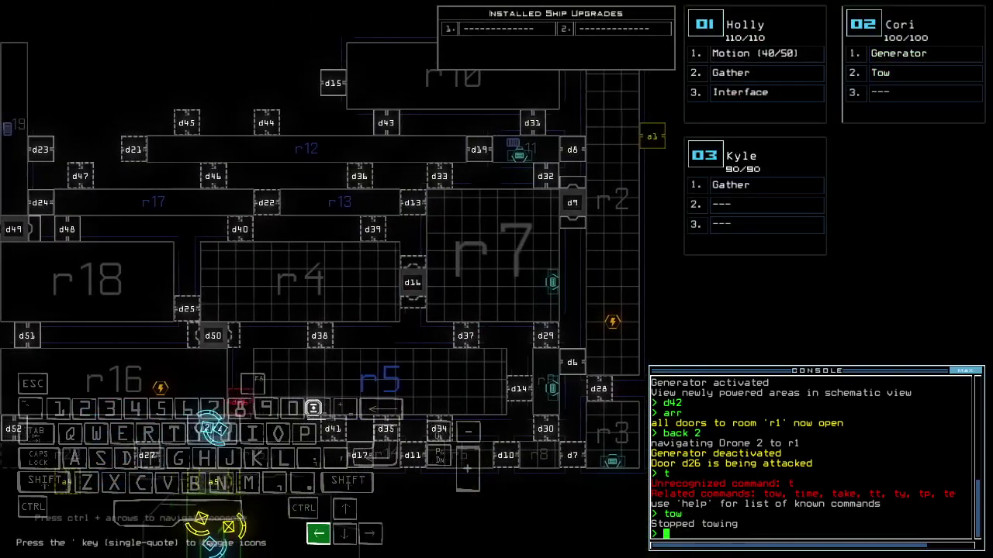
pyautogui.press('Right')
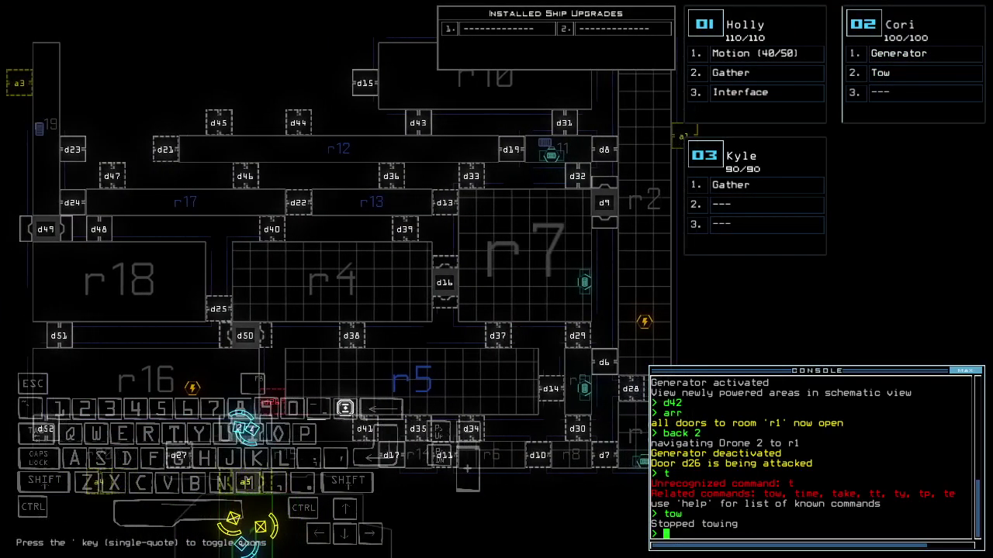
pyautogui.press('space')
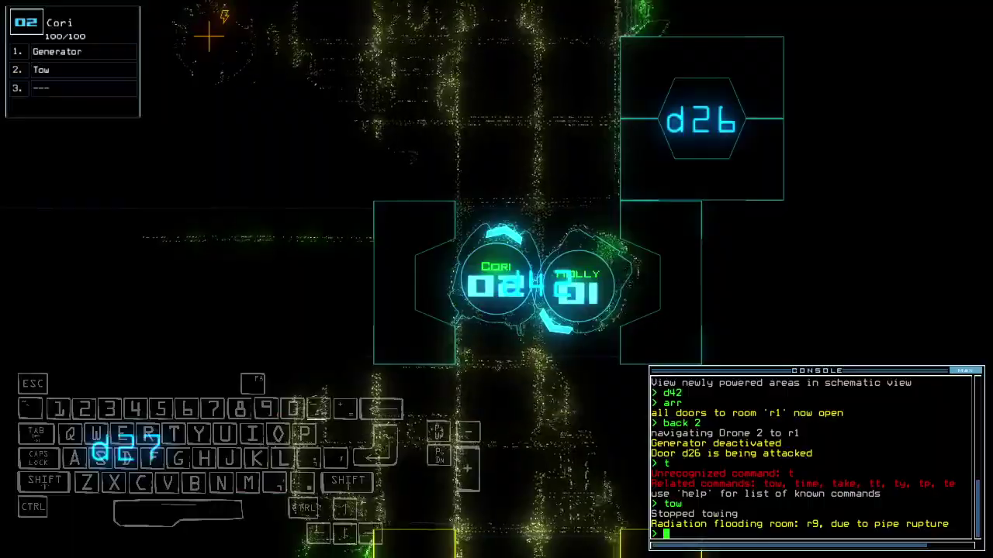
pyautogui.write('tegenerator')
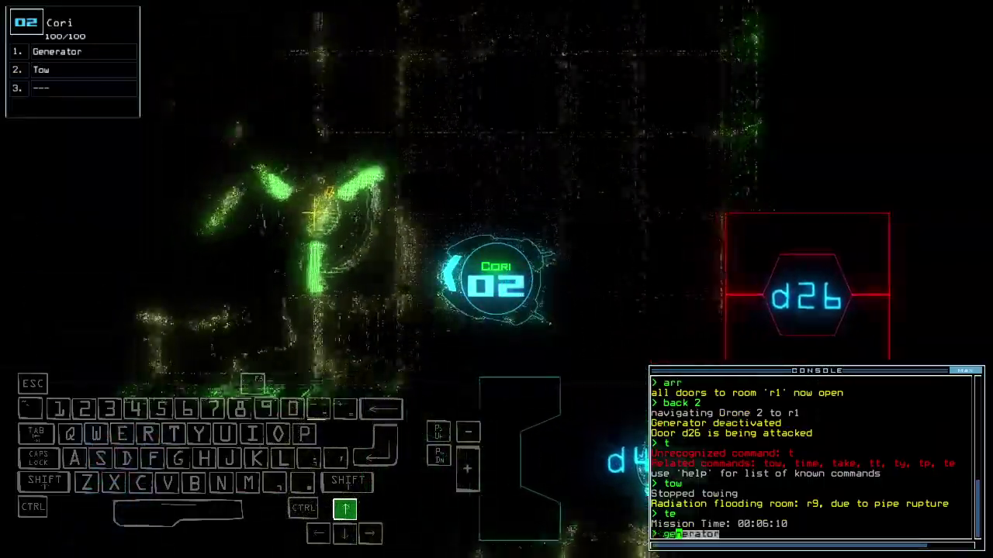
pyautogui.press('Return')
pyautogui.write('1')
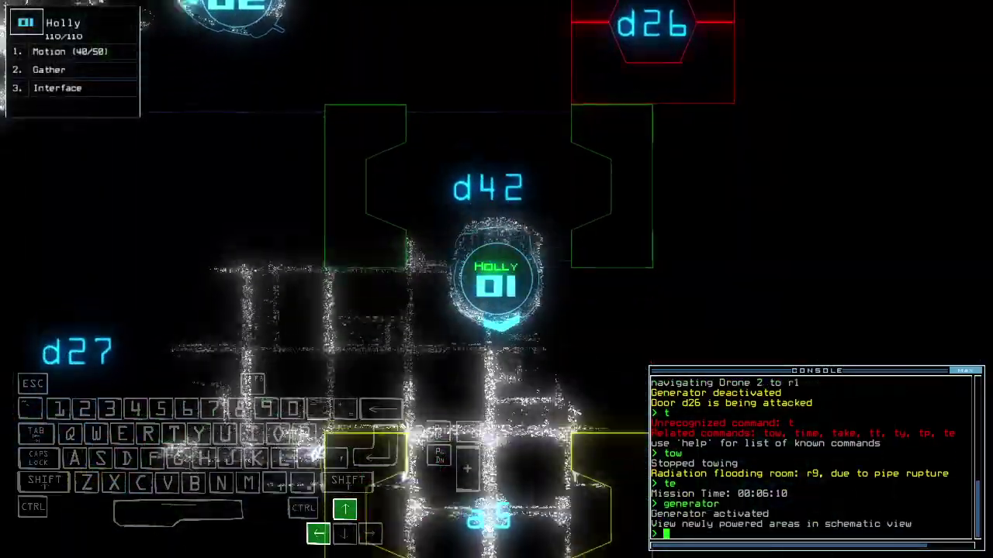
pyautogui.write('ccc')
pyautogui.press('Return')
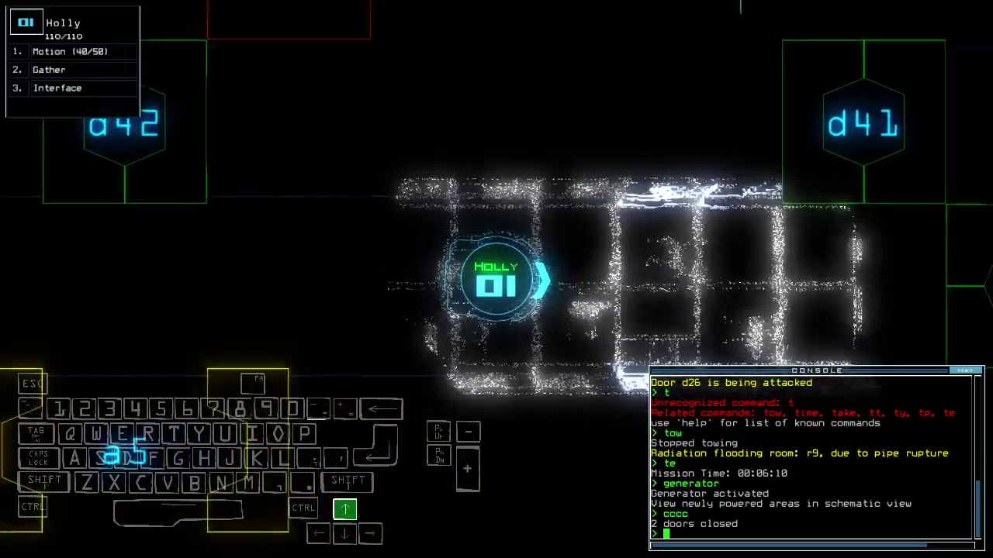
# Open door d42, close room r1's doors, and seal the doors around Holly.
pyautogui.press('space')
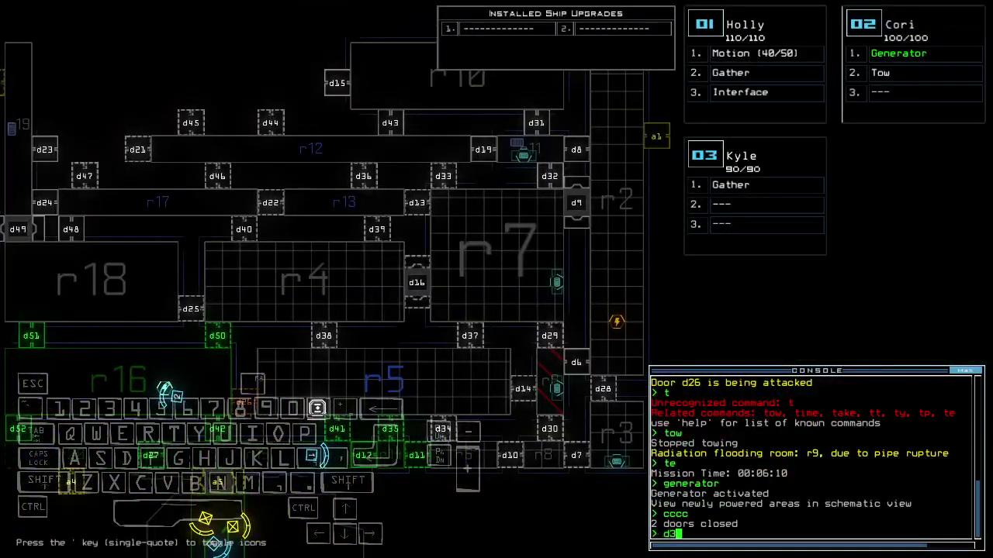
pyautogui.press('space')
pyautogui.write('5')
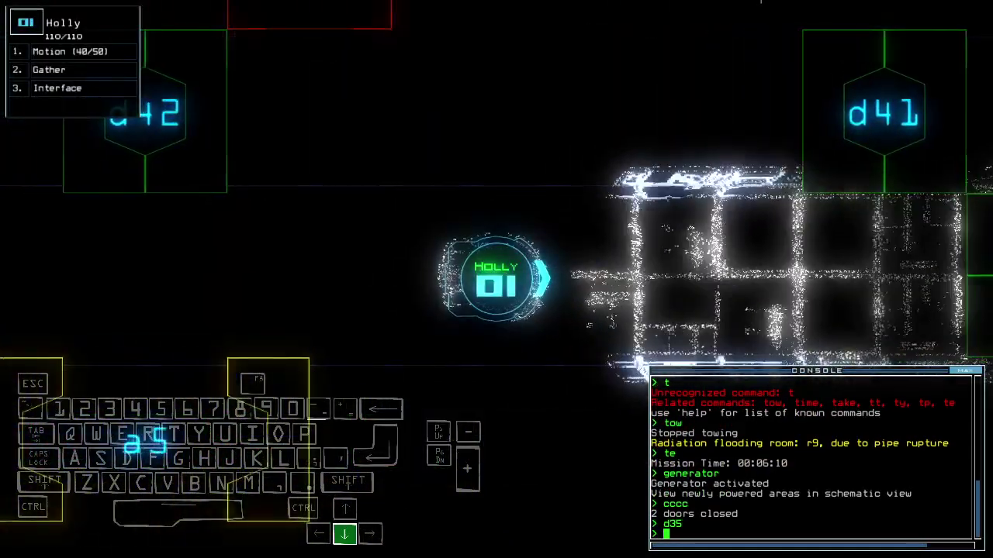
pyautogui.write('d2')
pyautogui.press('Return')
pyautogui.write('d42')
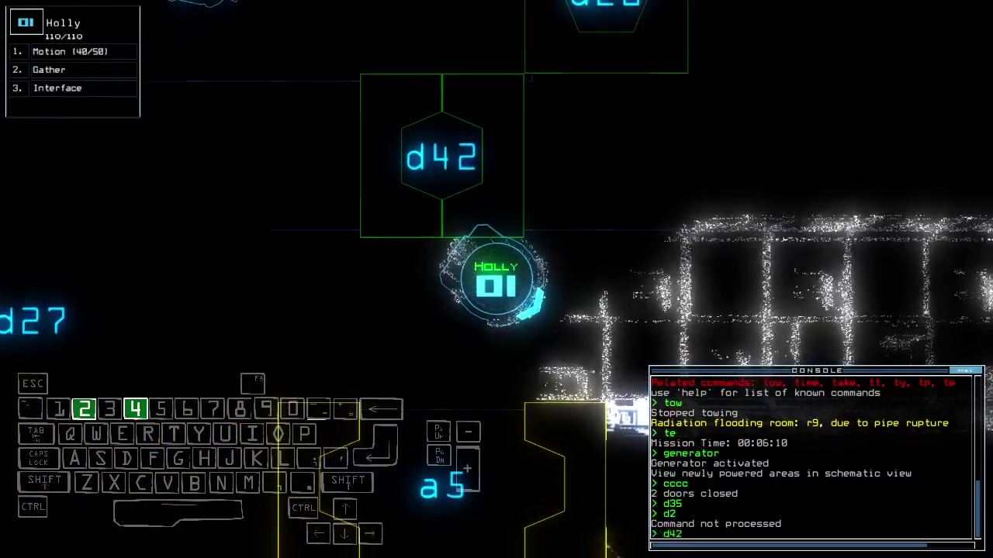
pyautogui.press('Return')
pyautogui.write('d41')
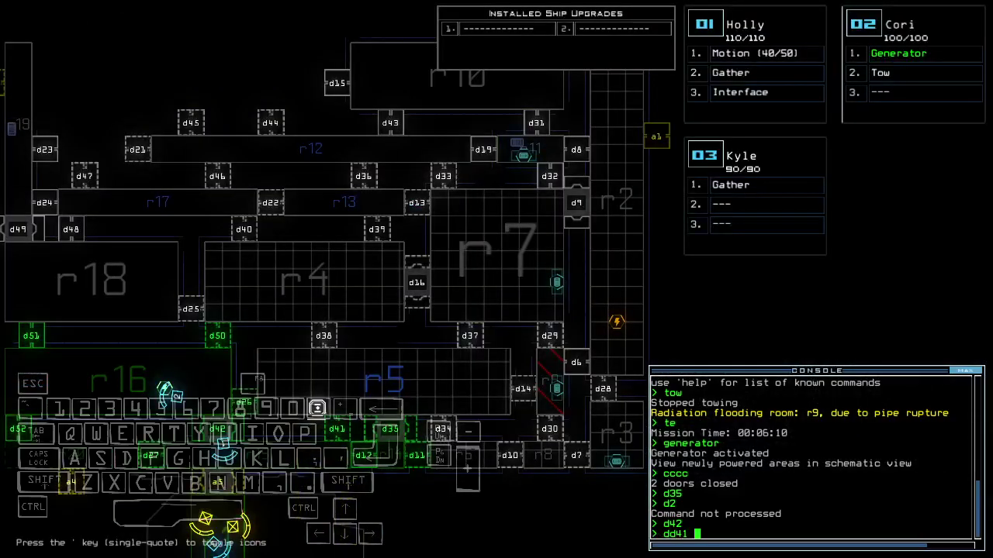
pyautogui.write(' ra')
pyautogui.press('Return')
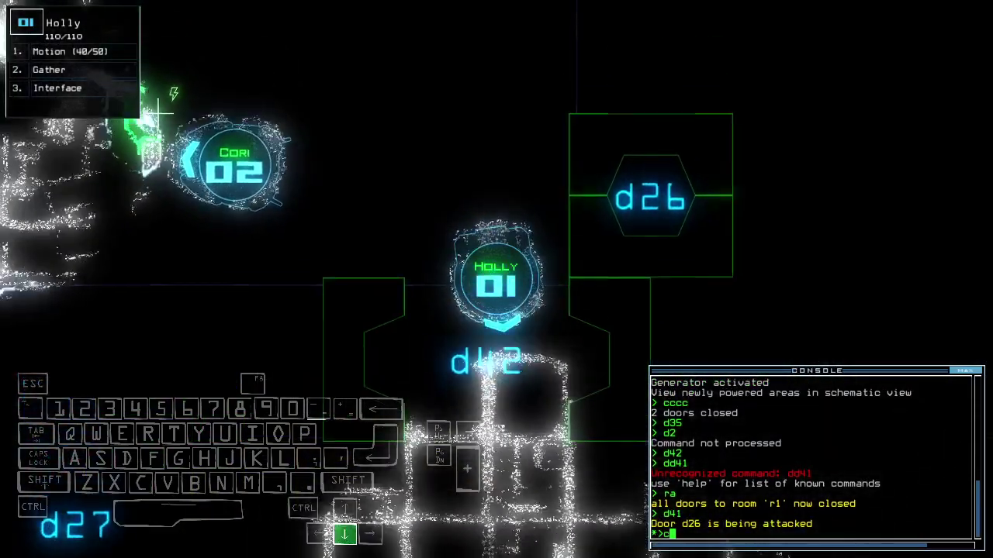
pyautogui.write('cccc')
pyautogui.press('Up')
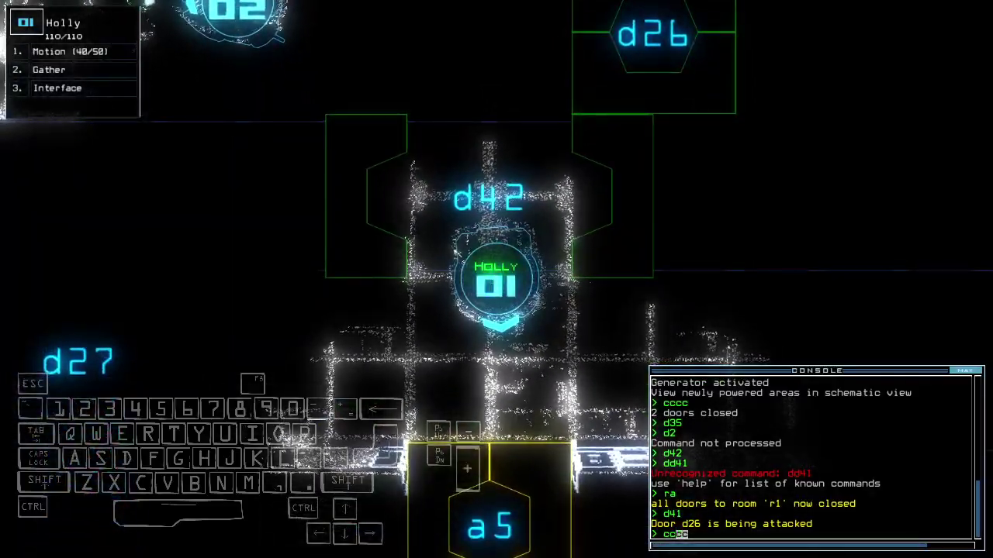
pyautogui.press('Return')
pyautogui.press('Tab')
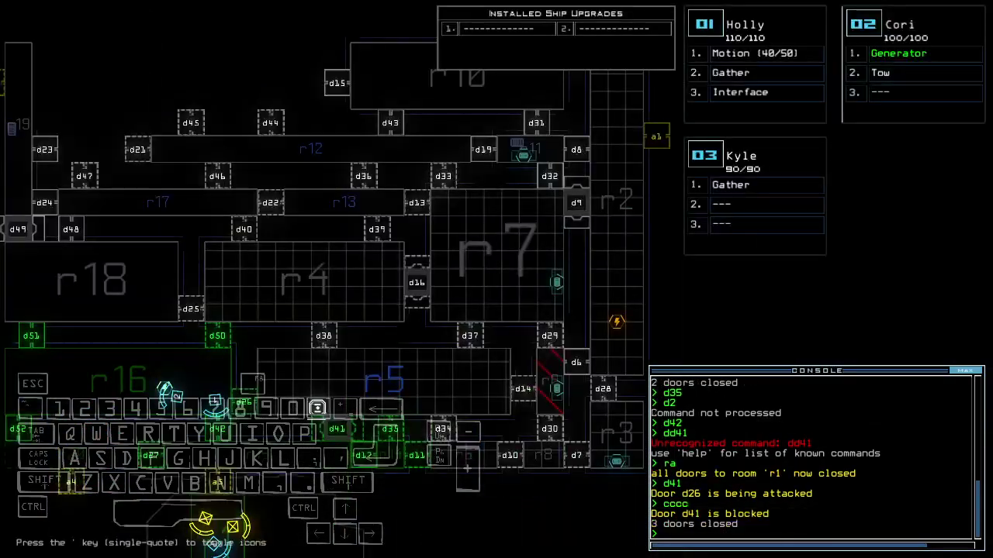
# Drive Kyle (drone 3) over beside docked airlock a5.
pyautogui.press('Left')
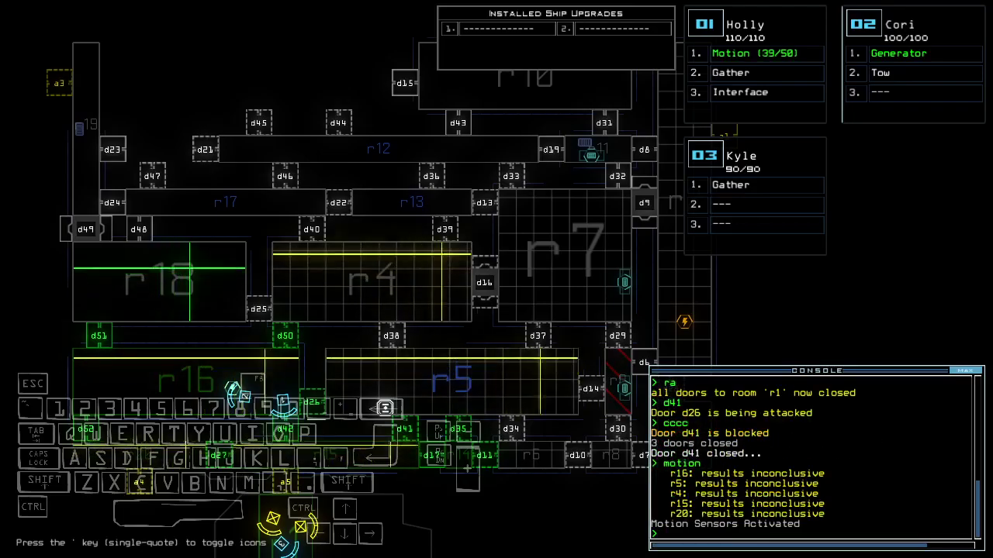
pyautogui.press('Tab')
pyautogui.press('Up')
pyautogui.press('Up')
pyautogui.press('Up')
pyautogui.press('Right')
pyautogui.press('Up')
pyautogui.press('Up')
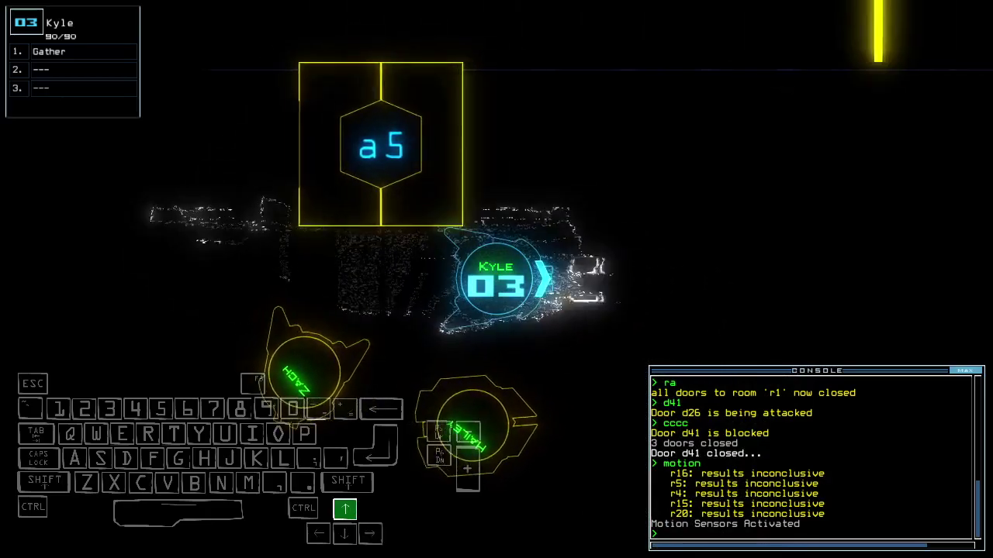
pyautogui.press('Tab')
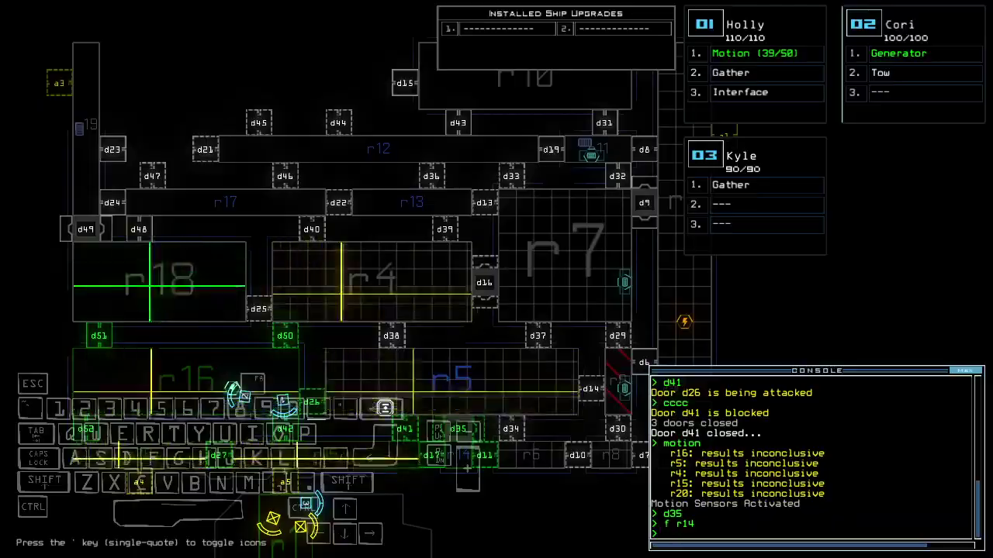
# Open door d52 and drive Holly forward through it.
pyautogui.press('2')
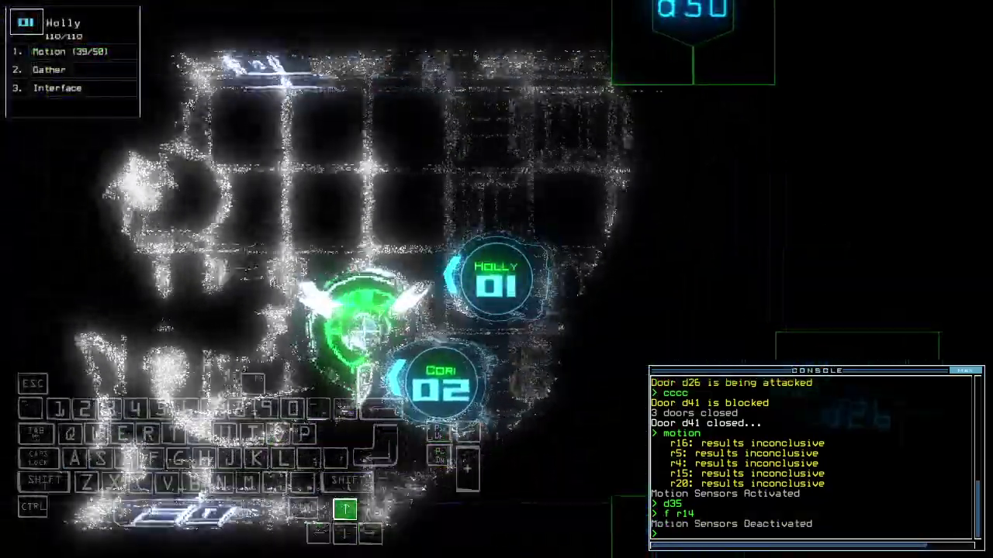
pyautogui.press('Up')
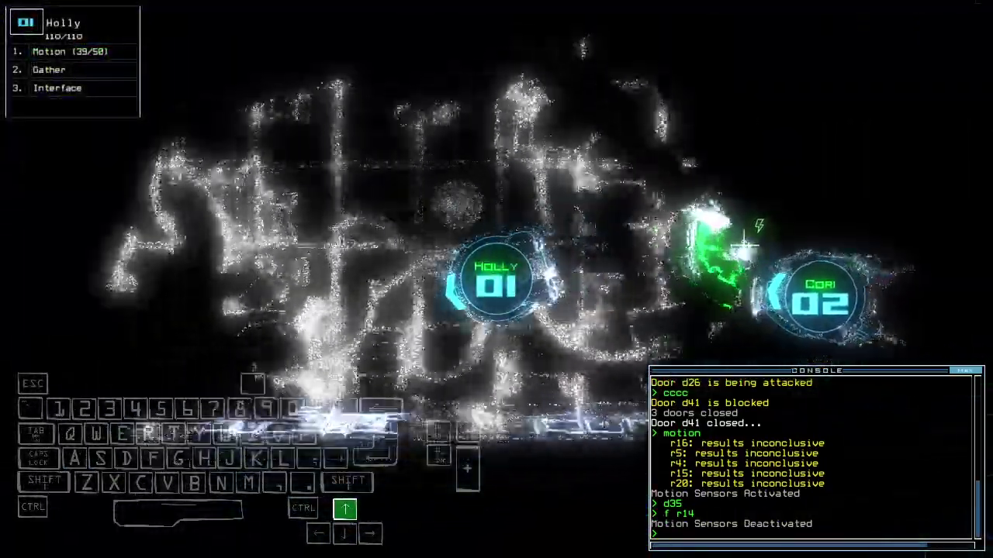
pyautogui.press('Up')
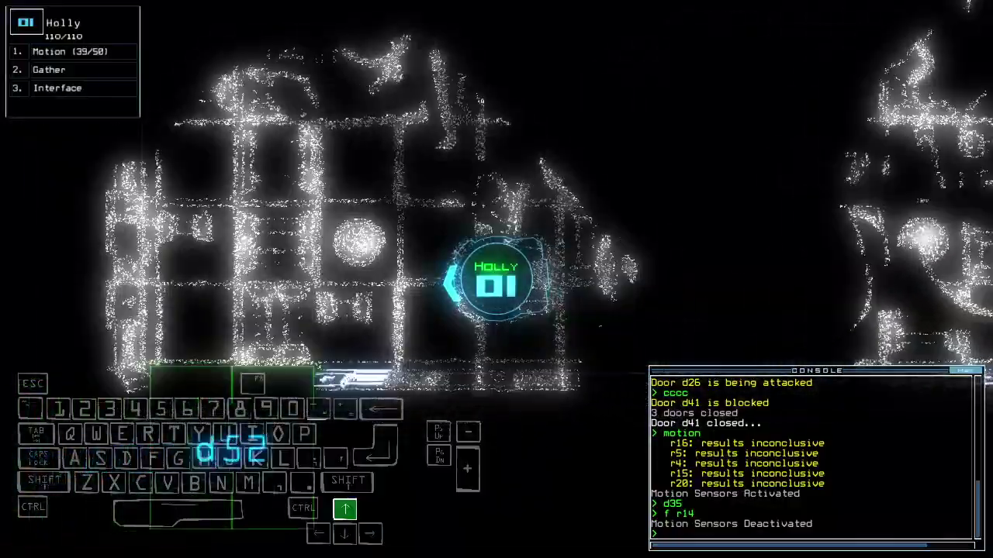
pyautogui.write('d52')
pyautogui.press('Return')
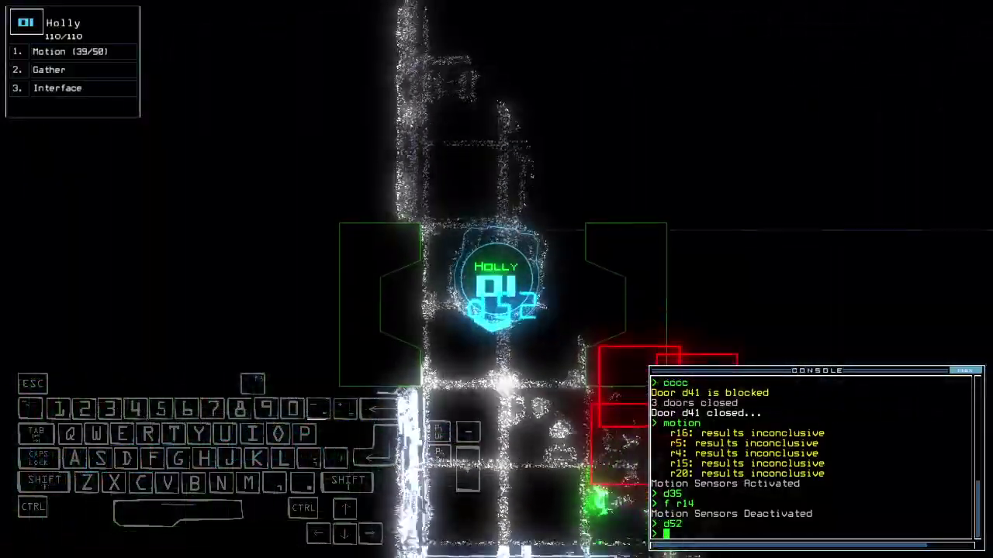
pyautogui.press('space')
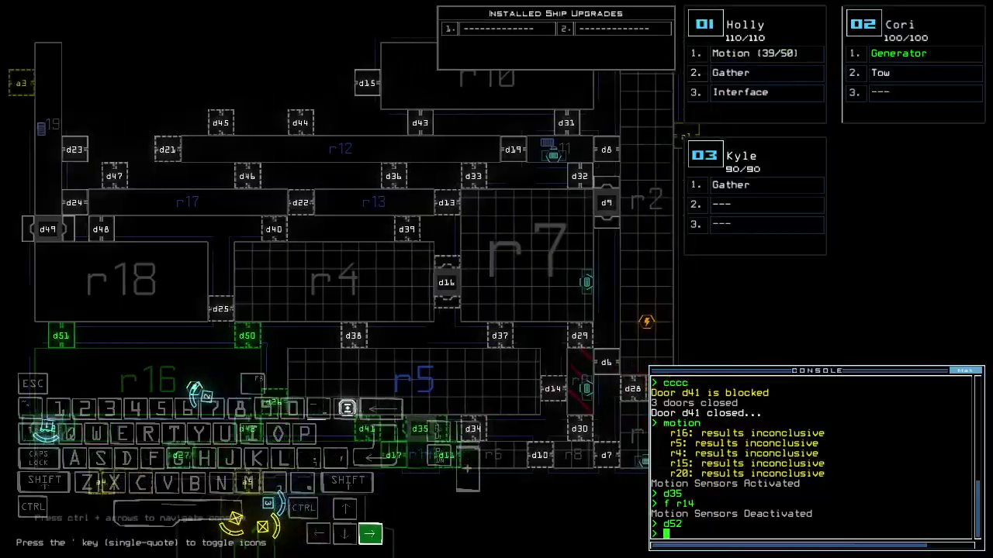
pyautogui.press('Down')
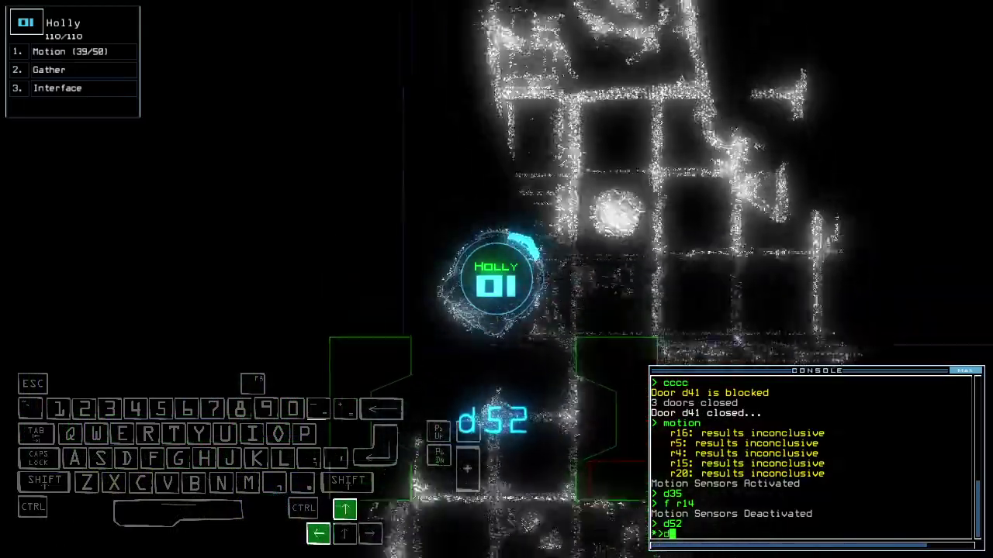
pyautogui.press('Up')
pyautogui.press('Return')
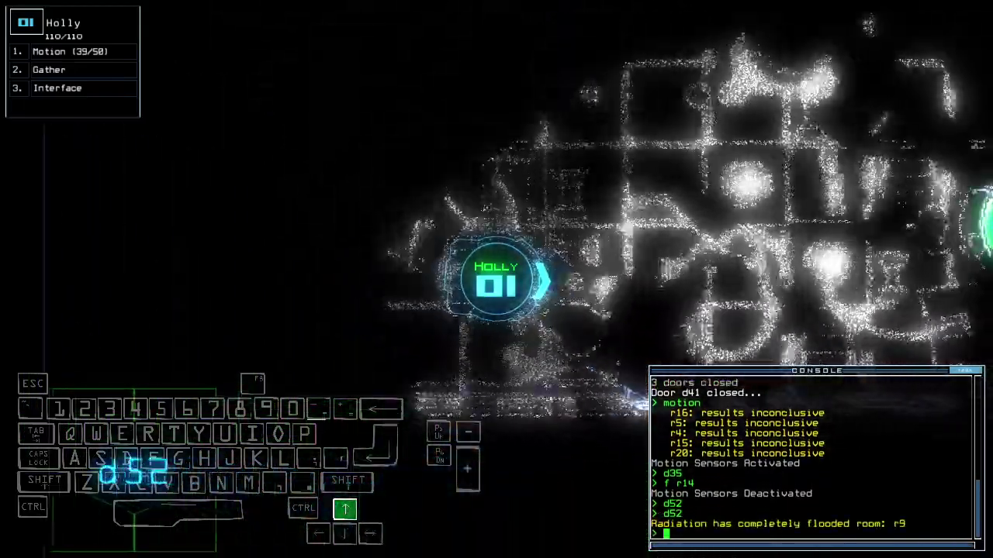
# Open door d42 and steer Holly toward its doorway.
pyautogui.press('space')
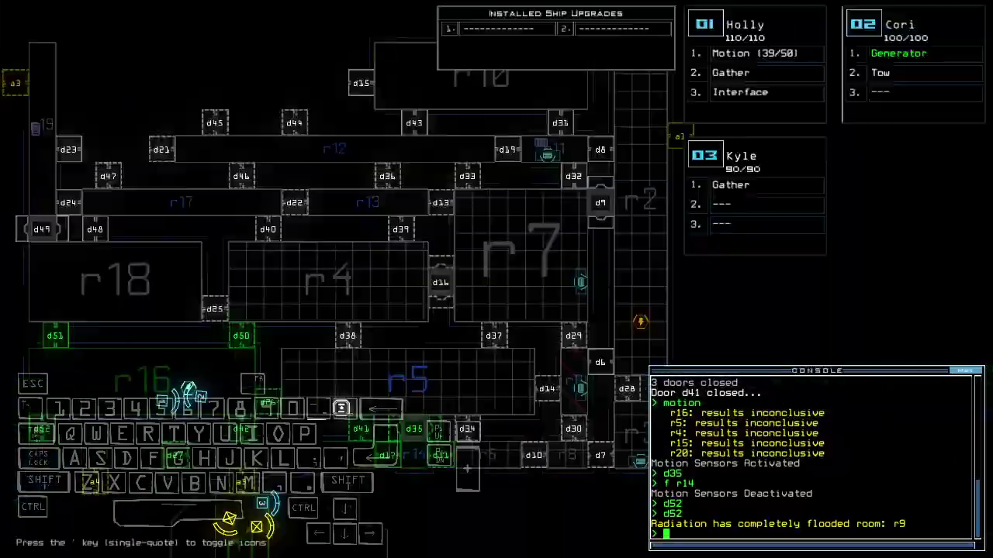
pyautogui.press('space')
pyautogui.write('d42')
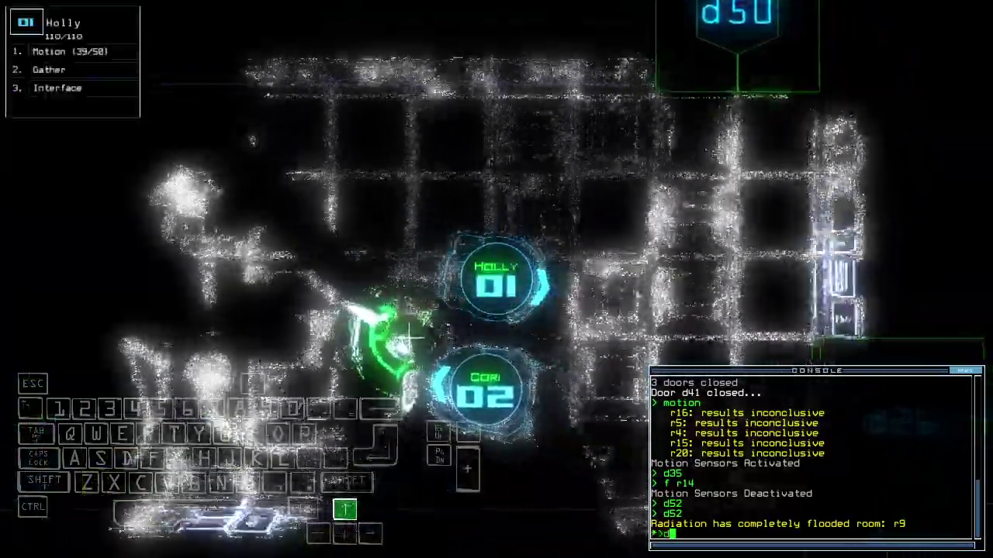
pyautogui.press('Return')
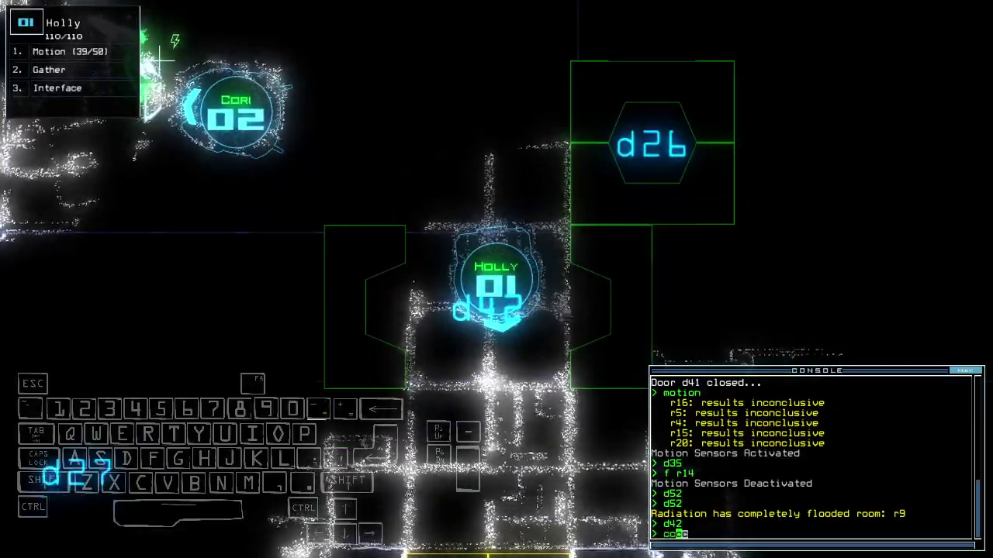
pyautogui.press('Up')
pyautogui.press('Left')
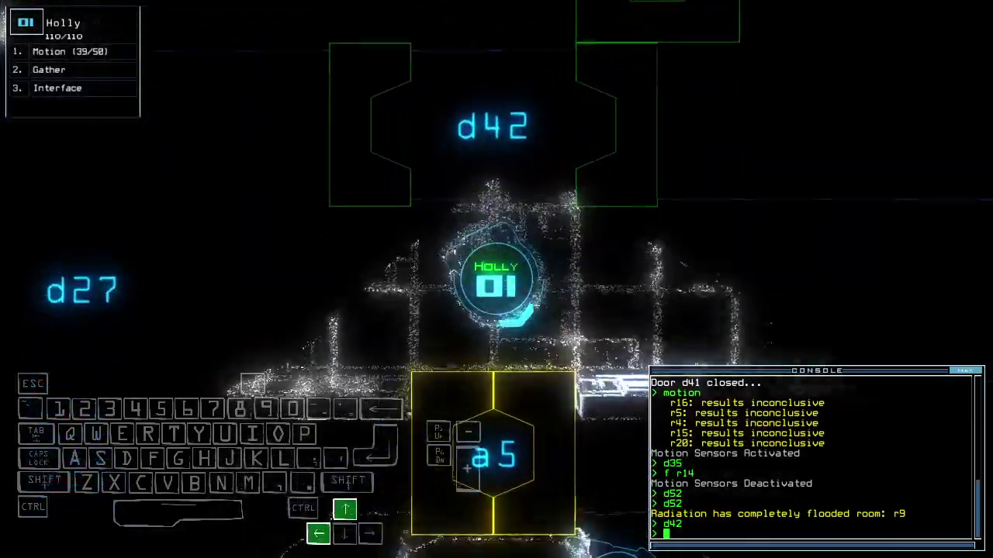
pyautogui.press('Up')
# Open door d27 and drive Holly through it, steering right.
pyautogui.press('Right')
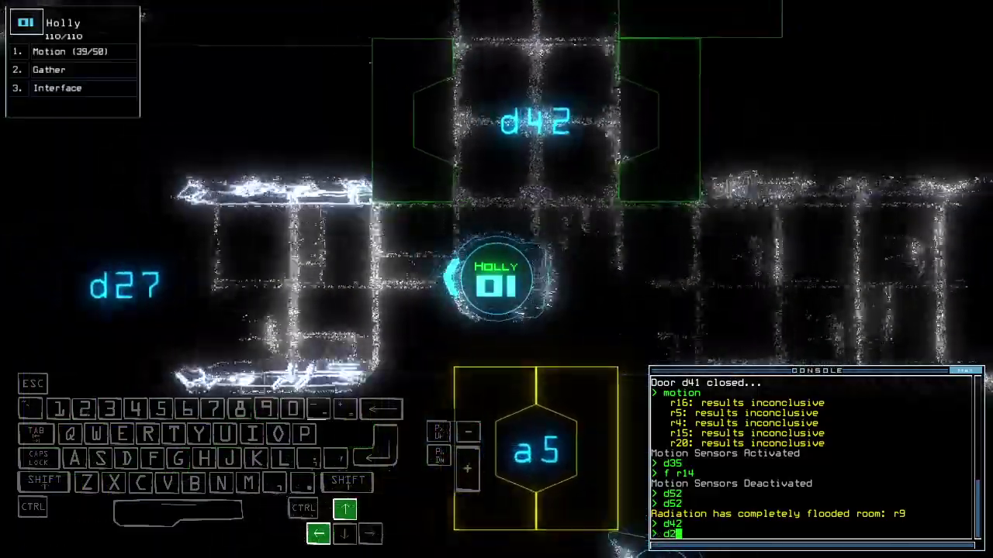
pyautogui.write('d27')
pyautogui.press('Return')
pyautogui.press('Up')
pyautogui.press('Right')
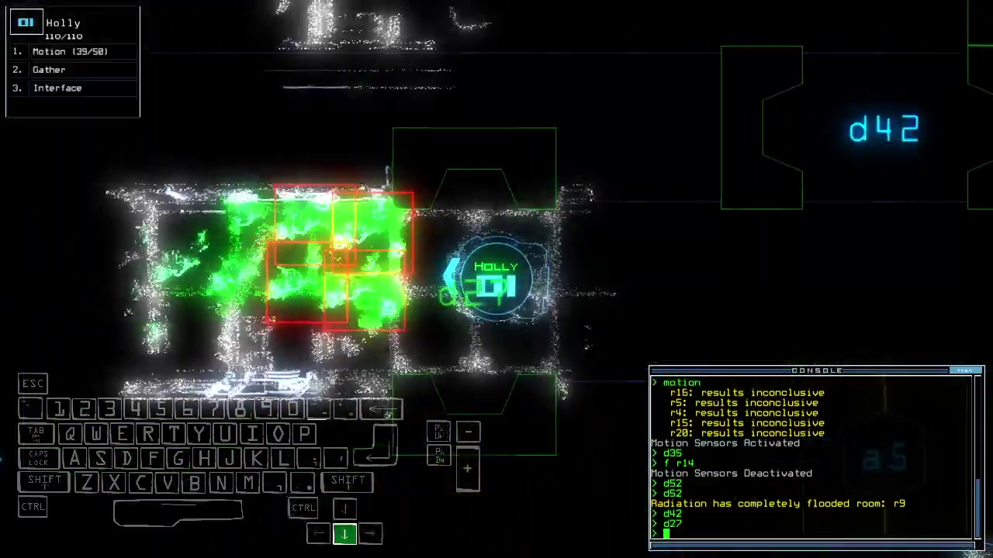
pyautogui.press('Right')
pyautogui.write('cccc')
# Close the open doors, open all of room r1's doors, and move Holly in.
pyautogui.press('Return')
pyautogui.press('space')
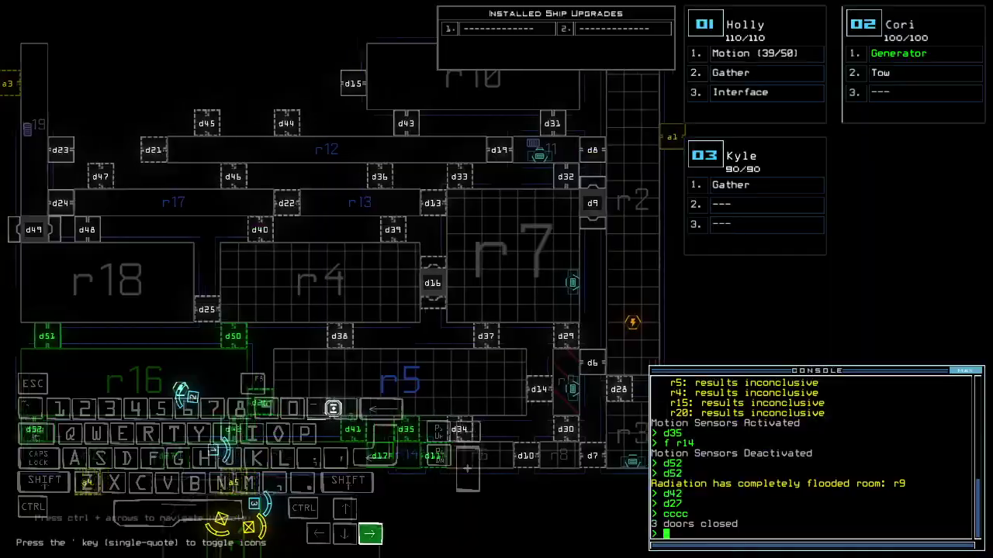
pyautogui.write('arr')
pyautogui.press('Return')
pyautogui.press('space')
pyautogui.press('Up')
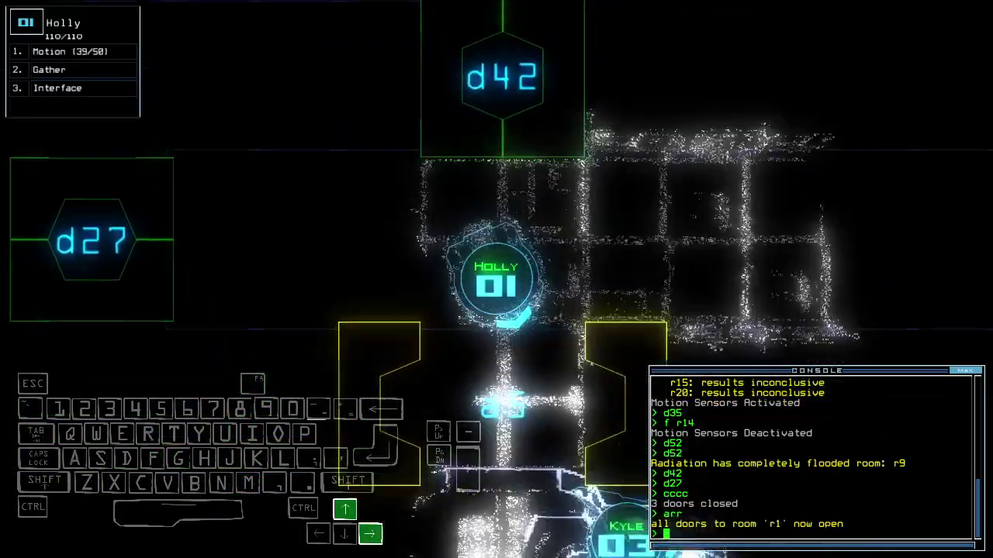
pyautogui.press('Up')
pyautogui.press('Right')
pyautogui.write('swap')
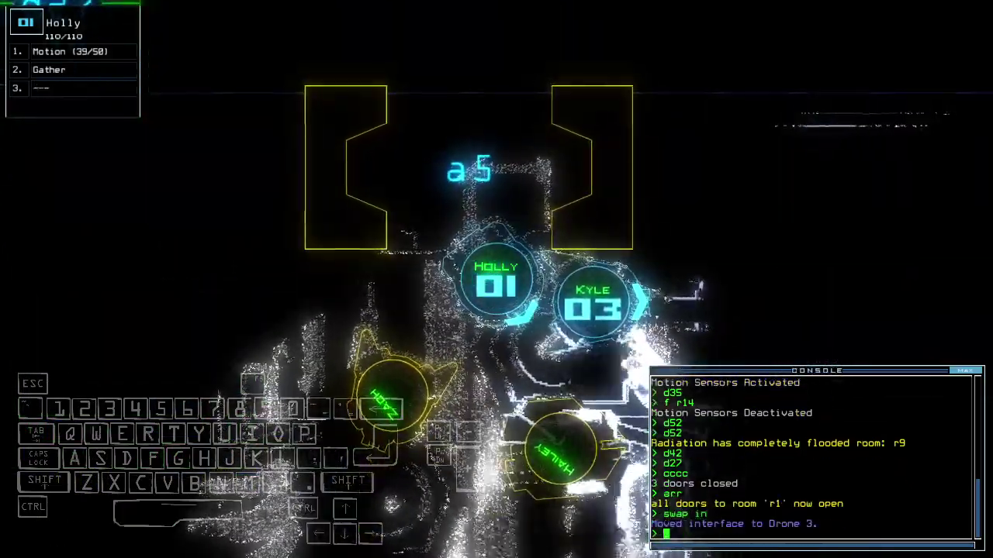
pyautogui.write('wap s')
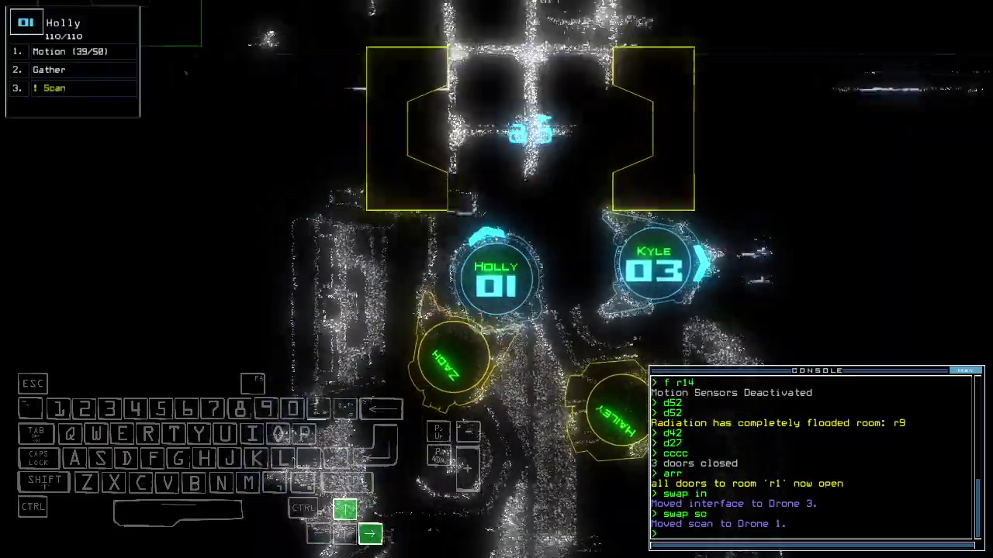
pyautogui.write('scan')
# Scan the surrounding rooms, then open door d42 and scan beyond it.
pyautogui.press('Return')
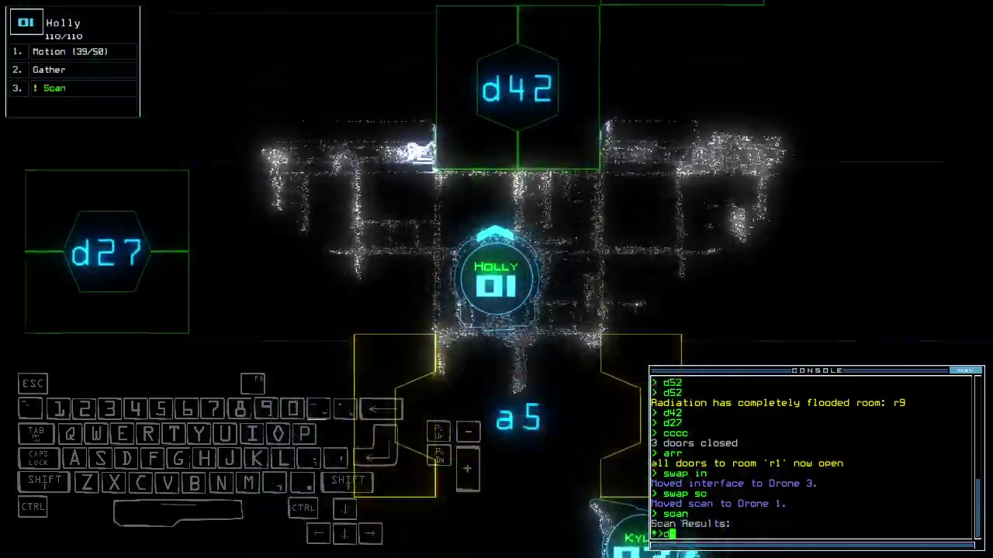
pyautogui.write('42')
pyautogui.press('Return')
pyautogui.write('scan')
pyautogui.press('Return')
pyautogui.press('Up')
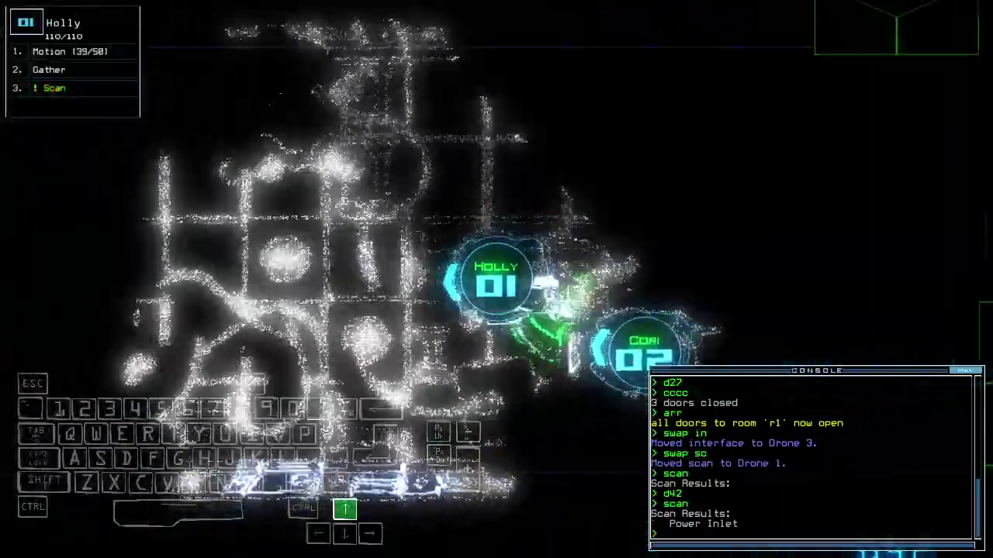
pyautogui.write('d52')
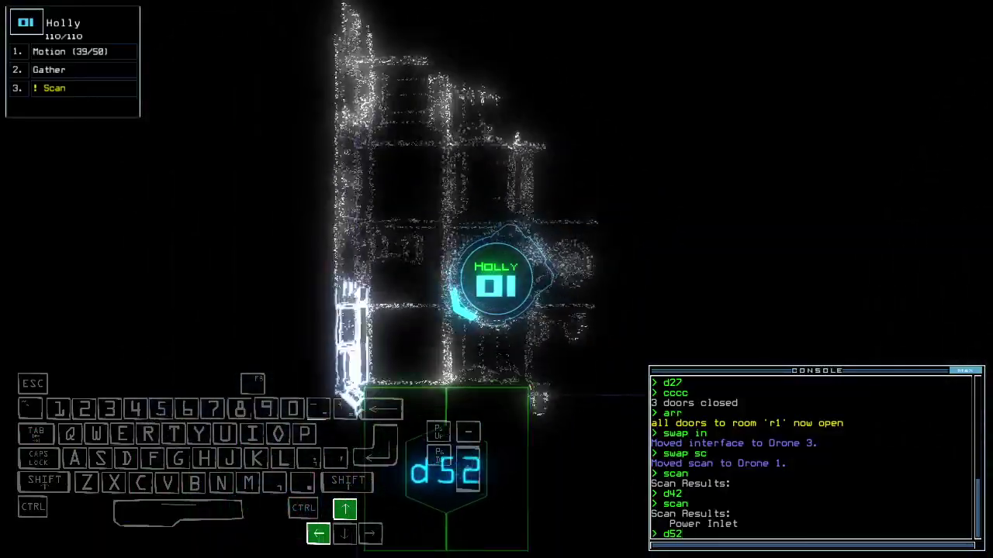
# Open door d52 and scan the area beyond it, backing Holly up.
pyautogui.press('Return')
pyautogui.press('Up')
pyautogui.press('Return')
pyautogui.press('2')
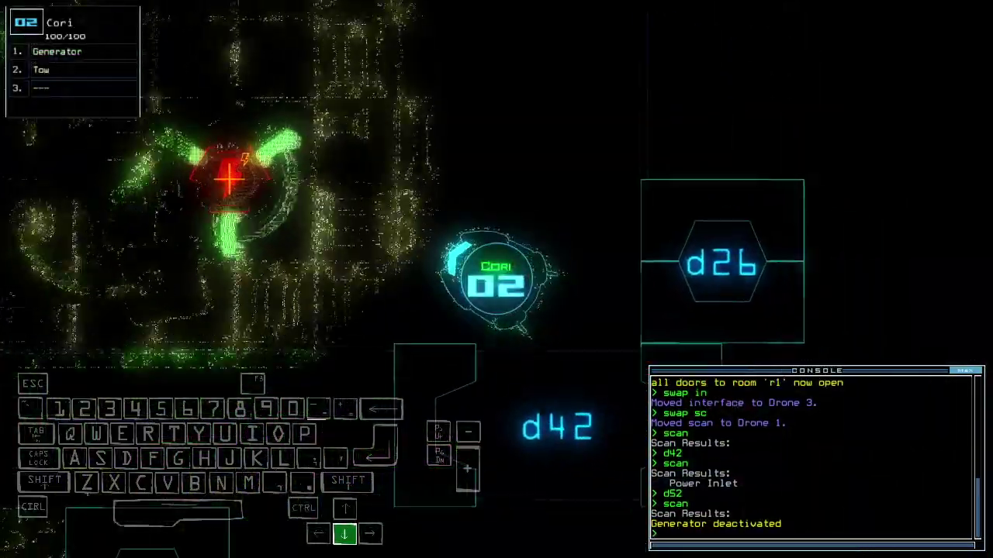
pyautogui.press('space')
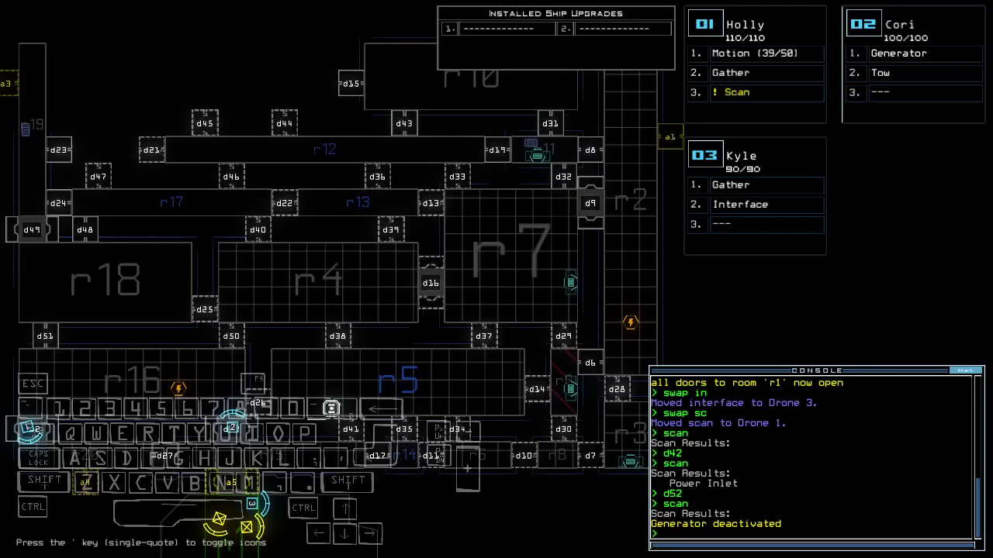
# Drive Cori forward to the generator, checking mission time, and power the generator up.
pyautogui.press('space')
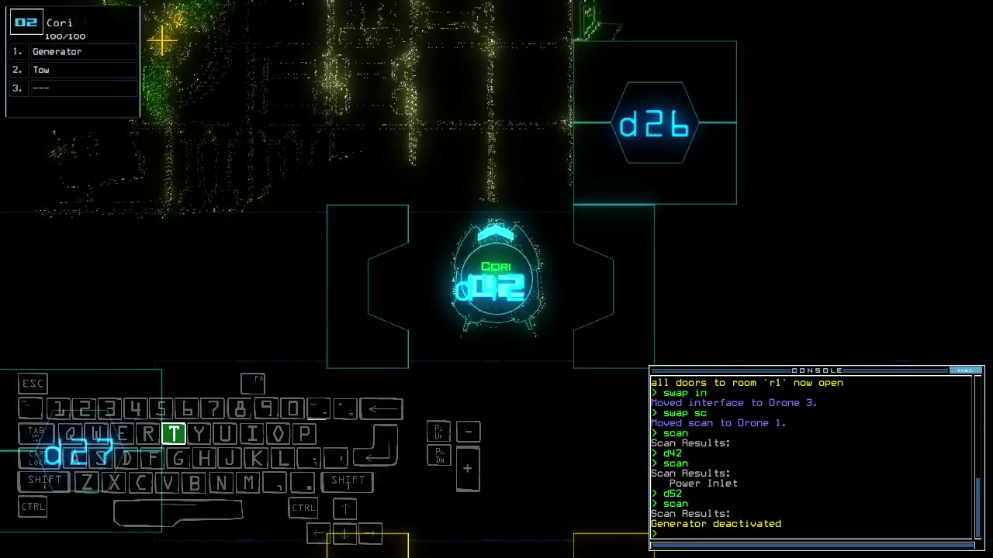
pyautogui.write('te')
pyautogui.press('Return')
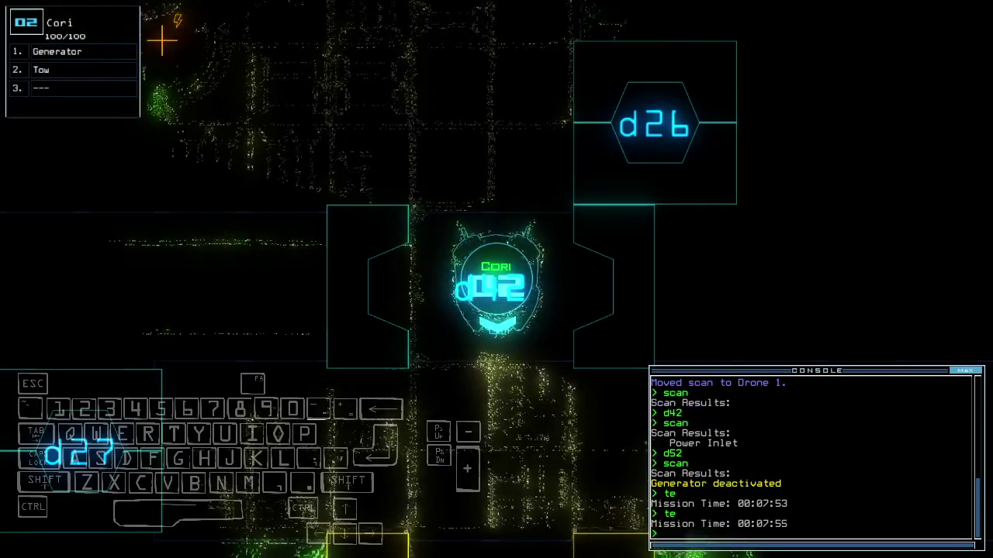
pyautogui.write('te')
pyautogui.press('Return')
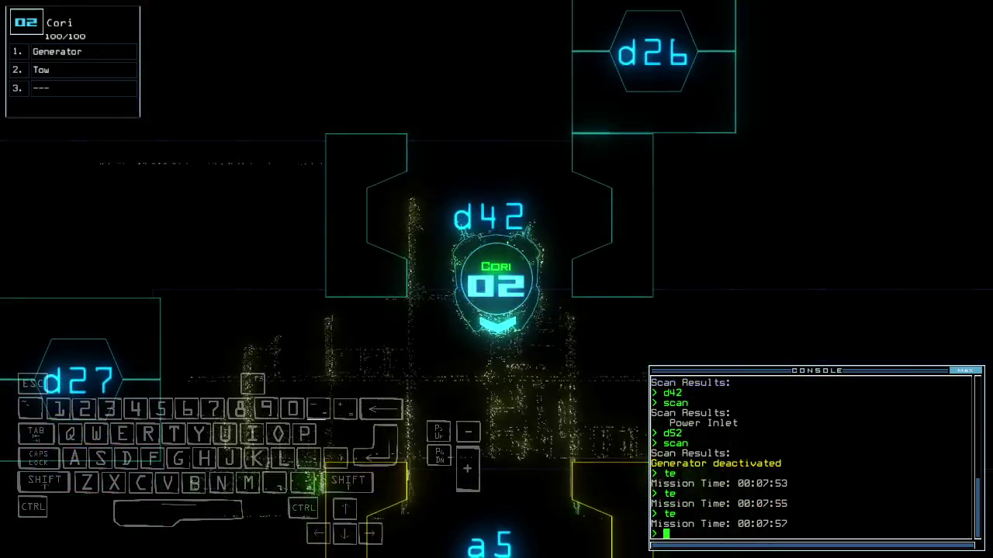
pyautogui.press('Down')
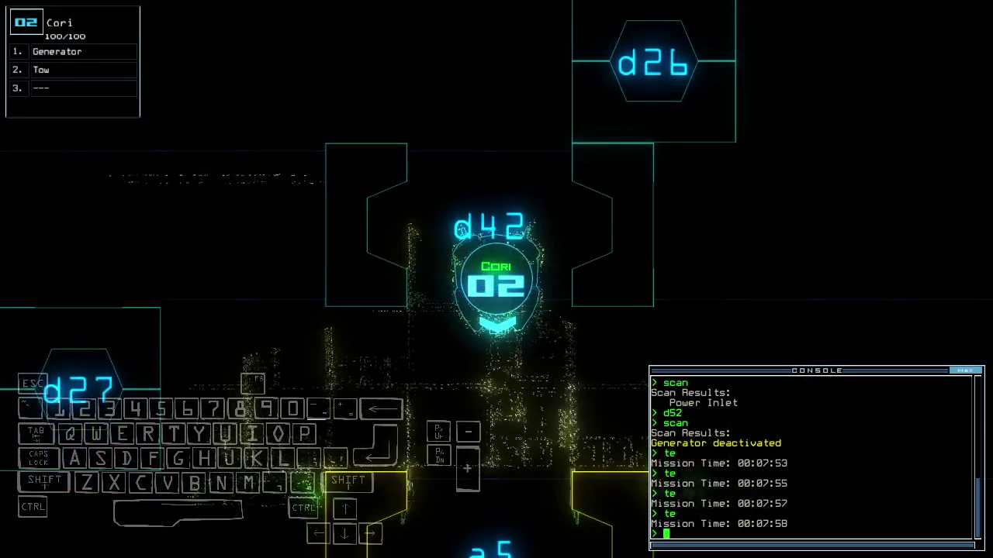
pyautogui.write('te')
pyautogui.press('Return')
pyautogui.press('Up')
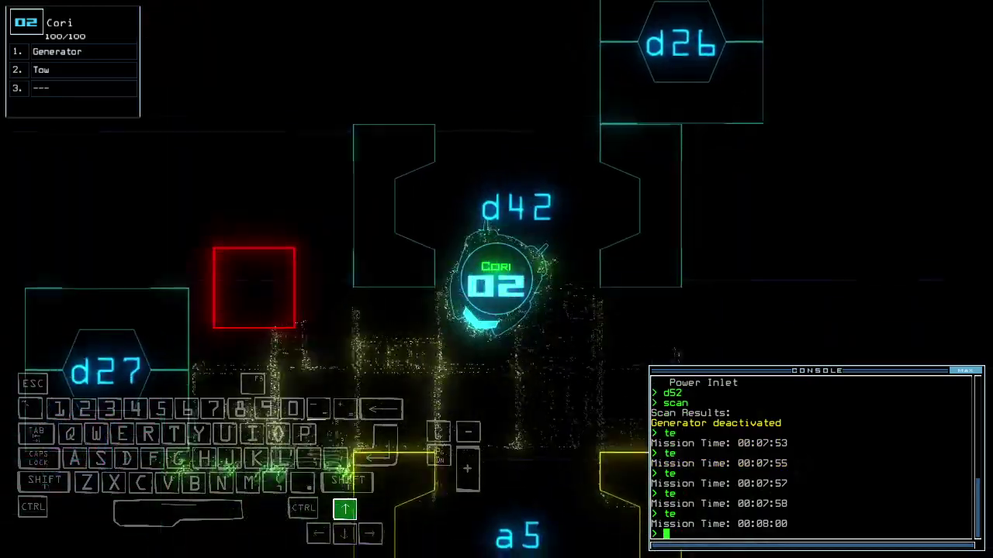
pyautogui.press('Up')
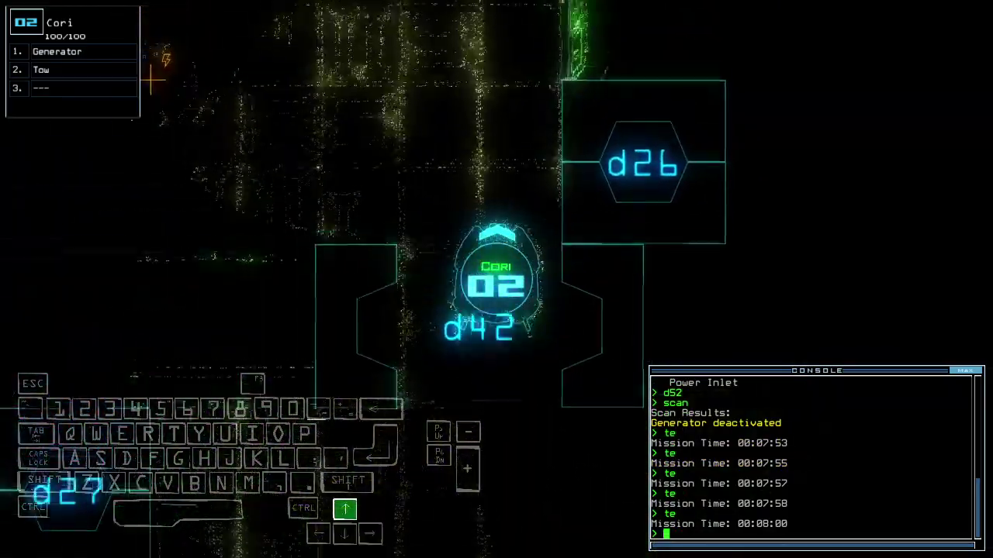
pyautogui.press('Up')
pyautogui.write('generator')
pyautogui.press('Return')
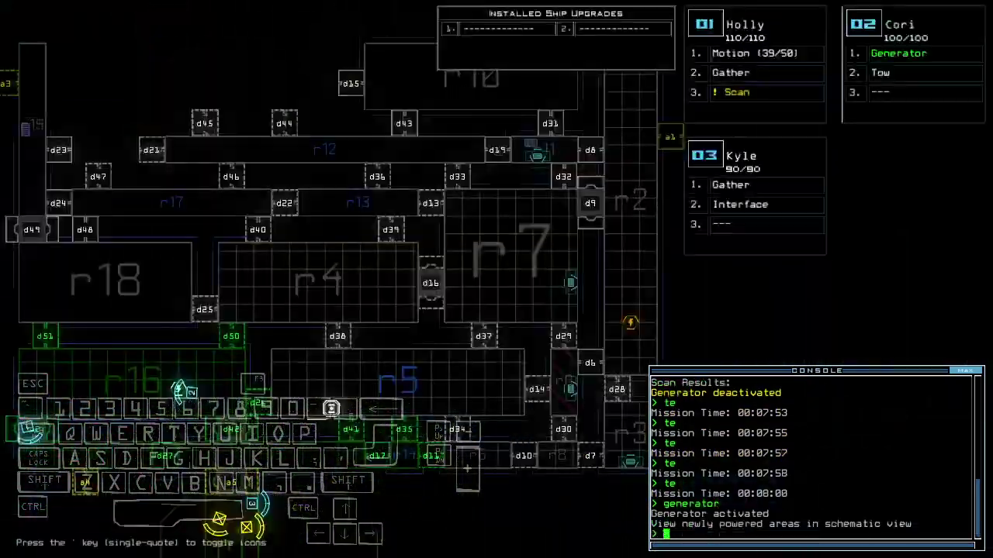
pyautogui.write('dd')
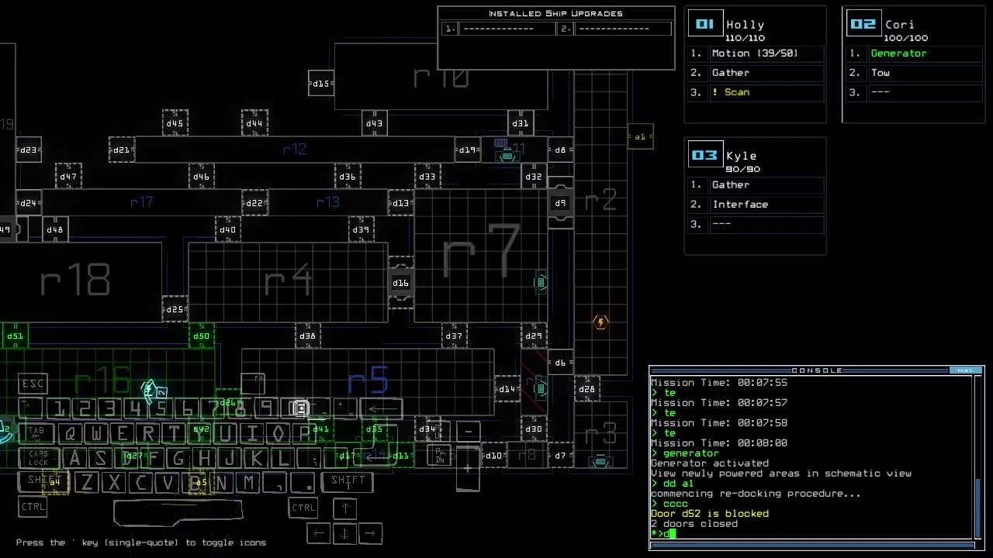
pyautogui.press('Left')
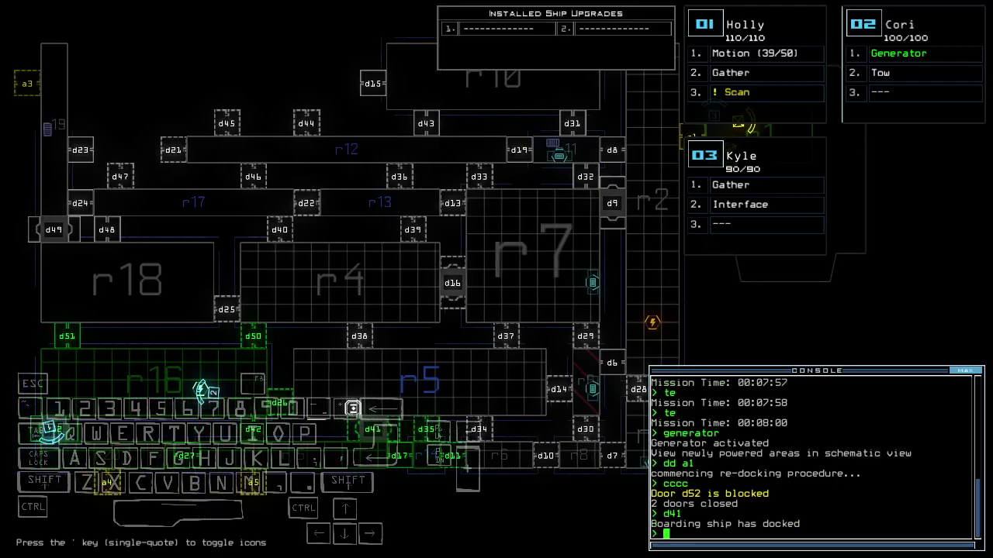
# Back Cori away, then restart the generator and close the open doors.
pyautogui.press('2')
pyautogui.press('Down')
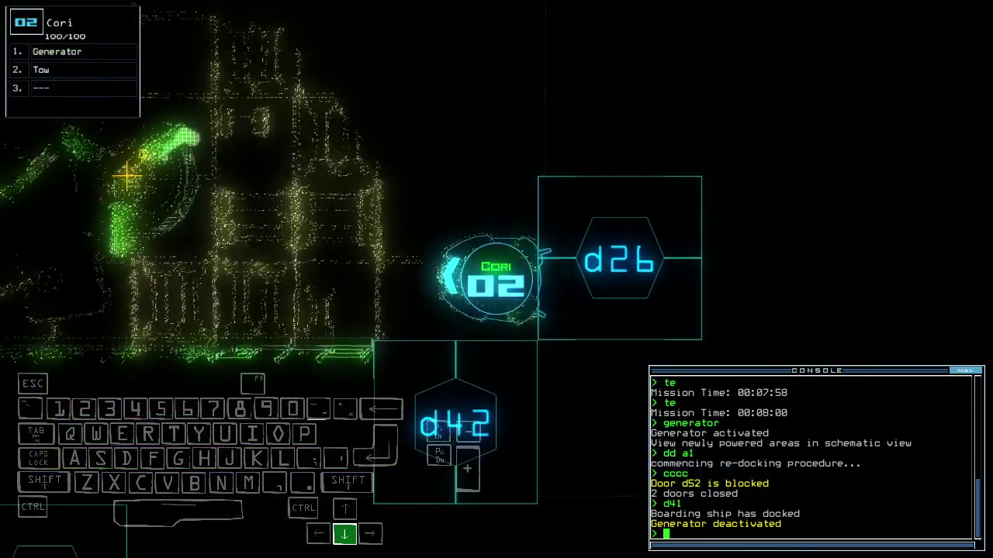
pyautogui.press('space')
pyautogui.write('f r14')
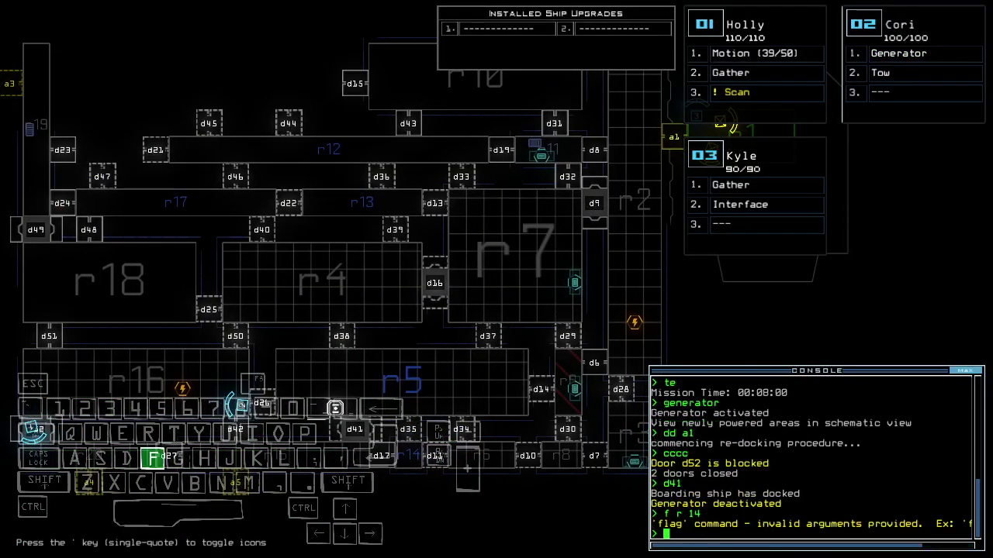
pyautogui.press('space')
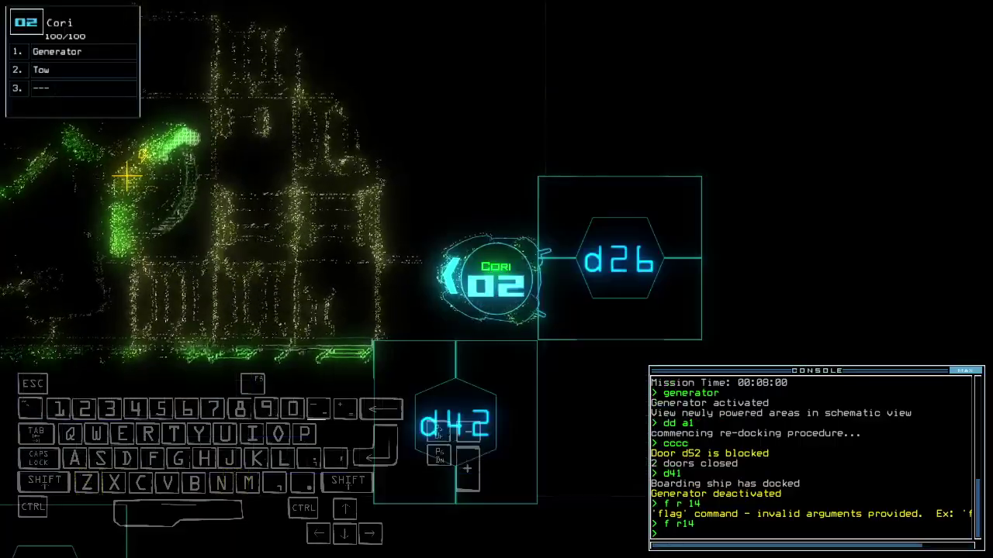
pyautogui.write('generator ;cccc')
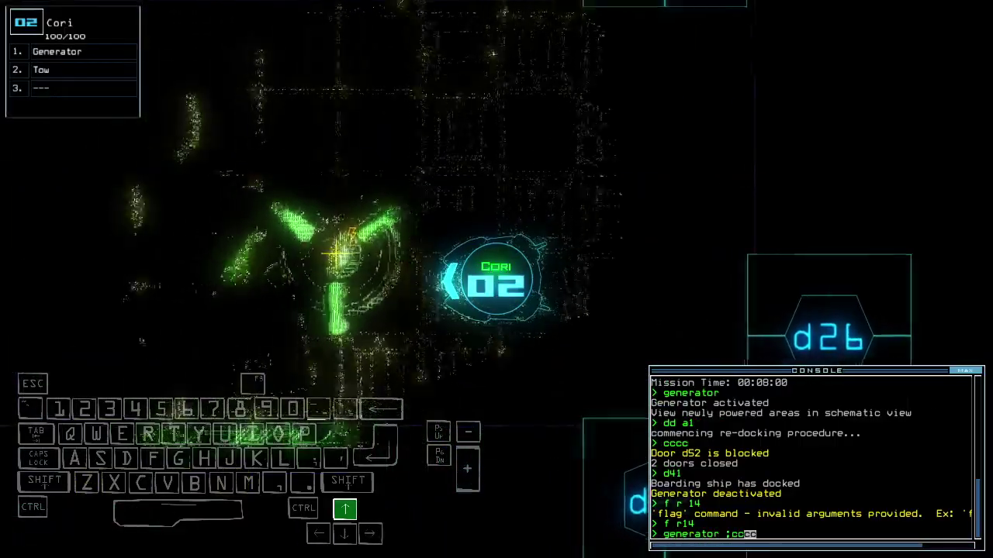
pyautogui.press('Return')
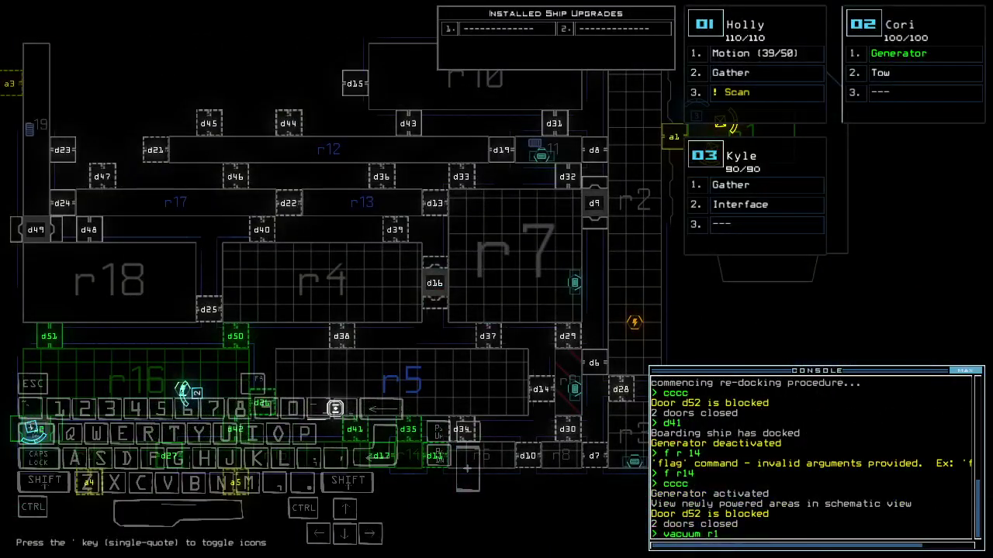
pyautogui.write('1')
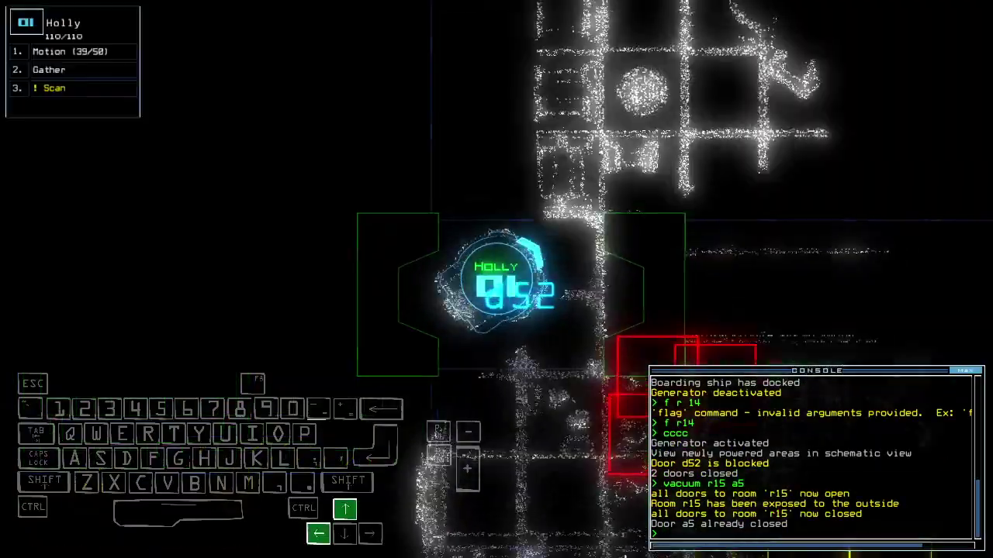
pyautogui.write('swap mo')
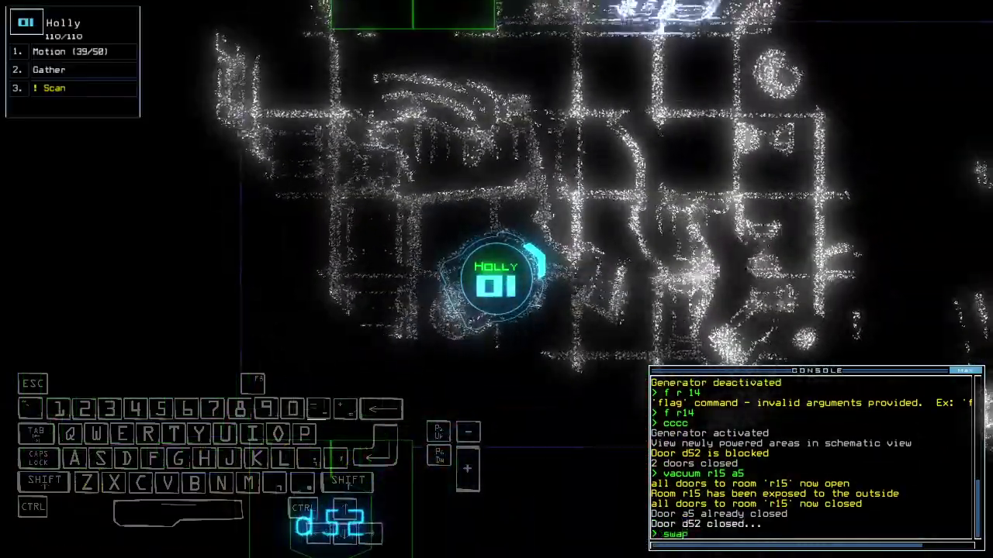
pyautogui.write('tion 2')
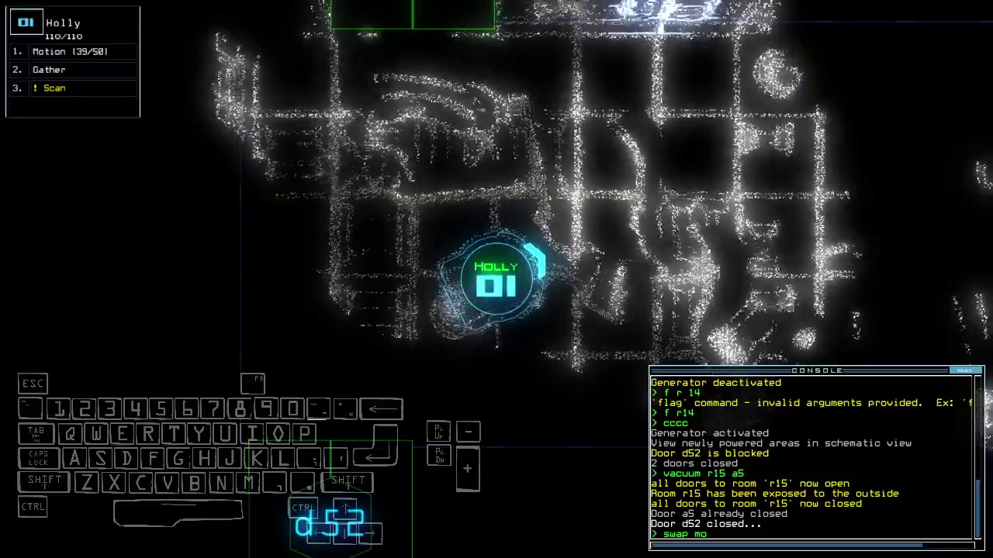
# Give the motion upgrade to Cori (drone 2) and run a motion sweep from it.
pyautogui.press('Return')
pyautogui.write('motion')
pyautogui.press('Return')
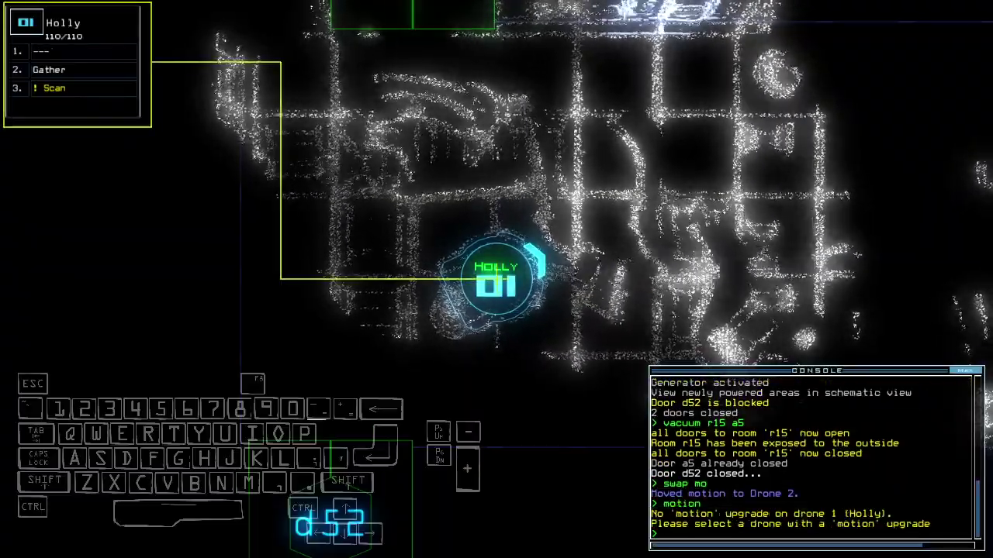
pyautogui.write('motion 2')
pyautogui.press('Return')
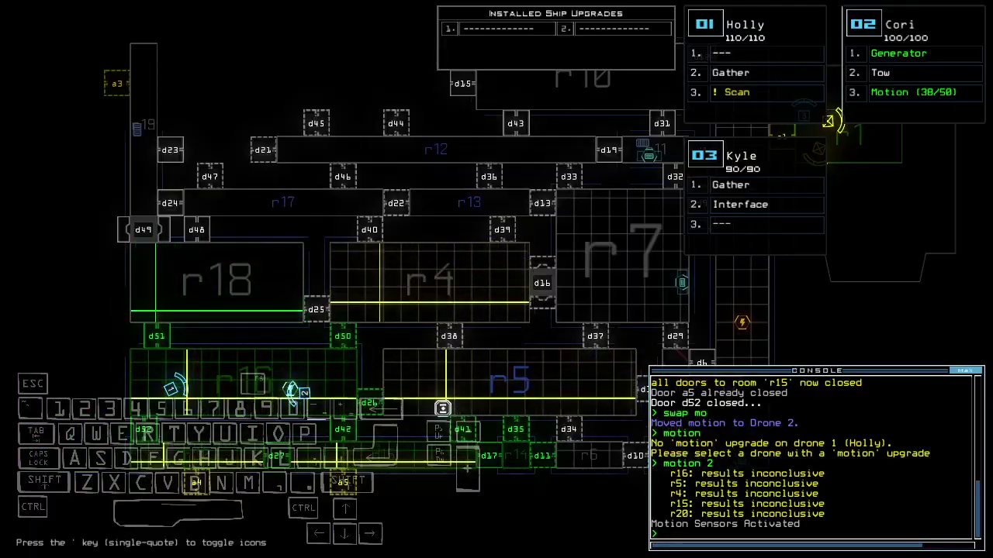
pyautogui.write('1')
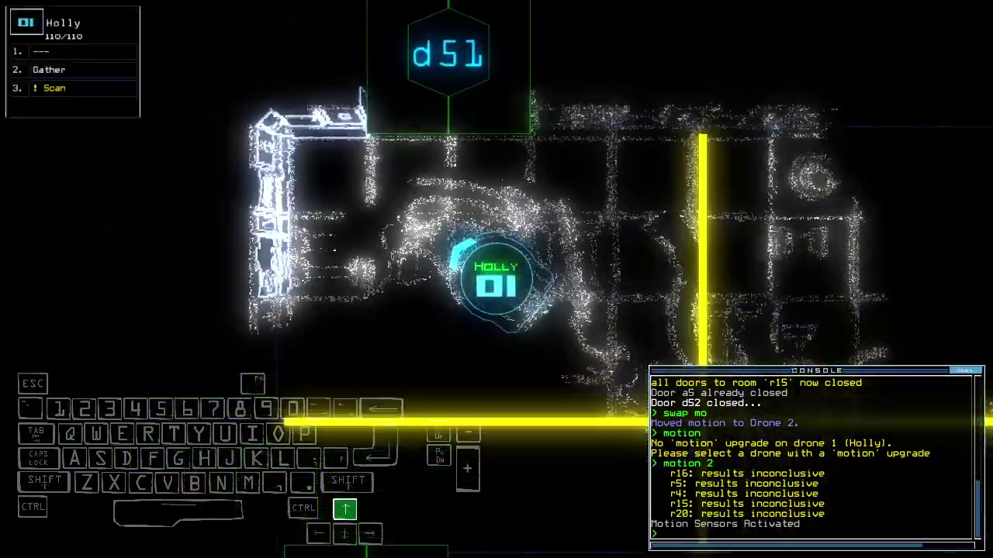
pyautogui.write('d51')
# Send Holly to door d51 and scan its surroundings.
pyautogui.press('Return')
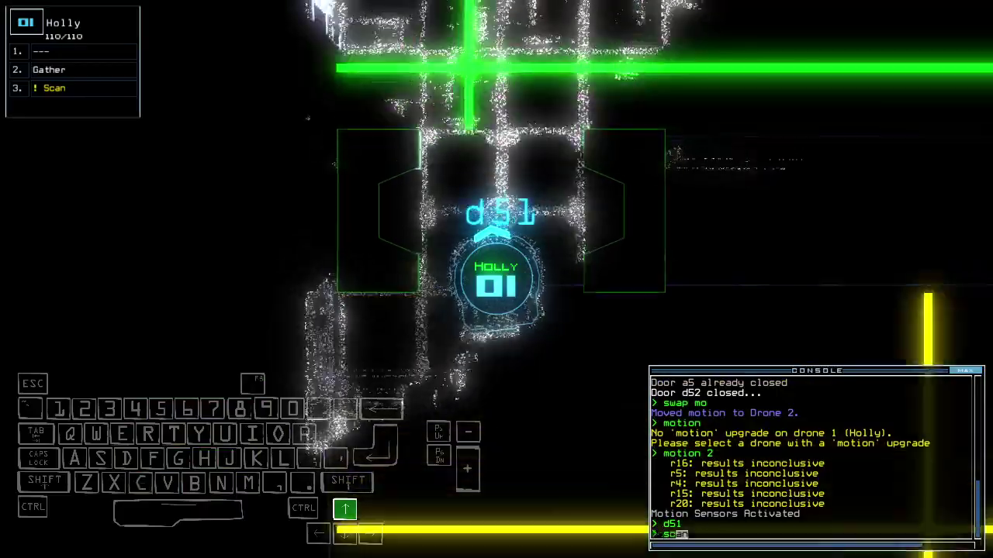
pyautogui.write('scan')
pyautogui.press('Return')
pyautogui.press('Down')
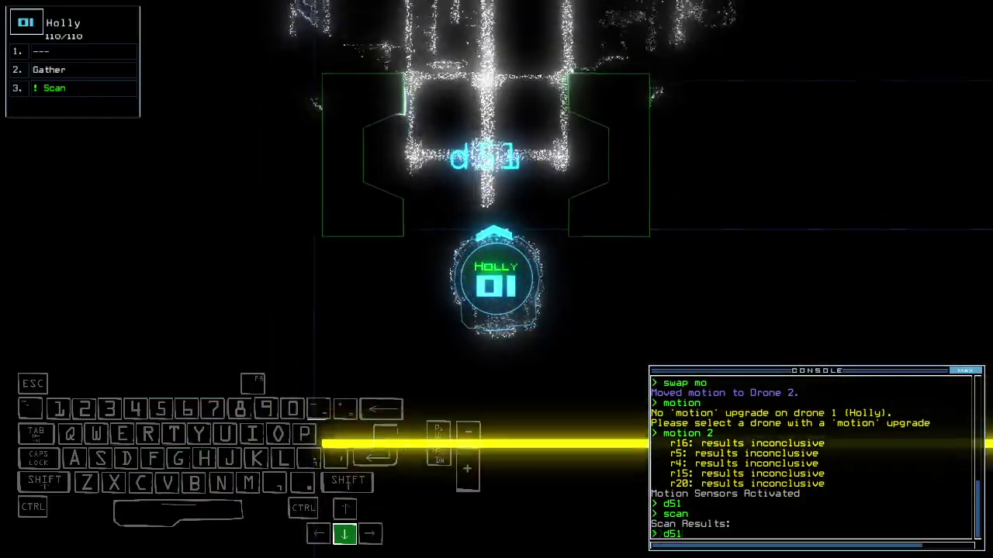
pyautogui.write('d51')
pyautogui.press('Return')
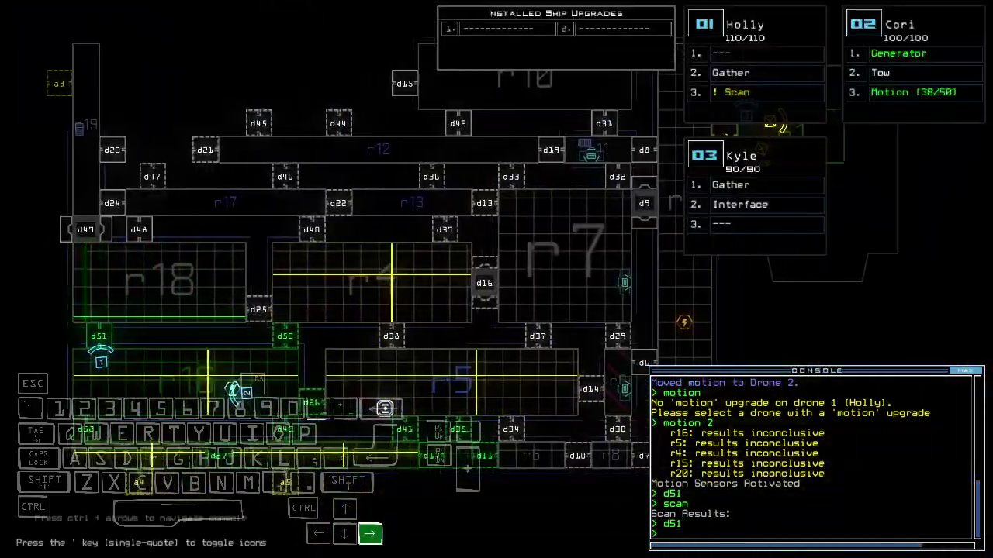
pyautogui.press('Right')
pyautogui.press('1')
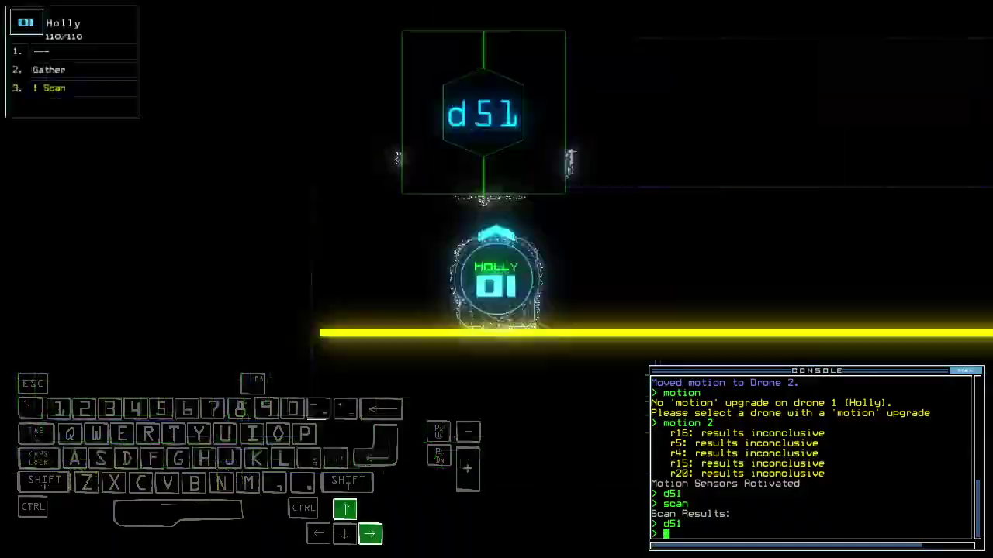
# Drive Holly on through door d42 and send it to door d17.
pyautogui.press('Up')
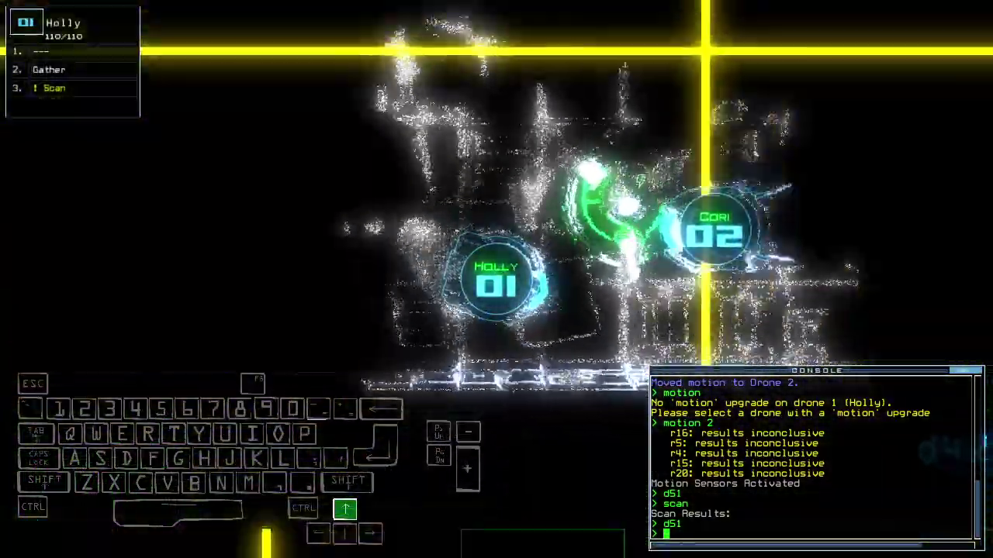
pyautogui.press('Left')
pyautogui.press('Up')
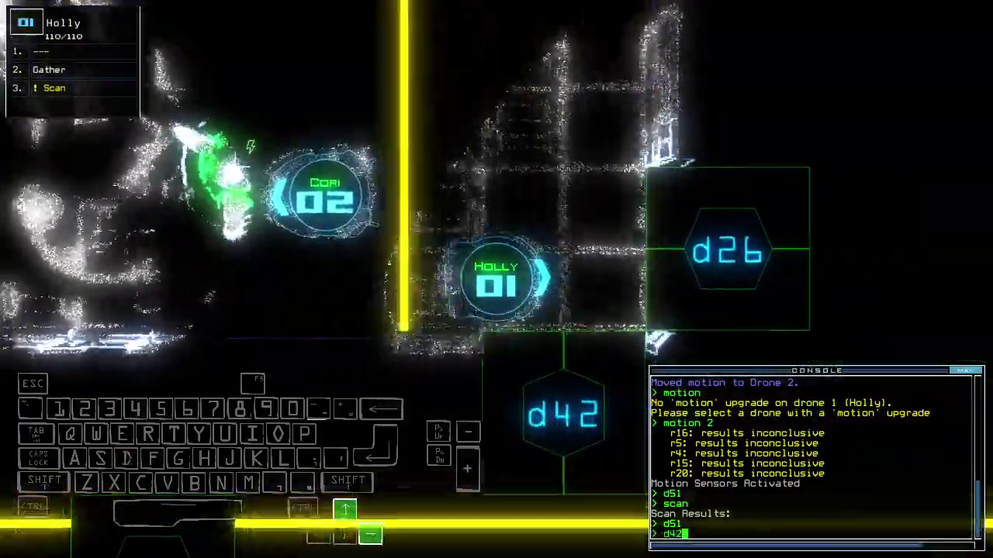
pyautogui.press('Return')
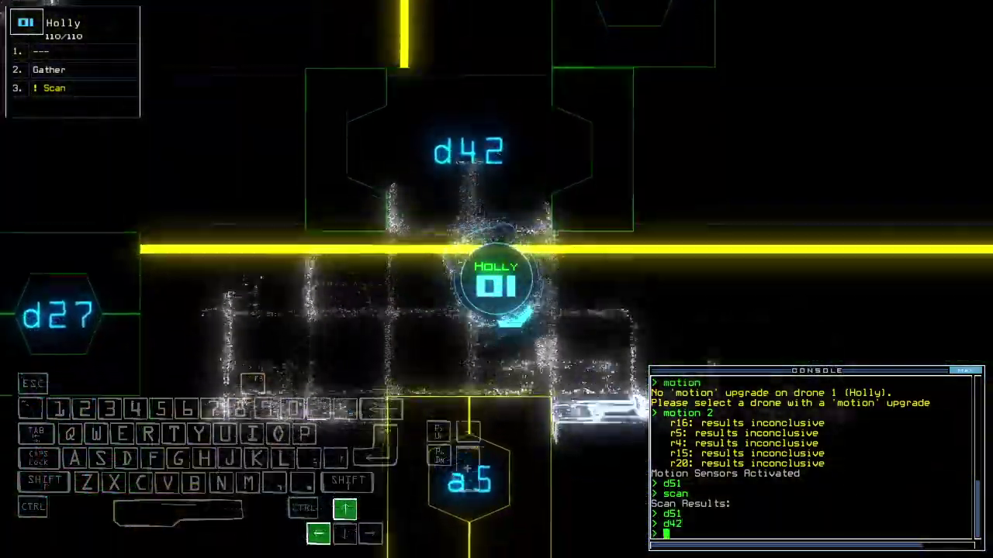
pyautogui.press('Up')
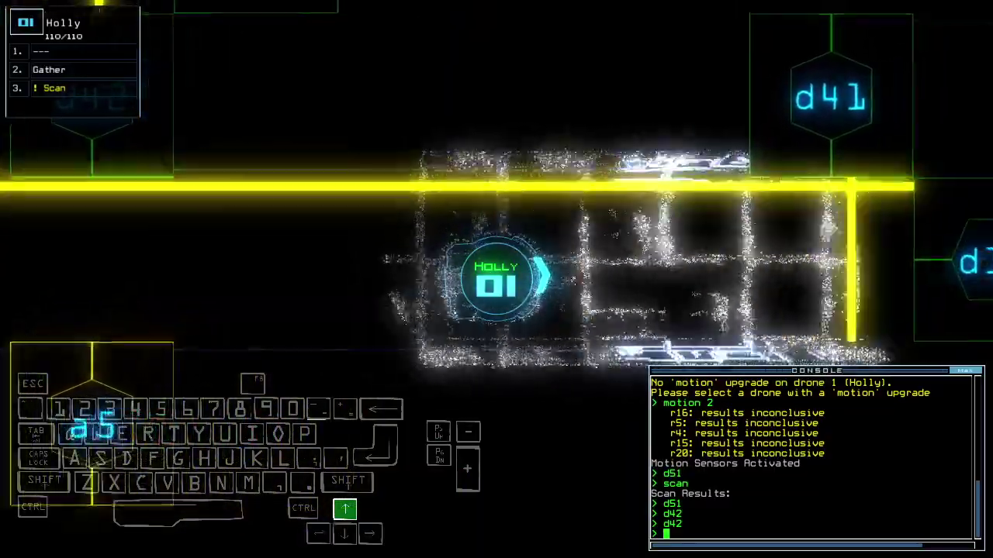
pyautogui.write('d17')
pyautogui.press('Return')
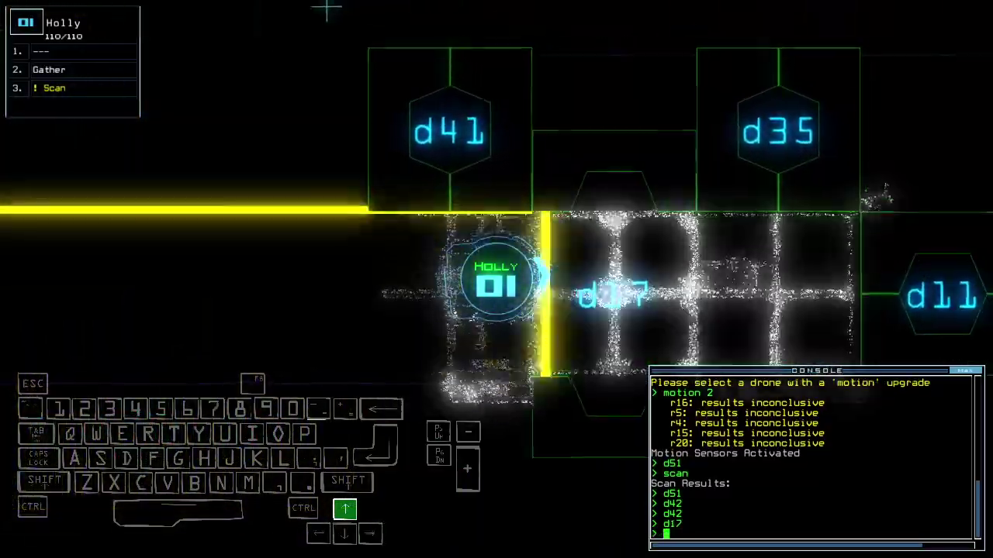
pyautogui.write('scan')
# Scan the area around door d17 and survey the map and Holly's surroundings.
pyautogui.press('Return')
pyautogui.press('space')
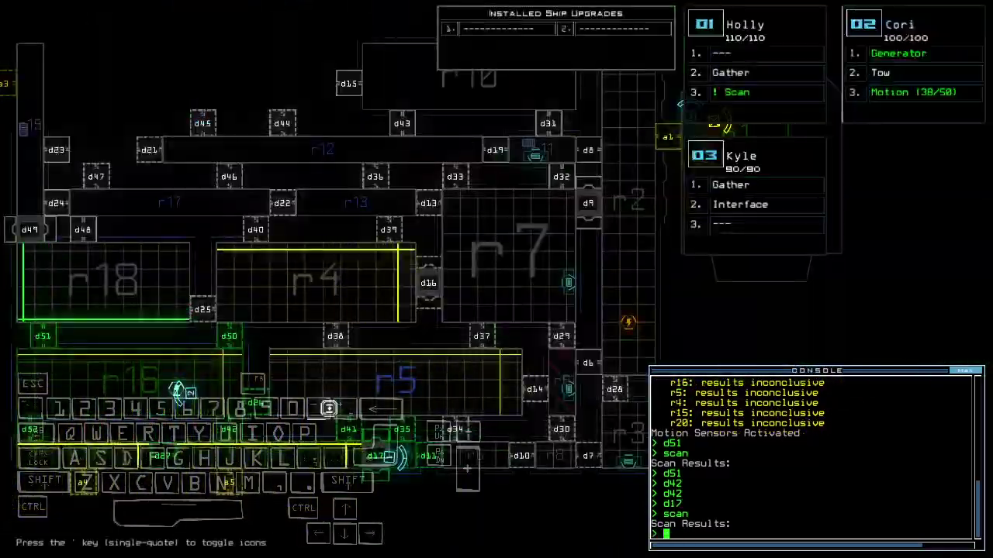
pyautogui.press('Down')
pyautogui.press('Left')
pyautogui.press('Down')
pyautogui.press('space')
pyautogui.press('Left')
pyautogui.press('Left')
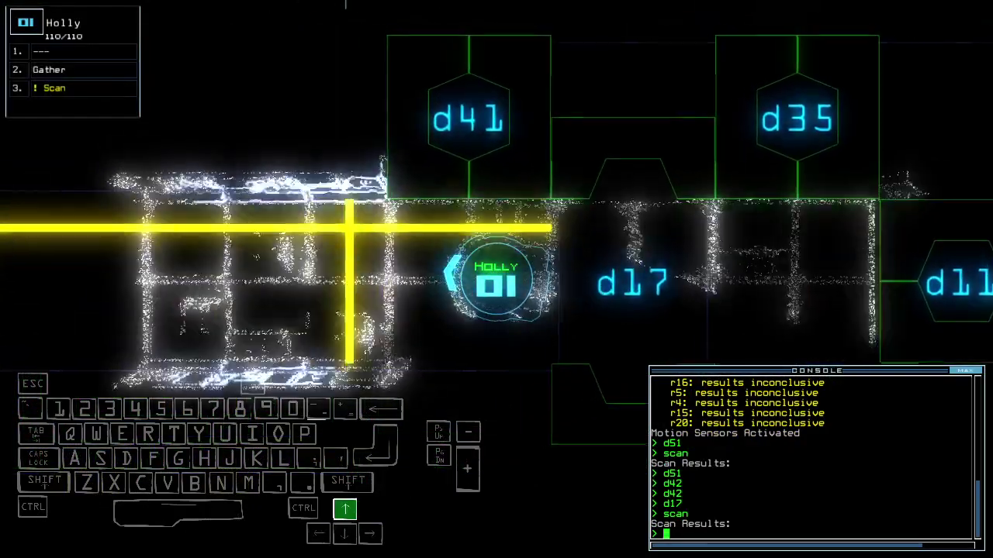
# Look around Holly's position and close the doors around it.
pyautogui.press('space')
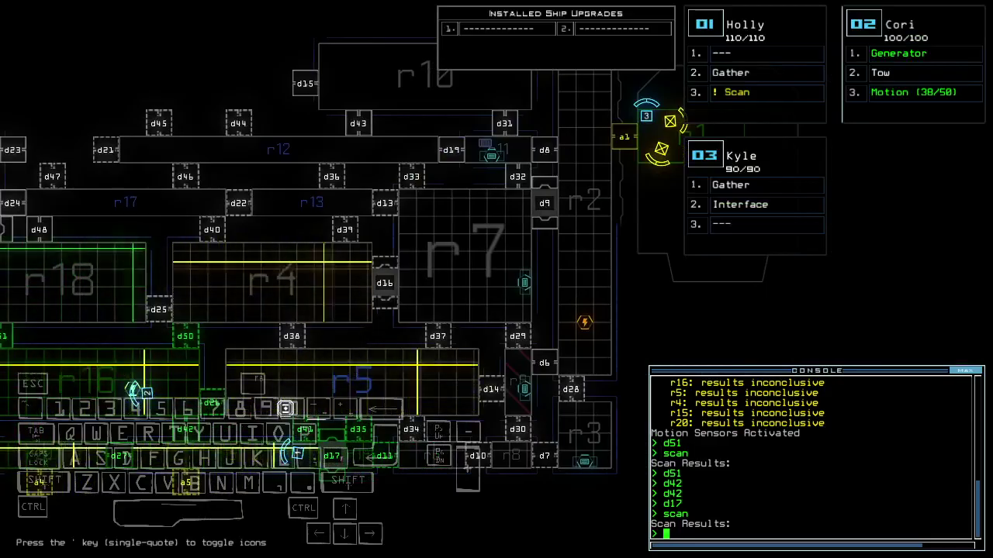
pyautogui.press('Left')
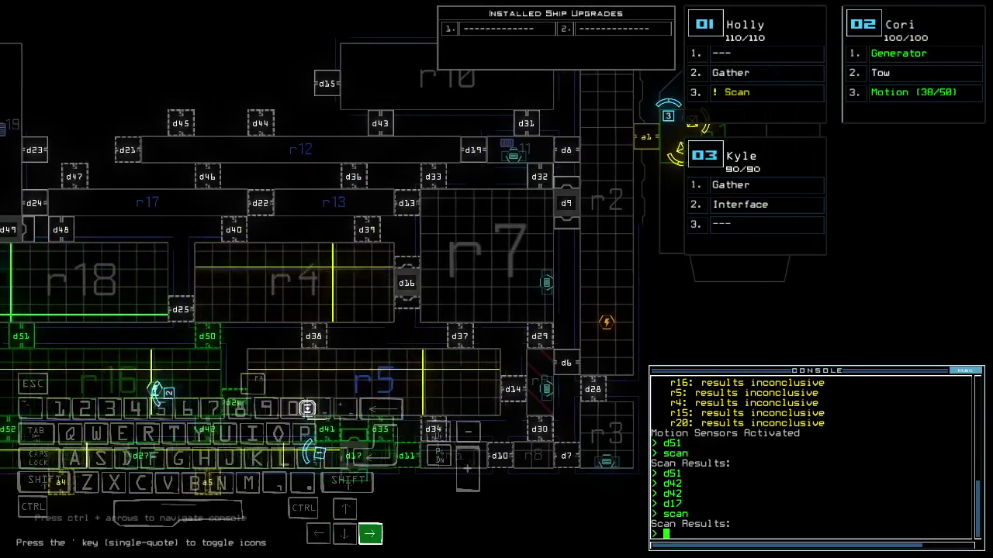
pyautogui.press('space')
pyautogui.press('Up')
pyautogui.press('Right')
pyautogui.press('Up')
pyautogui.press('Up')
pyautogui.press('Left')
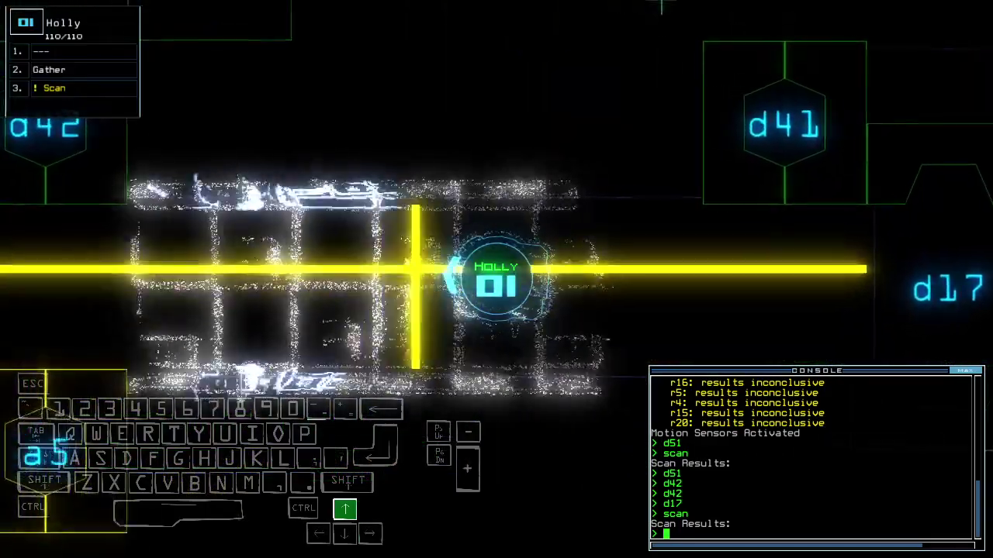
pyautogui.write('cccc')
pyautogui.press('Return')
# Send Holly back to door d42, checking its surroundings and the mission time.
pyautogui.press('Up')
pyautogui.write('d42')
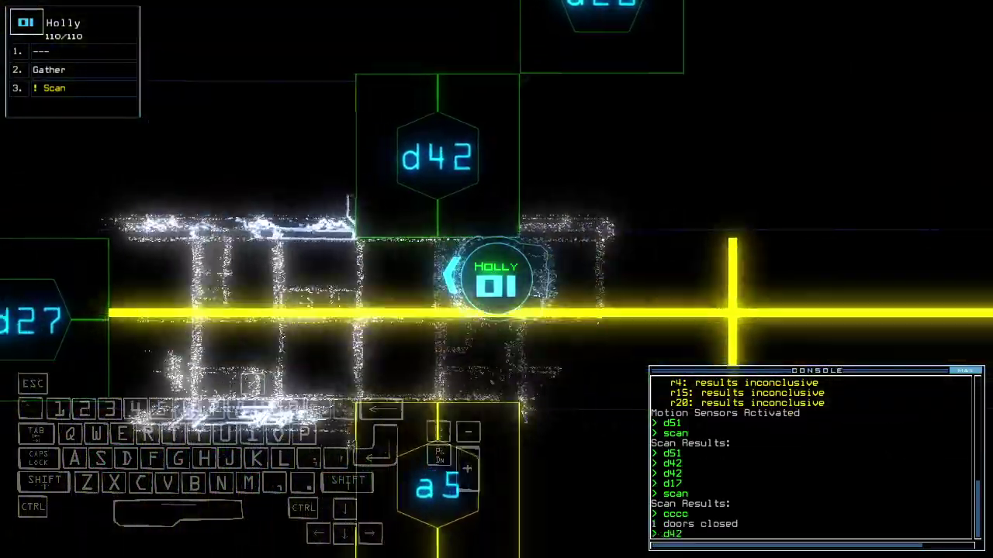
pyautogui.press('Return')
pyautogui.press('space')
pyautogui.press('Left')
pyautogui.press('Left')
pyautogui.press('Up')
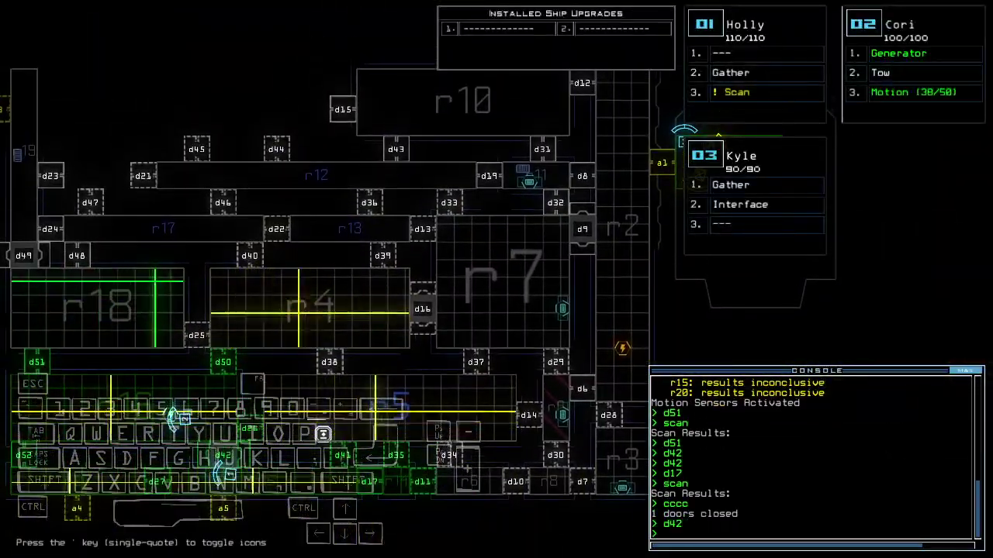
pyautogui.press('space')
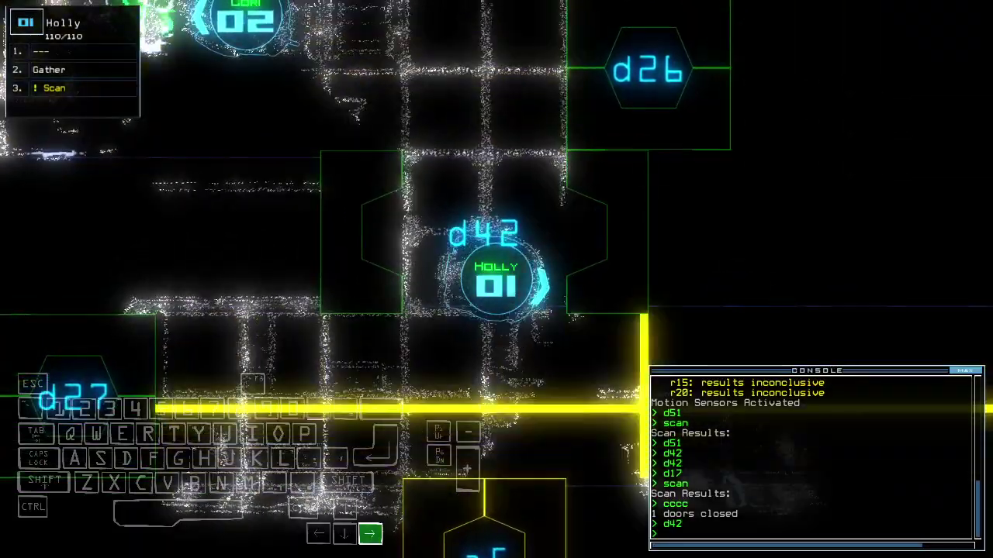
pyautogui.press('Left')
pyautogui.press('Up')
pyautogui.press('Right')
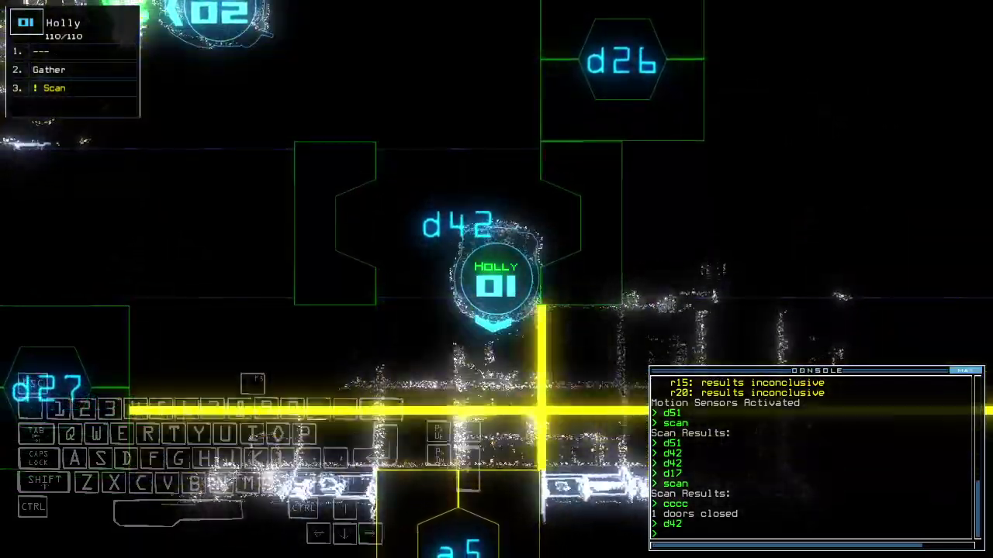
pyautogui.press('space')
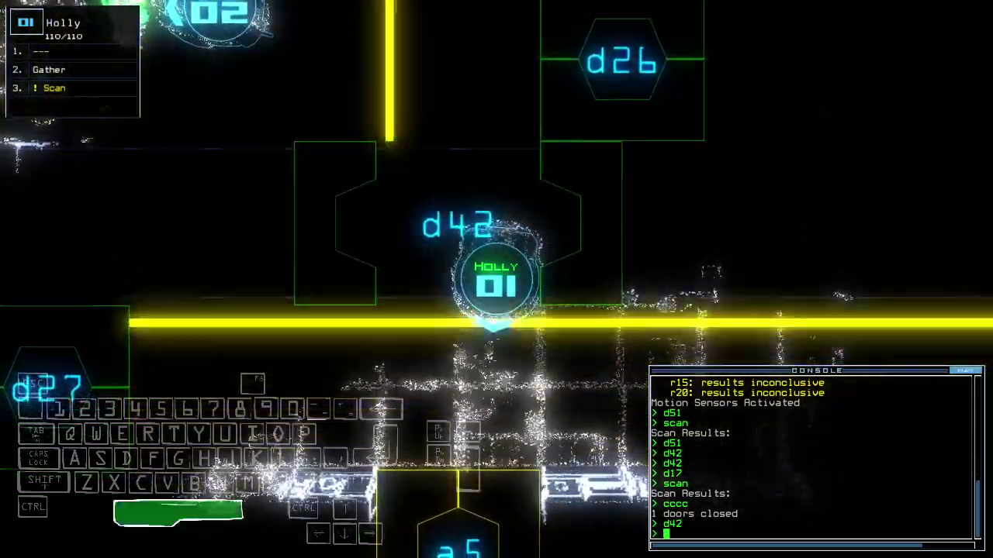
pyautogui.write('te')
pyautogui.press('Return')
pyautogui.write('d')
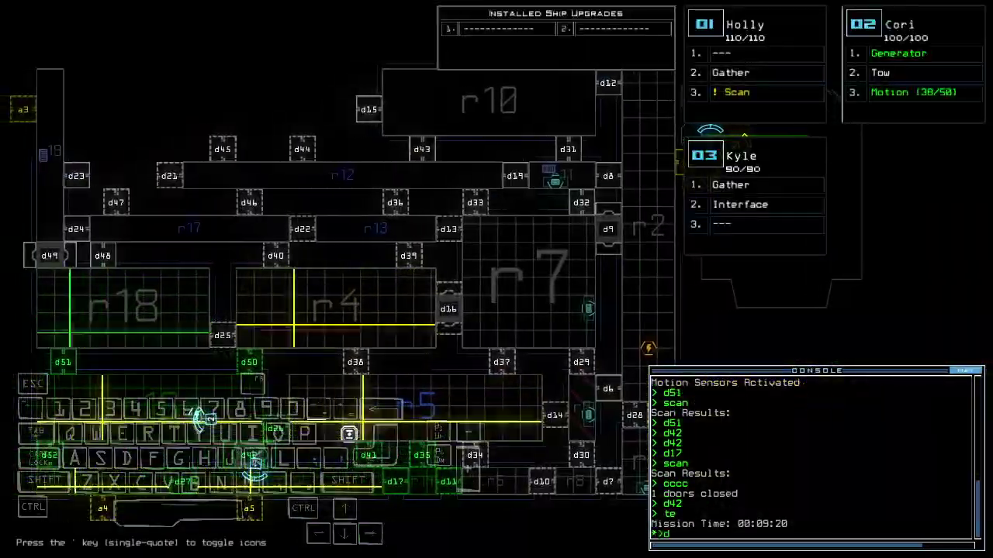
# Send Cori through door d50 and start re-docking the shuttle at airlock a3.
pyautogui.press('Return')
pyautogui.press('space')
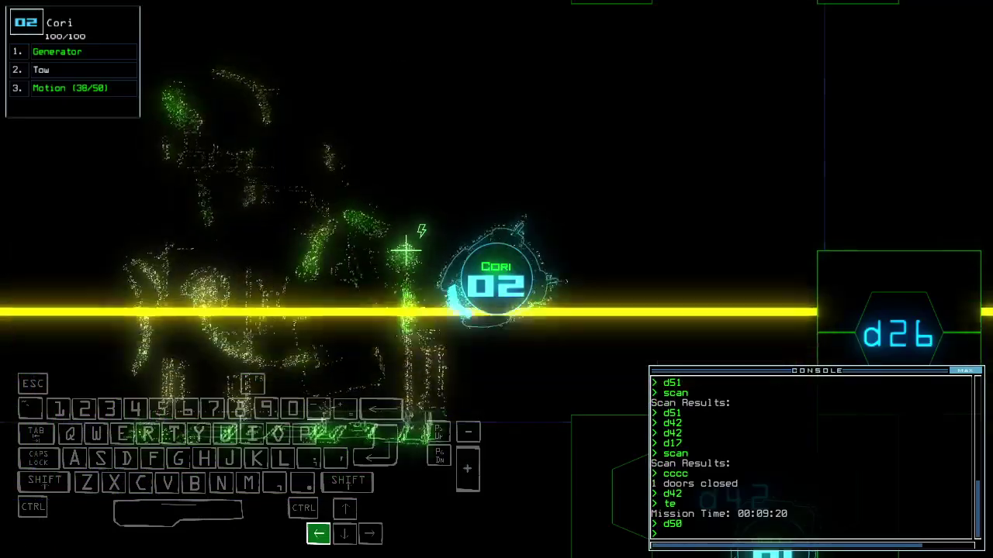
pyautogui.press('Up')
pyautogui.press('Right')
pyautogui.press('Up')
pyautogui.press('Right')
pyautogui.press('space')
pyautogui.write('dd a3')
pyautogui.press('Return')
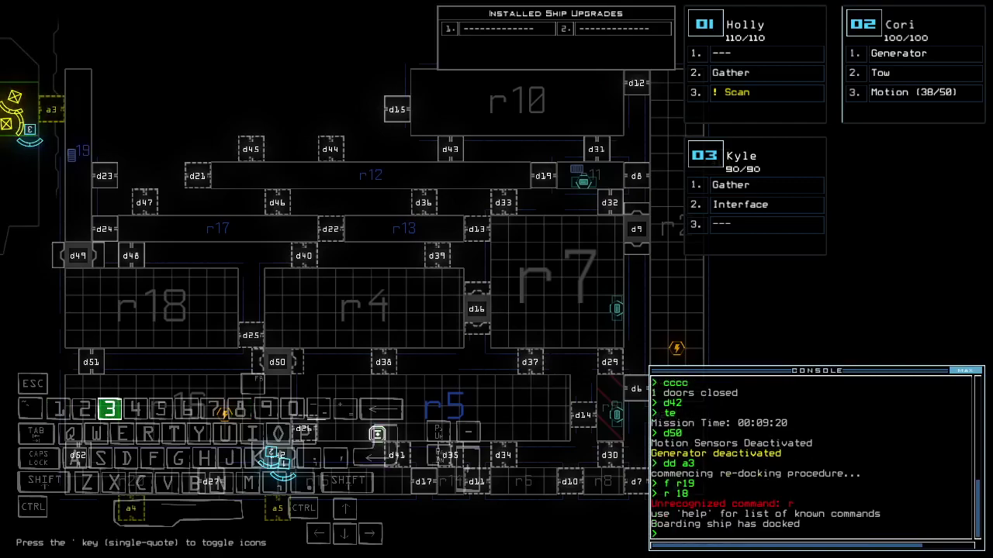
# Flag room r18 from Kyle's view and list the items found in room r15.
pyautogui.press('3')
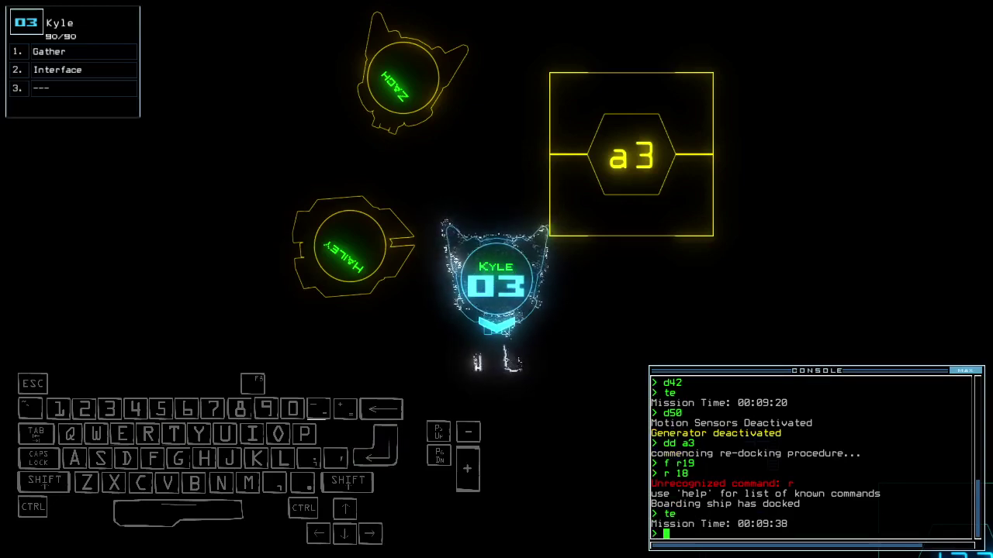
pyautogui.write('f r18')
pyautogui.press('Return')
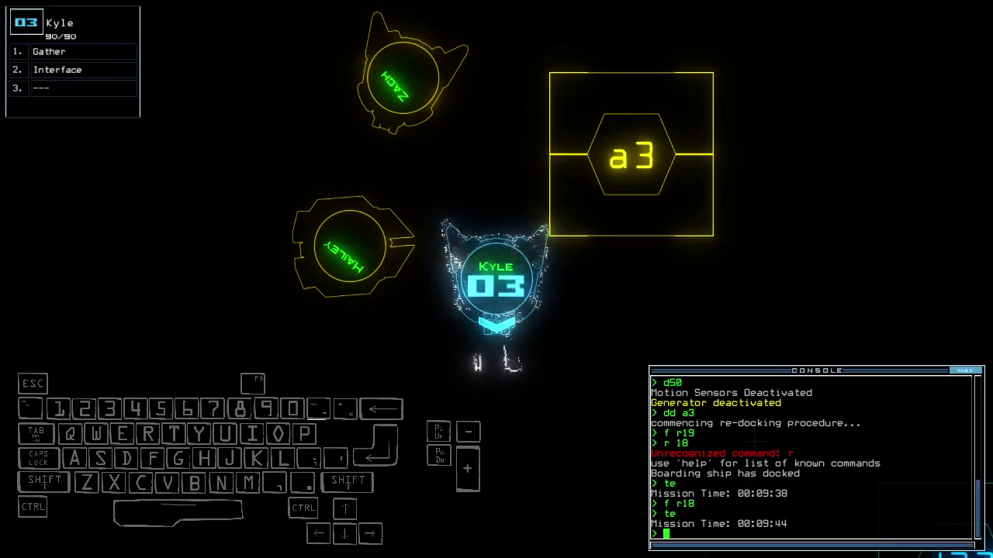
pyautogui.press('space')
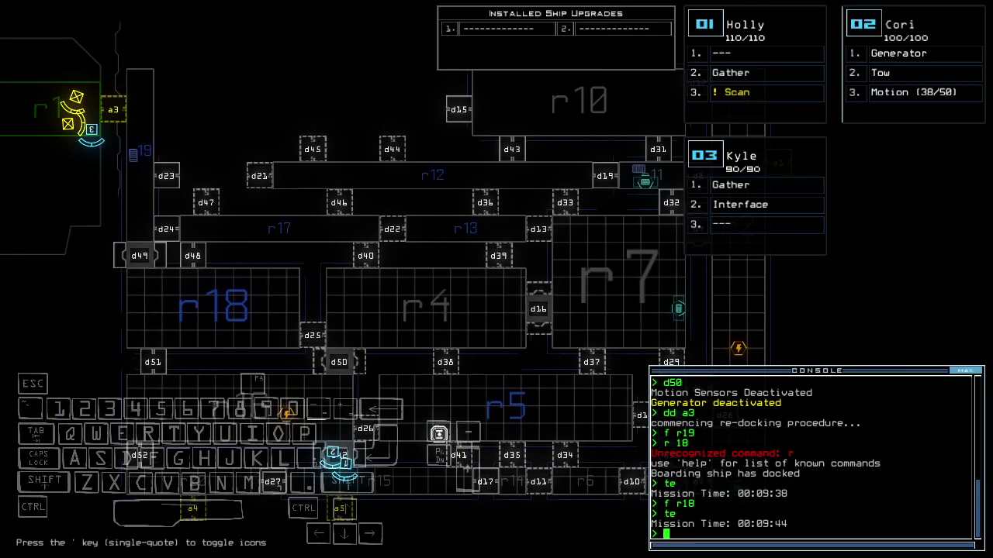
pyautogui.write('te')
pyautogui.press('2')
pyautogui.write('te')
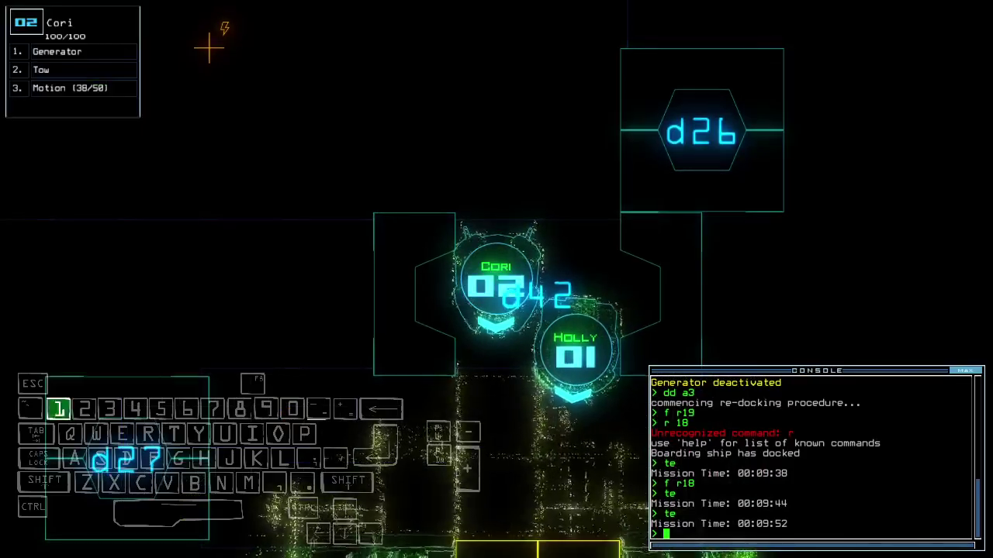
pyautogui.write('1te')
pyautogui.press('Return')
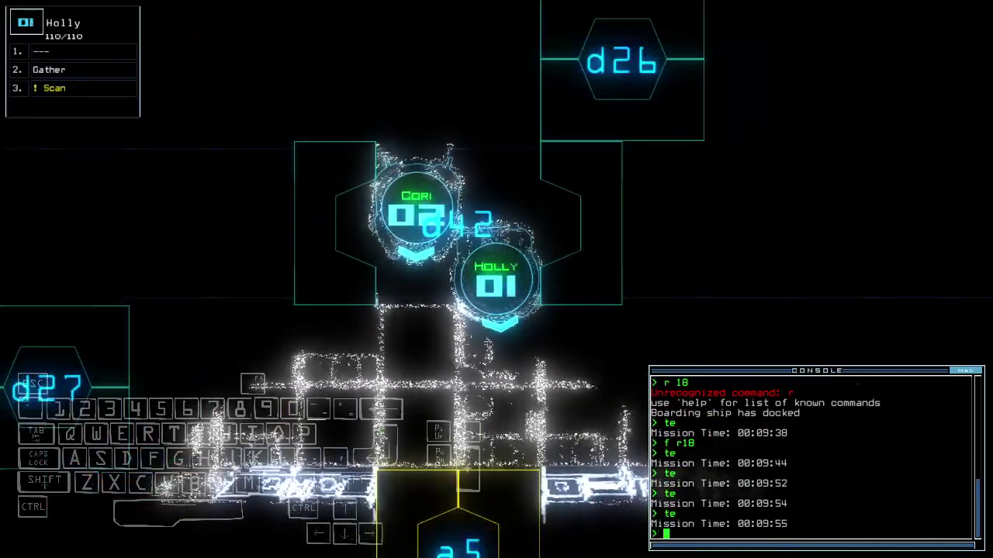
pyautogui.write('te')
pyautogui.press('Return')
pyautogui.write('i')
pyautogui.press('Return')
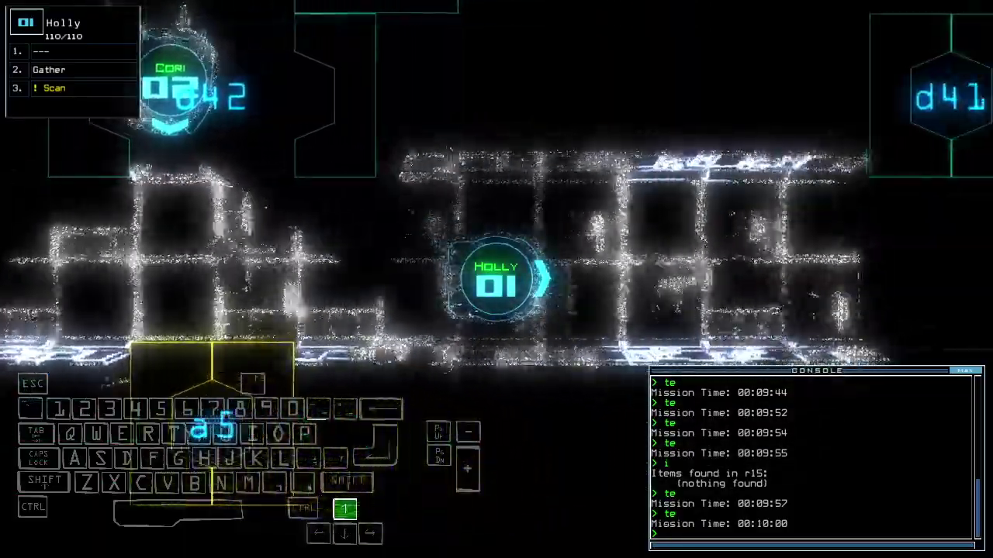
# Drive Holly and Cori onward, then submit the generator activation command.
pyautogui.press('Right')
pyautogui.press('Up')
pyautogui.press('Left')
pyautogui.press('space')
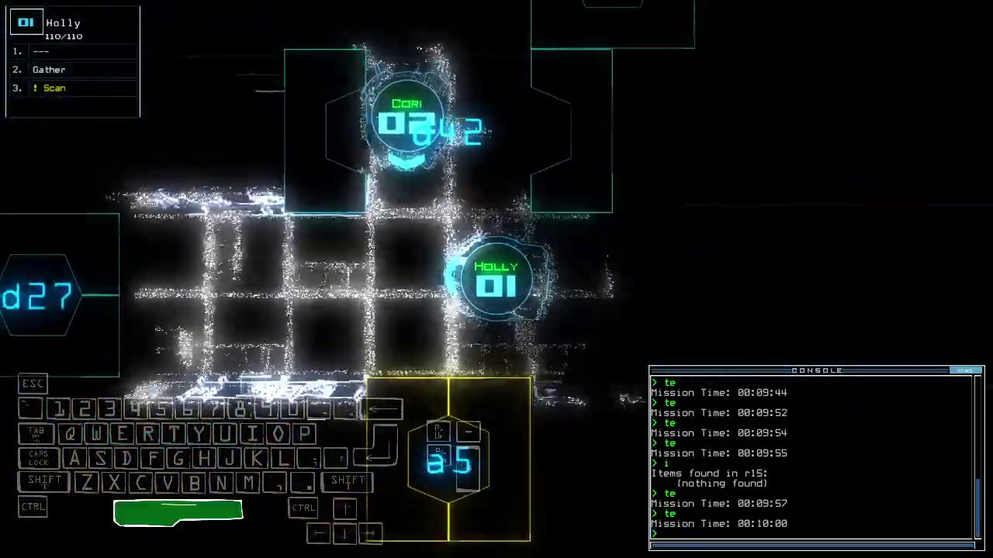
pyautogui.press('2')
pyautogui.press('Up')
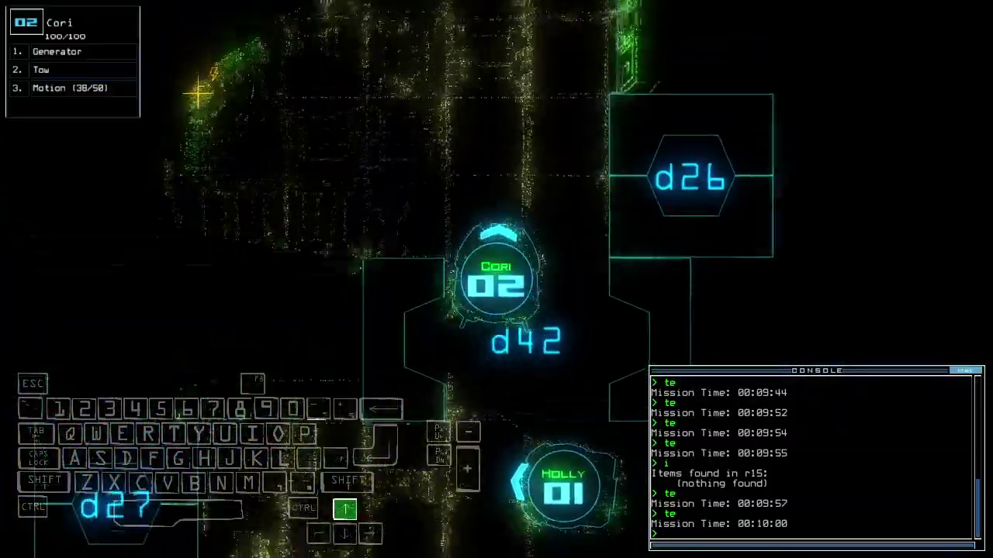
pyautogui.write('generator')
pyautogui.press('Return')
pyautogui.press('space')
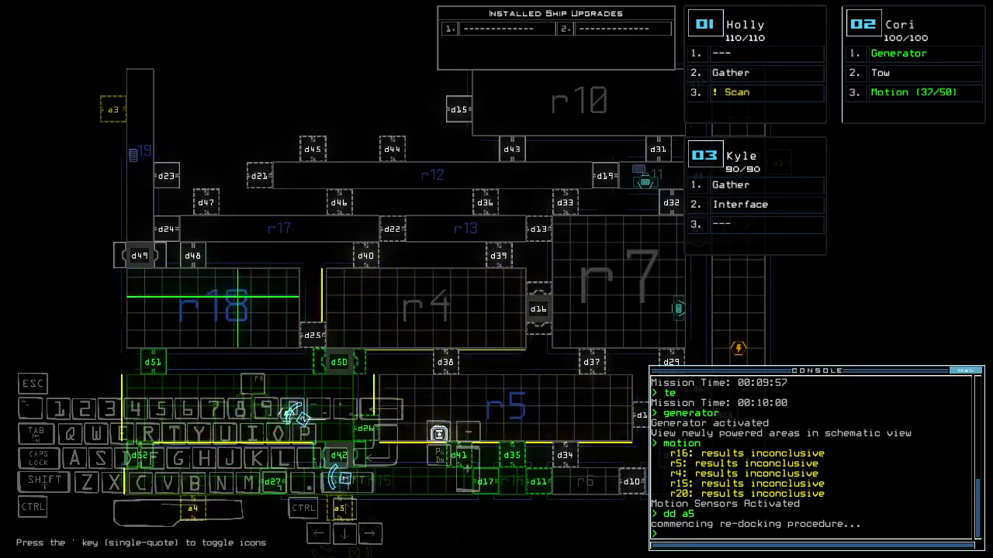
# Back up the docked drone and open all doors to room r1.
pyautogui.press('space')
pyautogui.write('arr')
pyautogui.press('Return')
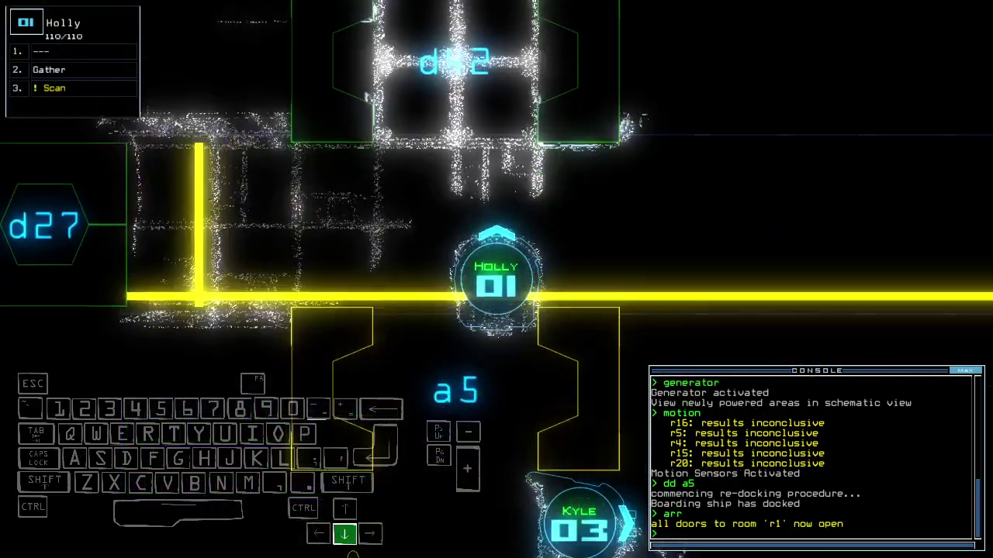
pyautogui.press('Down')
pyautogui.press('space')
pyautogui.write('d')
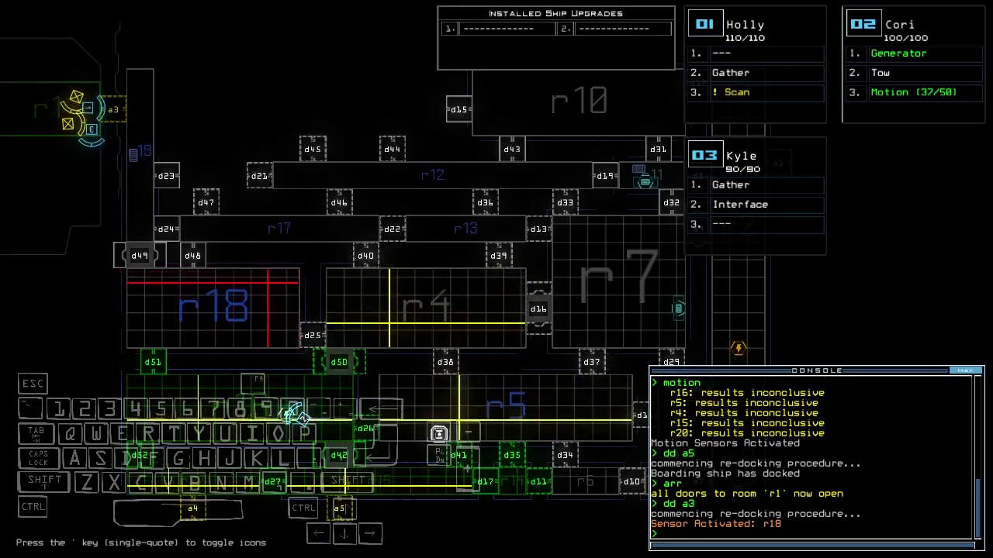
# At airlock a3, open r1's doors, scan the ship, reseal them, and re-dock at a1.
pyautogui.press('space')
pyautogui.write('rr')
pyautogui.press('Return')
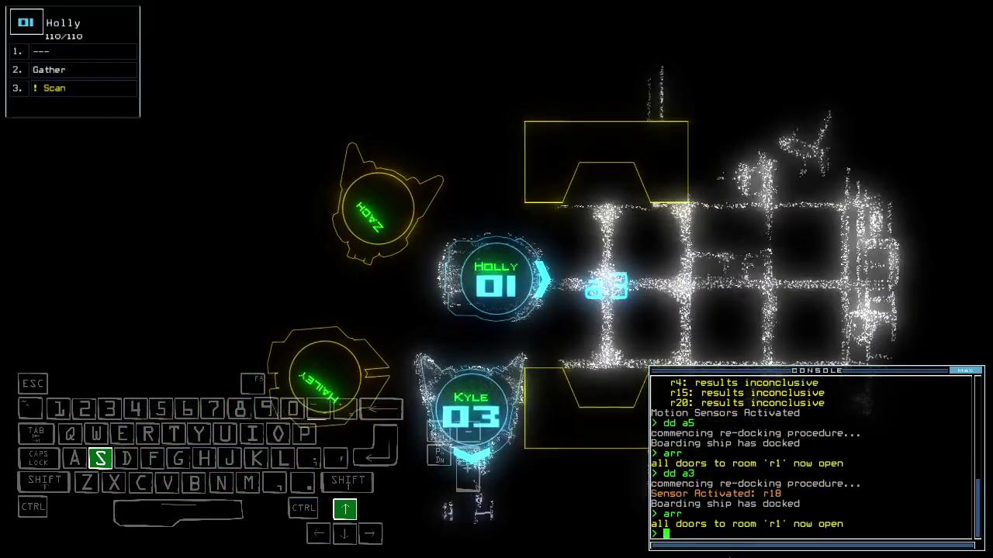
pyautogui.write('scan')
pyautogui.press('Return')
pyautogui.write('ra')
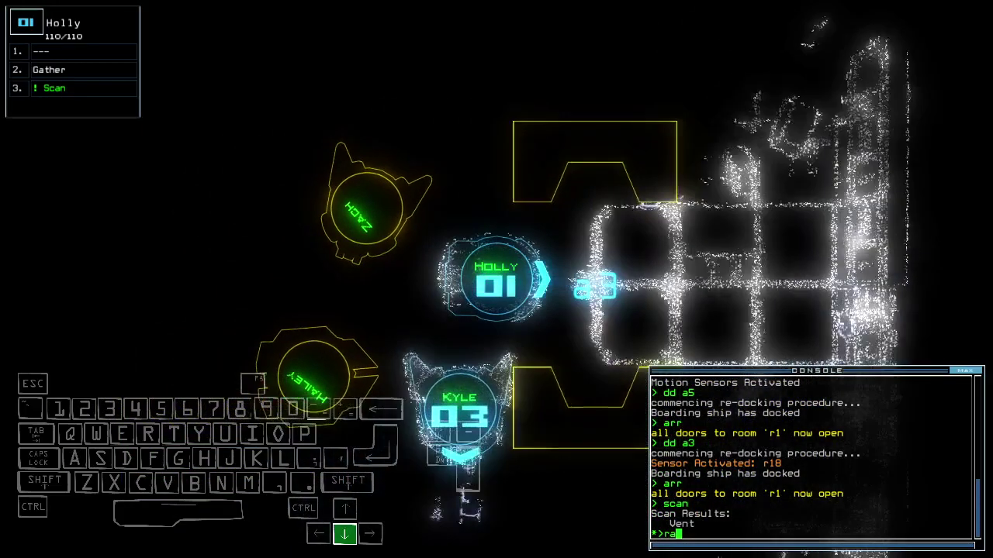
pyautogui.press('Return')
pyautogui.press('space')
pyautogui.write('dd')
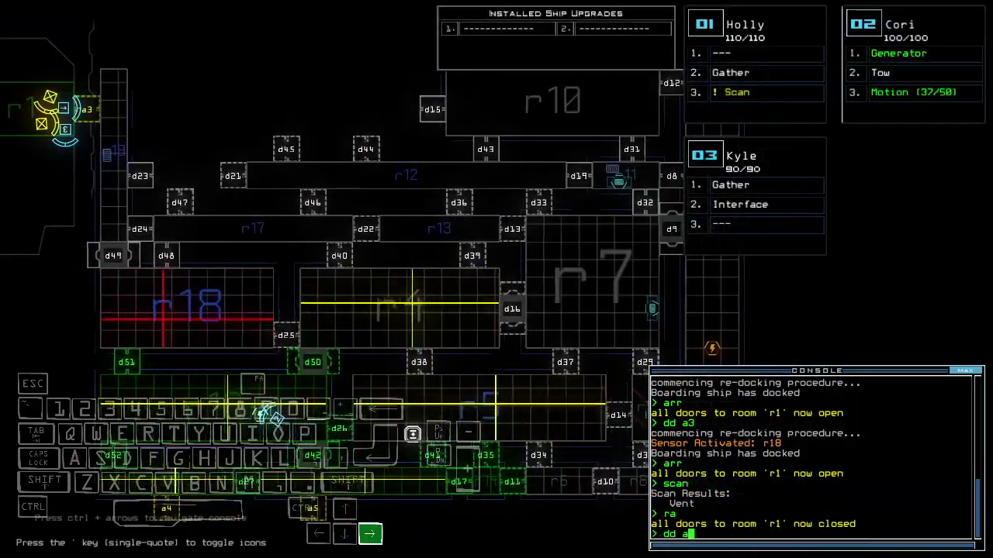
pyautogui.write('1')
pyautogui.press('Return')
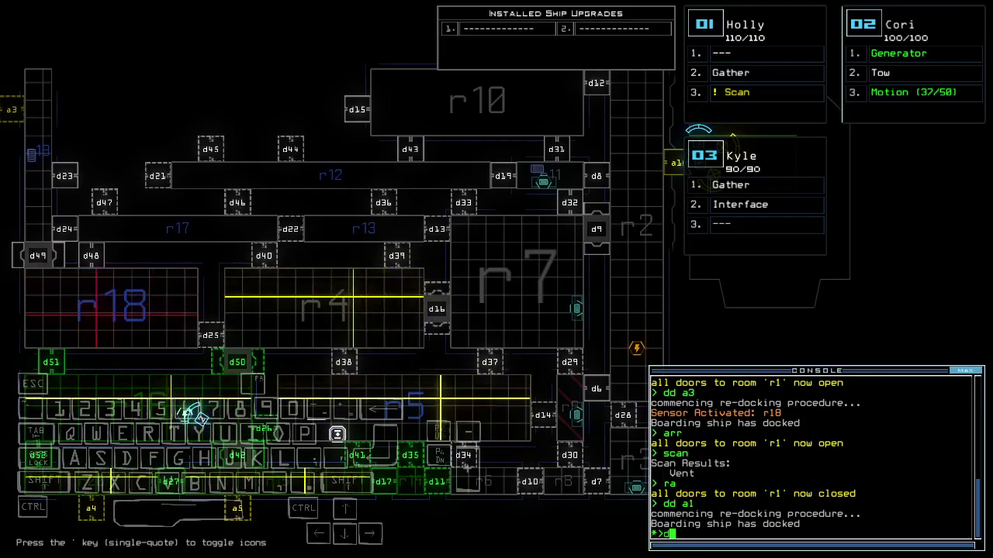
# Drive Cori forward toward door d9 and activate the generator there.
pyautogui.press('space')
pyautogui.write('42')
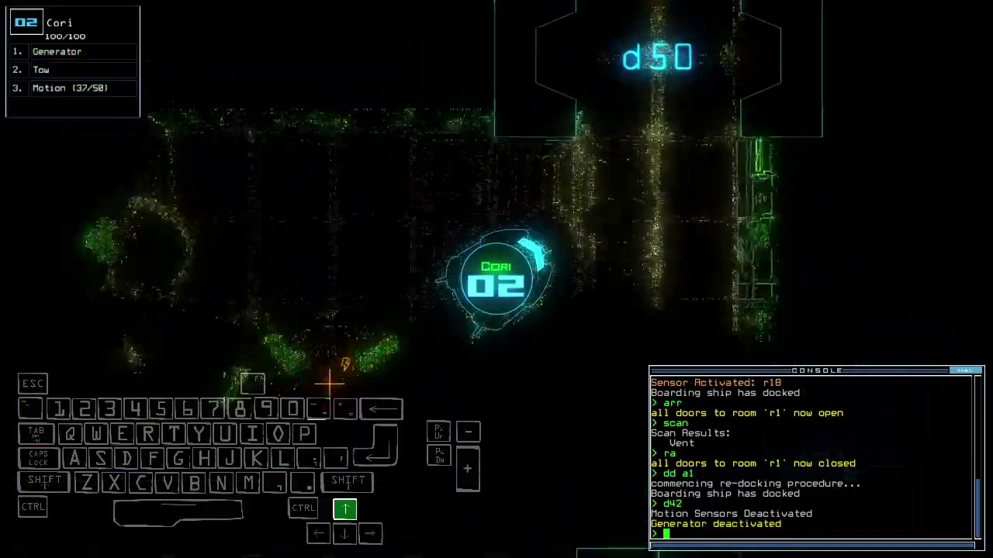
pyautogui.press('Up')
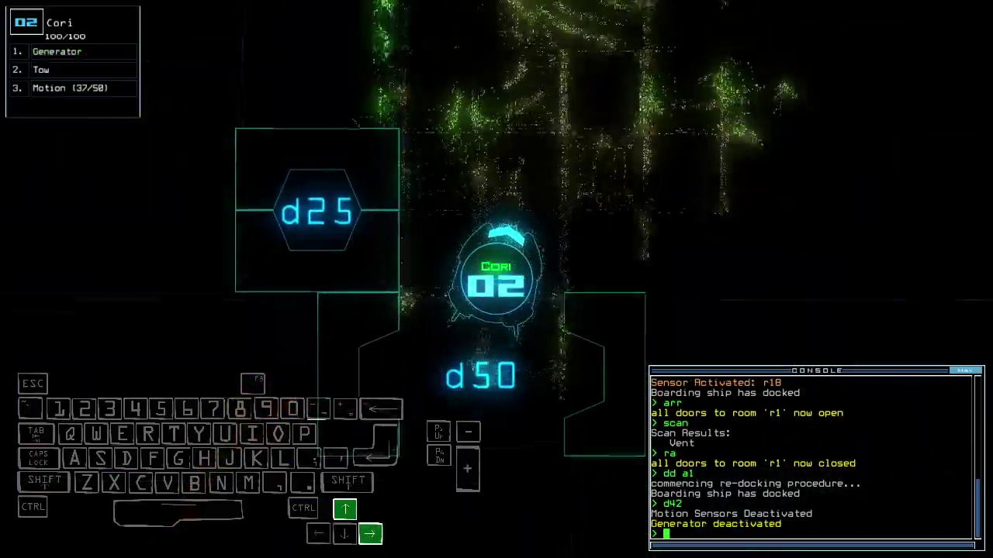
pyautogui.press('Up')
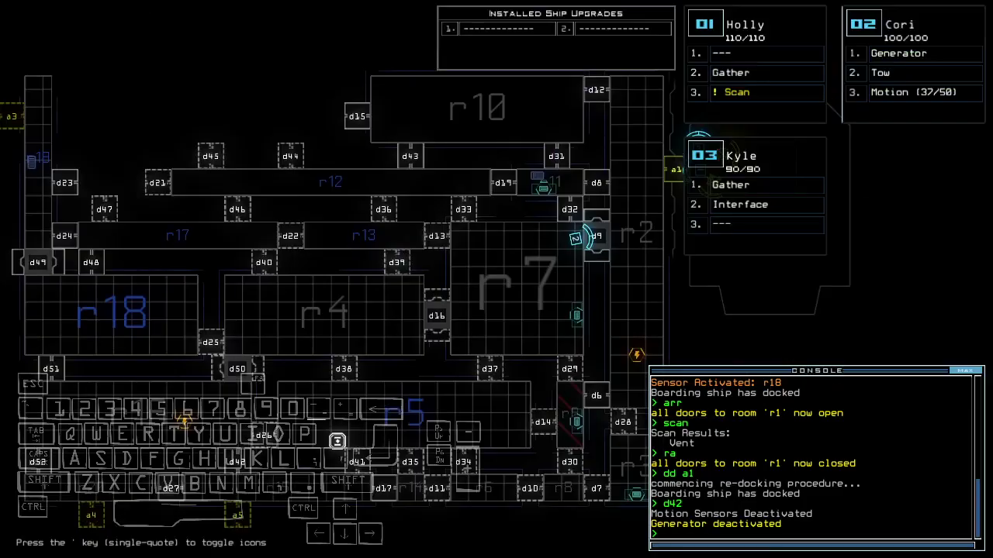
pyautogui.press('Up')
pyautogui.press('2')
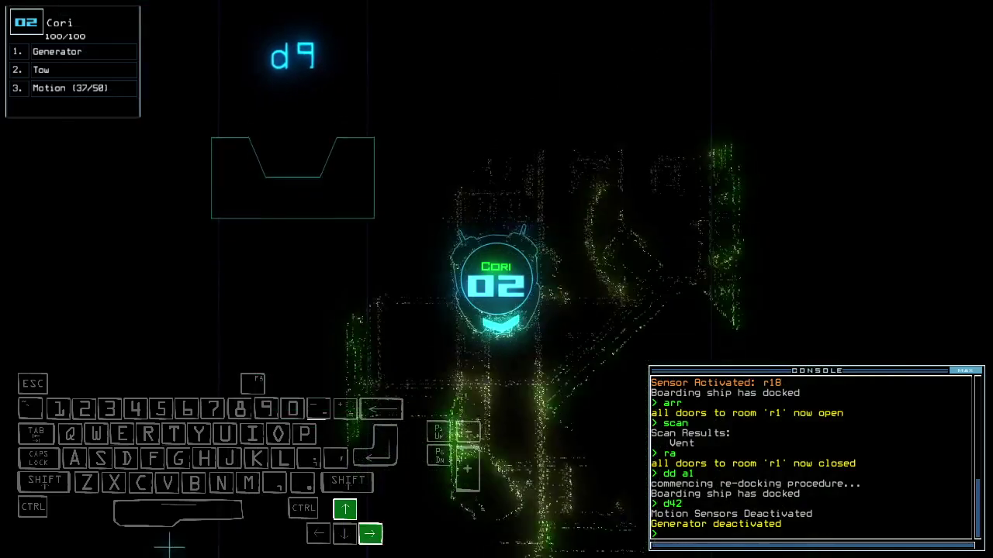
pyautogui.write('ge')
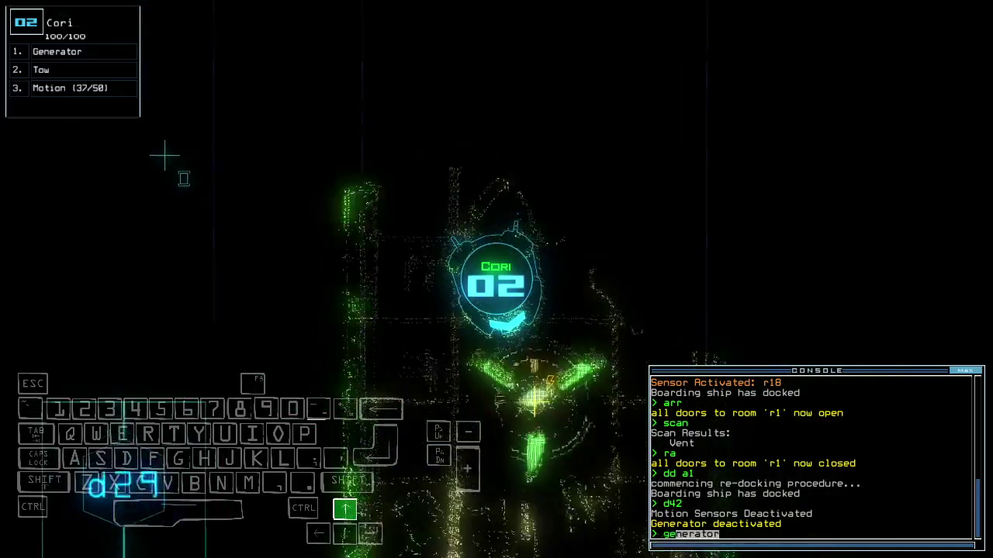
pyautogui.press('Return')
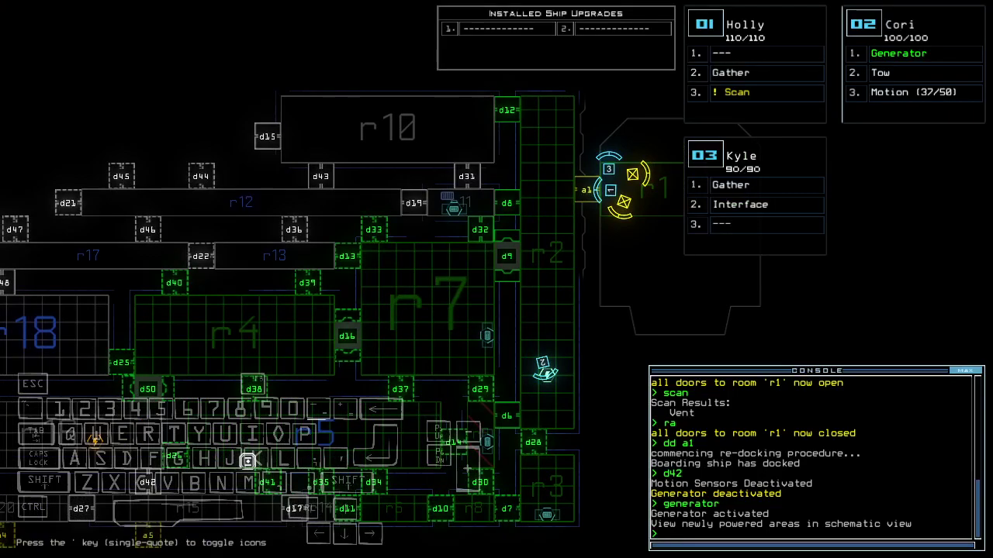
pyautogui.write('cccc')
# Close the outer doors, run motion sensors, and toggle doors d33, d28 and d37.
pyautogui.press('Return')
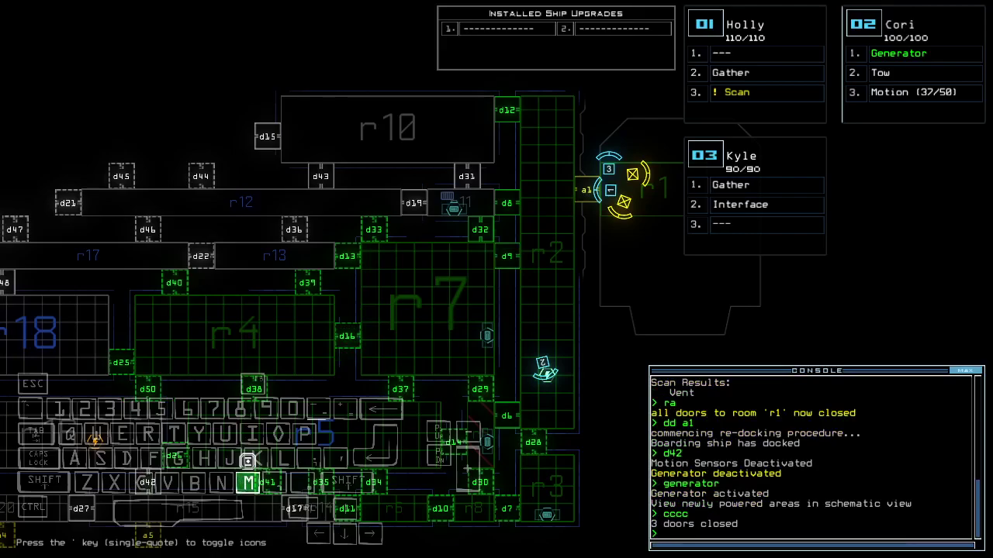
pyautogui.write('motion')
pyautogui.press('Return')
pyautogui.write('d33')
pyautogui.press('Return')
pyautogui.write('d28')
pyautogui.press('Return')
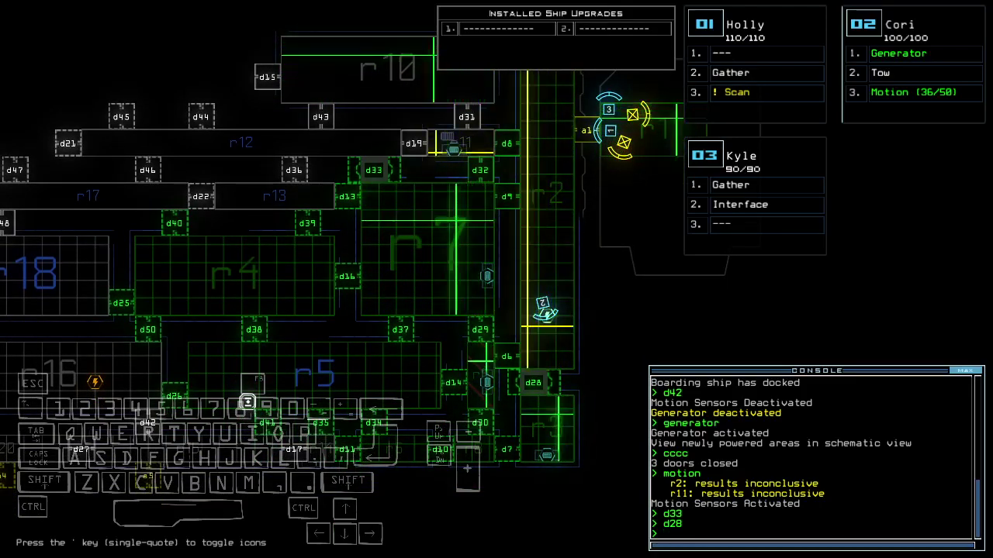
pyautogui.write('33 d37')
pyautogui.press('Return')
pyautogui.write('dd a5')
# Re-dock the shuttle at airlock a5 and toggle doors d37 and d32.
pyautogui.press('Return')
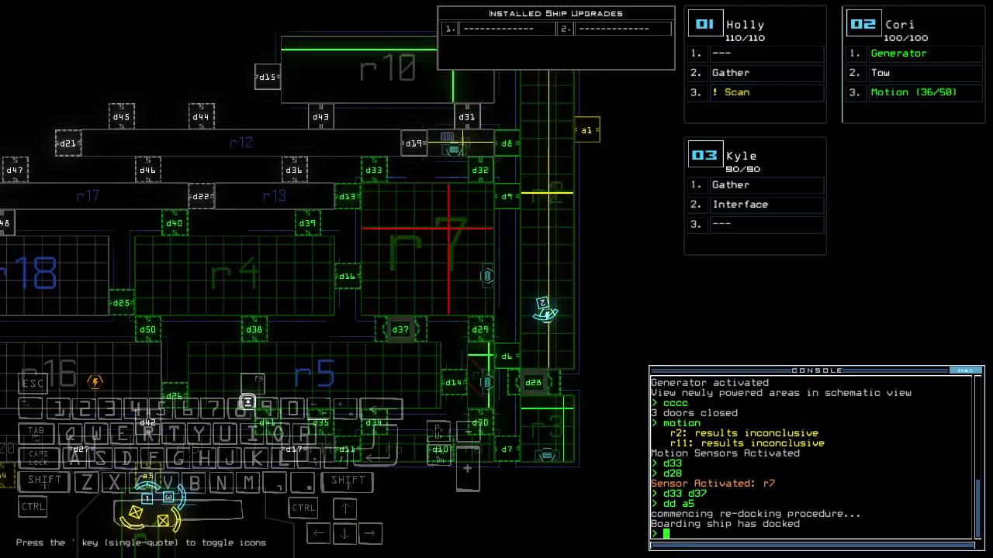
pyautogui.press('Left')
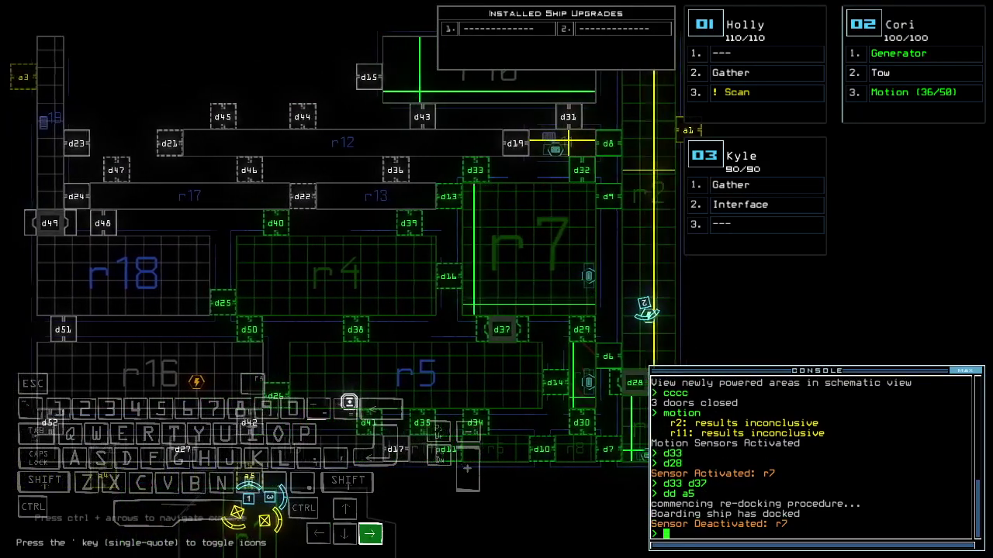
pyautogui.write('d37')
pyautogui.press('Return')
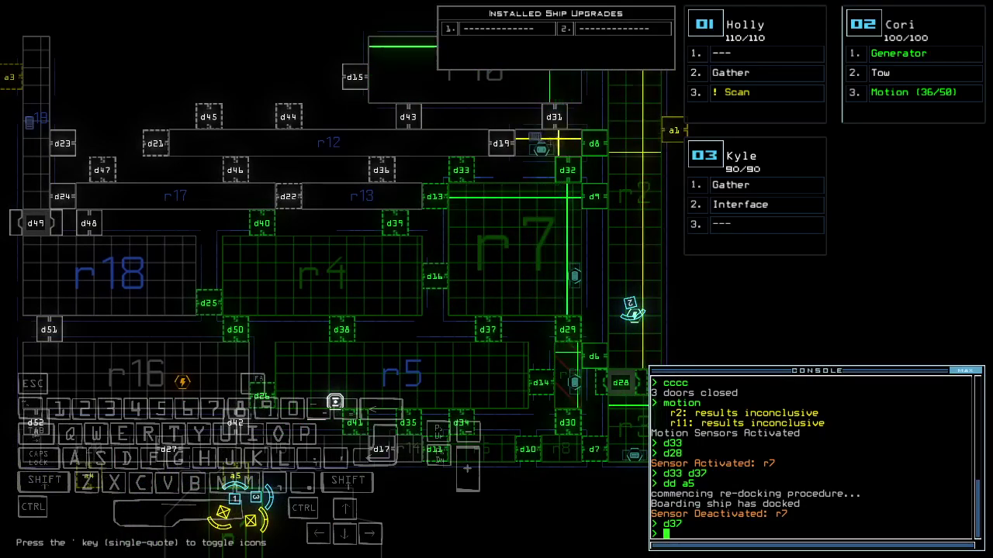
pyautogui.write('32')
pyautogui.press('Return')
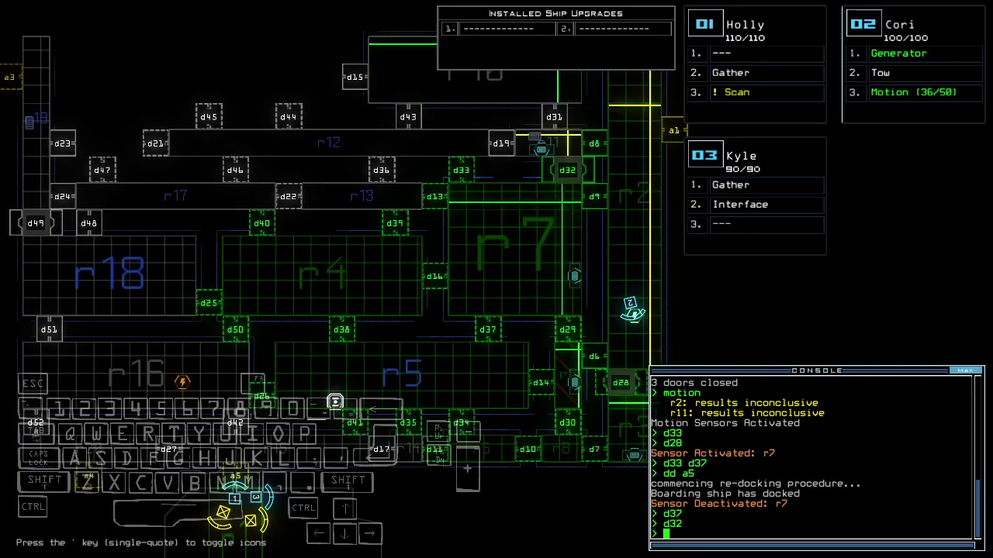
# Drive Holly in from a5, open all doors to r1, and find nothing in r15.
pyautogui.press('Up')
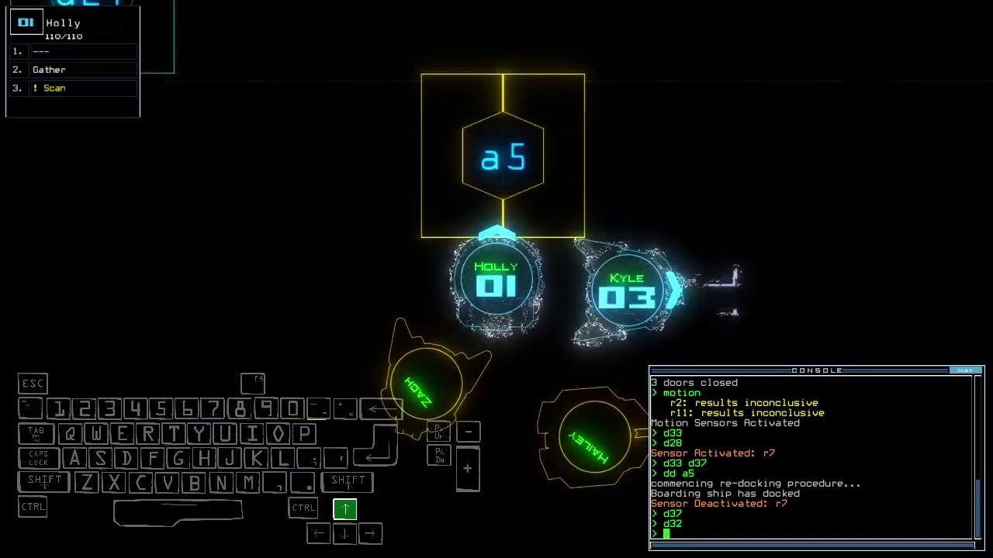
pyautogui.write('rr')
pyautogui.press('Return')
pyautogui.press('Up')
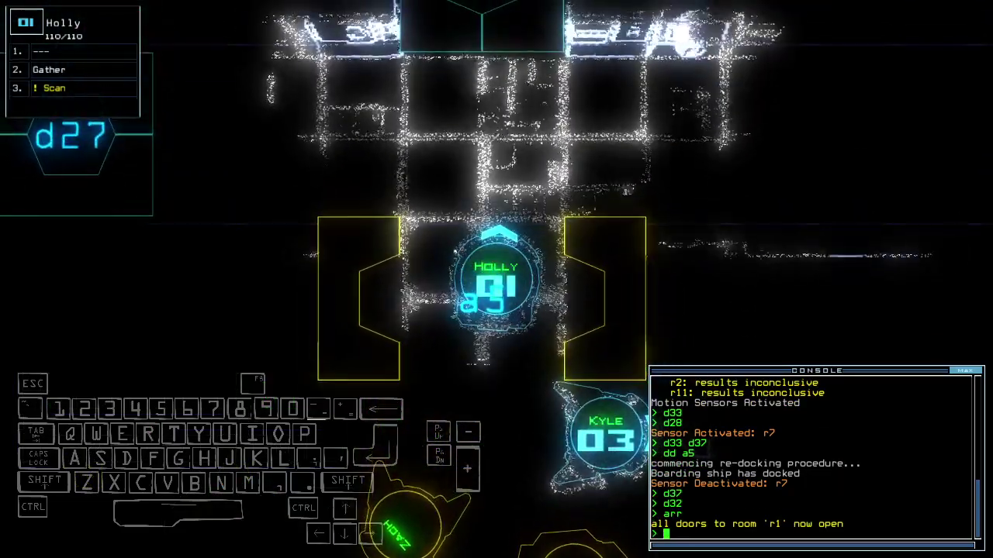
pyautogui.write('i')
pyautogui.press('Return')
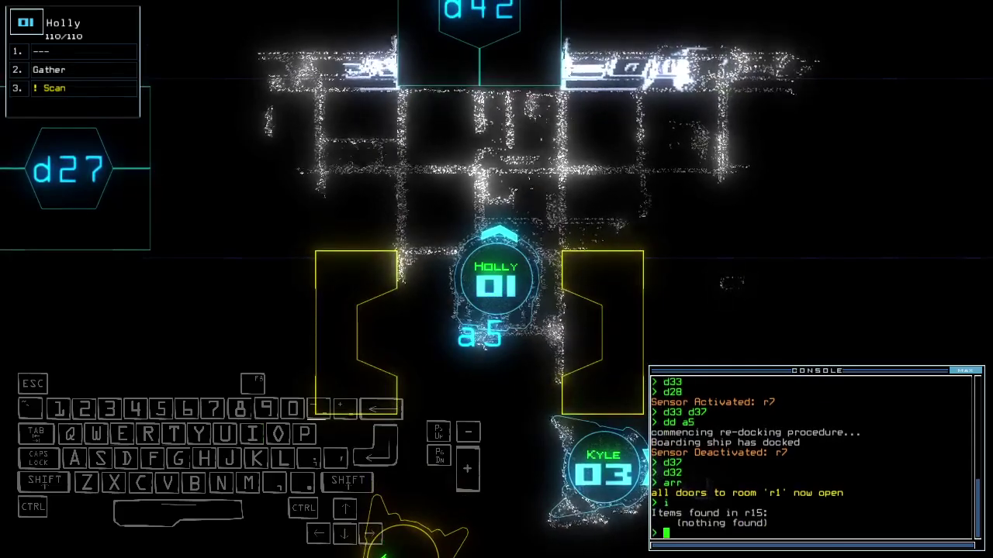
pyautogui.press('space')
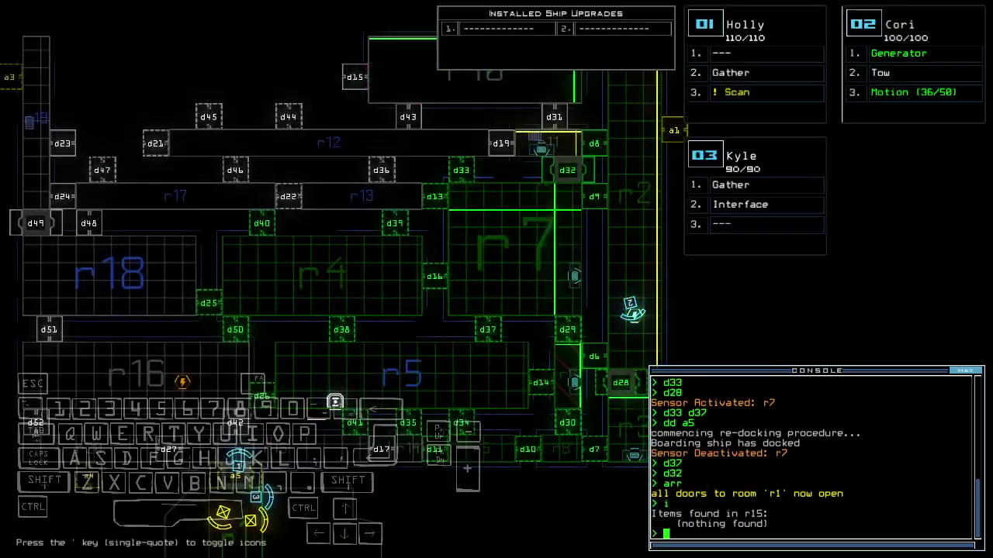
pyautogui.write('2te')
# Search Holly's room for items and check the elapsed mission time.
pyautogui.press('Return')
pyautogui.press('Up')
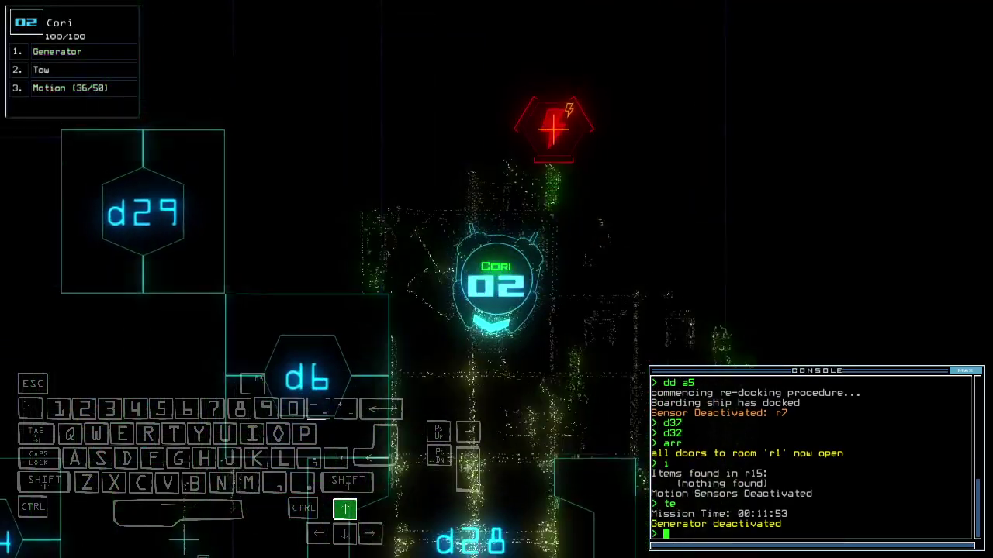
pyautogui.press('1')
pyautogui.press('i')
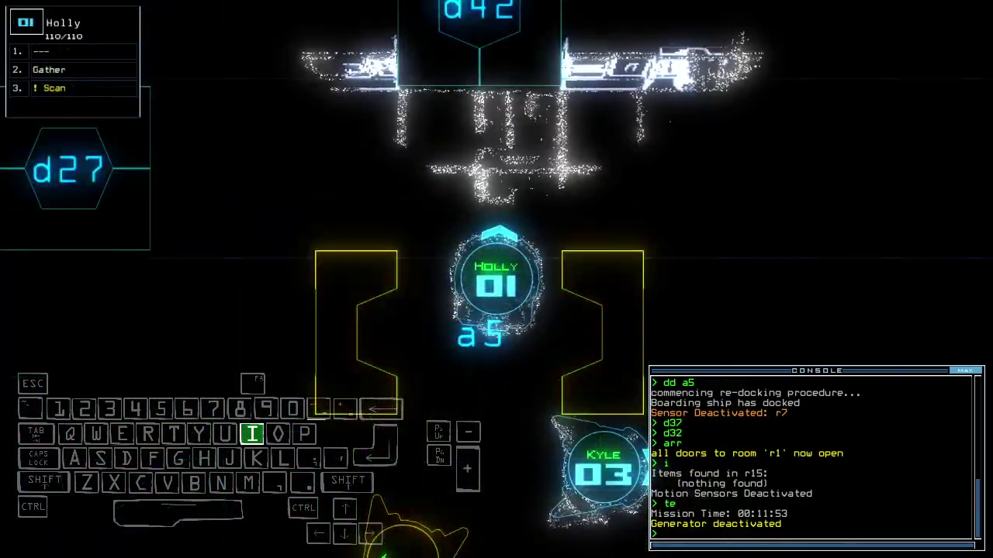
pyautogui.press('Return')
pyautogui.write('te')
pyautogui.press('Return')
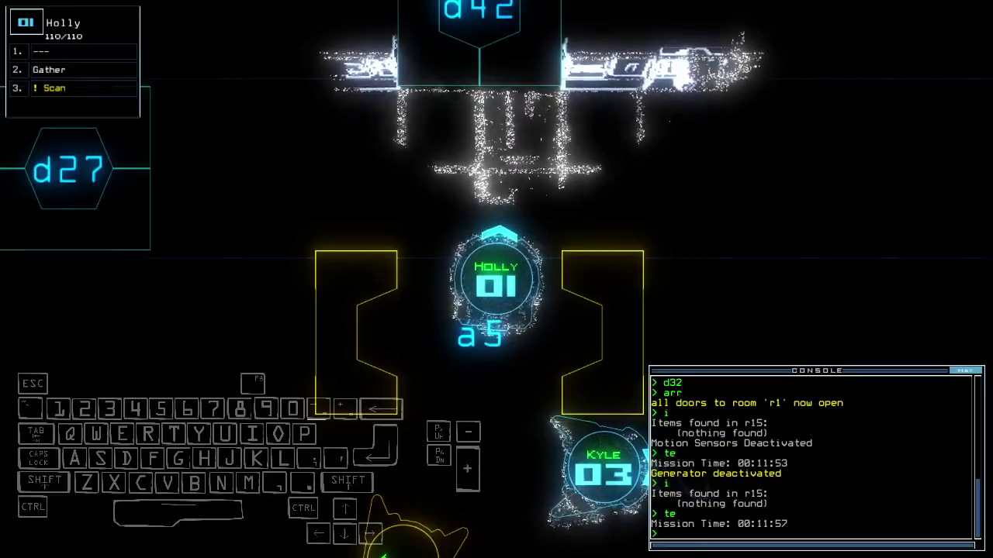
# Maneuver Holly back, right, forward and left around the room, checking mission time.
pyautogui.press('Down')
pyautogui.press('Right')
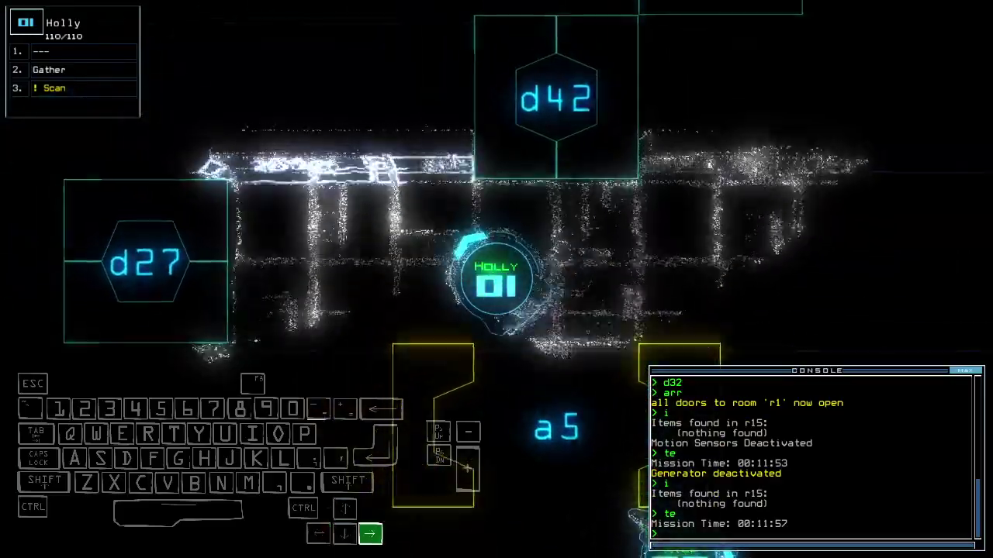
pyautogui.write('te')
pyautogui.press('Return')
pyautogui.press('Up')
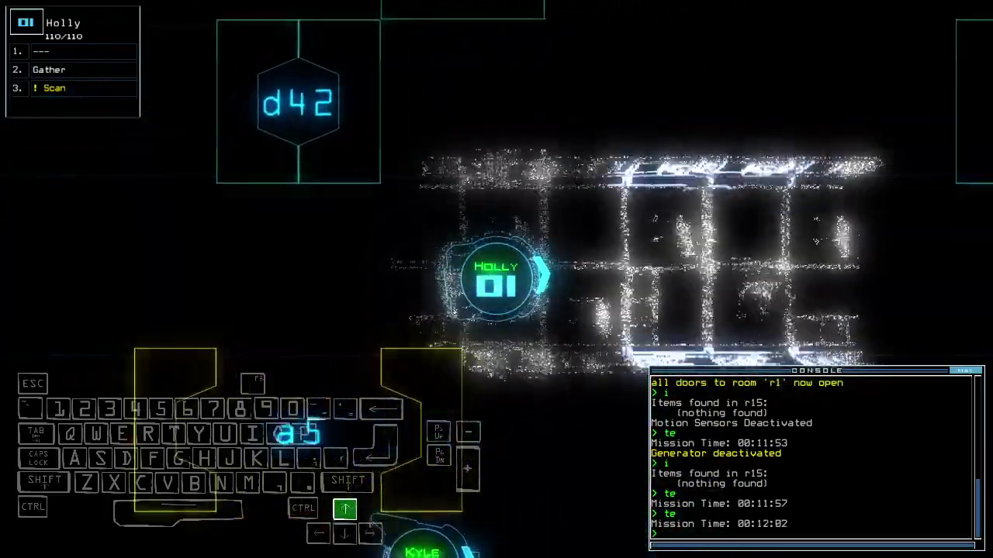
pyautogui.press('Left')
pyautogui.press('Down')
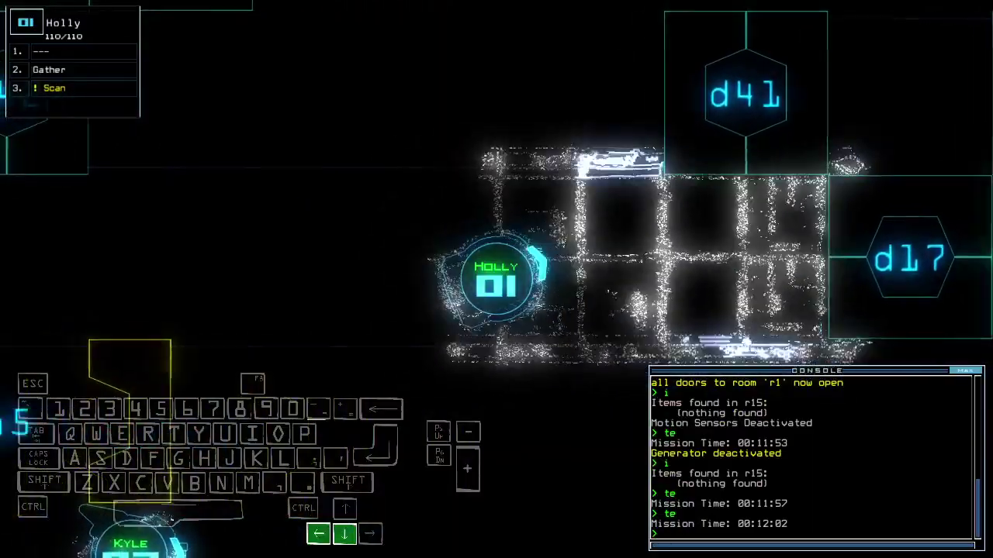
# Have Cori reactivate the generator, restore motion sensors, and drive Holly up the corridor.
pyautogui.press('2')
pyautogui.press('Down')
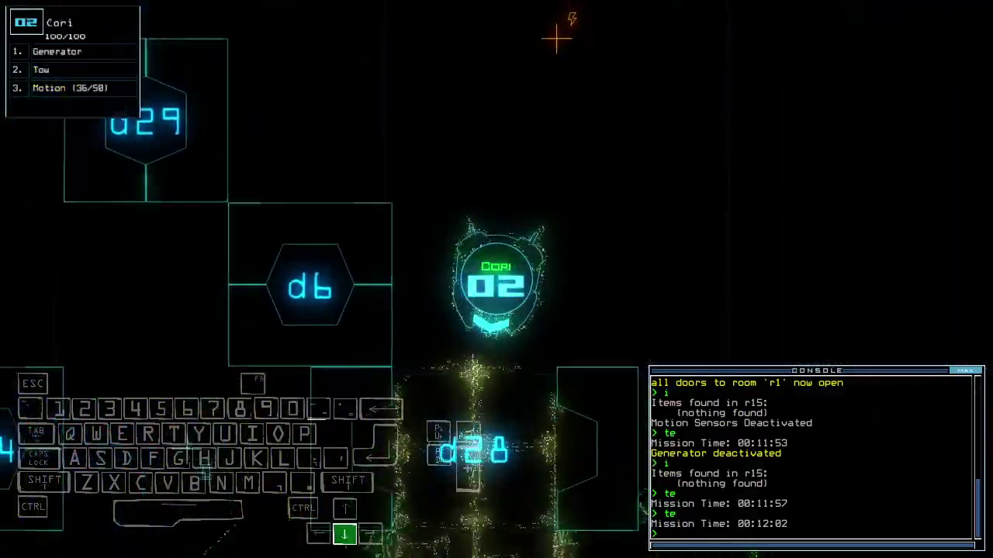
pyautogui.write('g')
pyautogui.press('Return')
pyautogui.press('space')
pyautogui.write('motion')
pyautogui.press('Return')
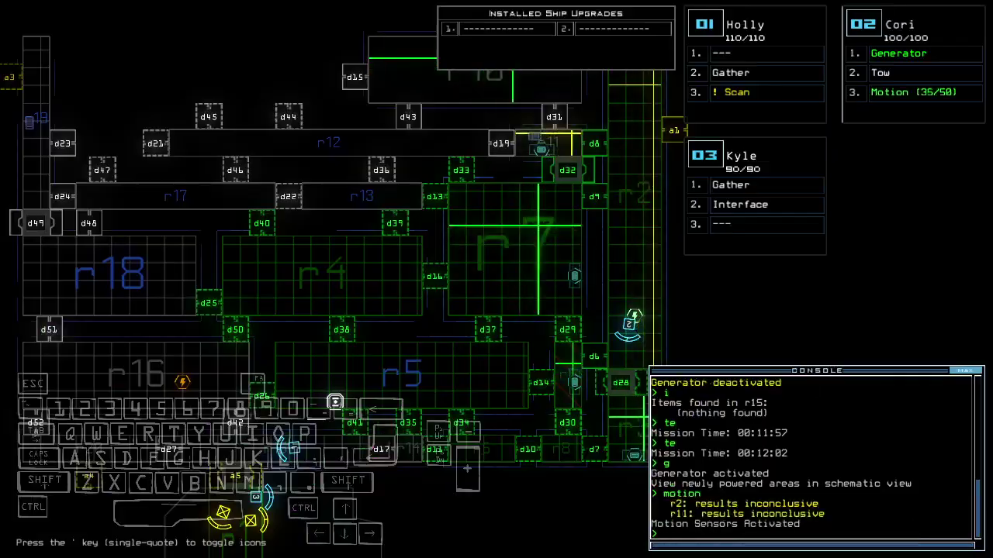
pyautogui.press('1')
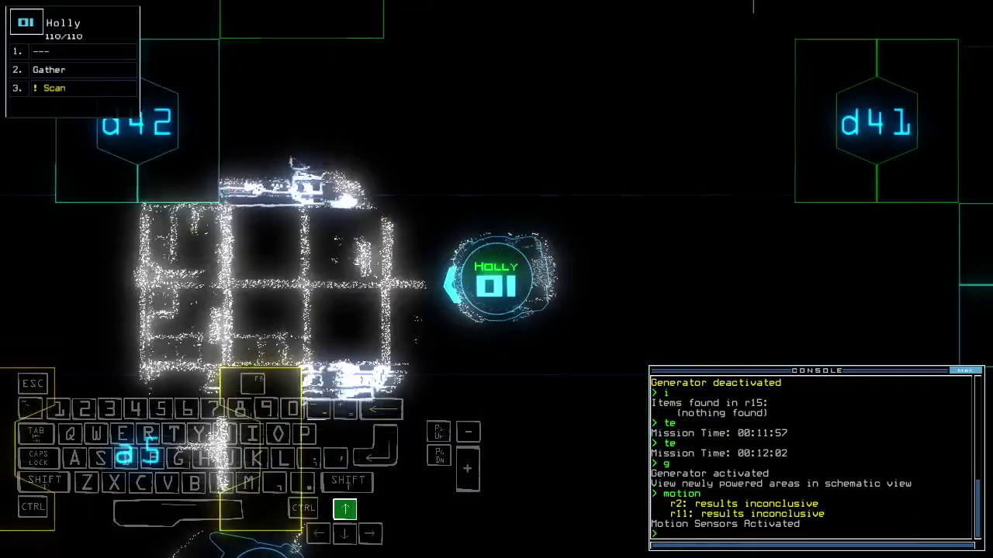
pyautogui.press('Up')
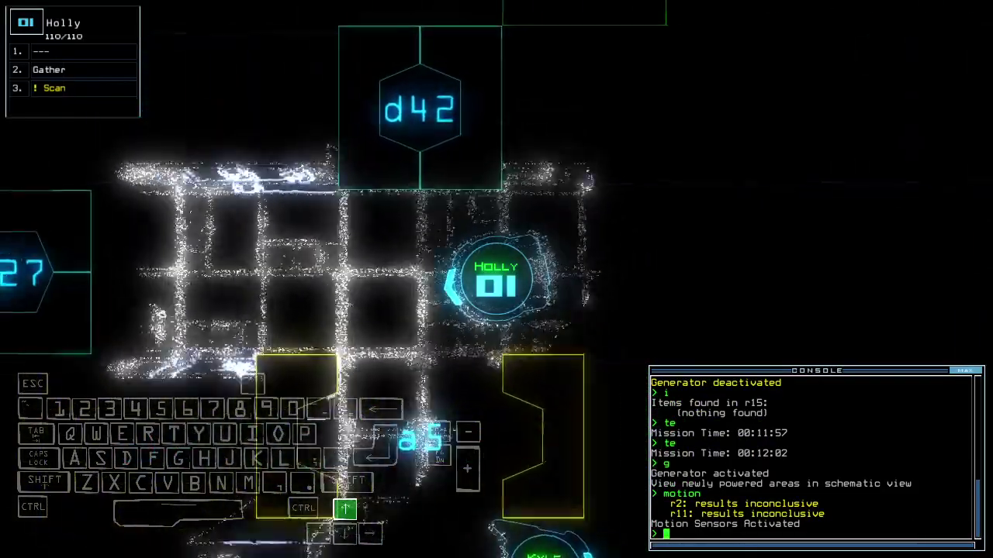
pyautogui.press('Up')
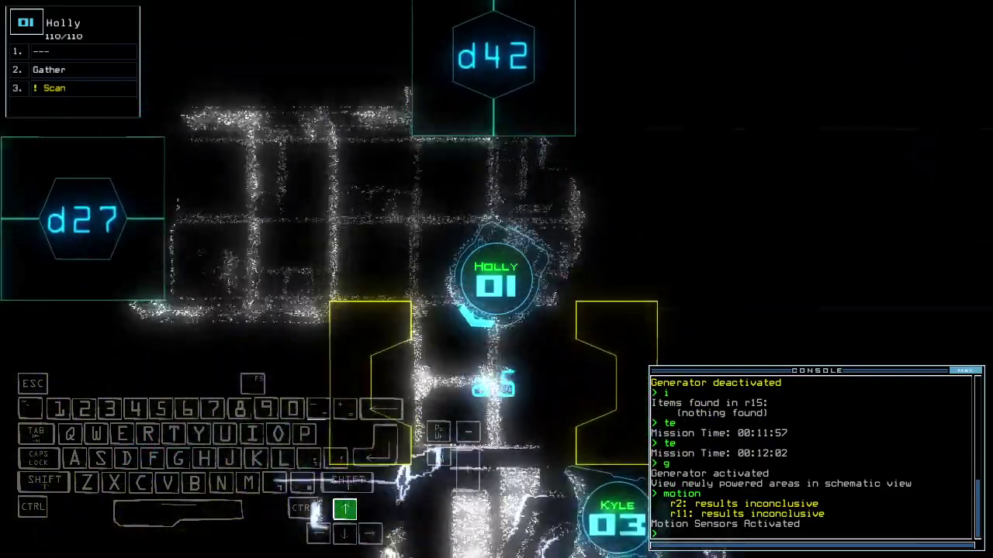
pyautogui.write('r1')
# Close all doors to room r1 and toggle doors d41 and d32.
pyautogui.press('Return')
pyautogui.press('space')
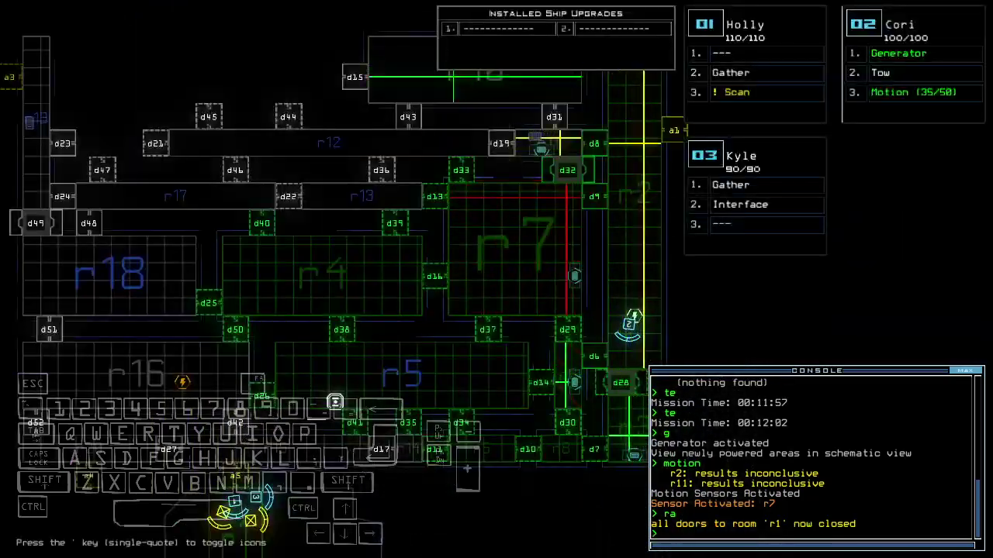
pyautogui.write('41')
pyautogui.press('Return')
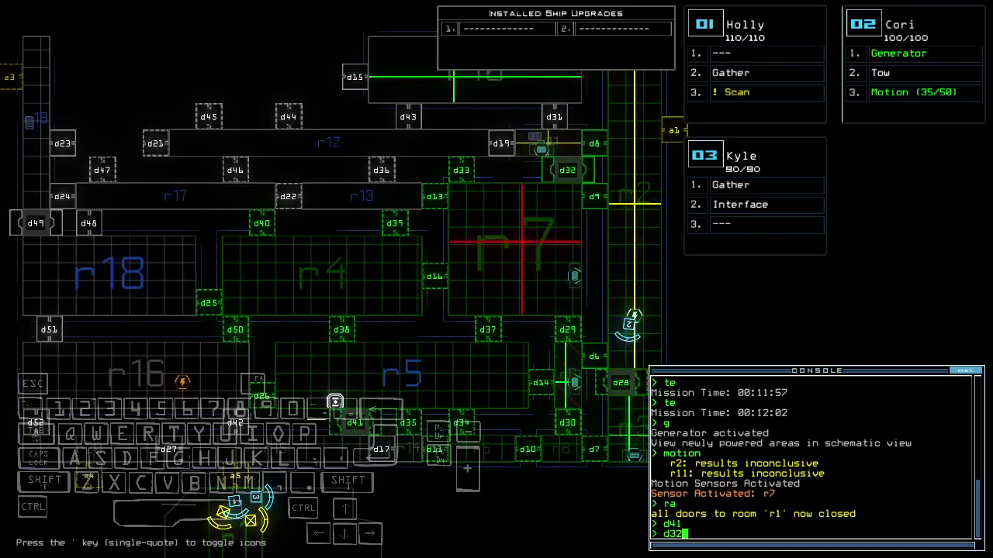
pyautogui.press('Return')
# Check Kyle's camera view beside the a5 dock.
pyautogui.press('space')
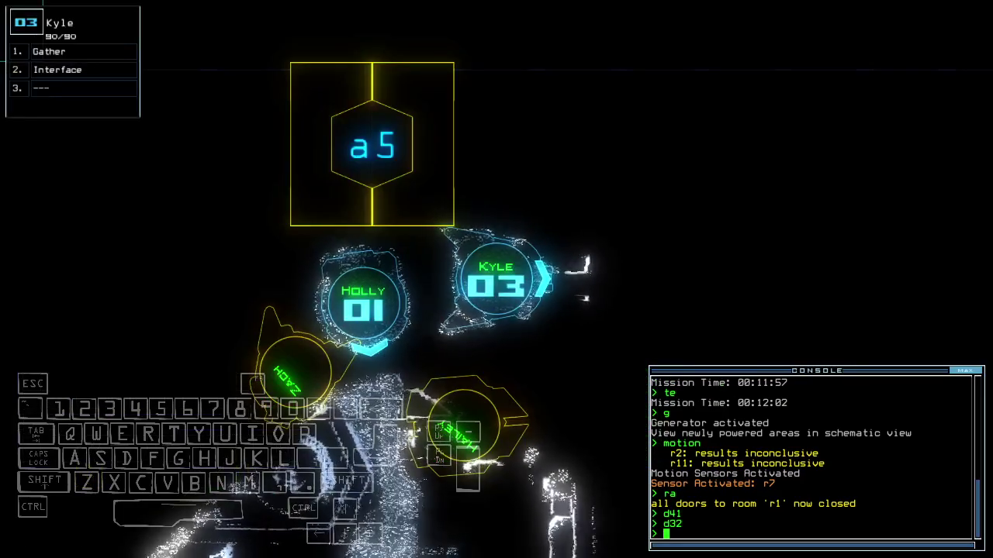
pyautogui.press('space')
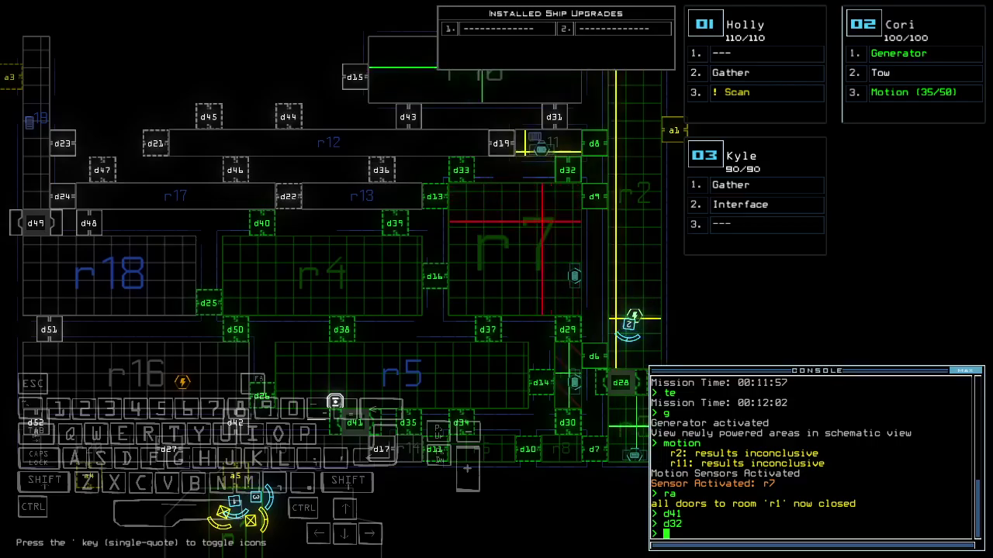
pyautogui.press('3')
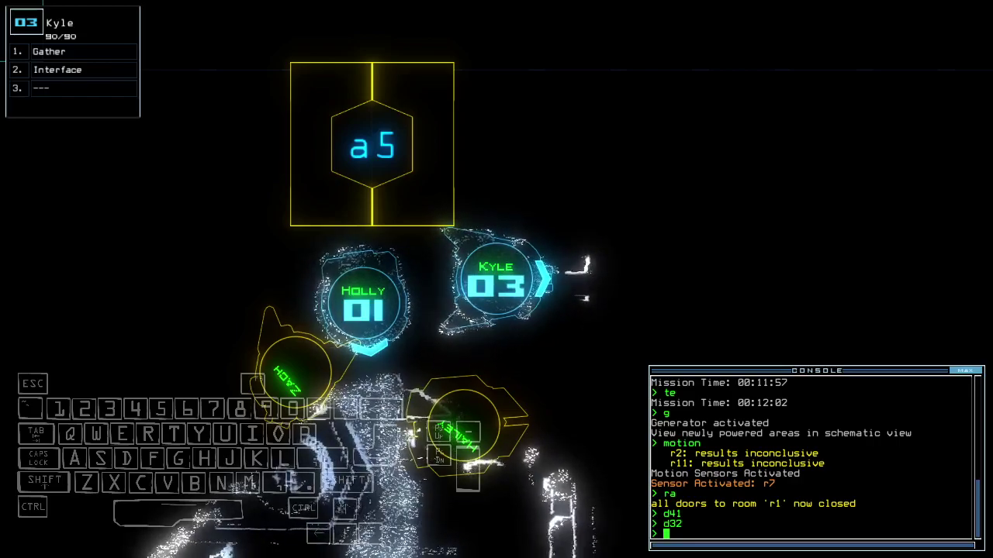
pyautogui.press('space')
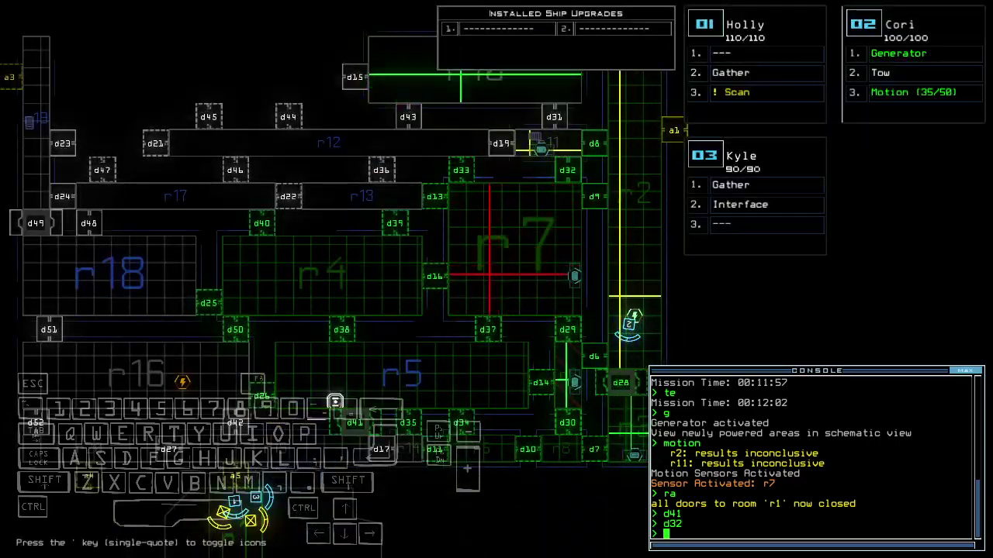
pyautogui.press('space')
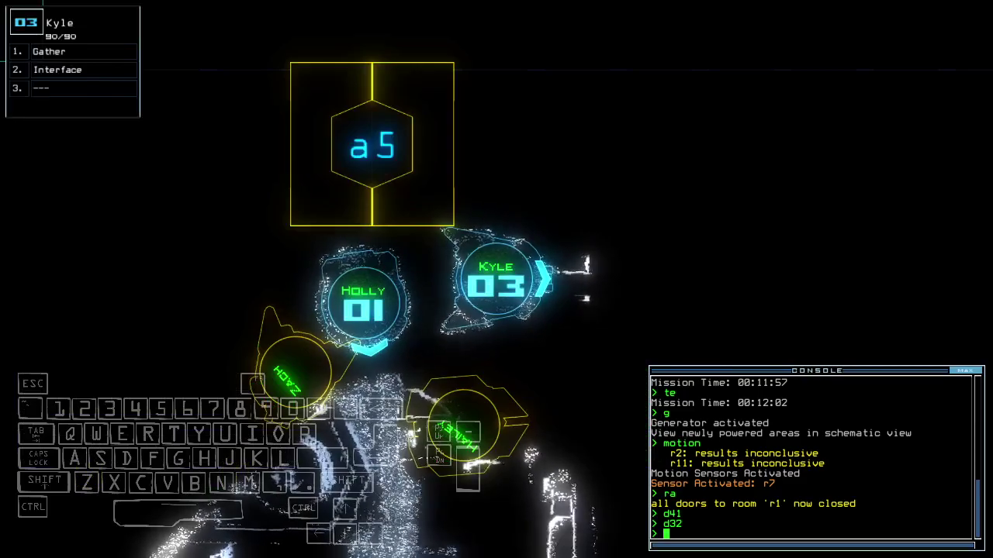
# Steer Holly toward the a5 dock, glancing at the schematic.
pyautogui.press('1')
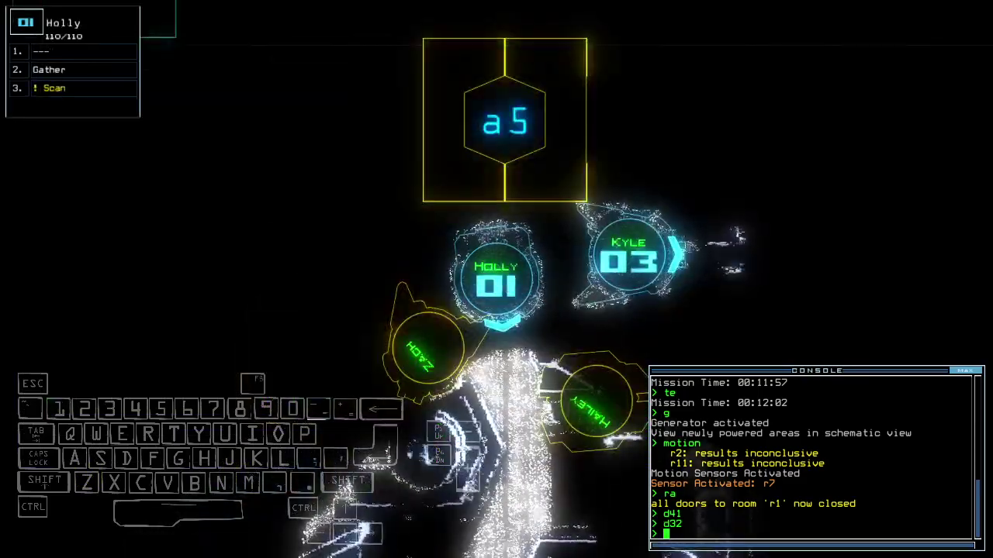
pyautogui.press('Left')
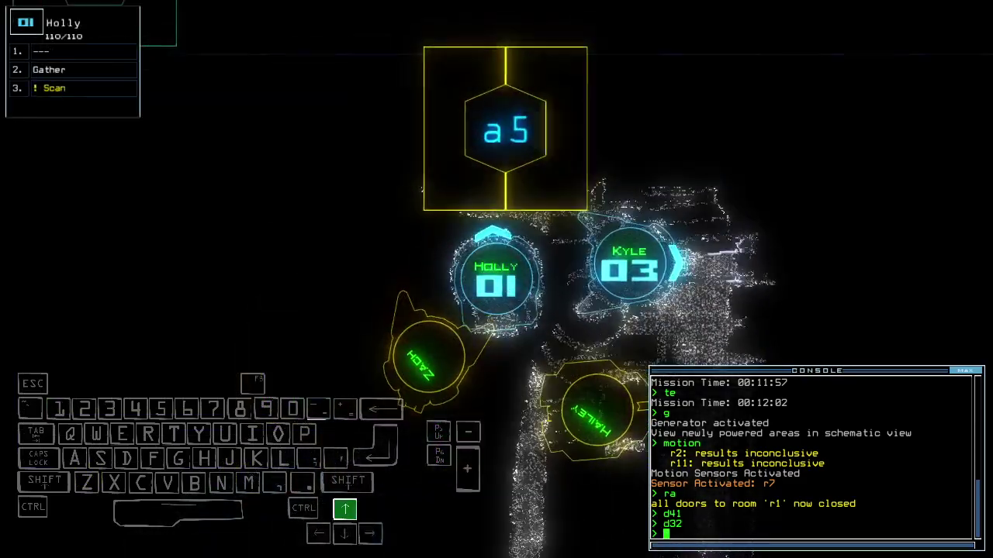
pyautogui.press('space')
pyautogui.press('space')
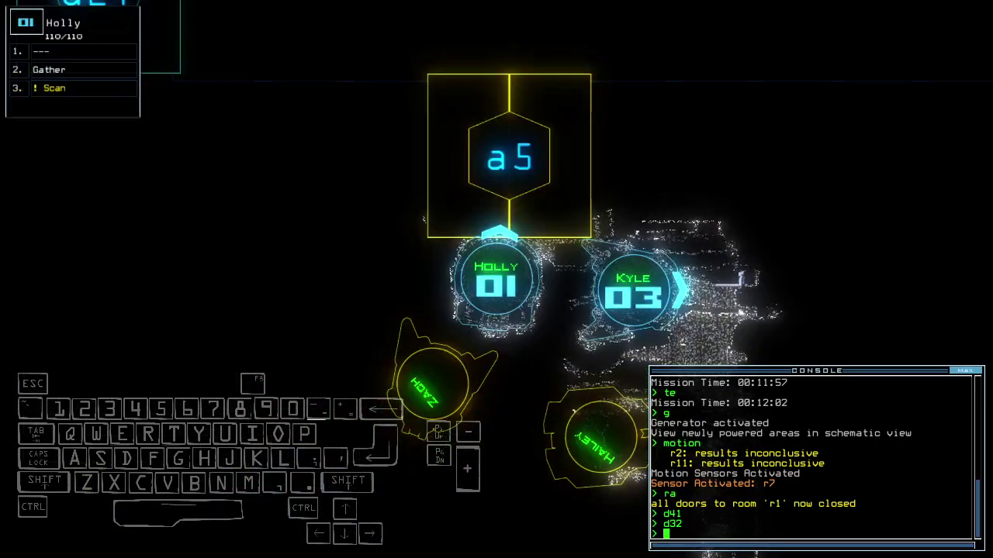
pyautogui.press('space')
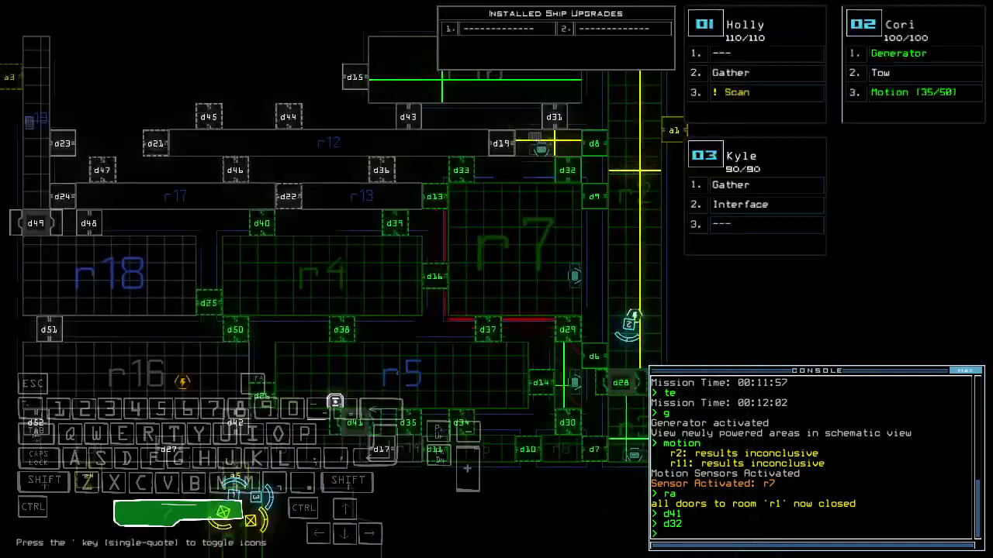
pyautogui.write('te')
# Check mission time (00:12:55), back Kyle toward the dock, and recheck it (00:13:10).
pyautogui.press('Return')
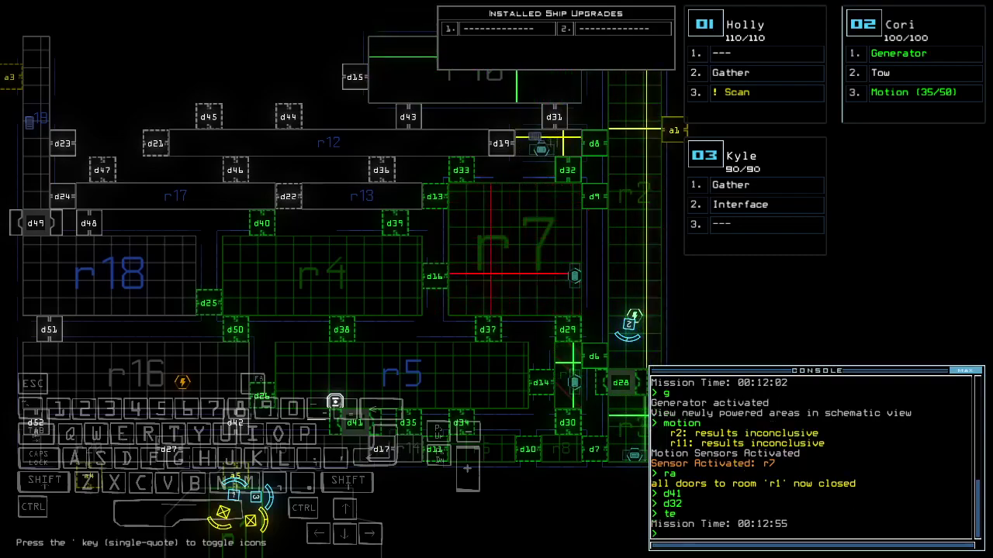
pyautogui.press('3')
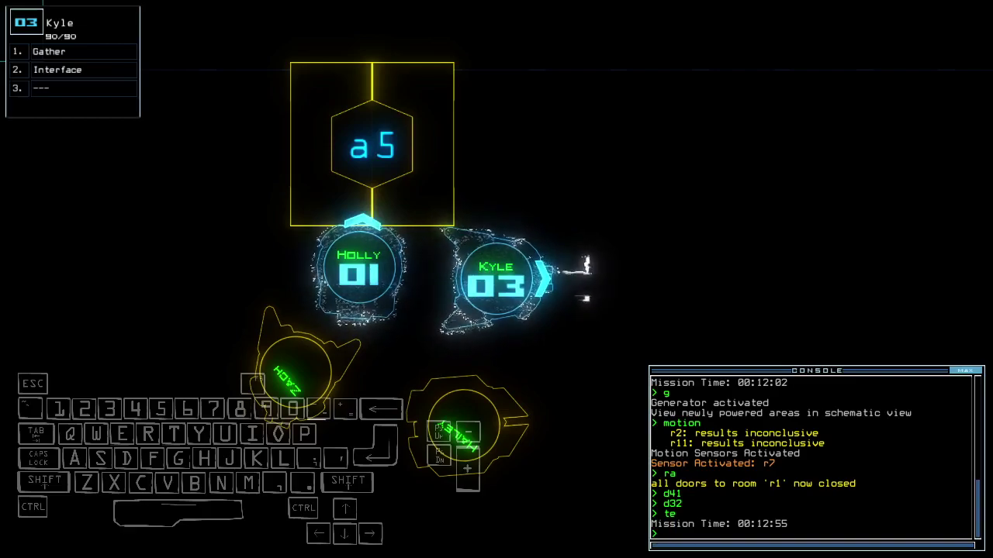
pyautogui.press('Down')
pyautogui.press('1')
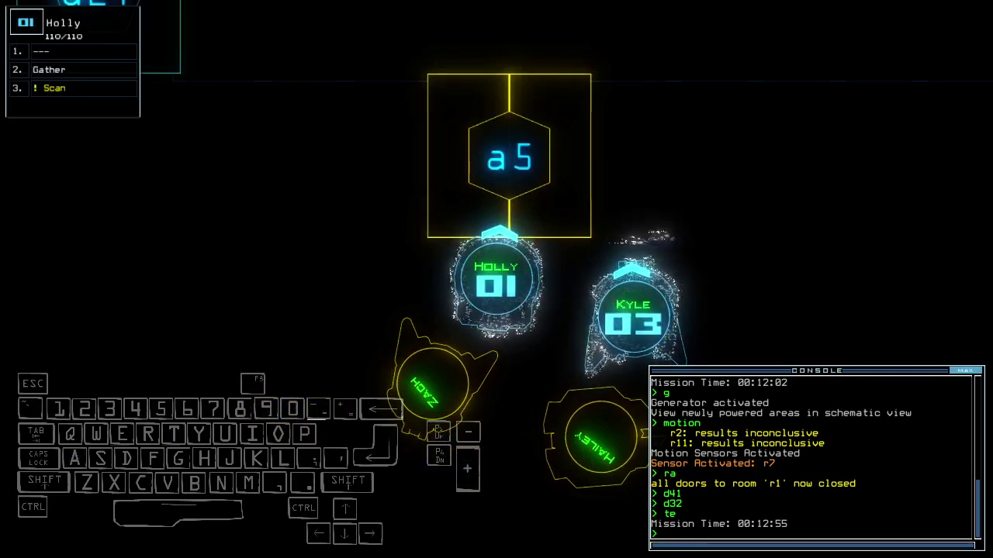
pyautogui.write('te')
pyautogui.press('Return')
# Alternate between Kyle, Holly and the schematic to confirm both sit beside a5.
pyautogui.press('3')
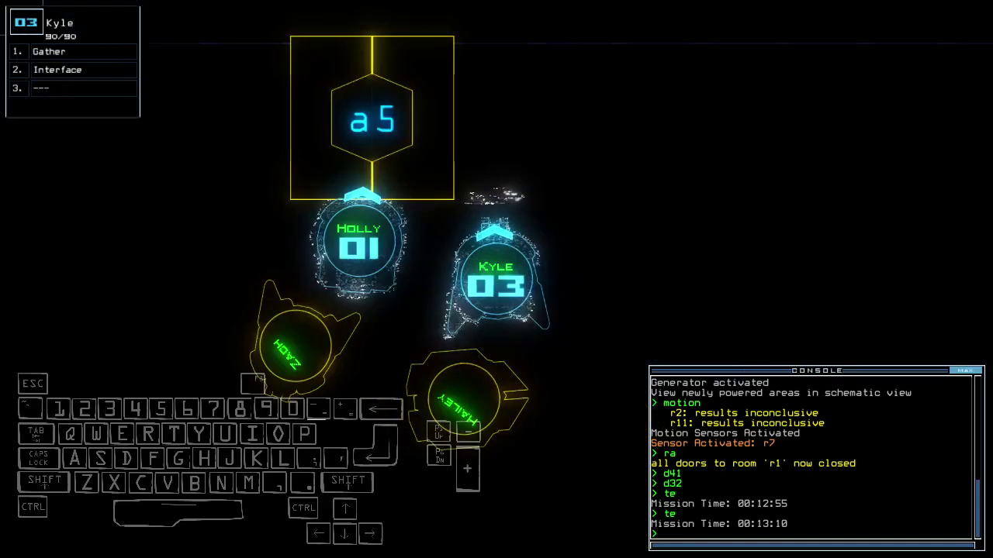
pyautogui.press('Tab')
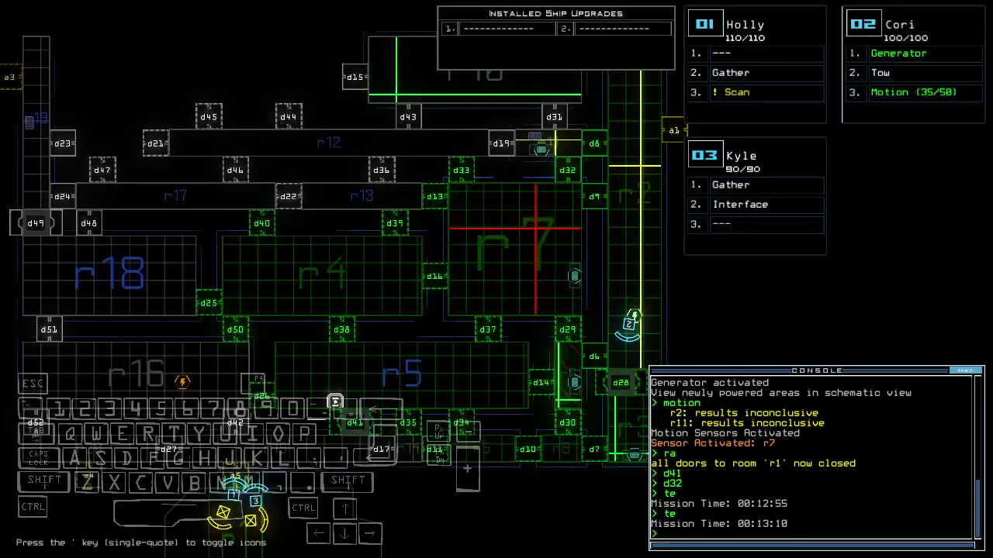
pyautogui.press('space')
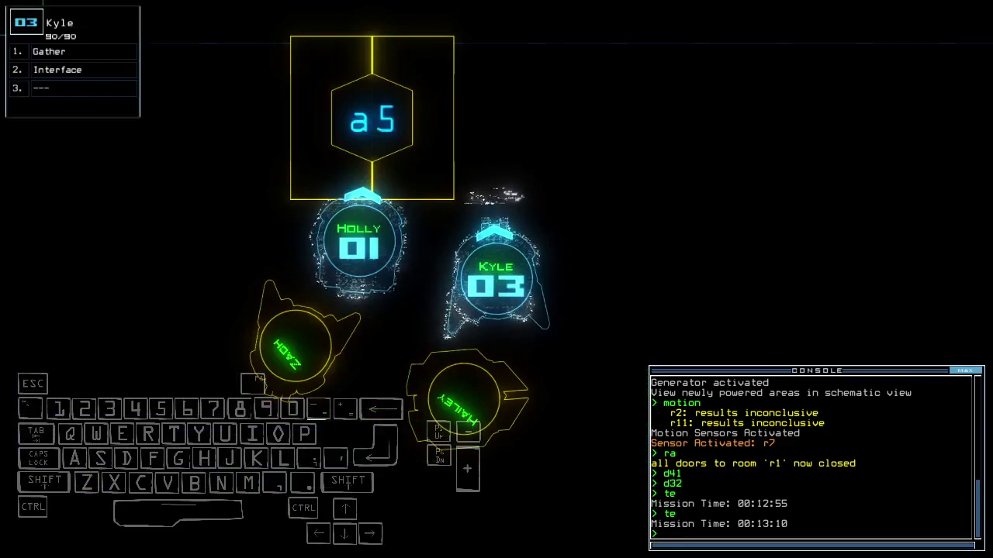
pyautogui.press('space')
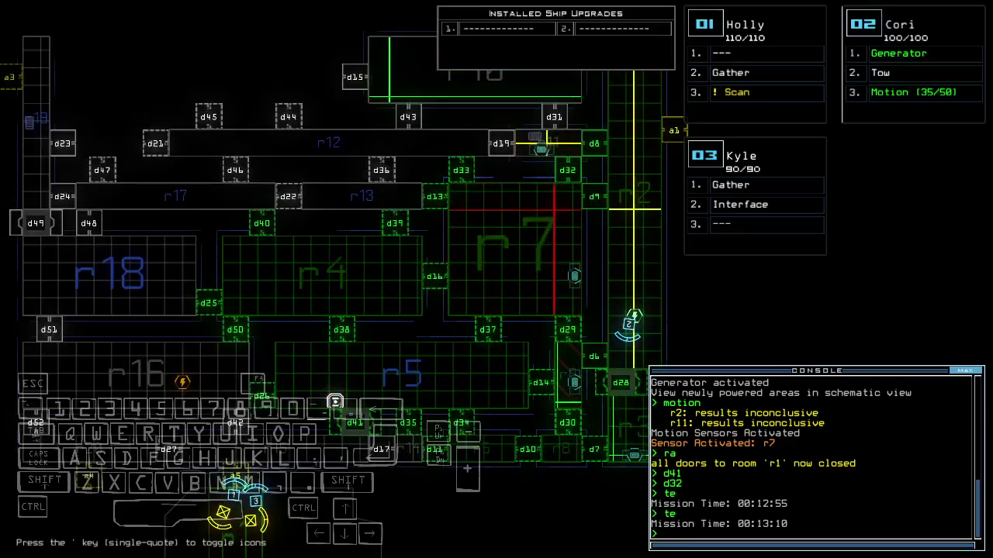
pyautogui.press('2')
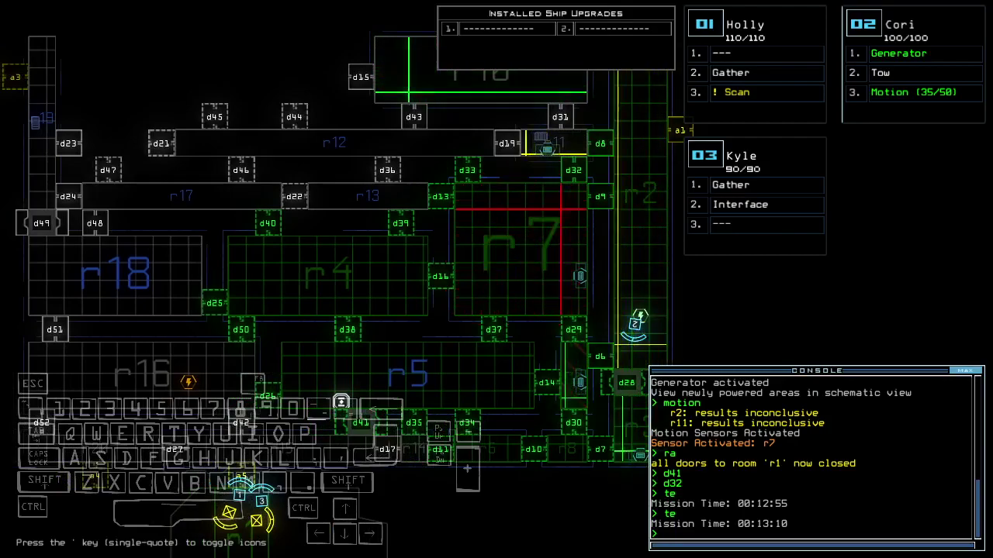
pyautogui.press('3')
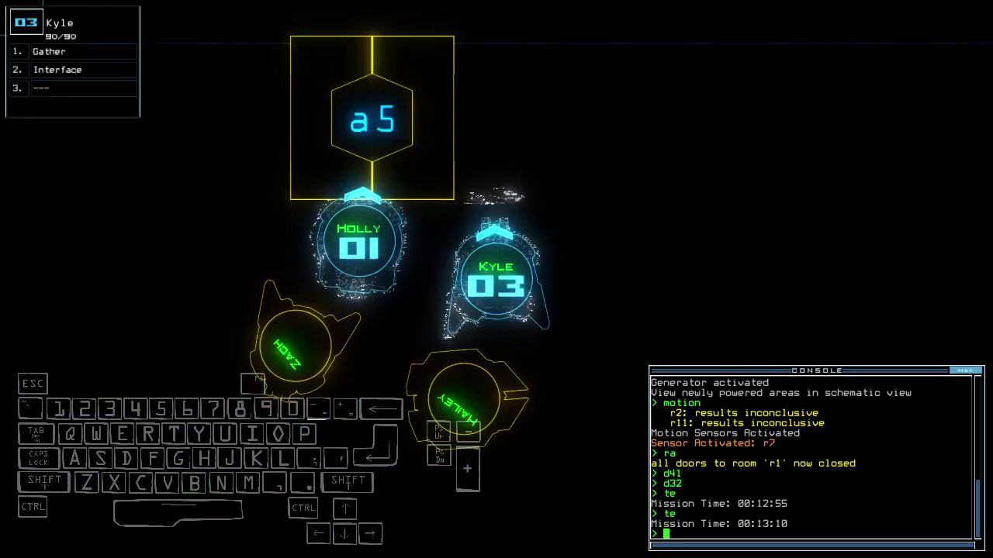
pyautogui.press('1')
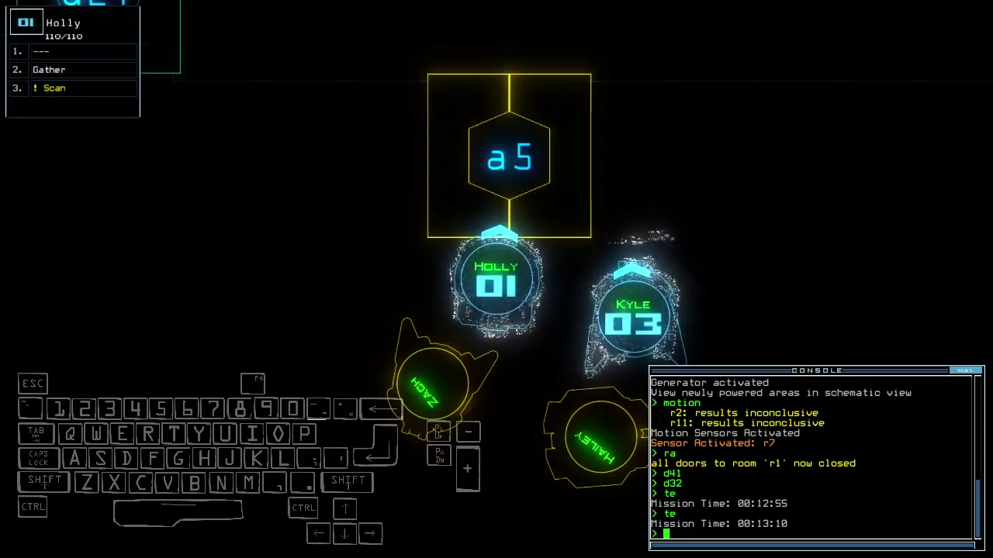
pyautogui.press('space')
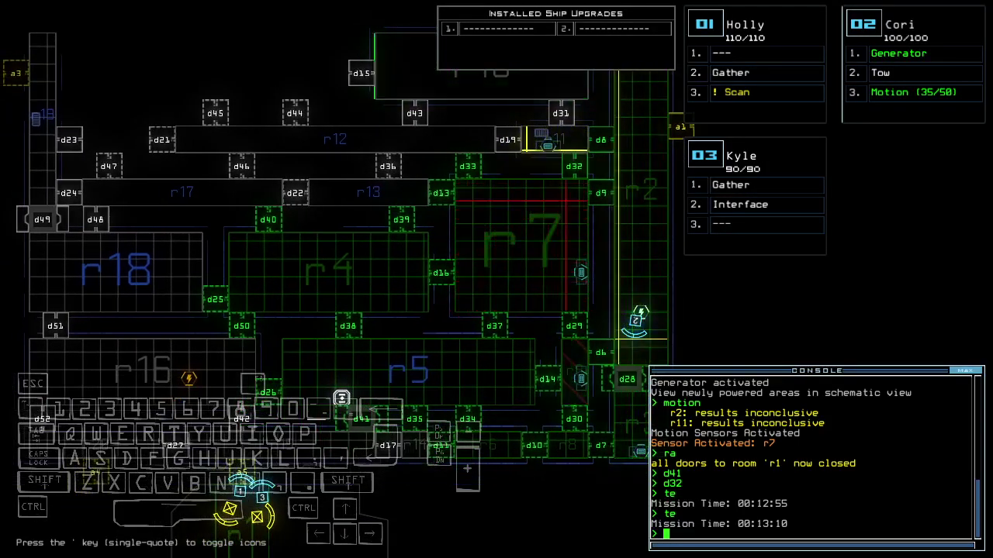
pyautogui.press('3')
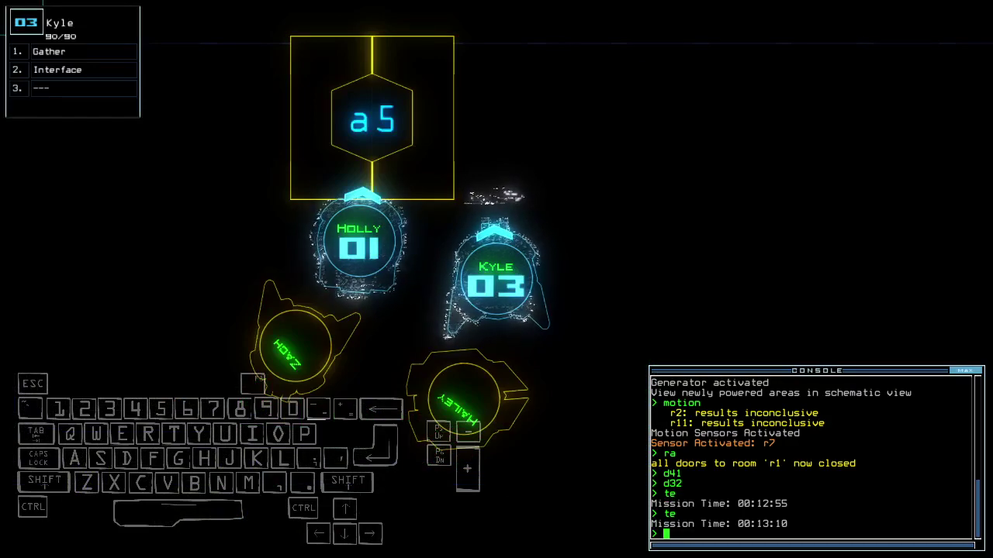
pyautogui.write('1ar')
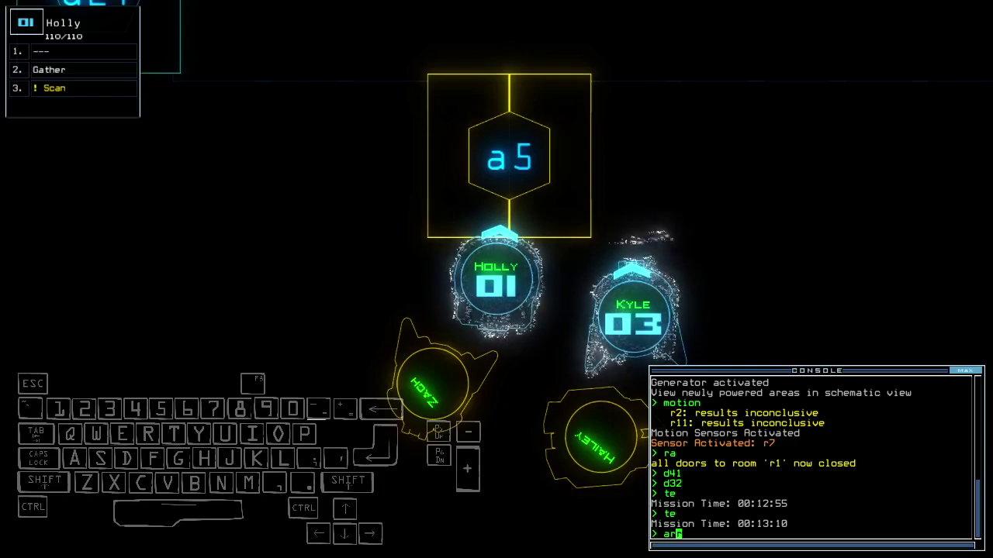
# Toggle two doors, open room r1's doors, and operate door d28 beside Cori.
pyautogui.press('space')
pyautogui.press('space')
pyautogui.write('c')
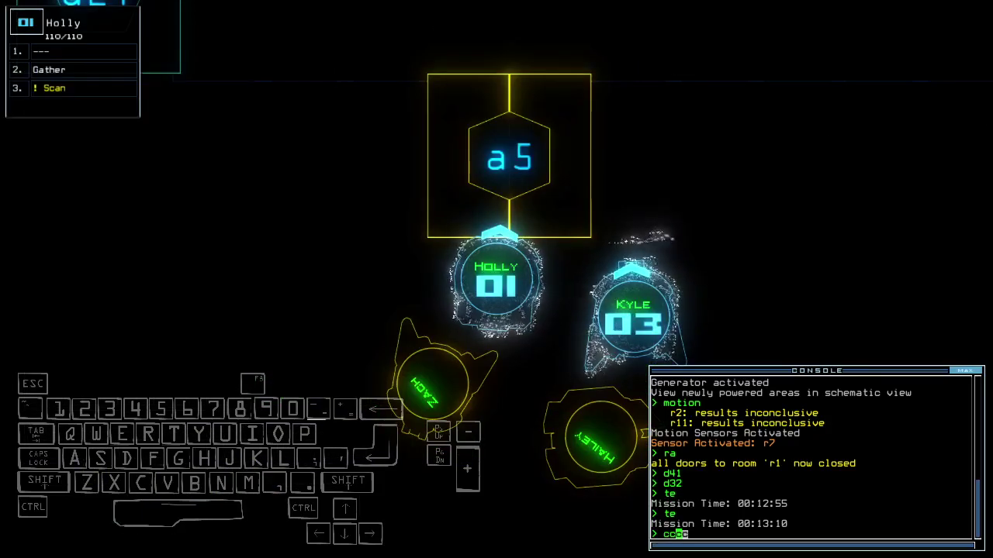
pyautogui.write('cc')
pyautogui.press('Return')
pyautogui.write('rr')
pyautogui.press('Return')
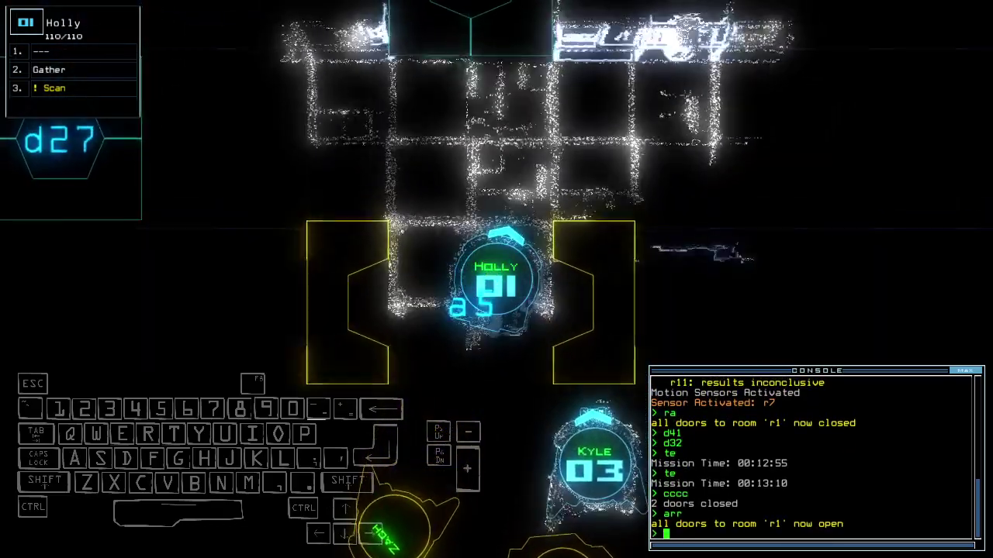
pyautogui.press('space')
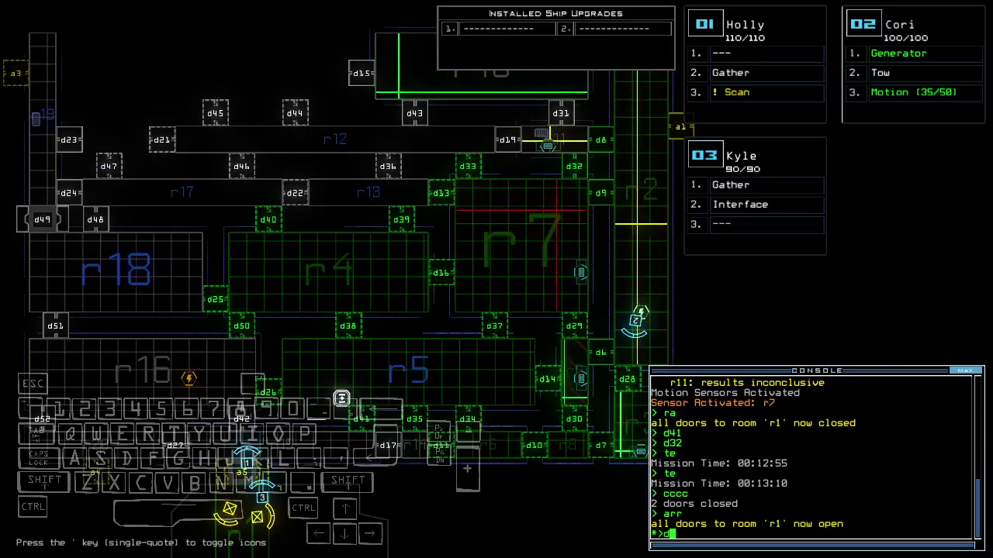
pyautogui.write('d28')
pyautogui.press('Return')
pyautogui.press('space')
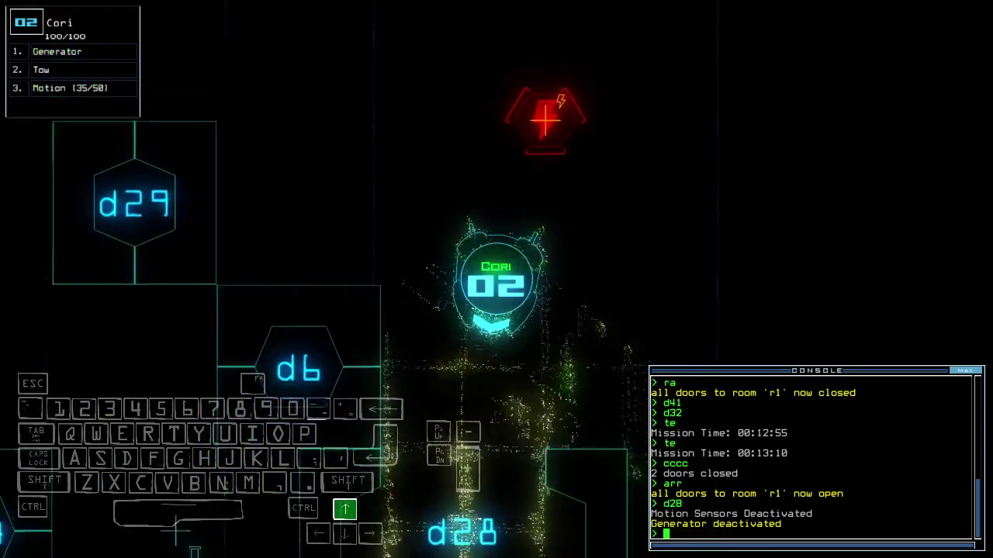
pyautogui.press('space')
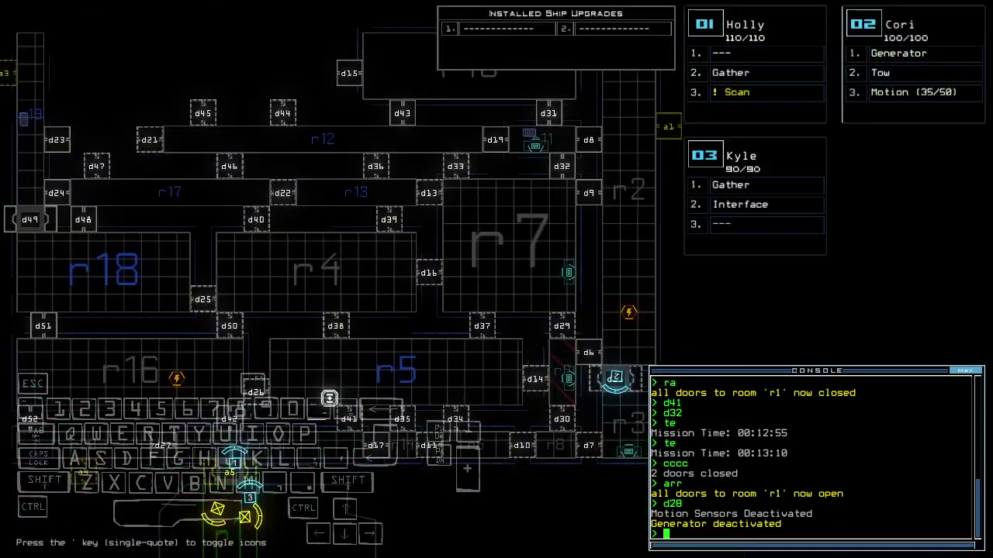
# Check mission time (00:13:51), find nothing in r15, and seal all doors to r1.
pyautogui.press('space')
pyautogui.write('te')
pyautogui.press('Return')
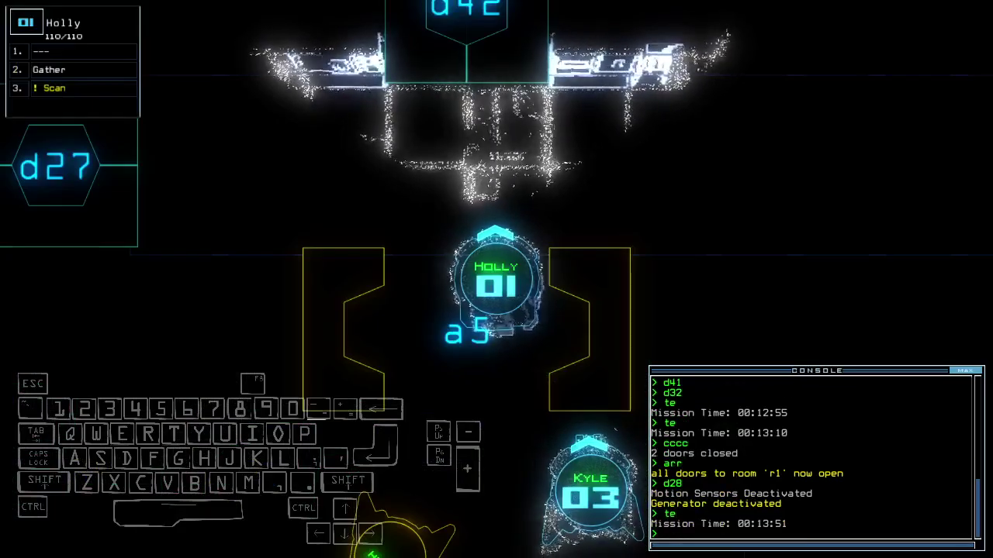
pyautogui.write('i')
pyautogui.press('Return')
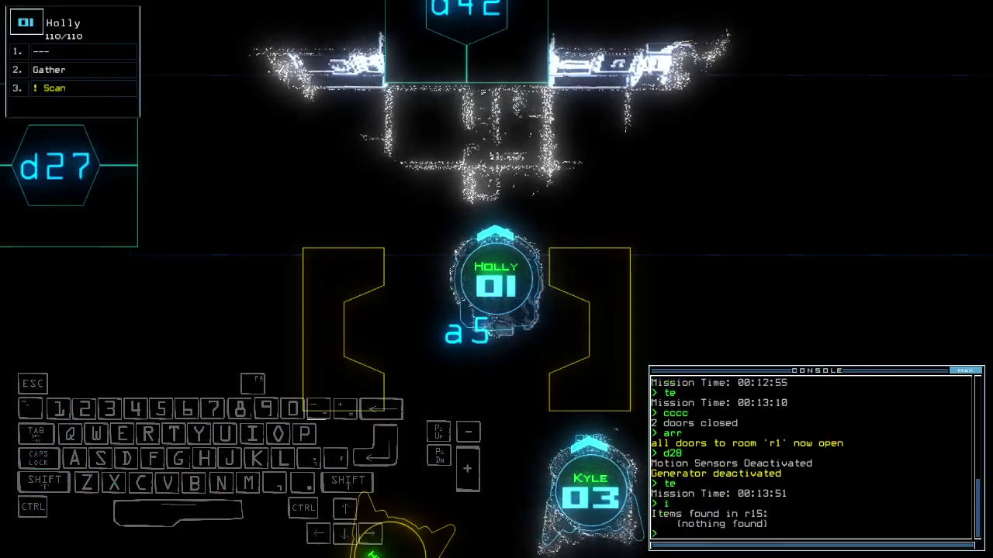
pyautogui.press('Down')
pyautogui.press('space')
pyautogui.write('ra')
pyautogui.press('Return')
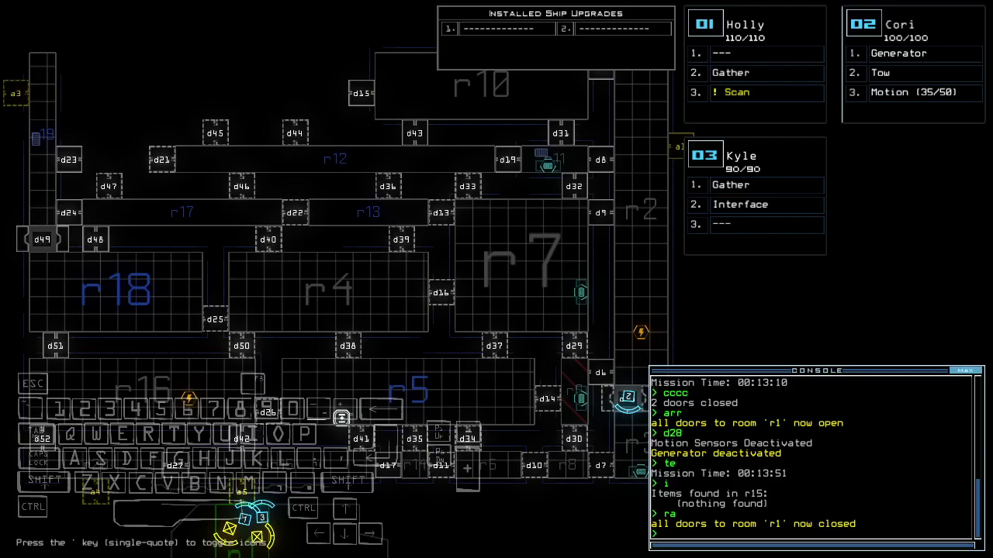
pyautogui.press('Right')
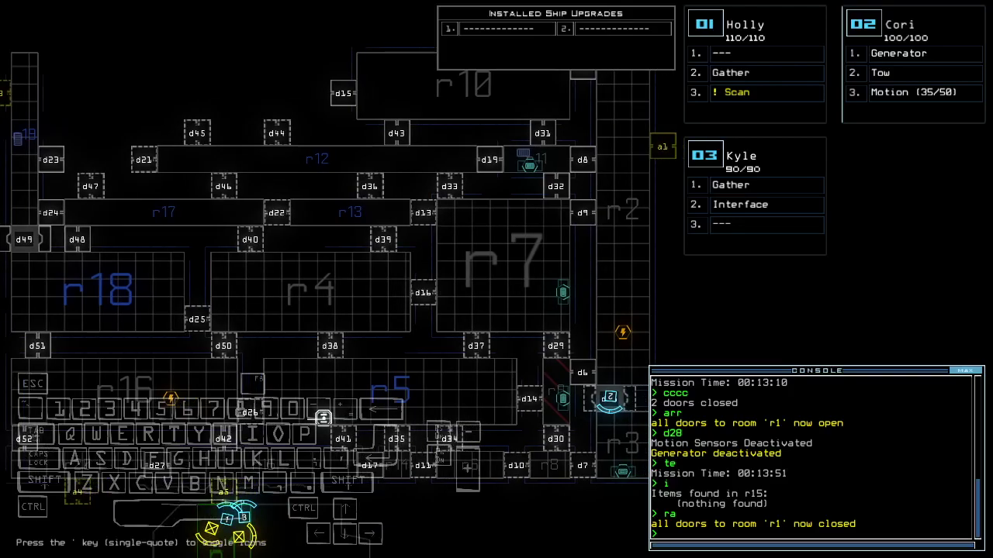
pyautogui.scroll(3, 811, 457)
pyautogui.scroll(3, 810, 458)
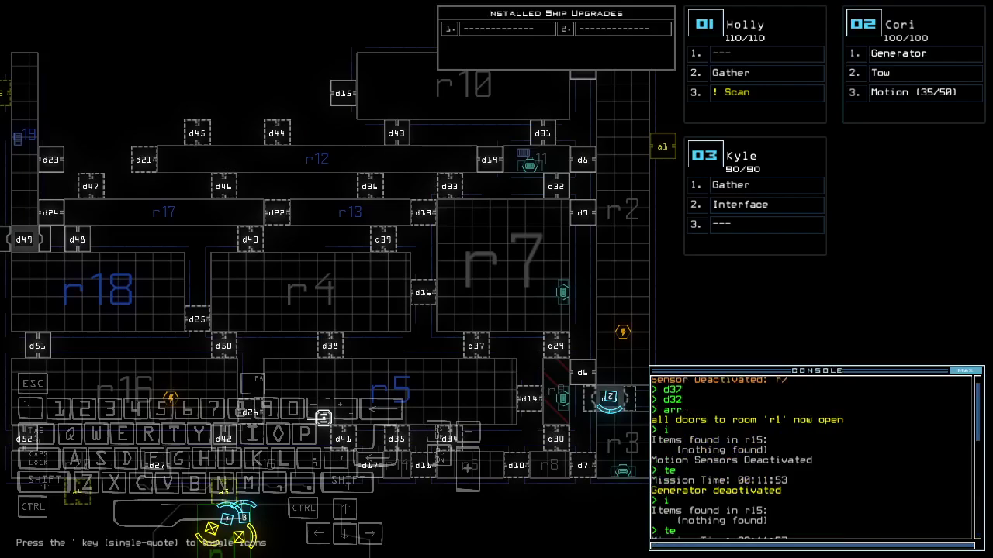
pyautogui.scroll(2, 810, 457)
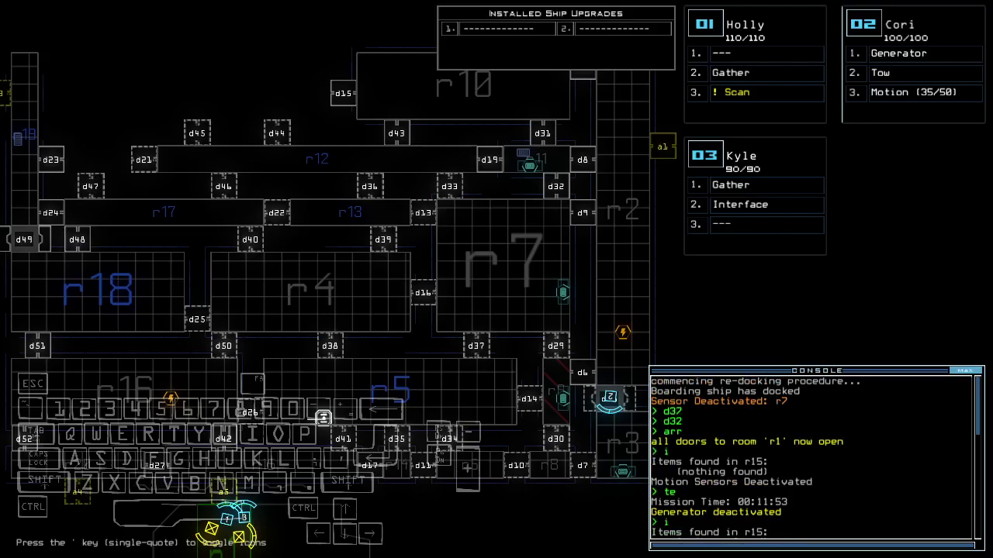
pyautogui.press('Escape')
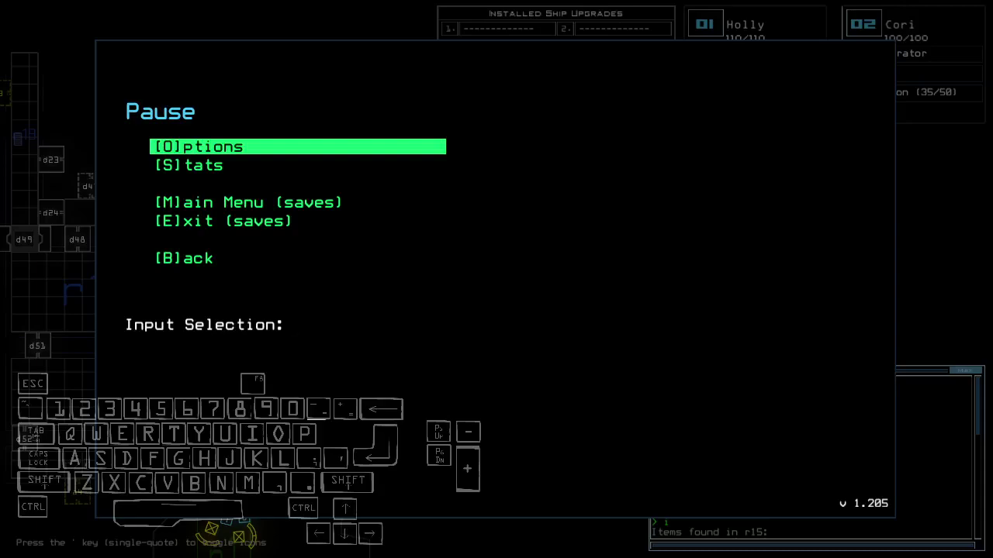
# Resume the game, send drone 02 to r15, and power up the generator.
pyautogui.press('Escape')
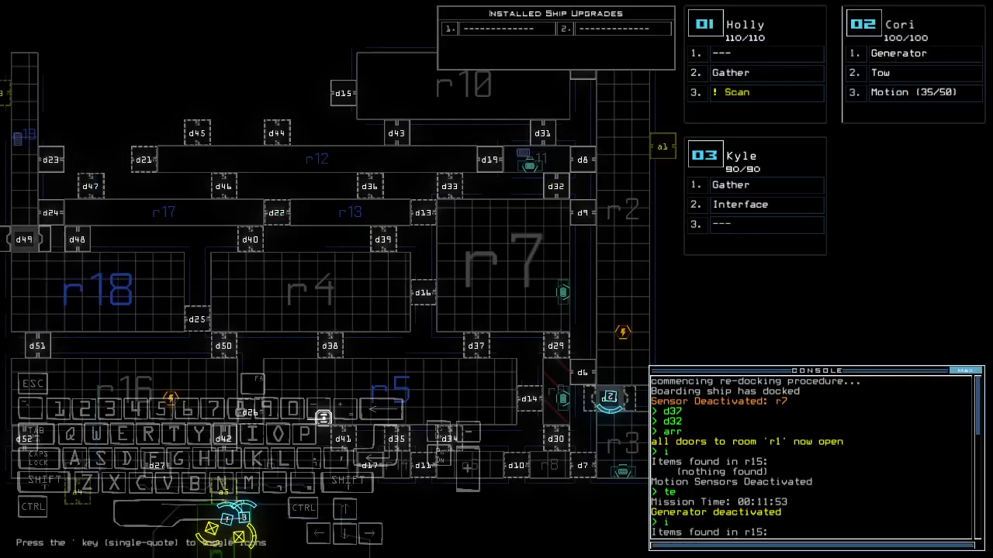
pyautogui.press('Right')
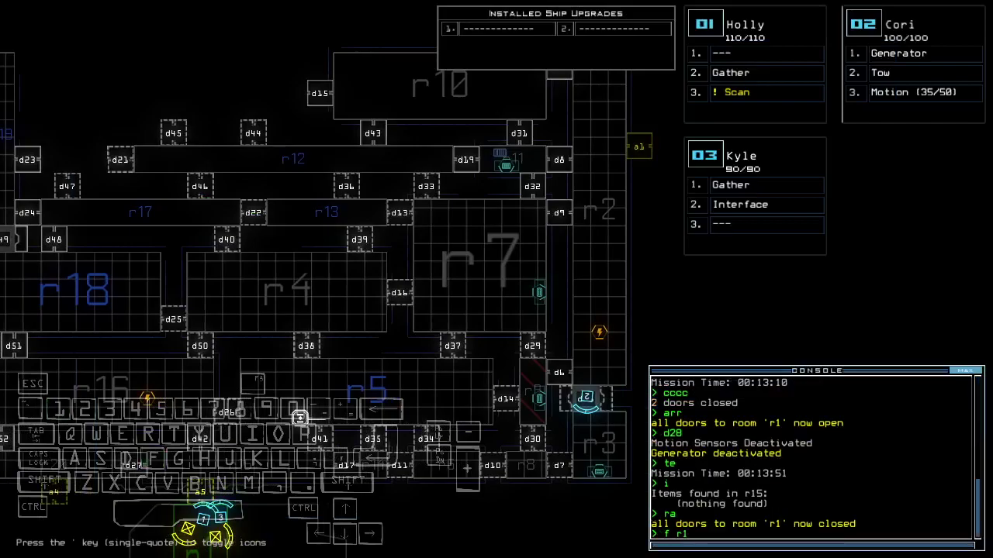
pyautogui.write('f r15')
pyautogui.press('Return')
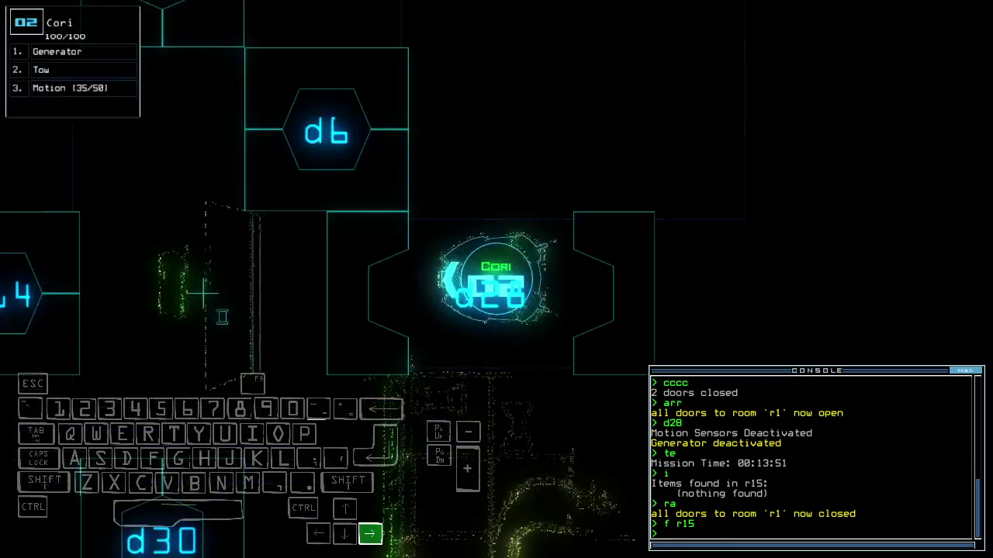
pyautogui.press('Up')
pyautogui.press('Up')
pyautogui.press('Up')
pyautogui.write('eenerator')
pyautogui.press('Return')
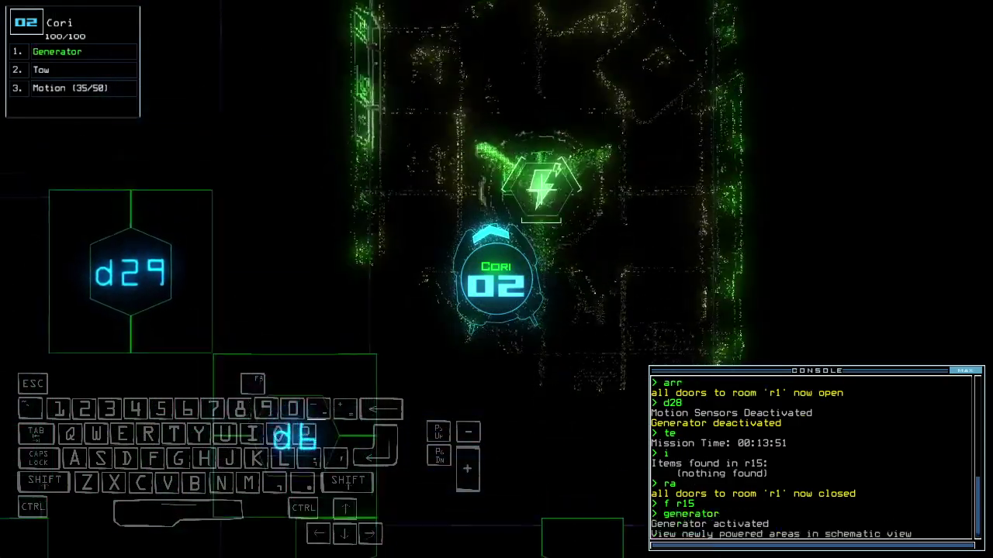
pyautogui.press('space')
# Activate motion sensors, open door d37, re-dock at airlock a1, and open r1's doors.
pyautogui.press('Right')
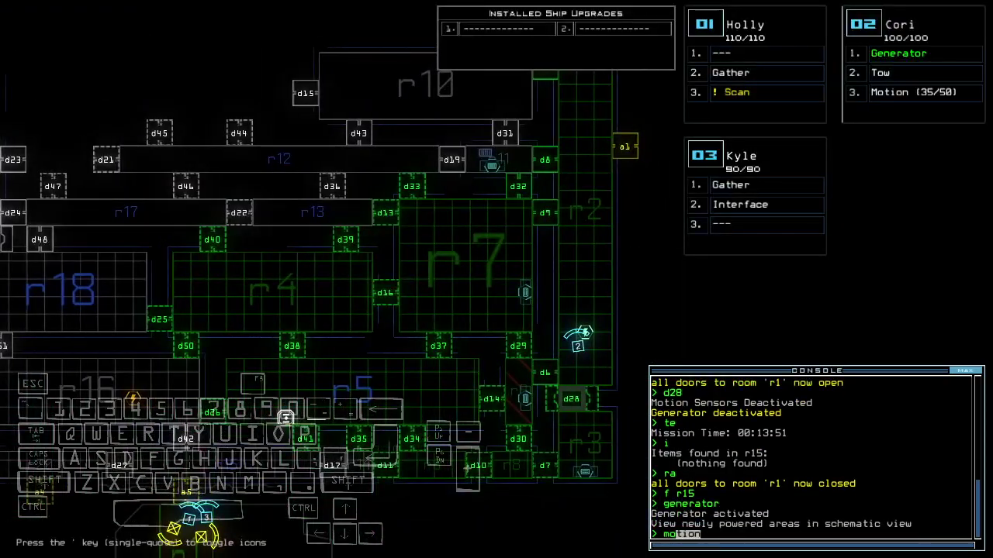
pyautogui.write('d')
pyautogui.press('Return')
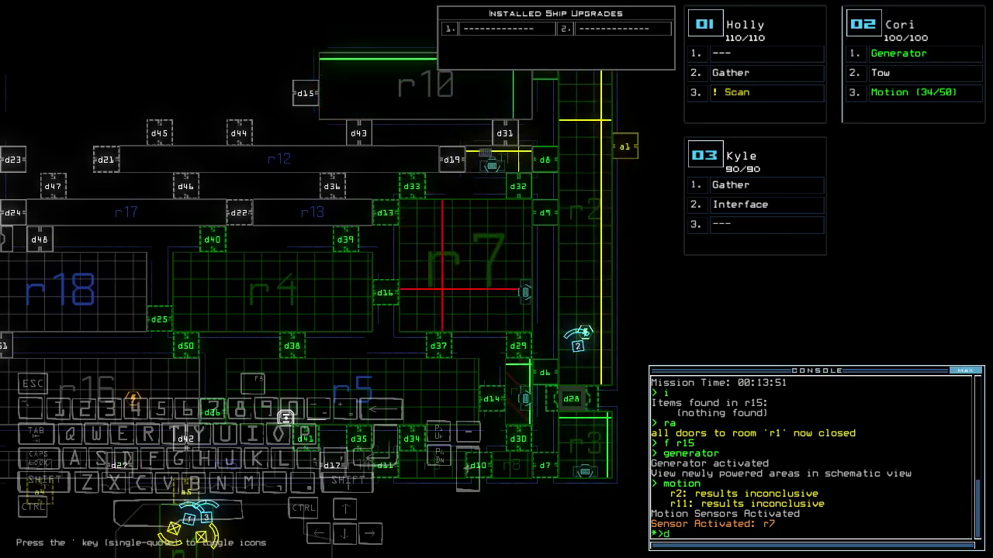
pyautogui.write('37')
pyautogui.press('Return')
pyautogui.write('1')
pyautogui.press('Return')
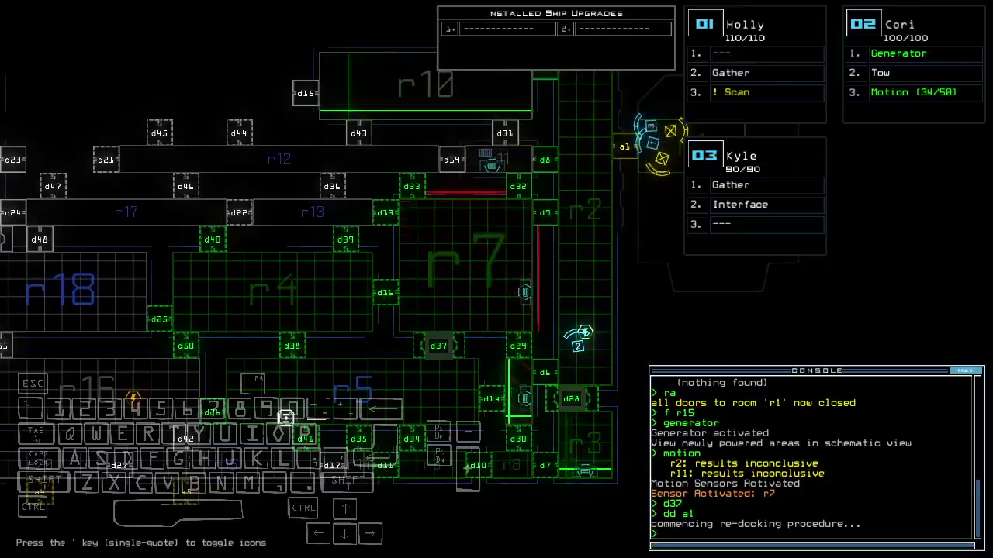
pyautogui.write('arr')
pyautogui.press('Return')
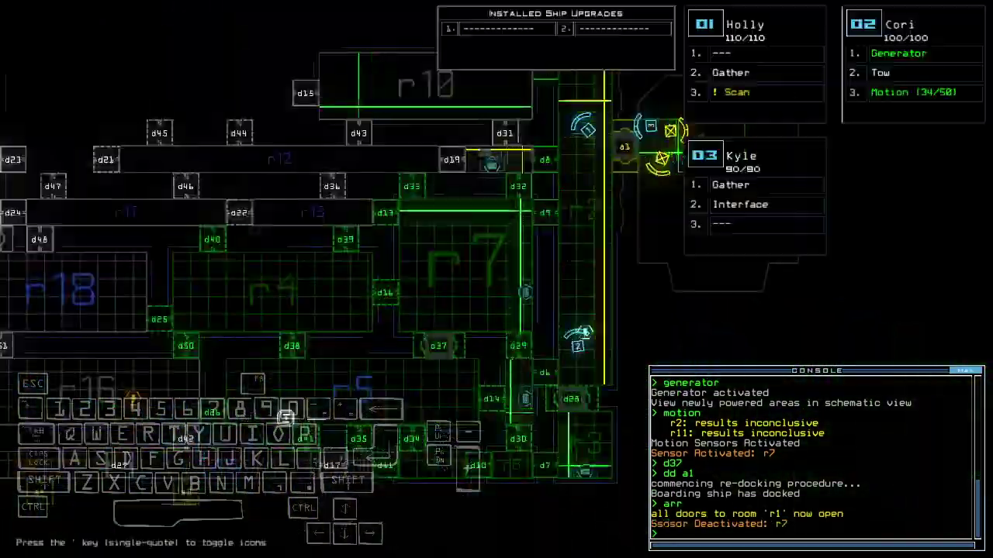
pyautogui.write('d37')
# Toggle door d37, pass Holly through d12, scan the room, and close d12 behind.
pyautogui.press('Return')
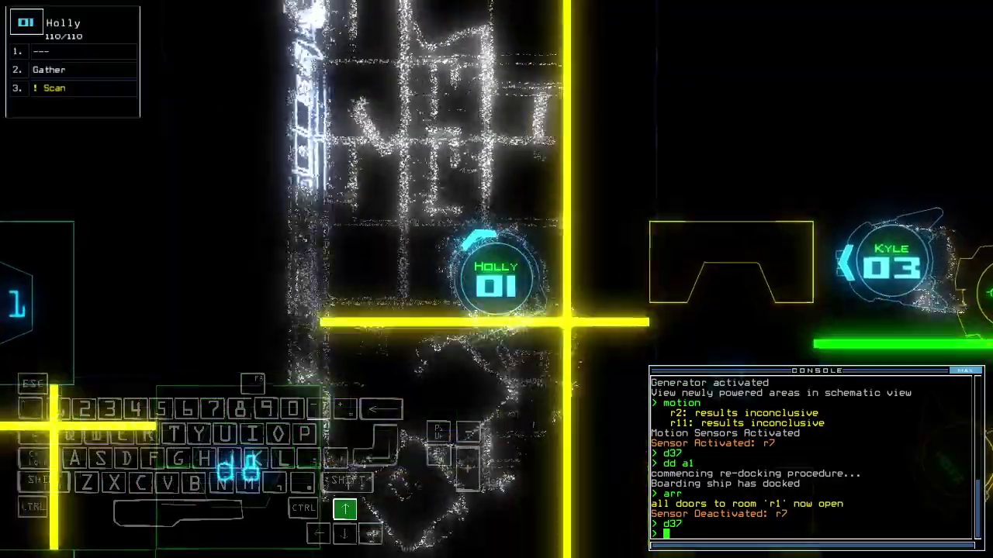
pyautogui.write('d12')
pyautogui.press('Return')
pyautogui.press('space')
pyautogui.press('space')
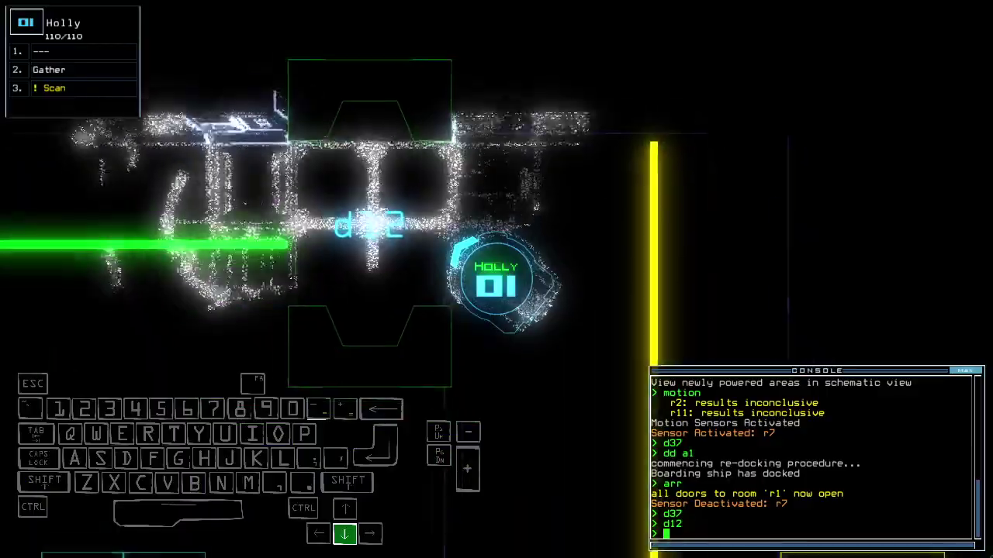
pyautogui.write('scan')
pyautogui.press('Return')
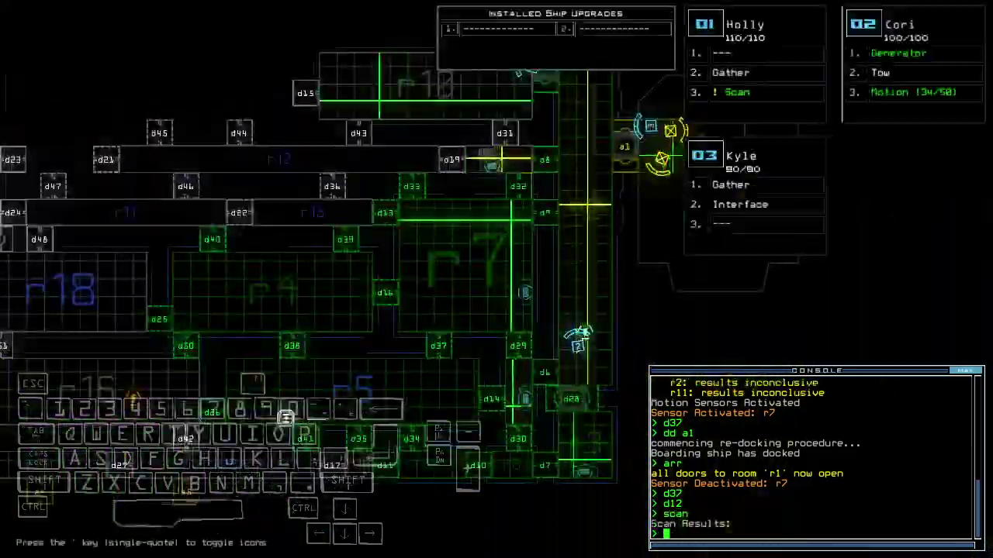
pyautogui.press('space')
pyautogui.write('d12')
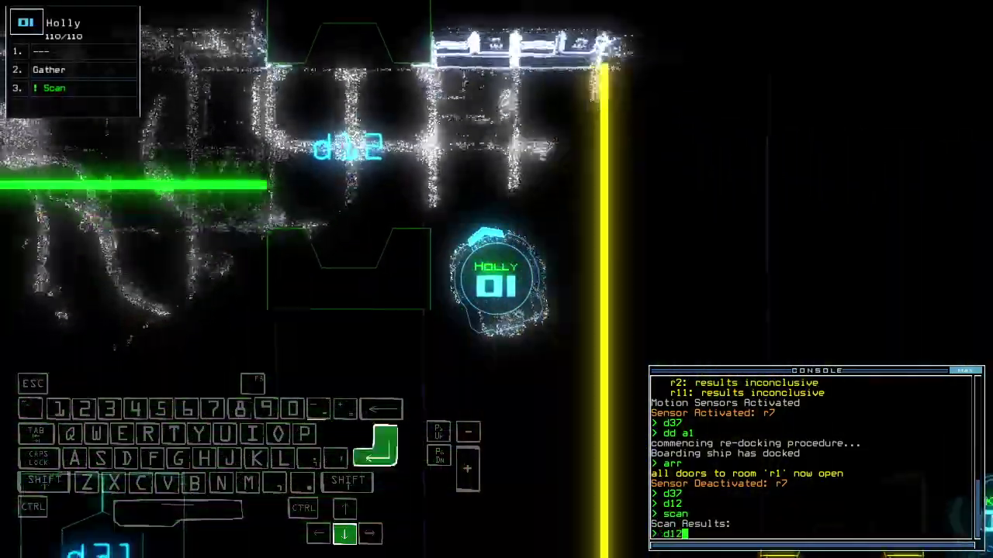
pyautogui.press('Return')
pyautogui.write('d8')
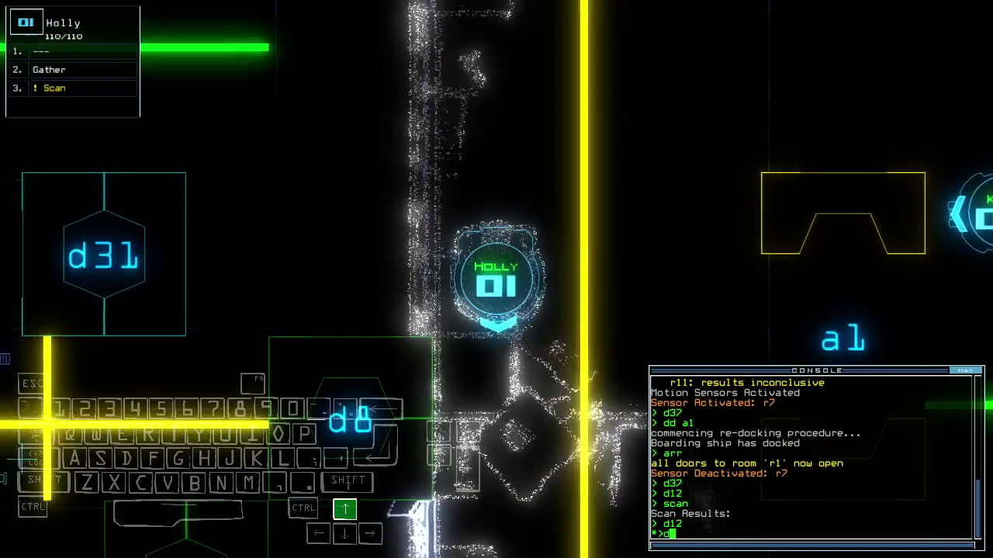
# Open doors d8 and d9, scan beyond d8, and drive Holly through.
pyautogui.press('space')
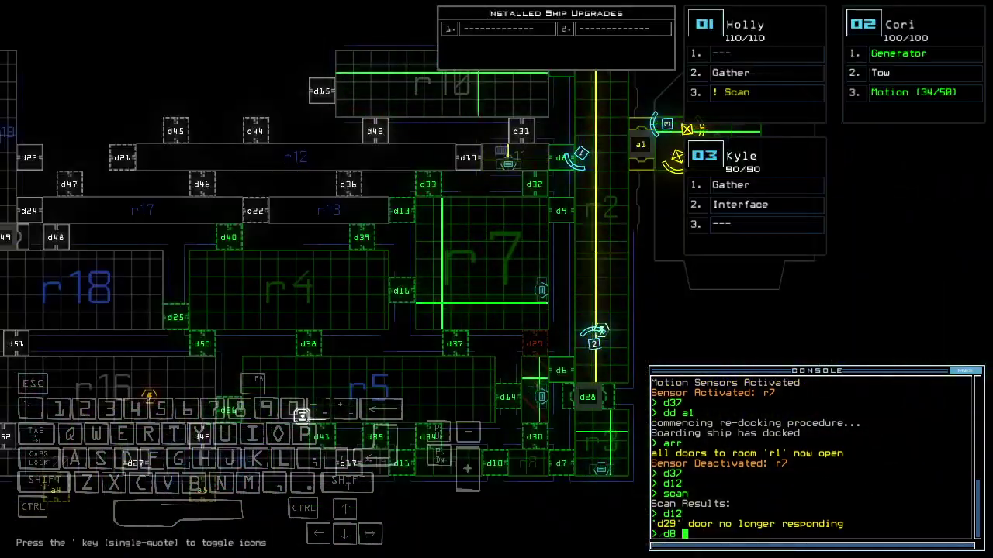
pyautogui.press('Return')
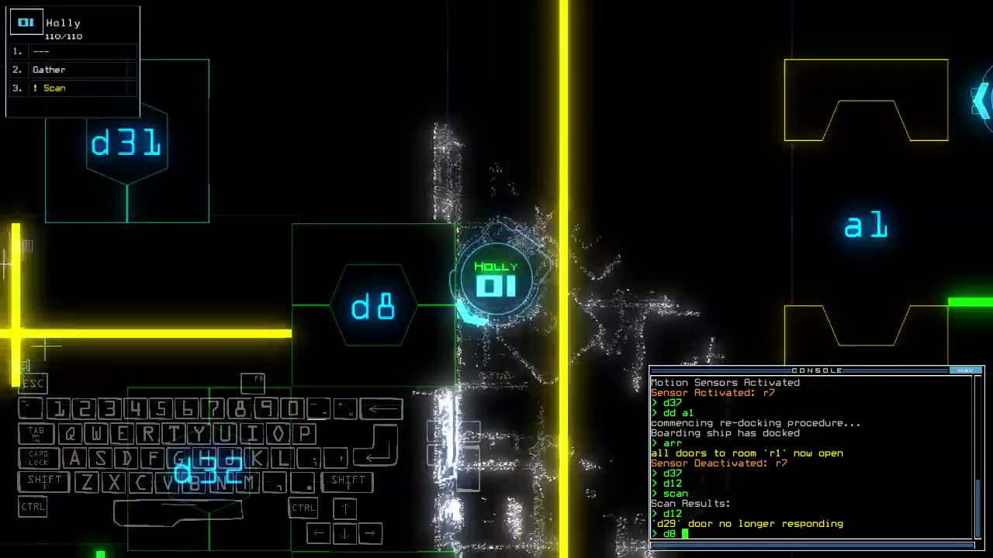
pyautogui.write('scan')
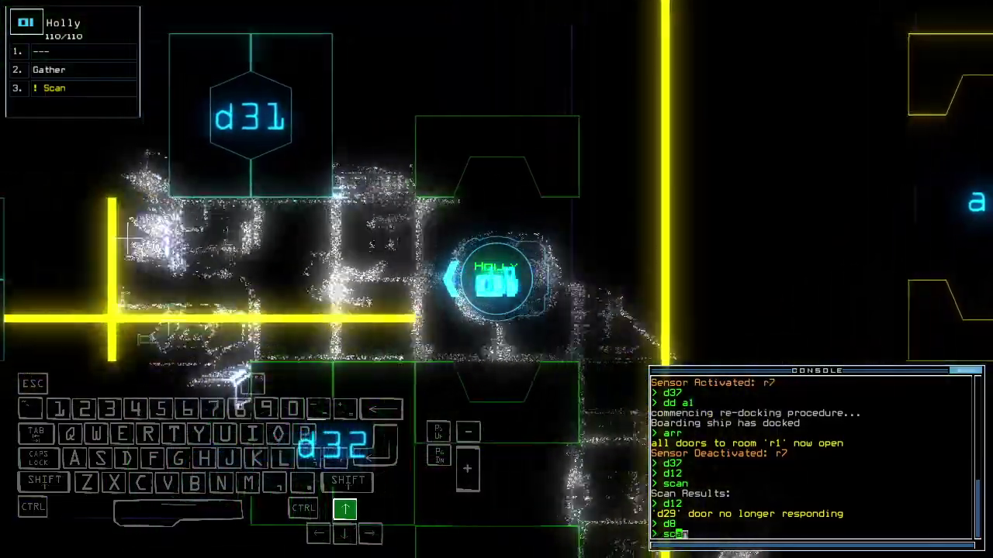
pyautogui.press('Return')
pyautogui.write('d8')
pyautogui.press('Return')
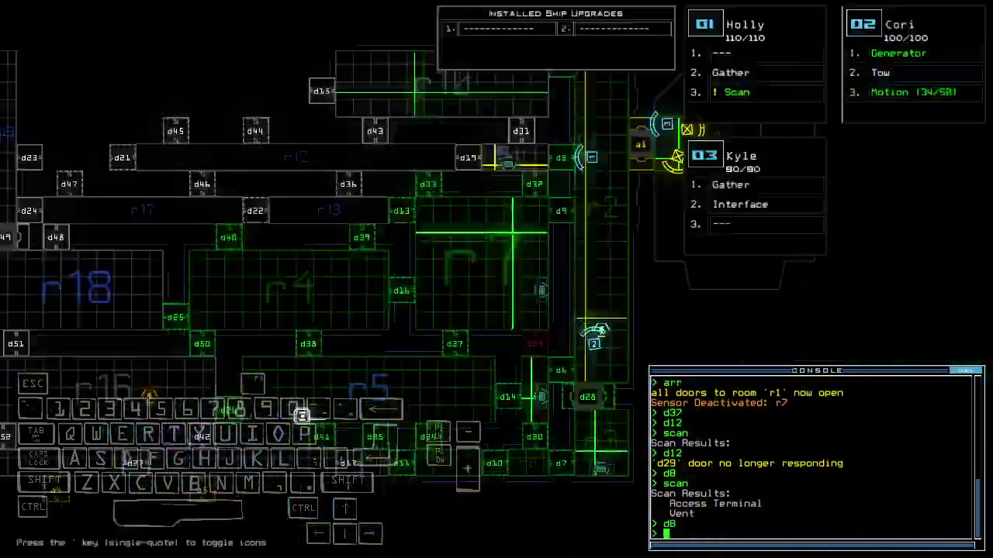
pyautogui.write('d9')
pyautogui.press('Return')
pyautogui.press('Up')
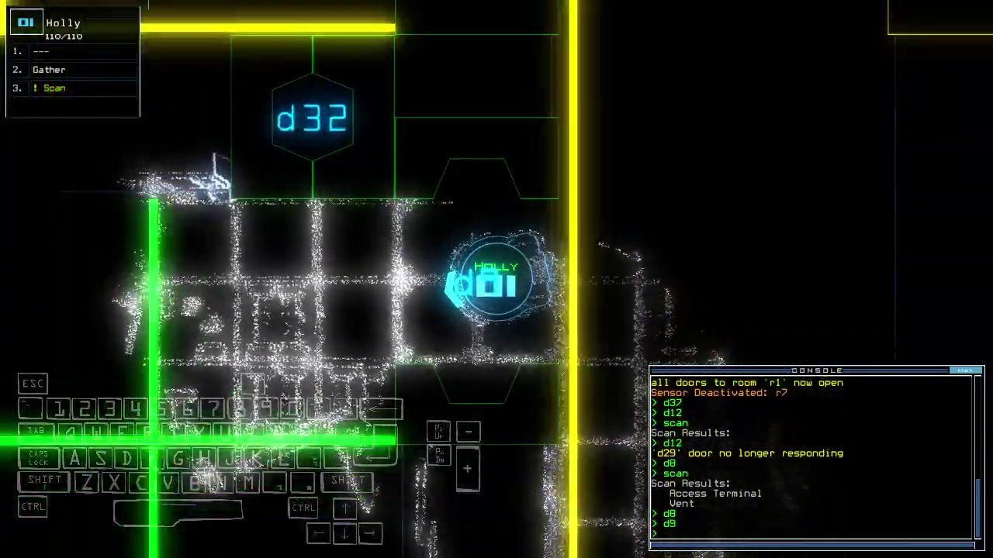
pyautogui.press('Return')
pyautogui.press('Up')
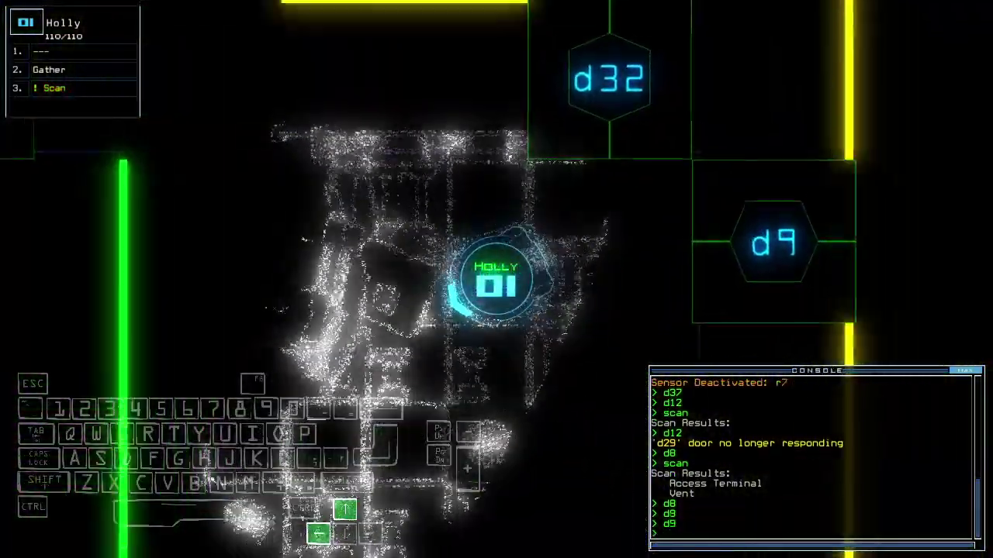
pyautogui.press('Right')
pyautogui.press('space')
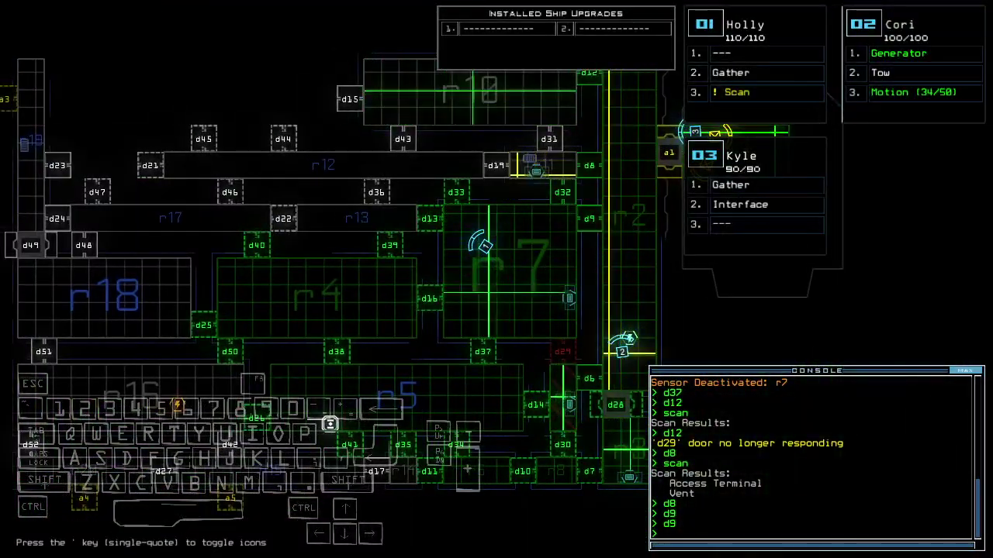
pyautogui.write('1')
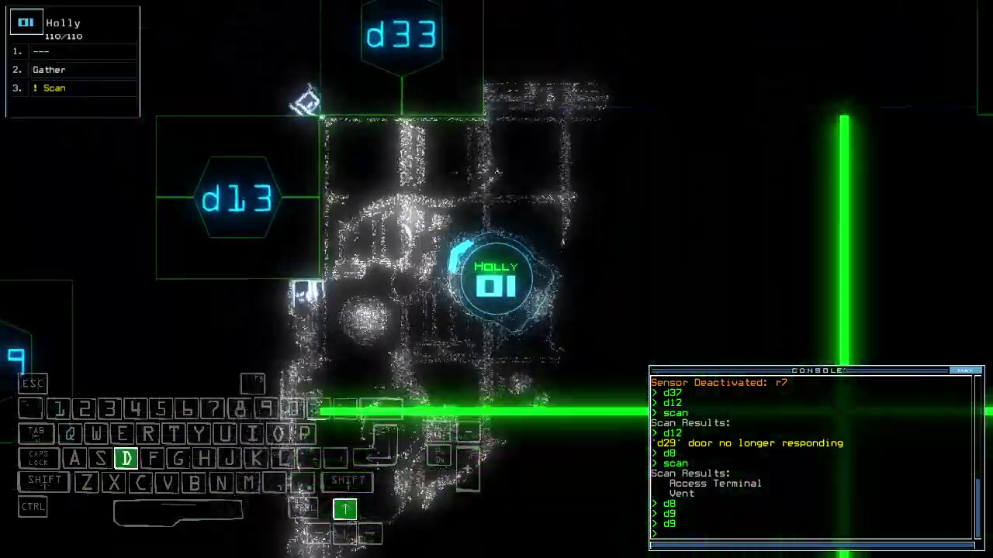
pyautogui.write('d13')
# Drive Holly through door d13, scan the room, then close d13.
pyautogui.press('Return')
pyautogui.press('Up')
pyautogui.write('scan')
pyautogui.press('Return')
pyautogui.press('Down')
pyautogui.write('d13')
pyautogui.press('Return')
pyautogui.press('space')
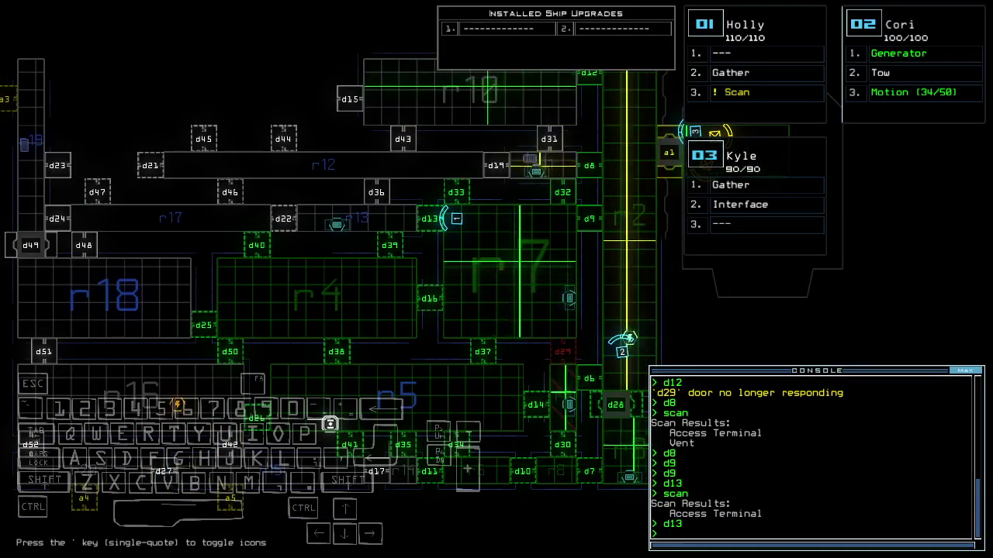
# Open door d33, drive Holly through, and scan to reveal Quarantine Bypass, Ship Defense and scrap.
pyautogui.press('space')
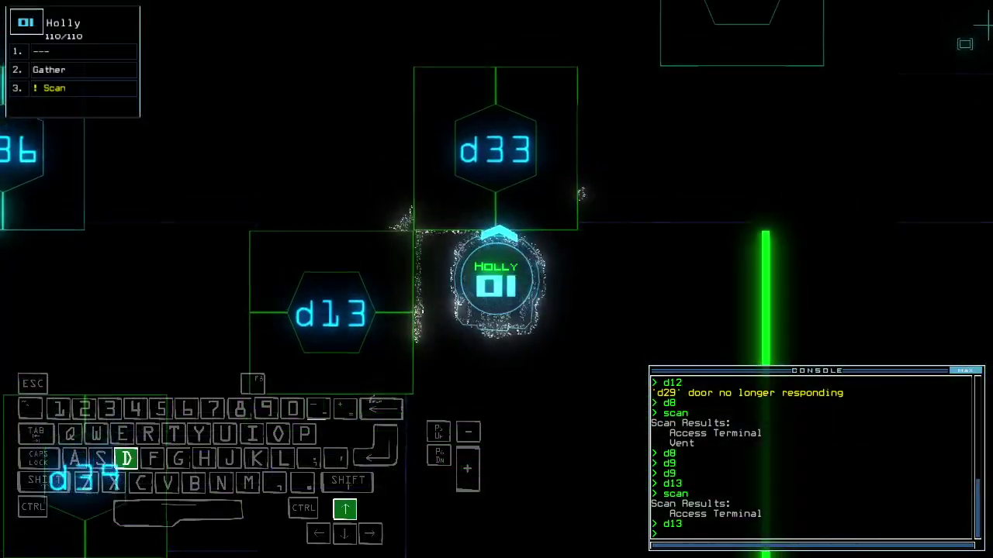
pyautogui.write('d33')
pyautogui.press('Return')
pyautogui.press('Up')
pyautogui.write('scan')
pyautogui.press('Return')
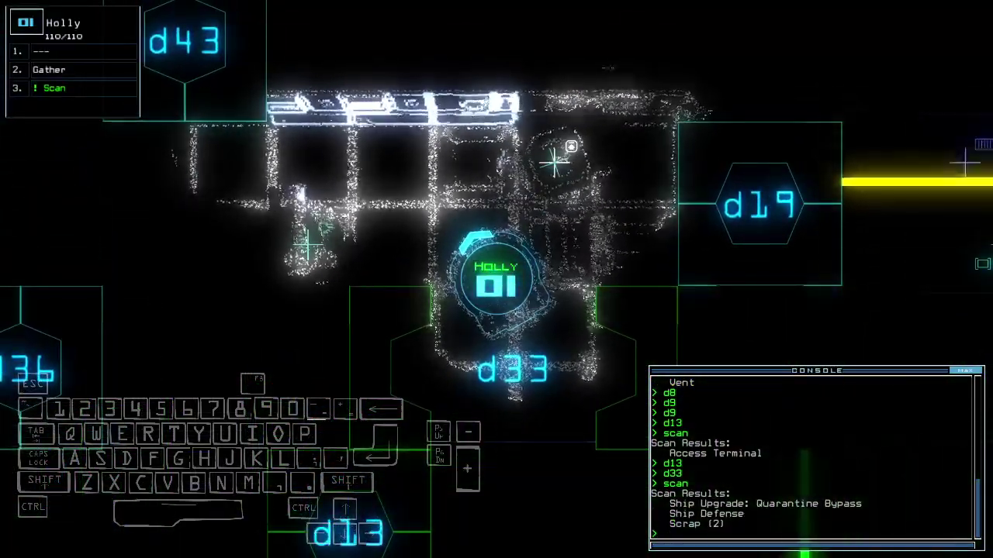
pyautogui.press('space')
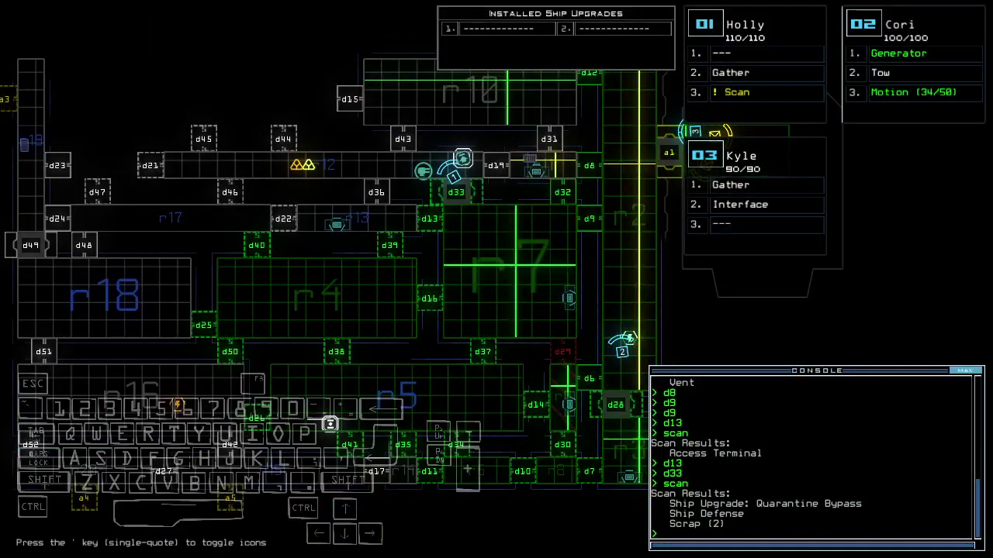
# Drive Holly to the scrap beyond d33, collect both pieces, and check mission time (00:15:43).
pyautogui.press('space')
pyautogui.press('Up')
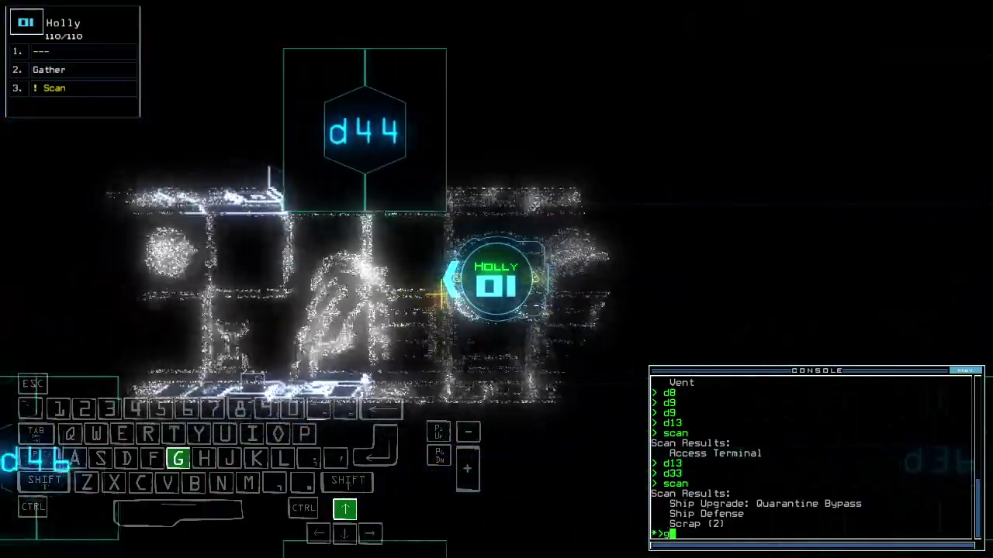
pyautogui.press('Return')
pyautogui.write('g')
pyautogui.press('Return')
pyautogui.write('te')
pyautogui.press('Return')
pyautogui.press('Down')
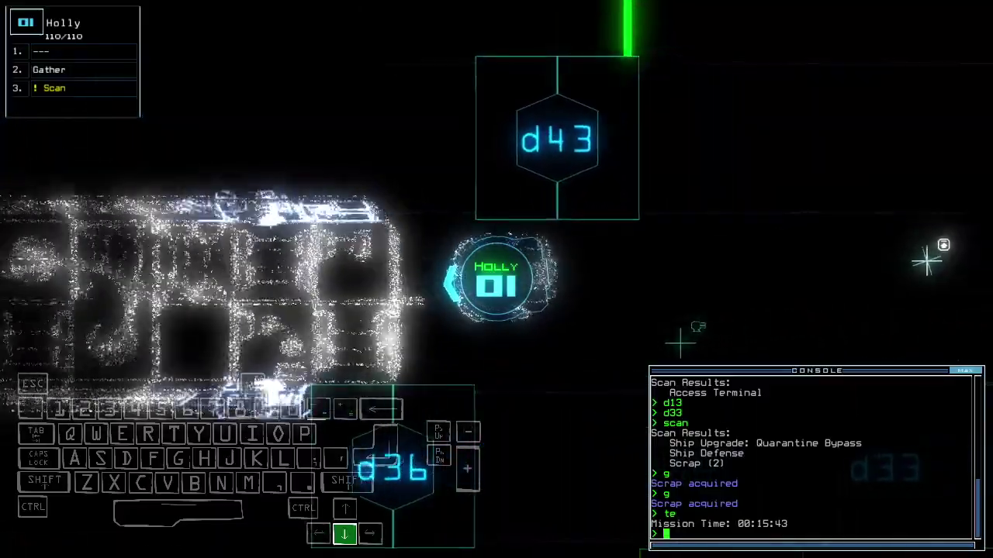
pyautogui.press('Right')
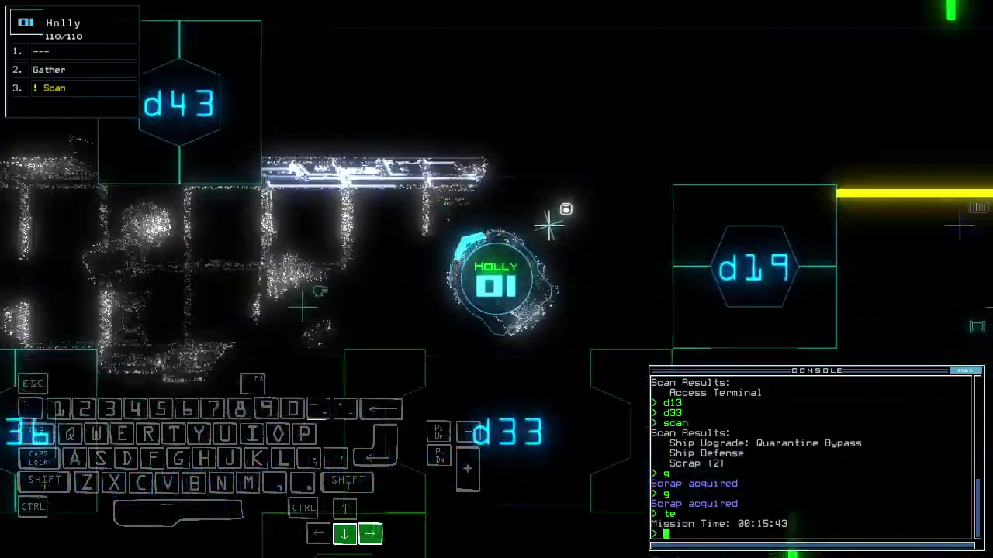
pyautogui.press('1')
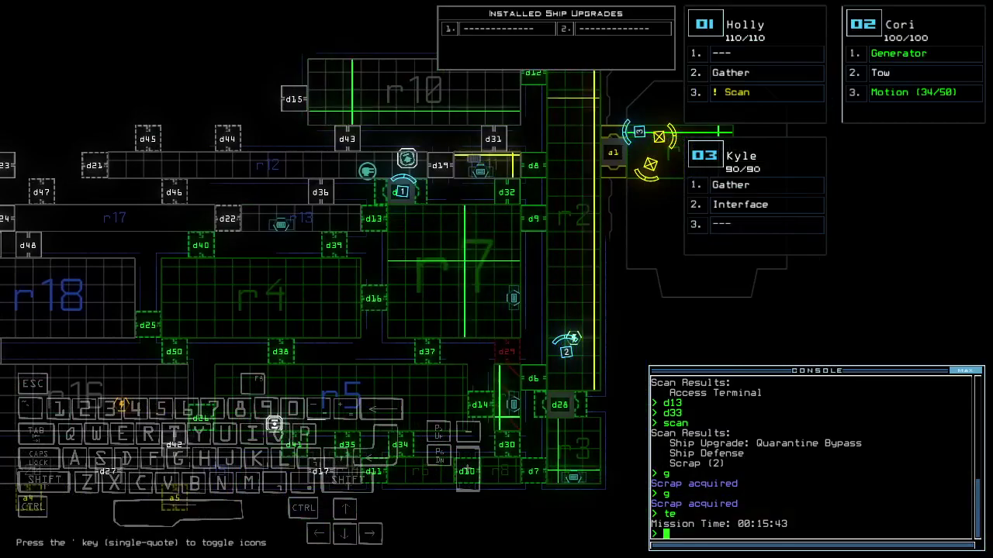
# Have Cori switch off the generator, checking mission time while driving her down the room.
pyautogui.press('2')
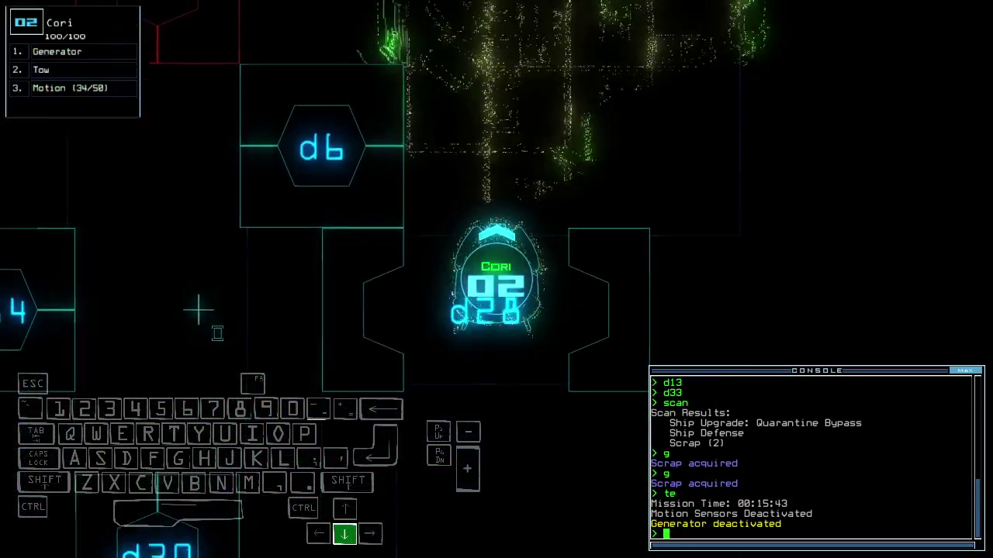
pyautogui.press('1')
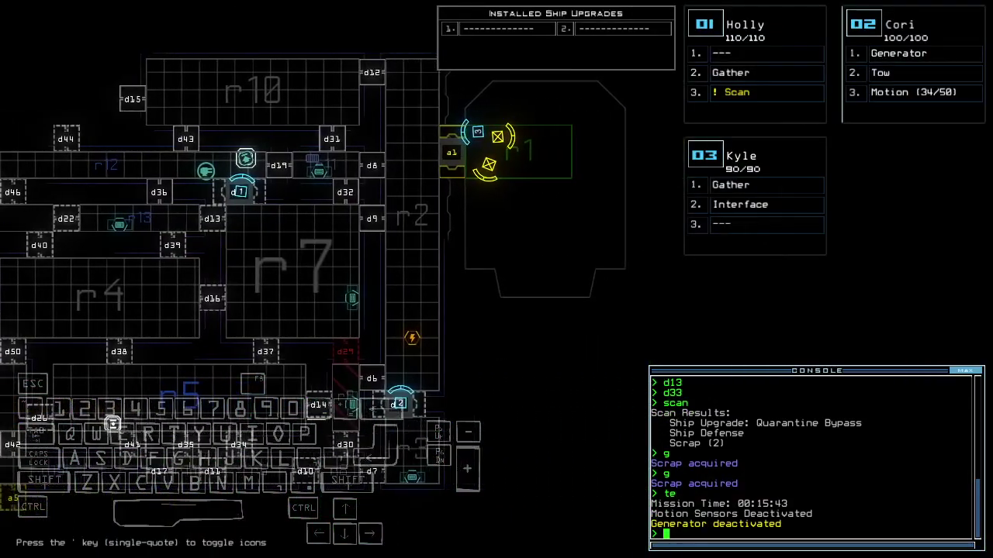
pyautogui.write('2te')
pyautogui.press('Return')
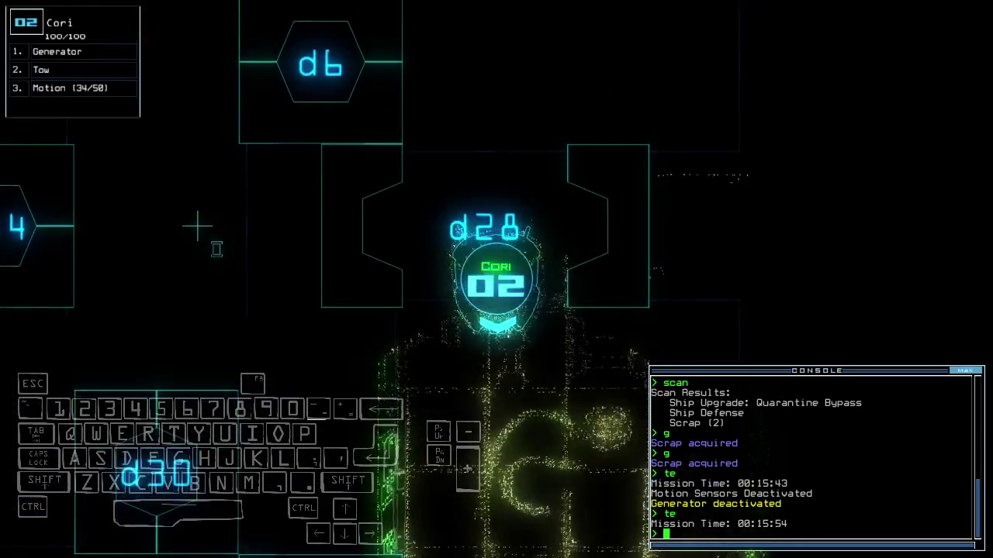
pyautogui.write('te')
pyautogui.press('Return')
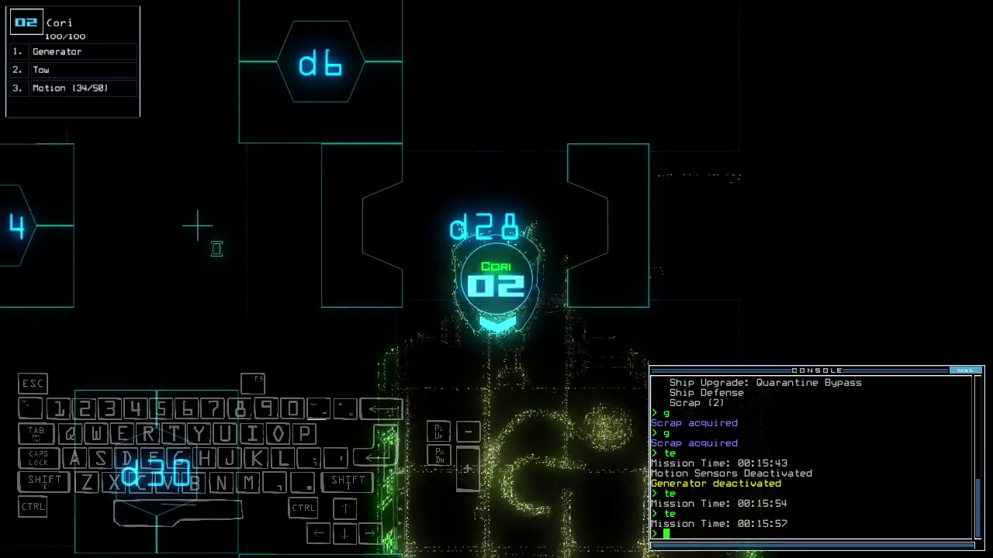
pyautogui.press('Down')
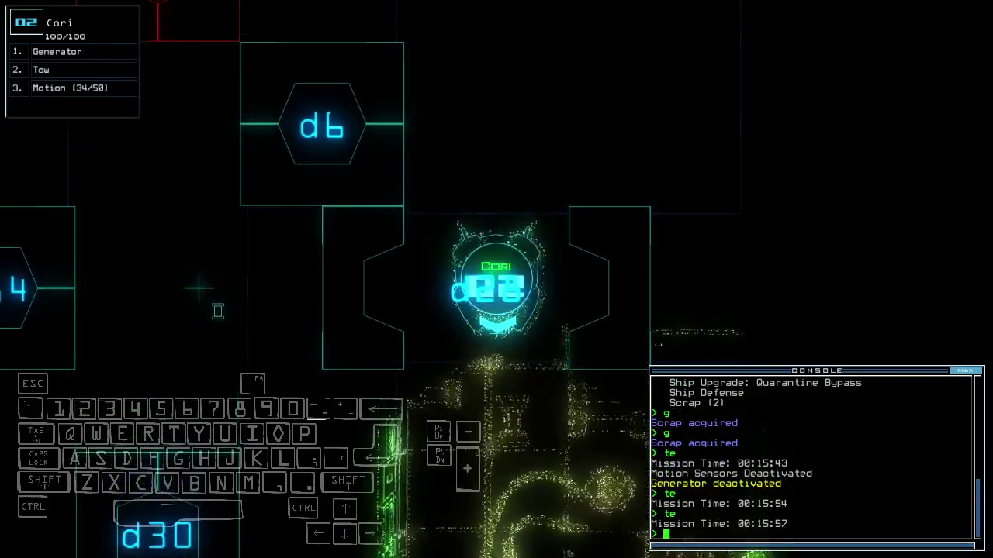
pyautogui.write('te')
pyautogui.press('Return')
# Drive Cori up toward door d28 and pan the map to the western rooms.
pyautogui.press('Down')
pyautogui.press('Down')
pyautogui.press('Down')
pyautogui.press('Up')
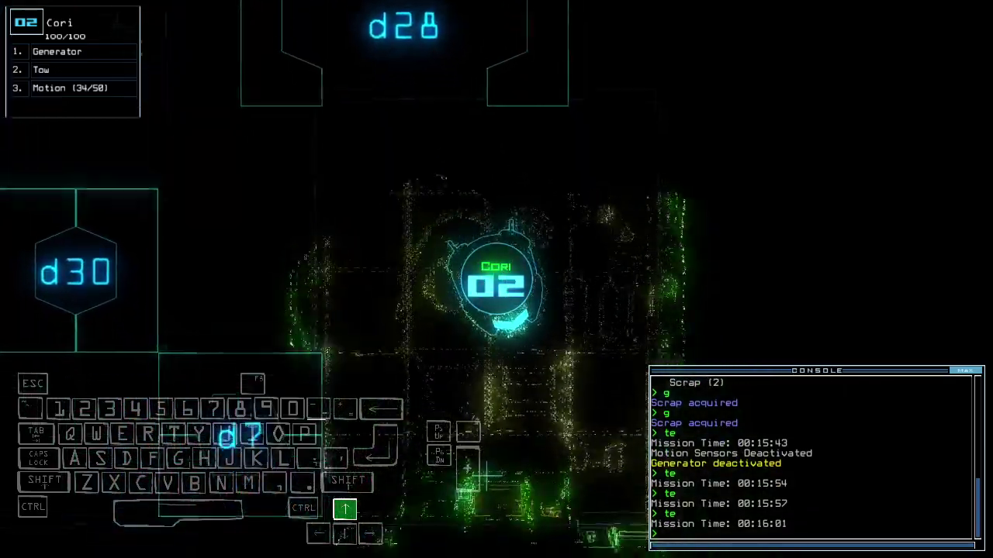
pyautogui.press('Up')
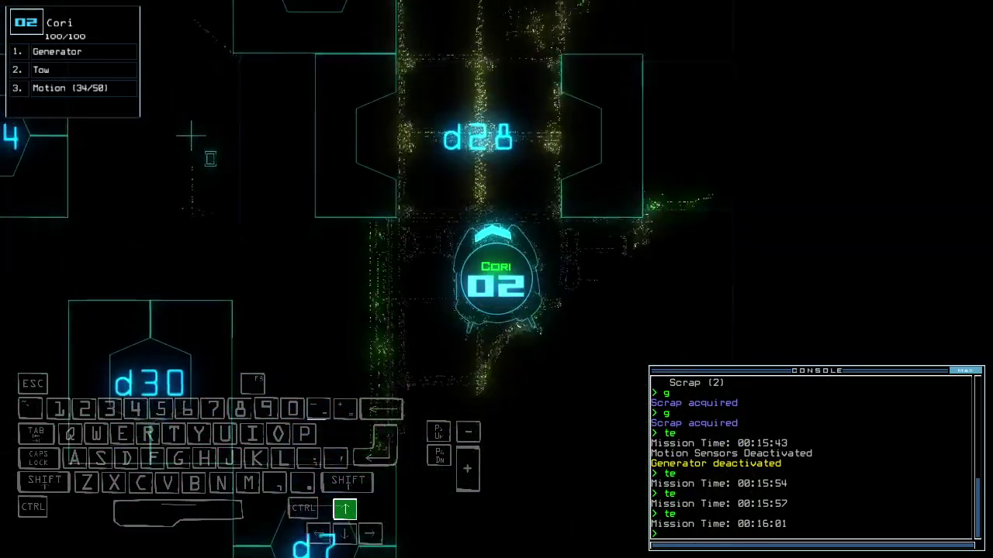
pyautogui.press('Up')
pyautogui.press('space')
pyautogui.press('Left')
pyautogui.press('Left')
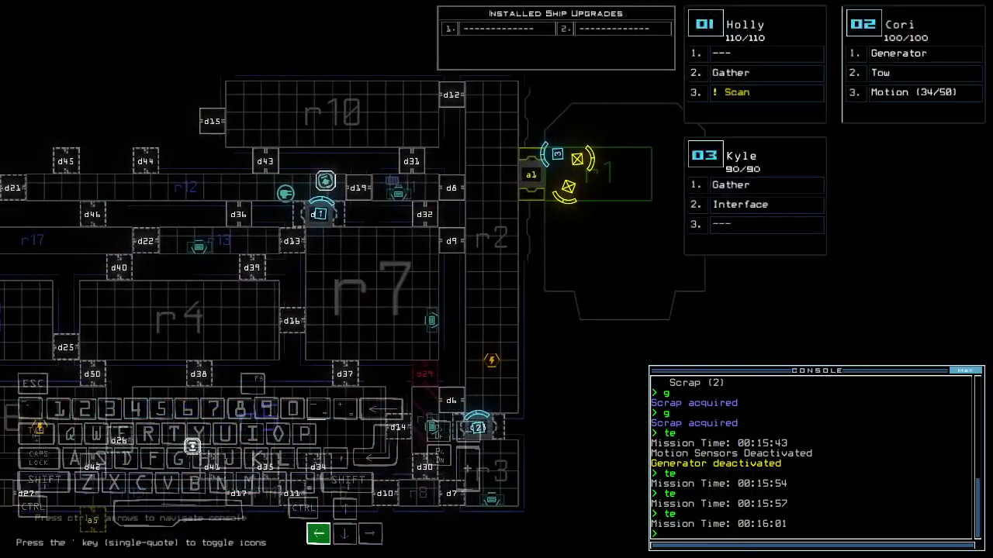
pyautogui.press('Left')
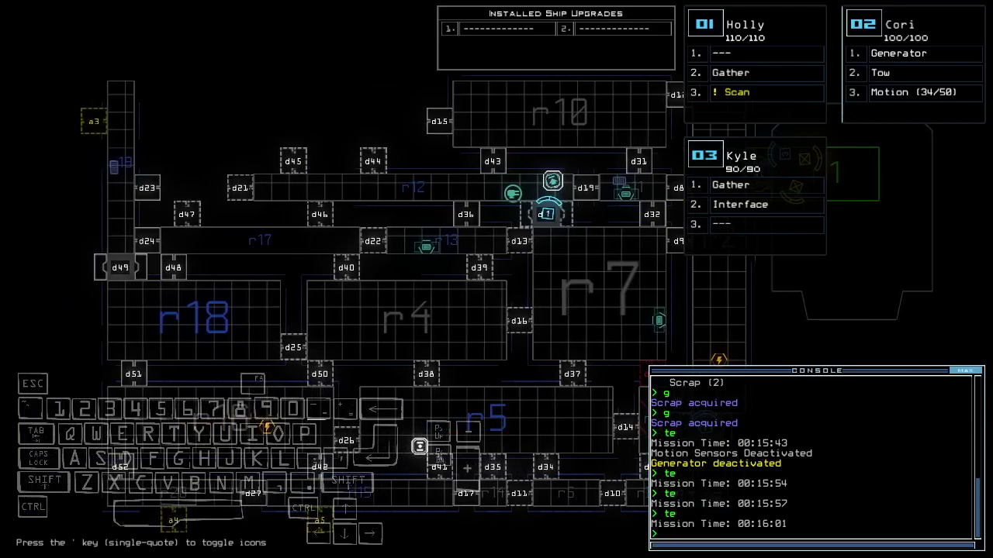
pyautogui.write('r12')
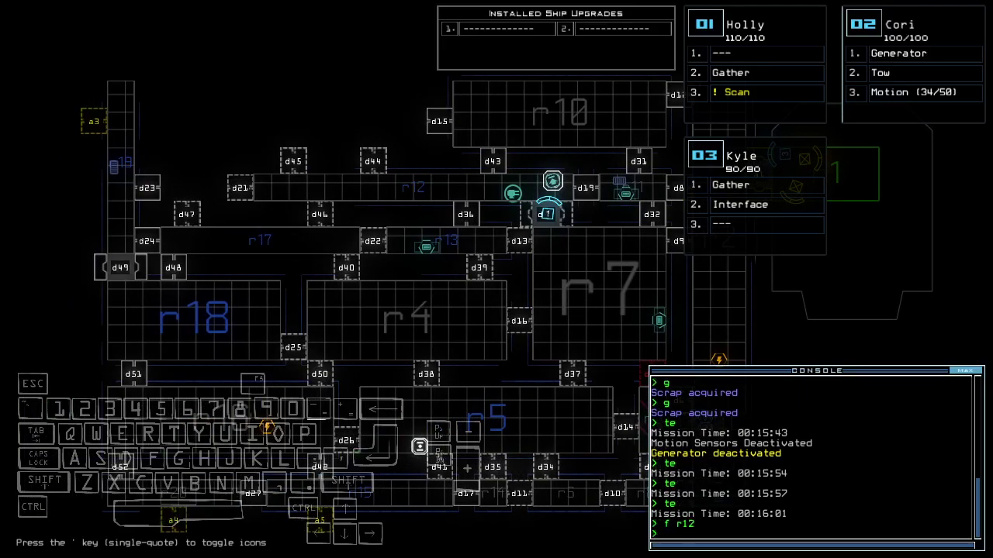
# Send the r12 command and reactivate the generator to power new areas.
pyautogui.press('Return')
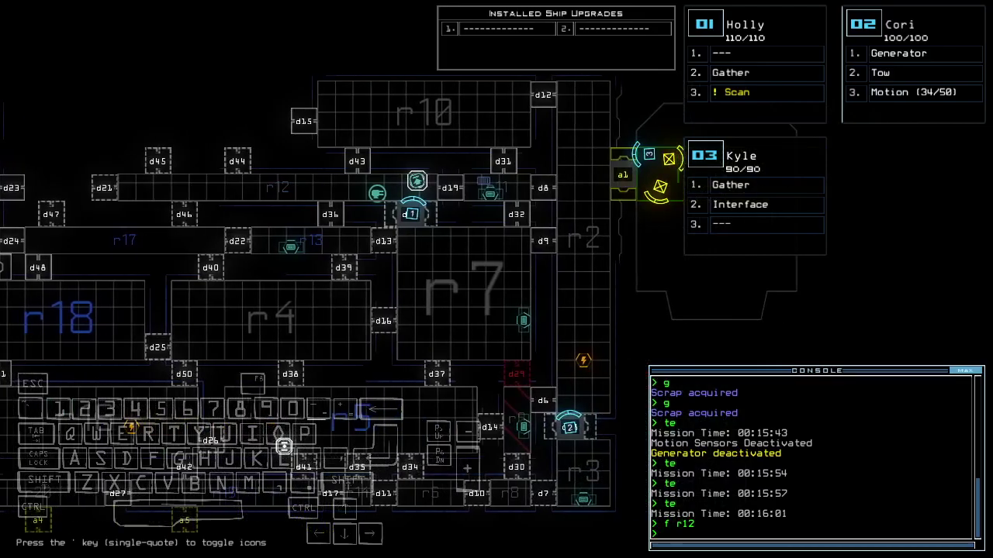
pyautogui.write('2')
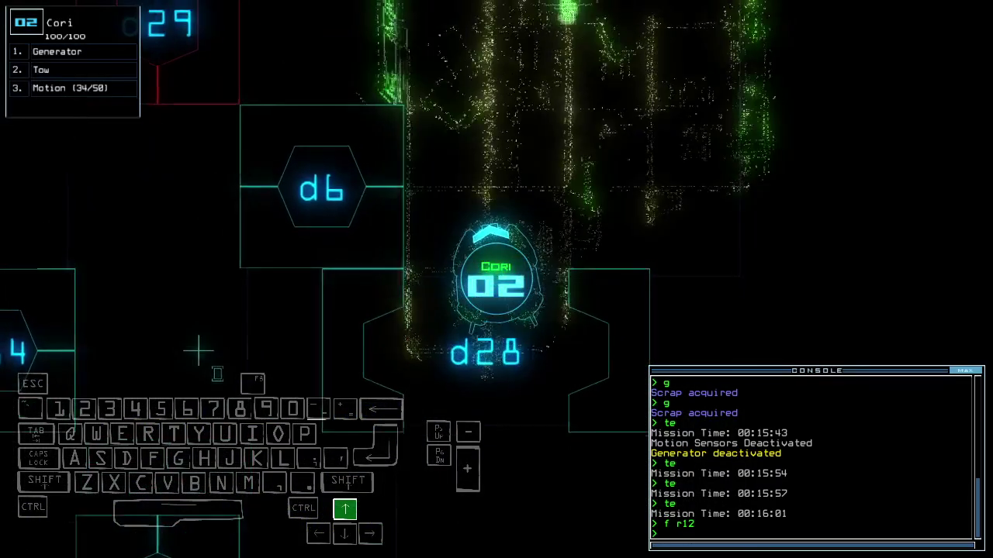
pyautogui.write('ge')
pyautogui.press('Tab')
pyautogui.press('Return')
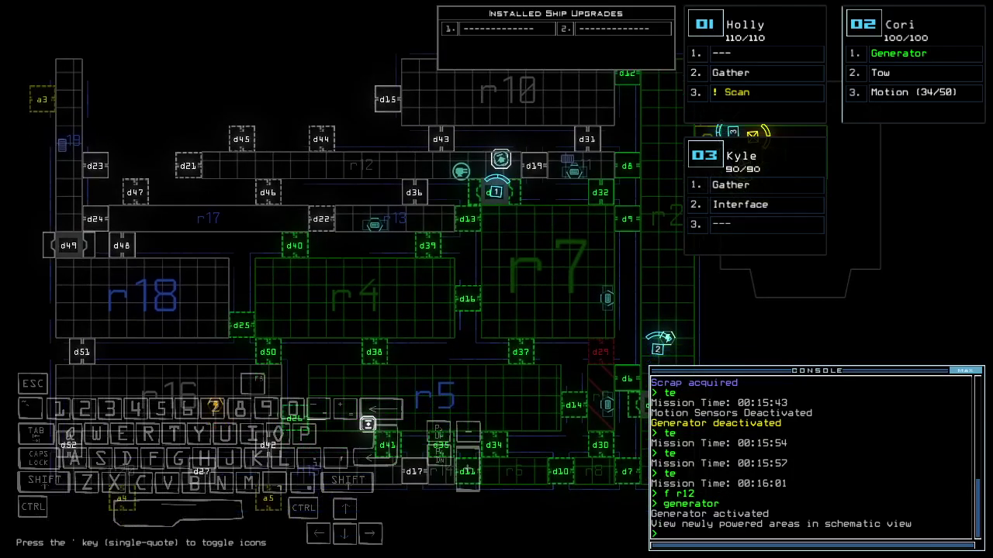
pyautogui.press('space')
# Drive Holly up the corridor and back, then bring up the schematic map.
pyautogui.press('Up')
pyautogui.press('Up')
pyautogui.press('Up')
pyautogui.press('Right')
pyautogui.press('Up')
pyautogui.press('Up')
pyautogui.press('Up')
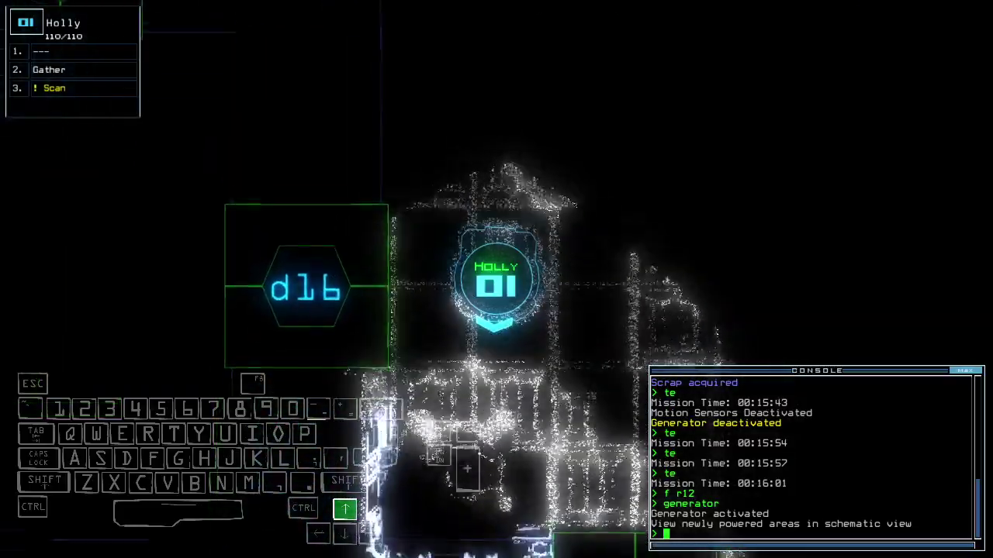
pyautogui.press('Up')
pyautogui.press('Up')
pyautogui.press('space')
pyautogui.press('Down')
pyautogui.press('Down')
pyautogui.write('4')
# Open door d34, centre the map on room r6, and check Holly near d16.
pyautogui.press('Return')
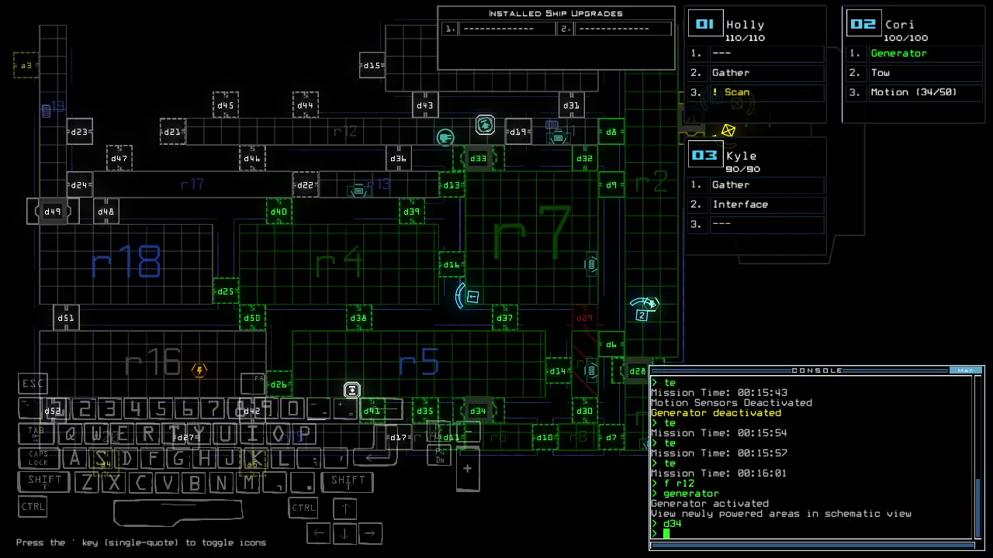
pyautogui.write('6')
pyautogui.press('Return')
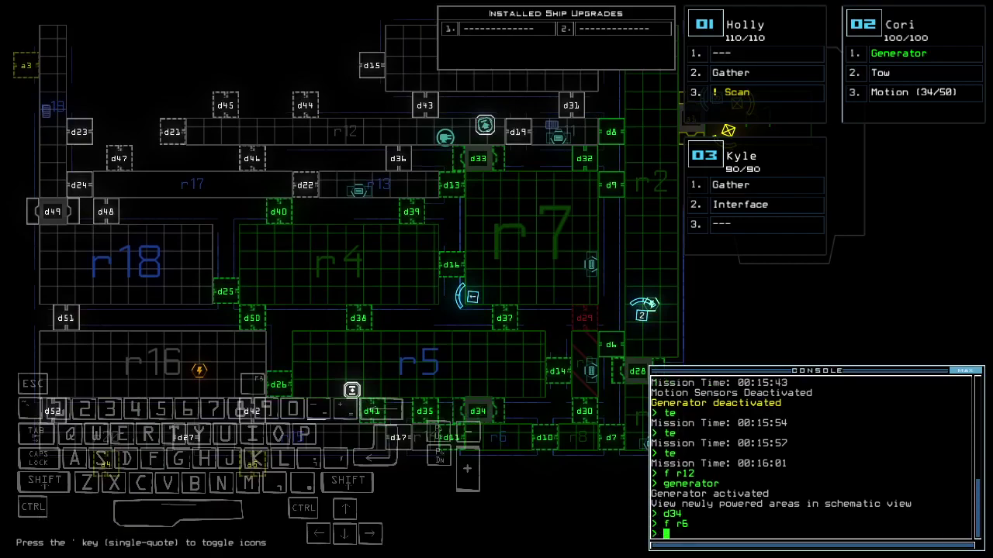
pyautogui.press('Up')
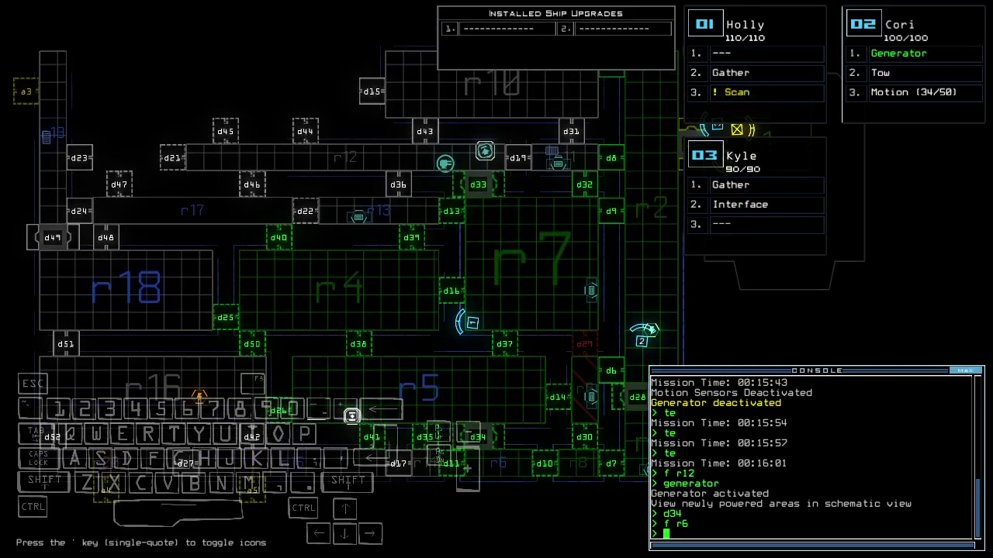
pyautogui.press('1')
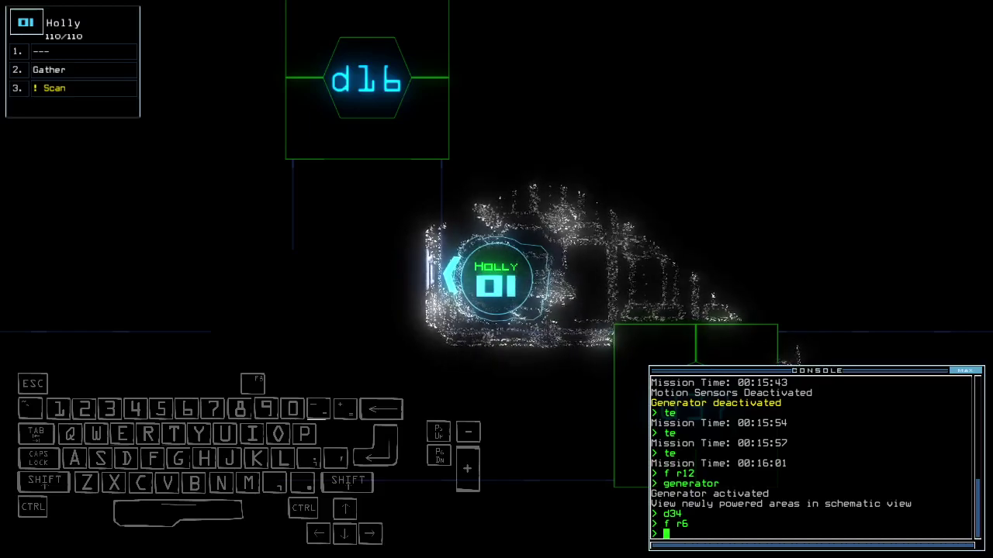
pyautogui.press('space')
pyautogui.write('d34')
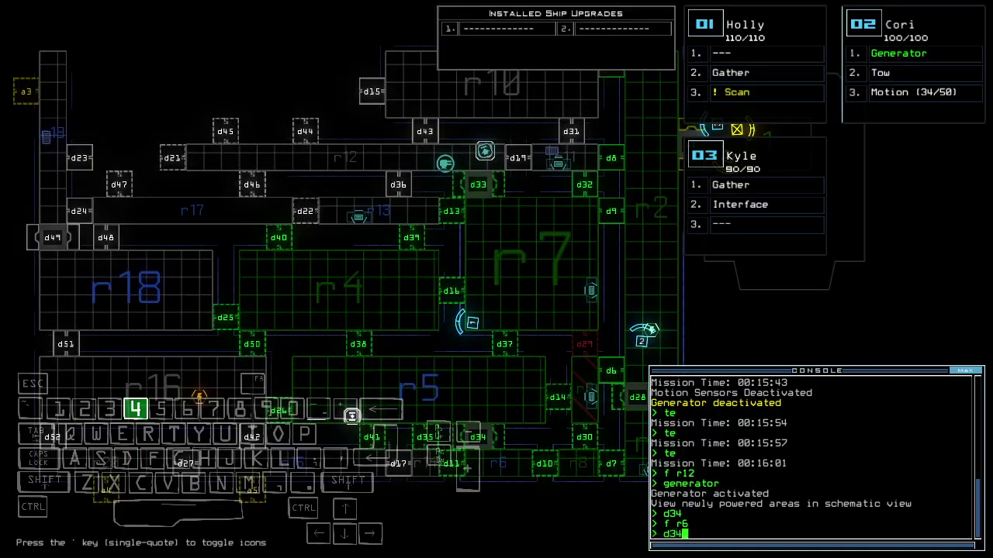
# Toggle door d34 again, then open door d16 and drive Holly through.
pyautogui.press('Return')
pyautogui.press('space')
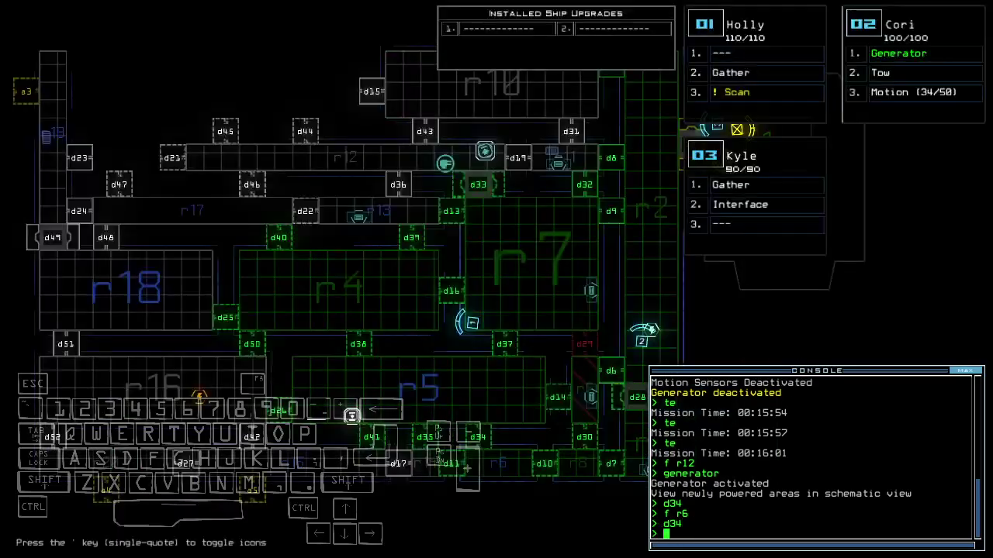
pyautogui.press('Left')
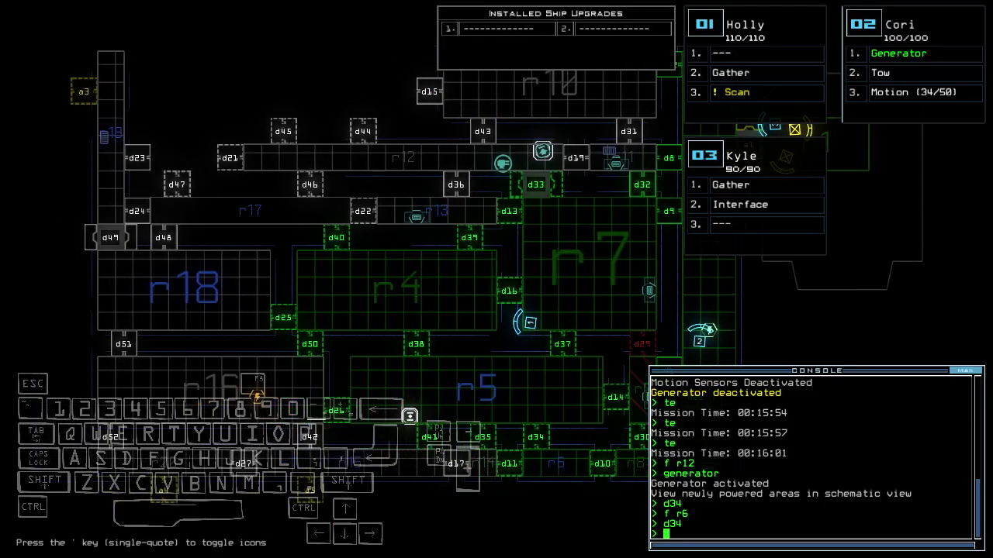
pyautogui.press('space')
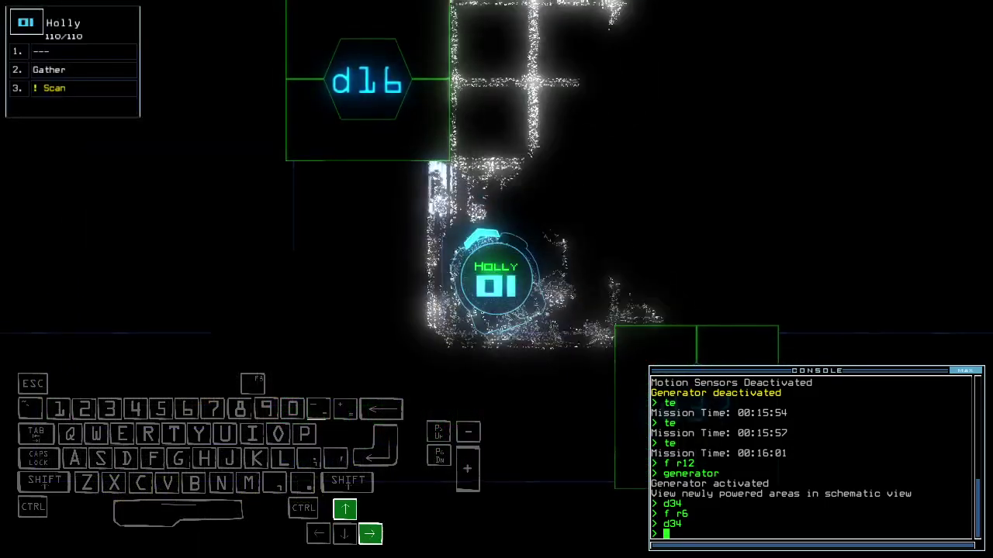
pyautogui.write('d16')
pyautogui.press('Return')
pyautogui.press('Up')
pyautogui.press('Up')
# Open door d40 from the schematic map.
pyautogui.press('space')
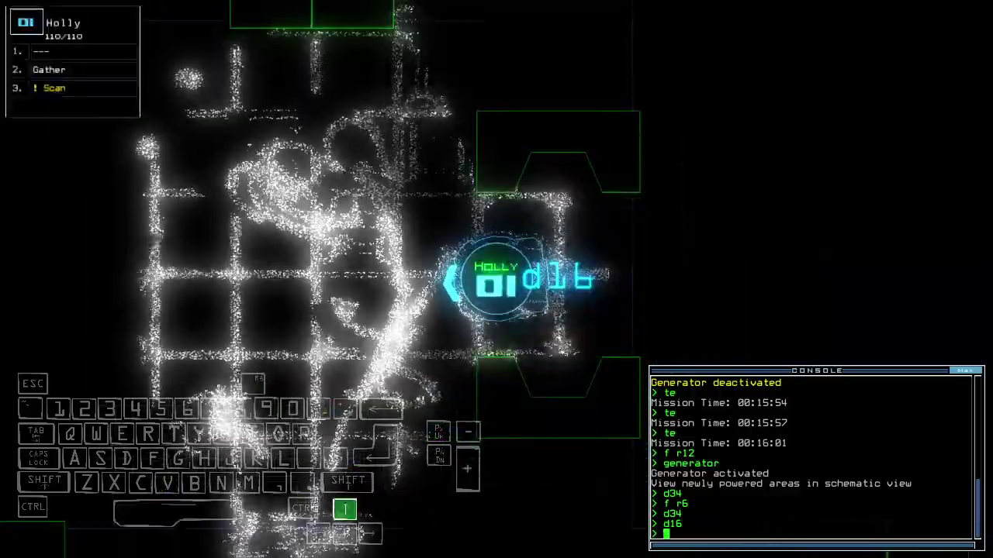
pyautogui.write('d40')
pyautogui.press('Return')
pyautogui.press('space')
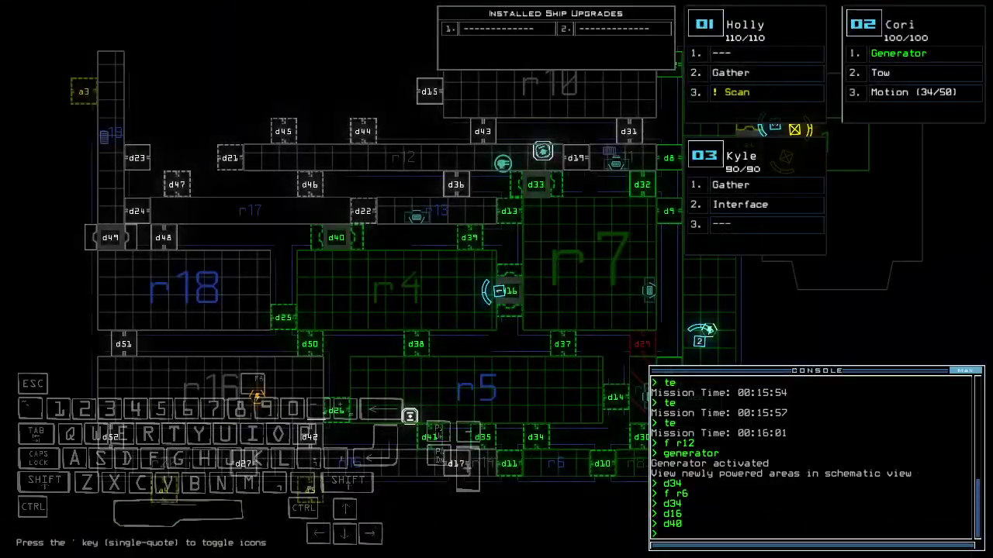
pyautogui.press('space')
pyautogui.write('cc')
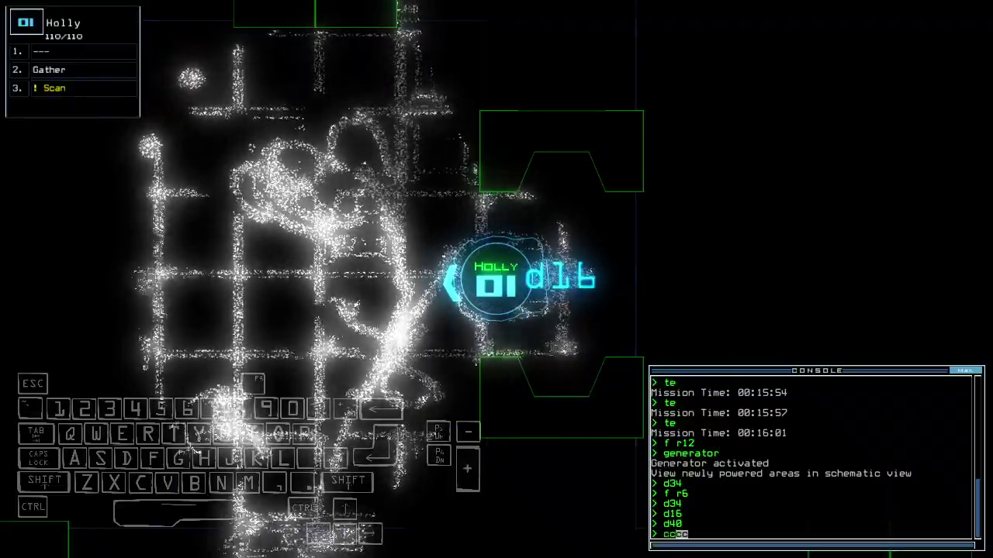
# Close four doors at once and open door d38 toward room r5.
pyautogui.press('Return')
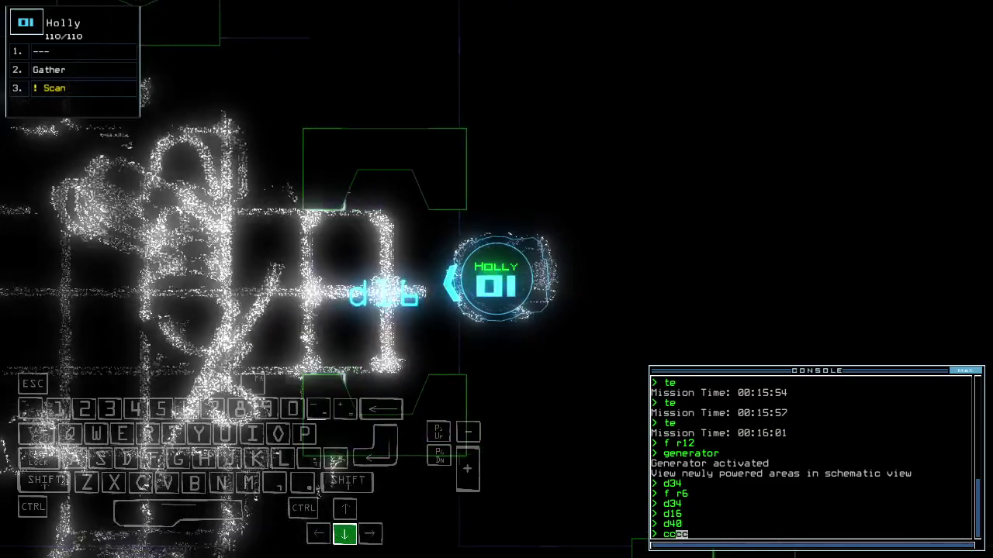
pyautogui.press('space')
pyautogui.write('d3')
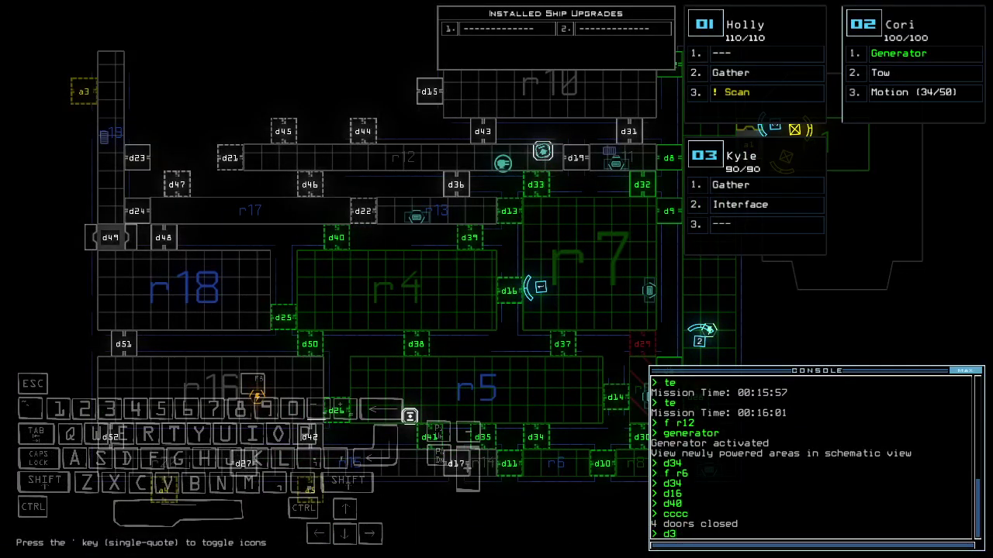
pyautogui.write('8')
pyautogui.press('Return')
pyautogui.press('Right')
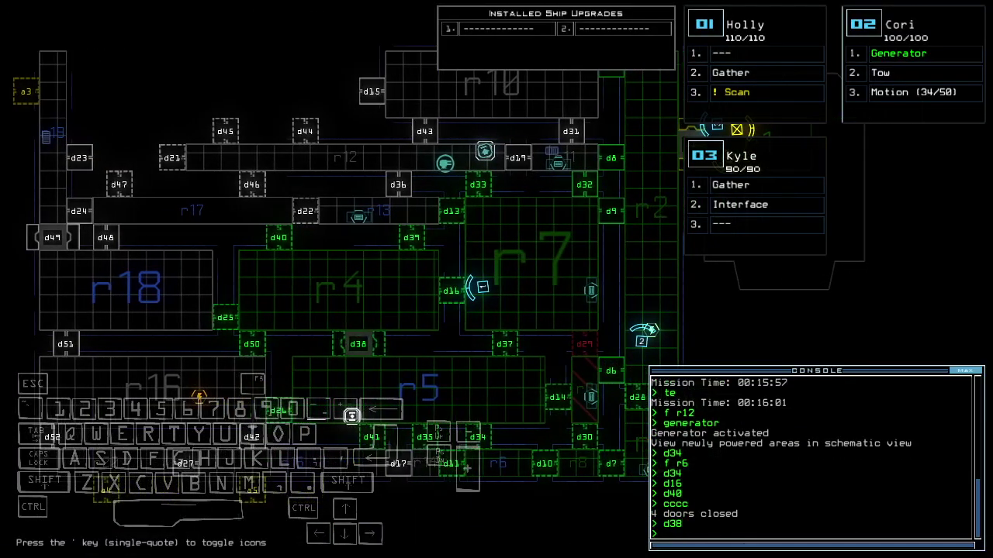
# Open door d9, move the motion sensor onto Holly, and sweep for motion.
pyautogui.press('space')
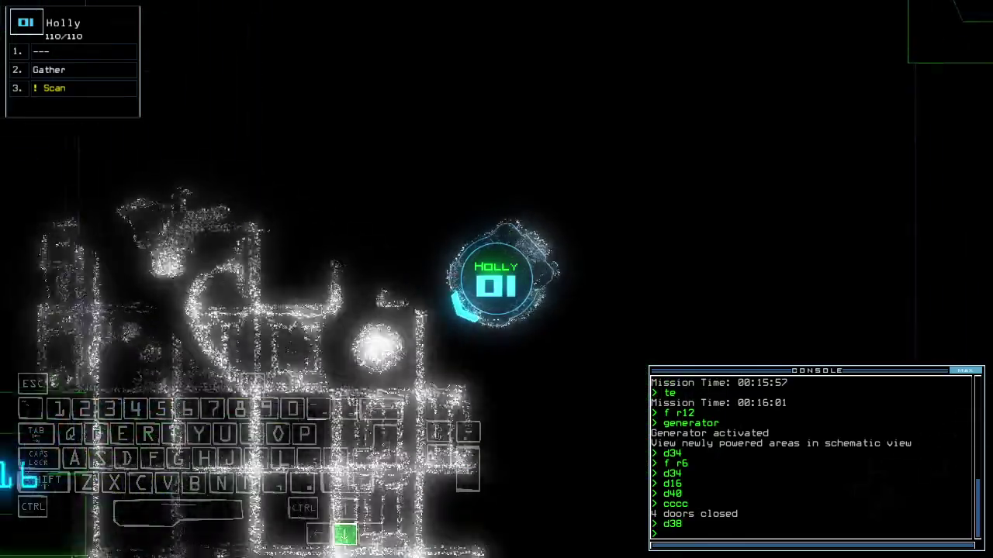
pyautogui.write('d9')
pyautogui.press('Return')
pyautogui.write('s')
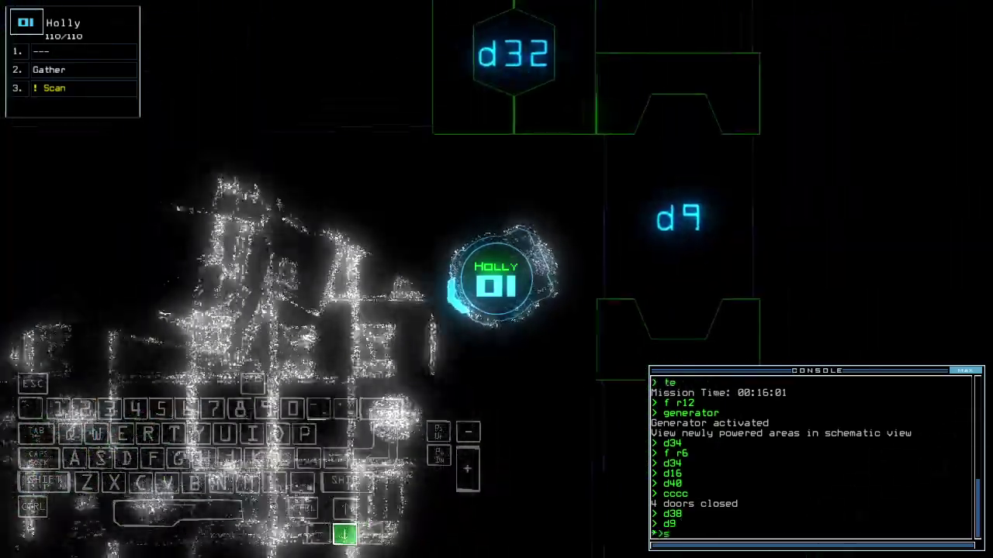
pyautogui.write('wap mo')
pyautogui.press('Return')
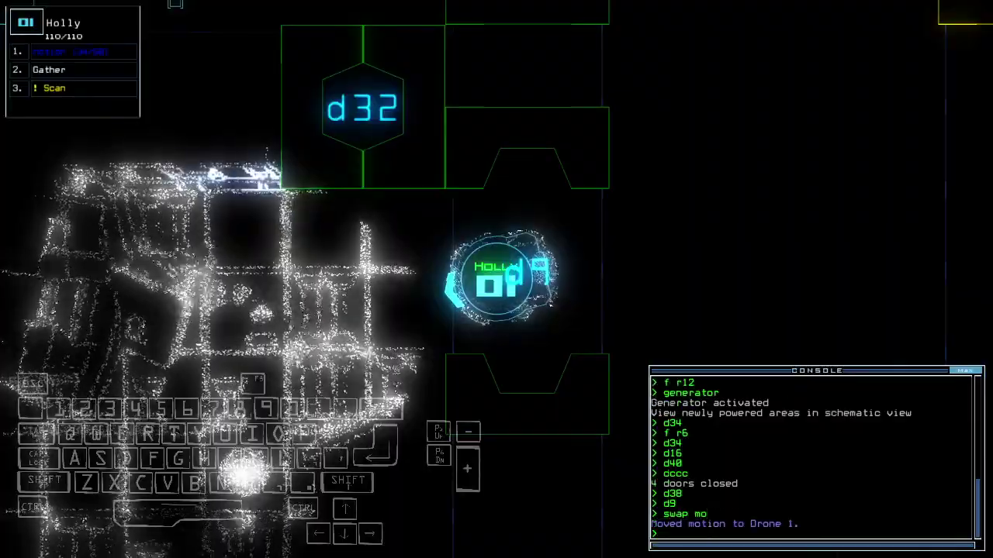
pyautogui.press('space')
pyautogui.write('motion')
pyautogui.press('Return')
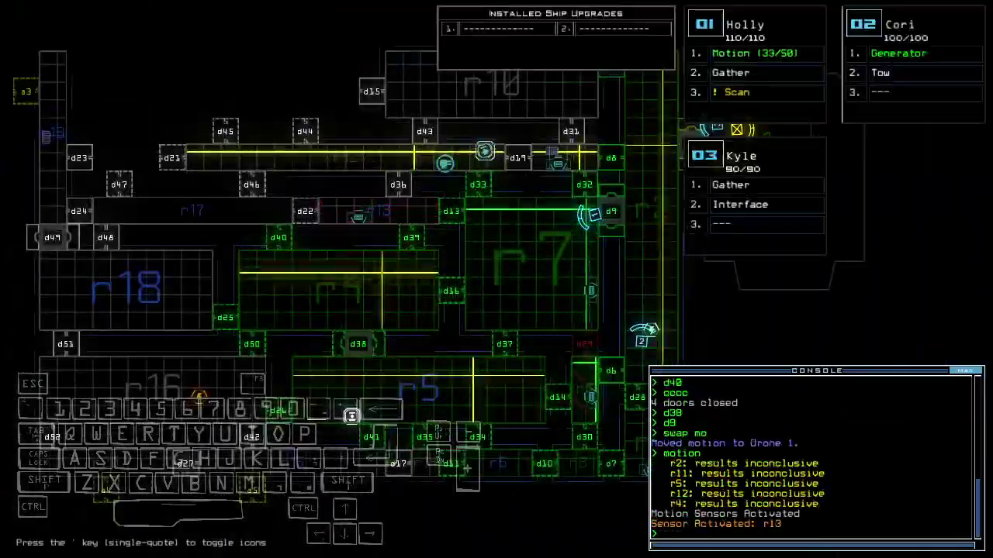
# Drive Holly forward toward d16 and close the nearby doors.
pyautogui.press('space')
pyautogui.press('Up')
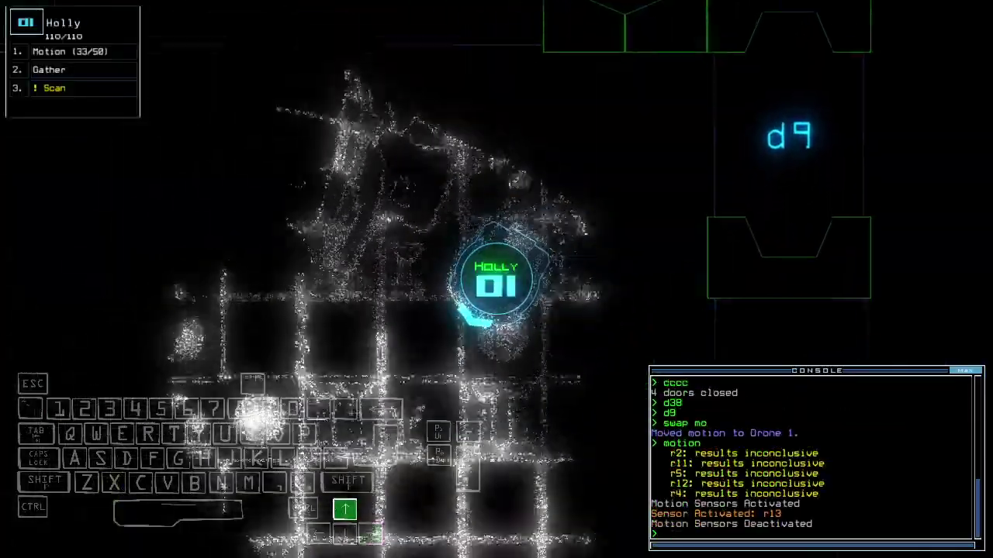
pyautogui.press('Up')
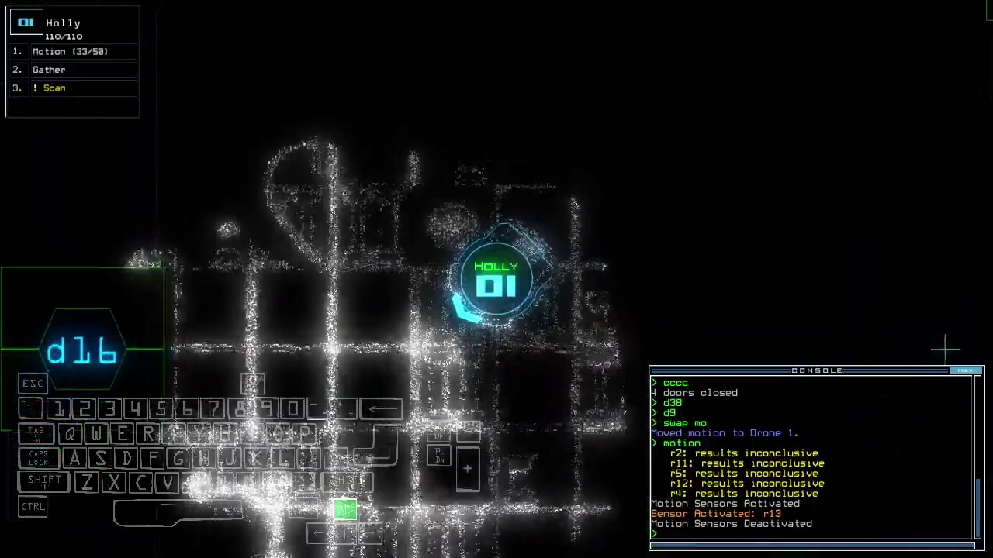
pyautogui.press('Up')
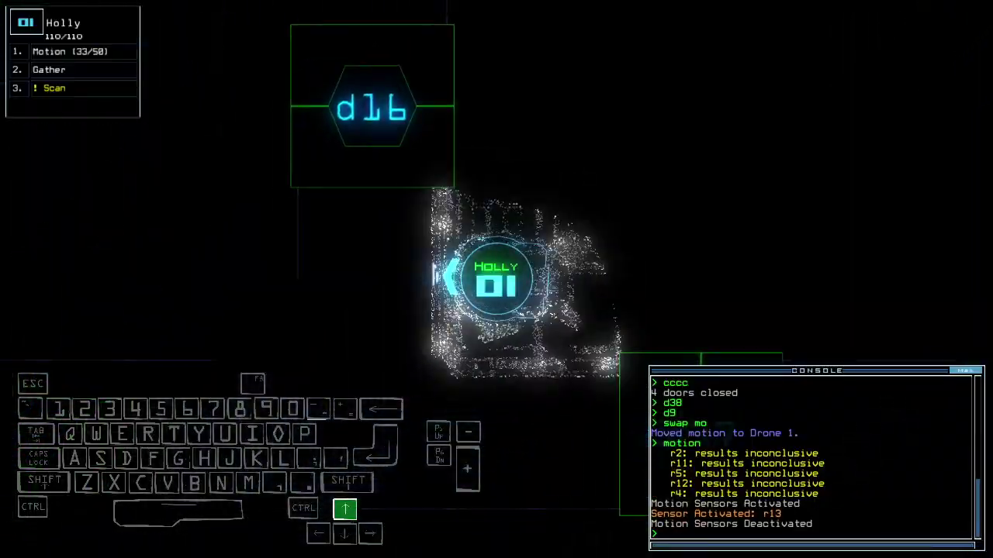
pyautogui.write('cc')
pyautogui.press('Return')
pyautogui.write('d16')
# Open door d16 and drive Holly through into the next room.
pyautogui.press('Return')
pyautogui.press('Up')
pyautogui.press('Left')
pyautogui.press('Up')
pyautogui.write('cc')
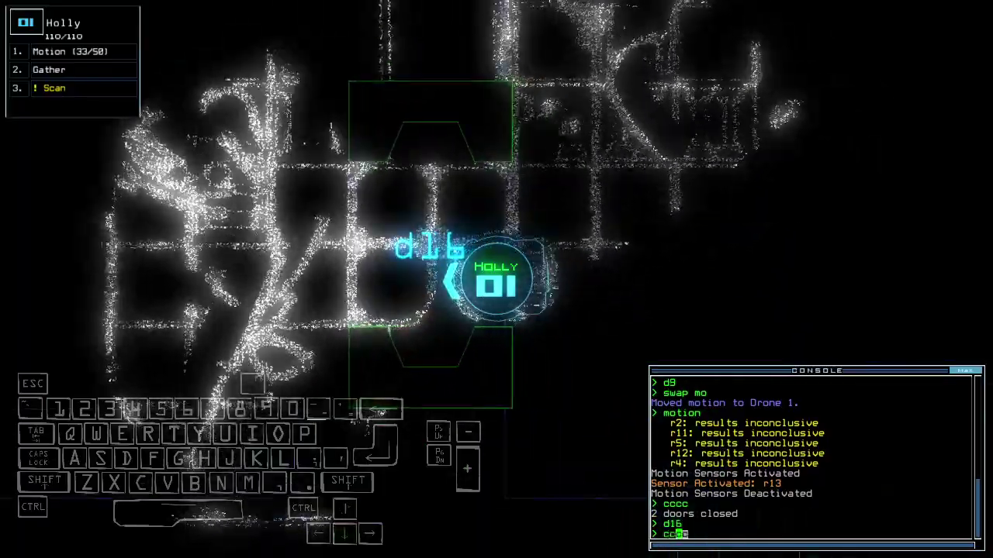
pyautogui.press('Up')
pyautogui.press('Left')
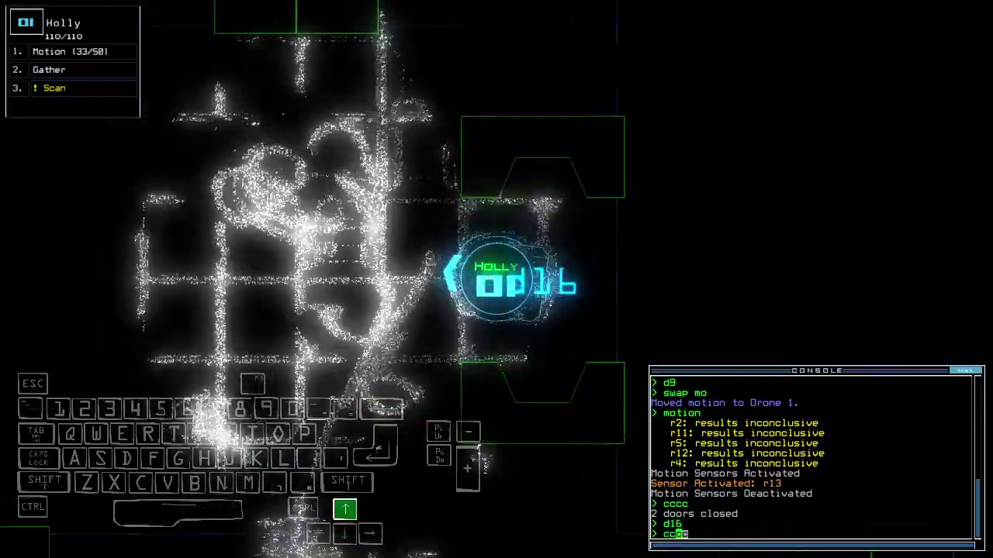
# Close the doors behind Holly and open door d40.
pyautogui.press('Up')
pyautogui.write('cc')
pyautogui.press('Return')
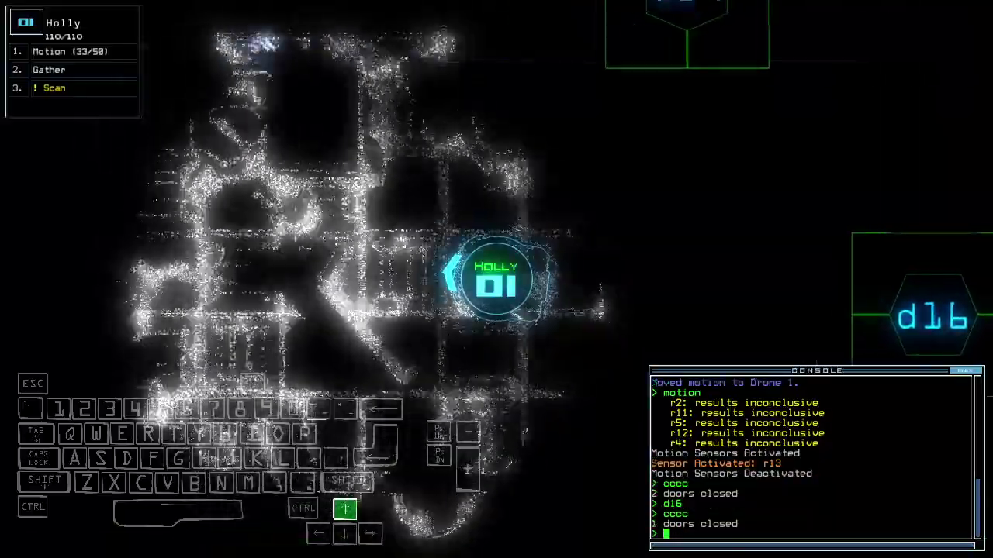
pyautogui.press('Up')
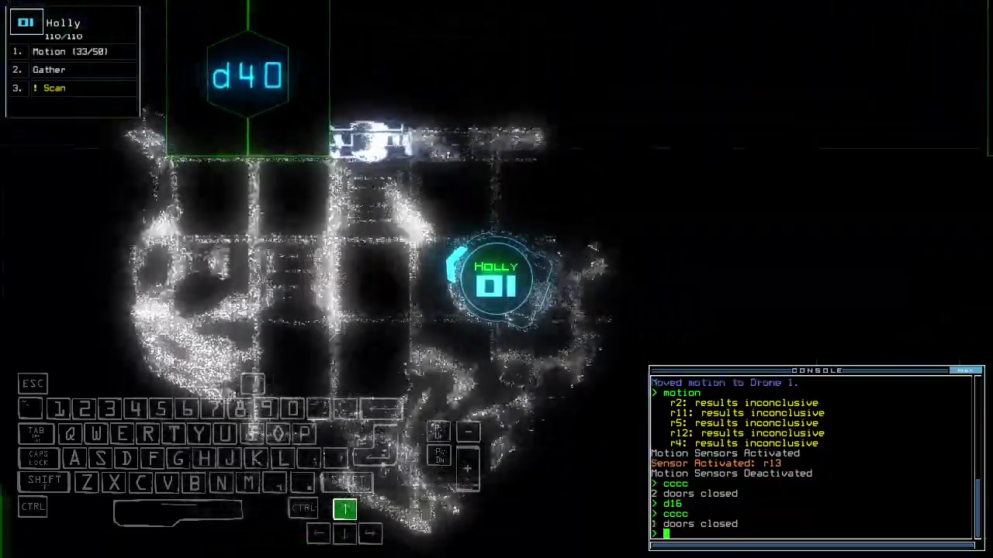
pyautogui.press('Tab')
pyautogui.press('Tab')
pyautogui.write('d')
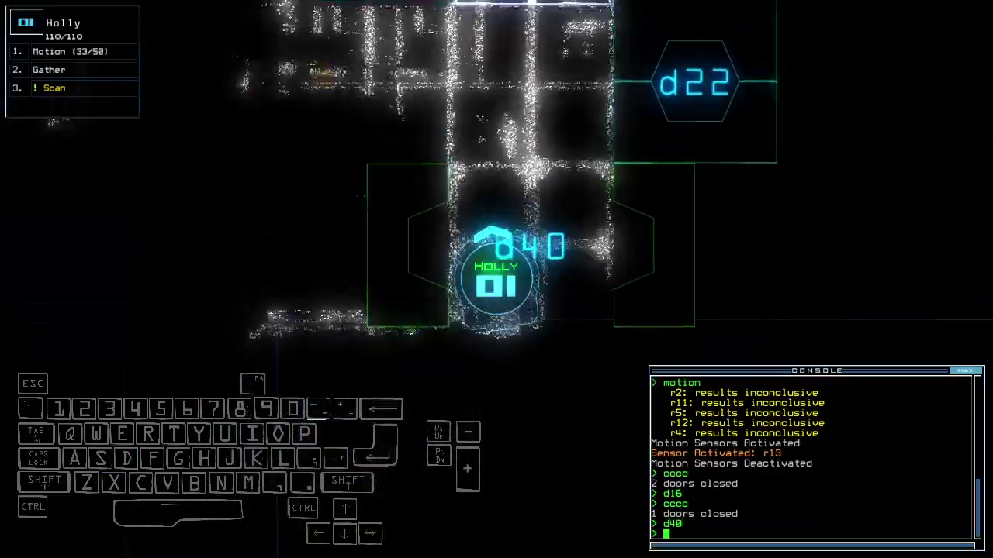
pyautogui.write('g')
# Collect the scrap Holly found and turn her around.
pyautogui.press('Return')
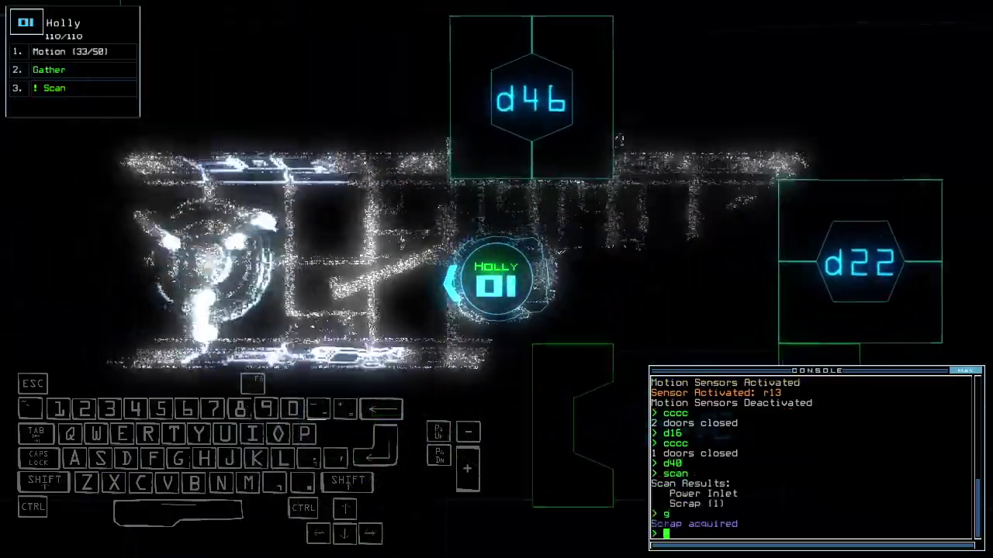
pyautogui.press('Down')
pyautogui.press('Right')
pyautogui.press('Tab')
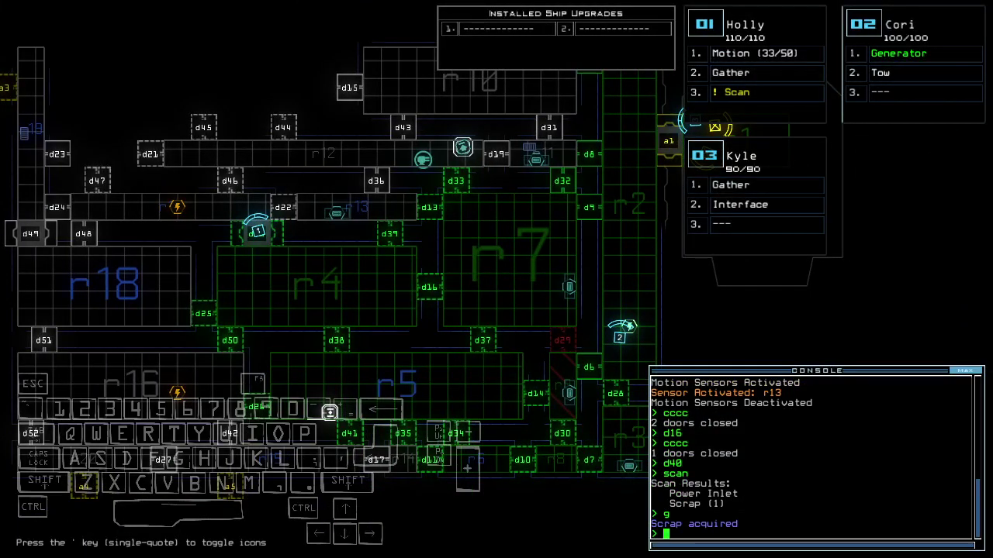
pyautogui.write('33')
# Open doors d9, d33 and d16, then take control of drone Cori.
pyautogui.press('Return')
pyautogui.press('Tab')
pyautogui.press('Tab')
pyautogui.write('6')
pyautogui.press('Return')
pyautogui.press('Tab')
pyautogui.press('Up')
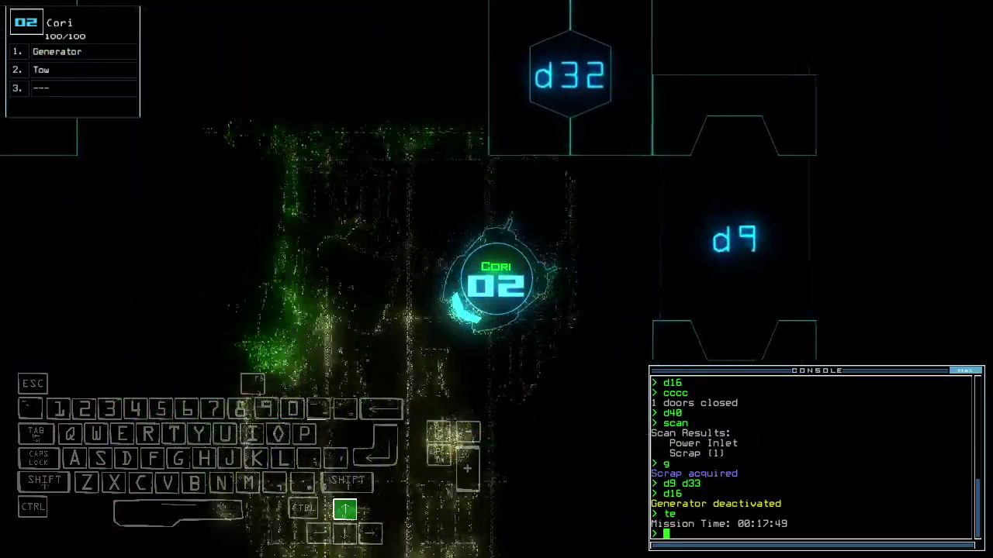
# Turn Cori right, check the mission time, and drive her forward.
pyautogui.press('Right')
pyautogui.write('te')
pyautogui.press('Return')
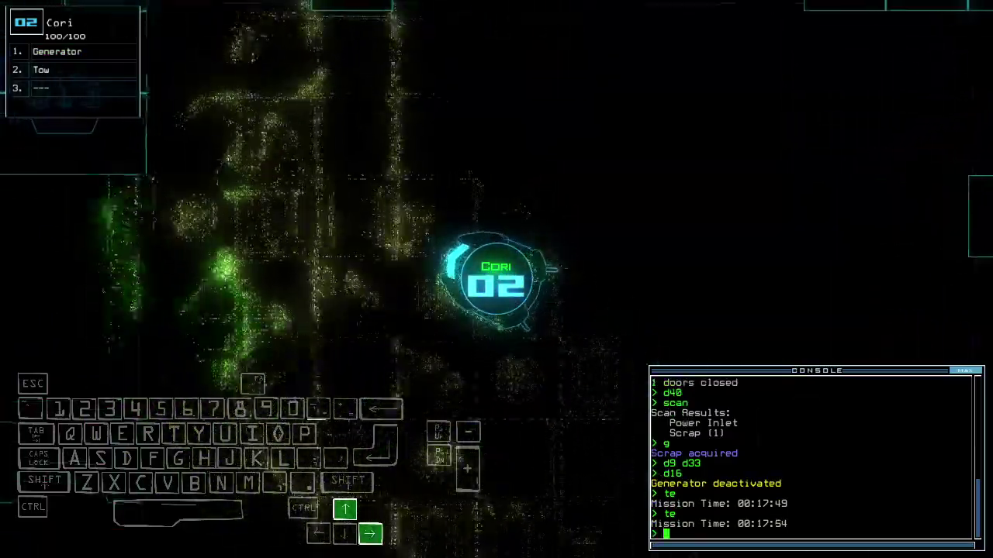
pyautogui.write('te')
pyautogui.press('Return')
pyautogui.press('Return')
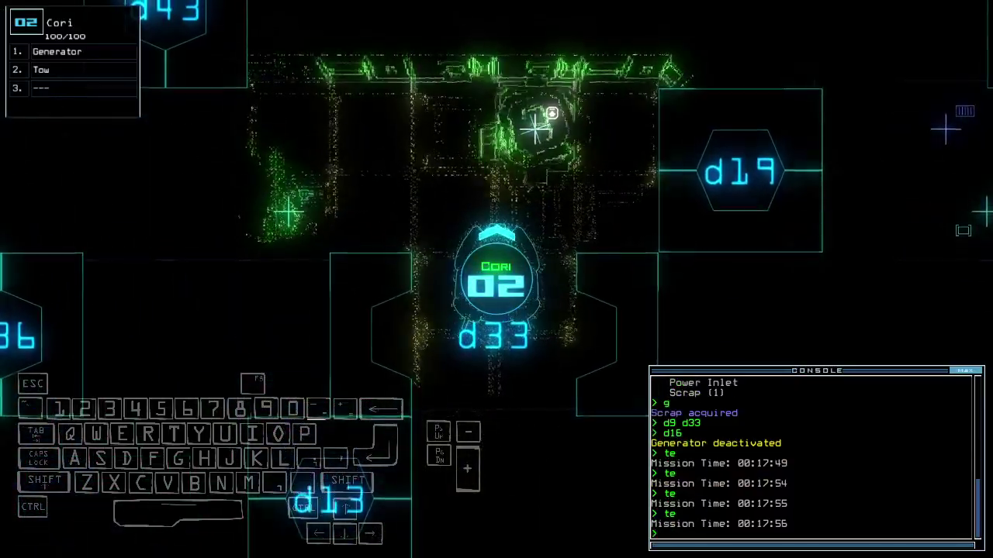
pyautogui.press('Up')
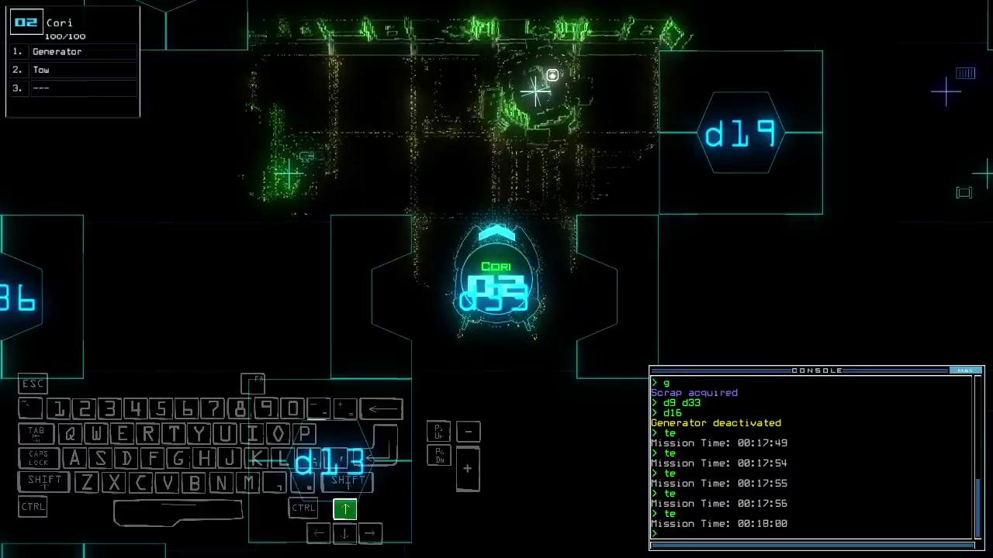
pyautogui.write('tow')
# Tow the Quarantine Bypass toward Holly and activate the generator.
pyautogui.press('Return')
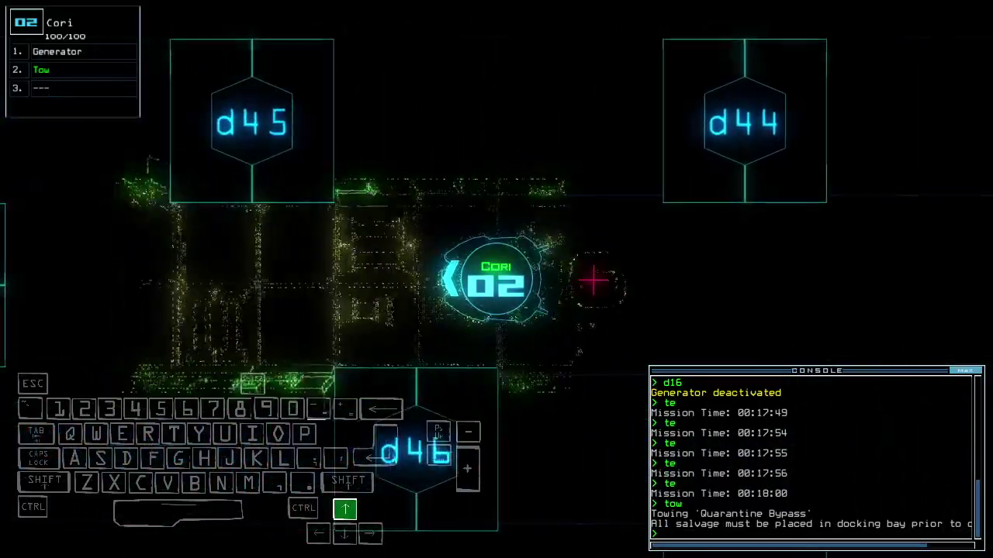
pyautogui.press('Left')
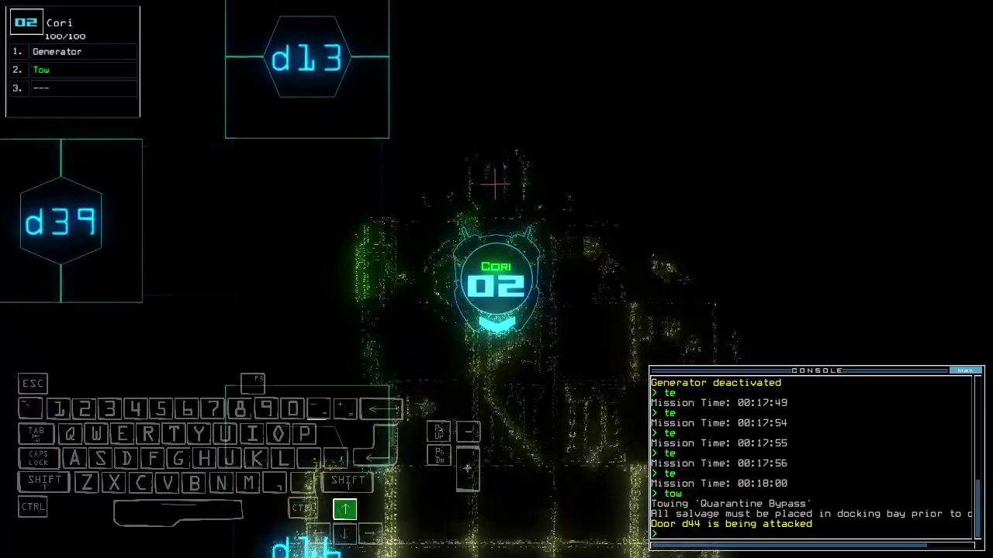
pyautogui.press('Right')
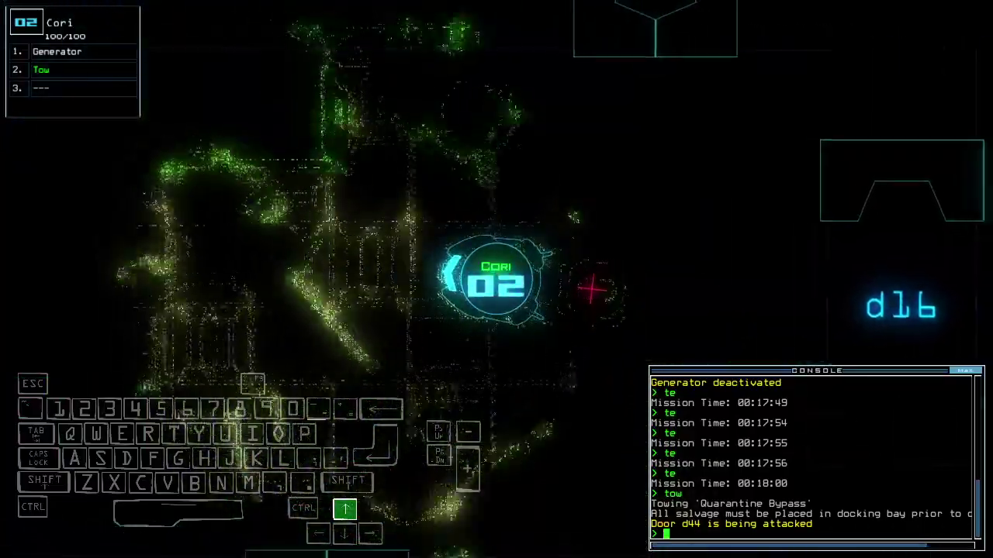
pyautogui.press('space')
pyautogui.press('space')
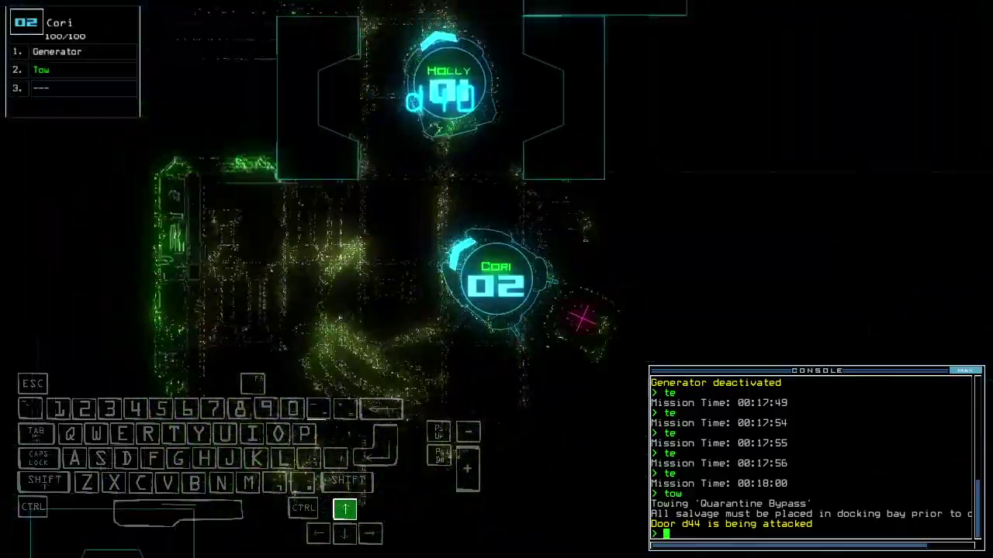
pyautogui.press('space')
pyautogui.press('space')
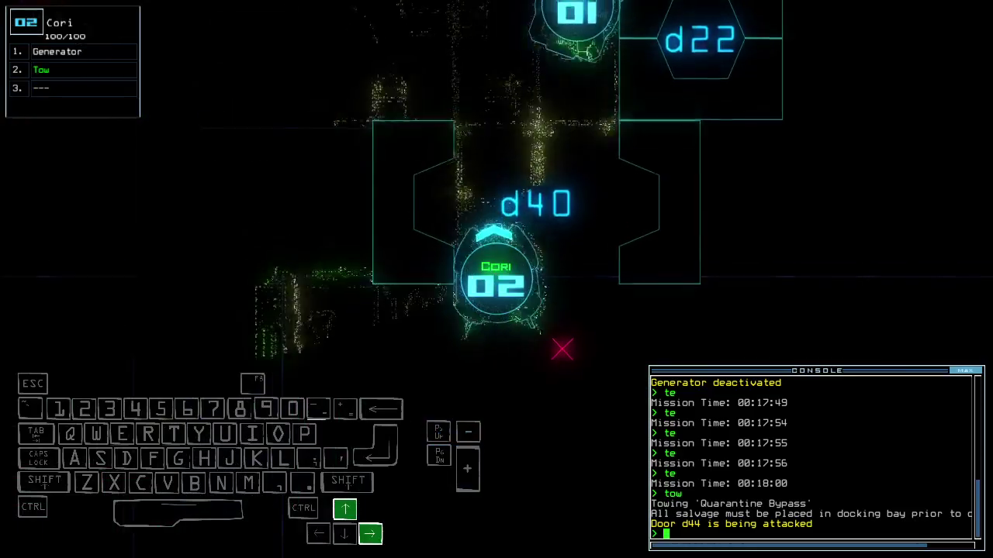
pyautogui.press('Left')
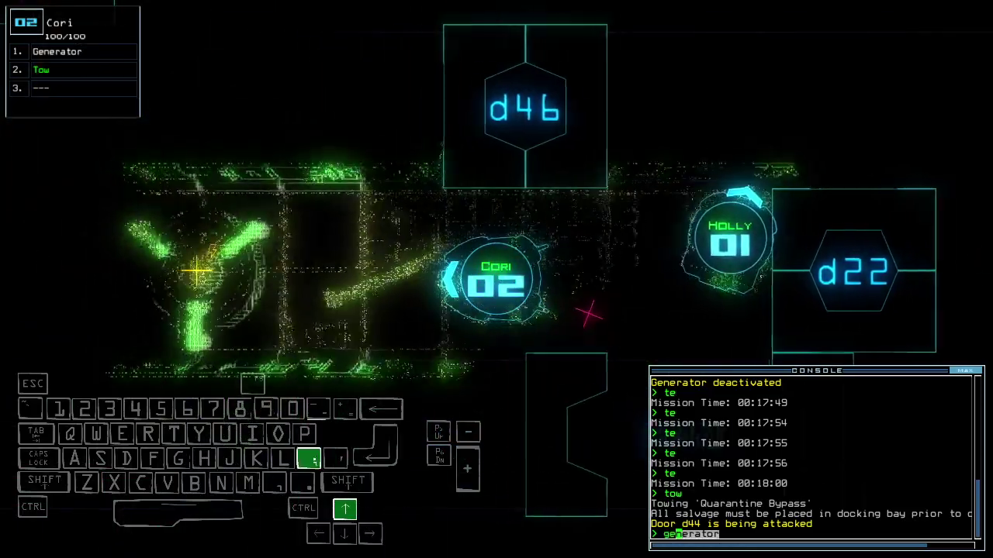
pyautogui.write('generator ;cccc')
pyautogui.press('Return')
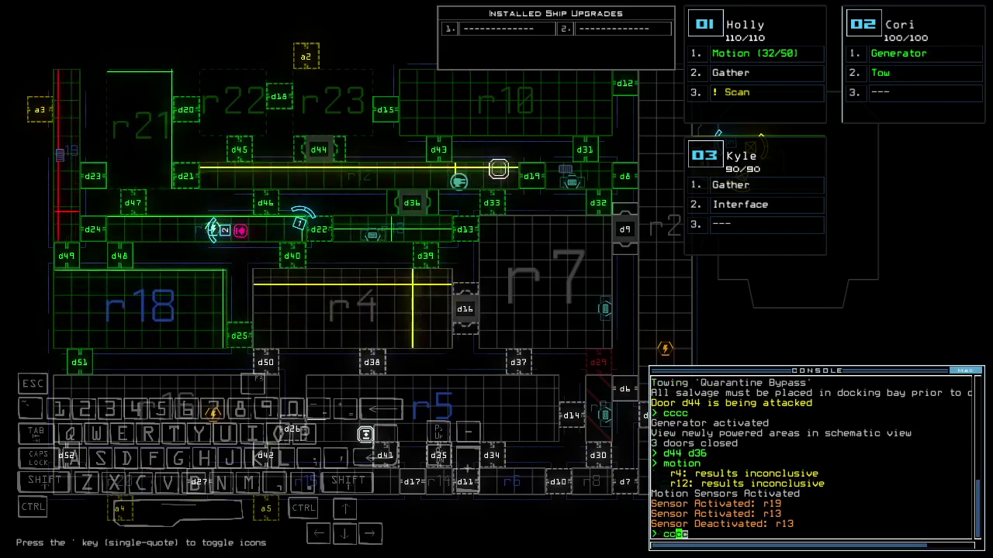
pyautogui.write('d22')
# Open door d22, drive Holly through it, and return to the schematic.
pyautogui.press('Return')
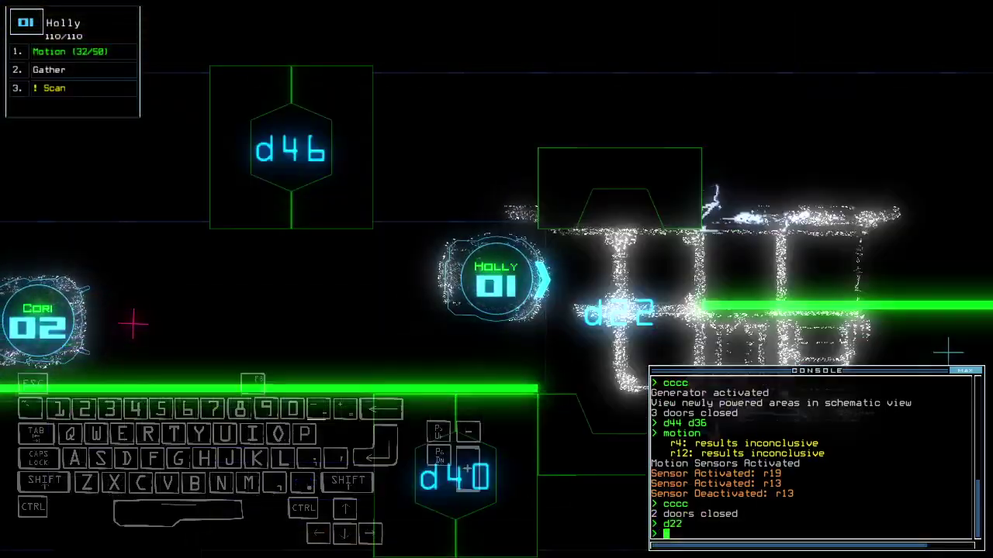
pyautogui.press('w')
pyautogui.press('Escape')
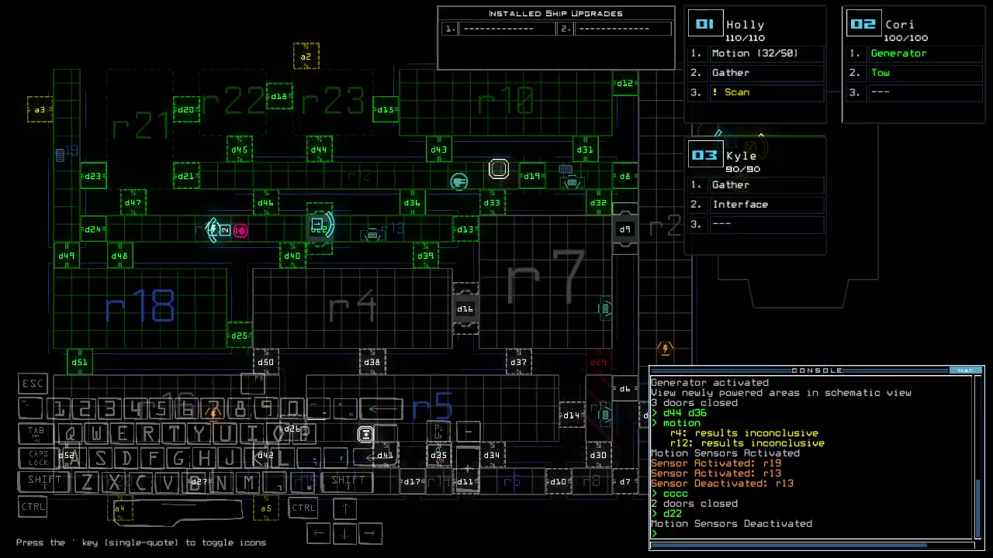
# Switch to Kyle and drive him forward along the corridor.
pyautogui.press('Right')
pyautogui.press('3')
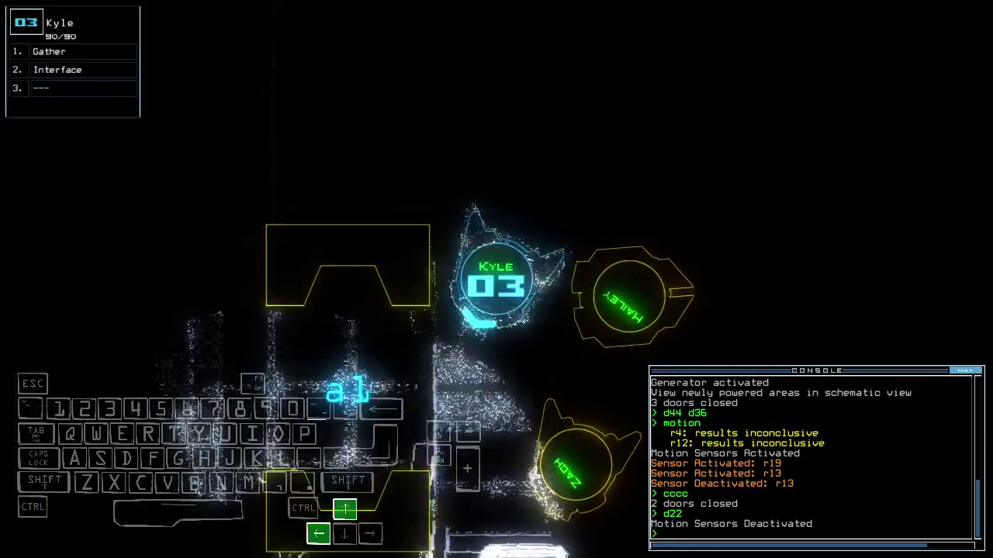
pyautogui.press('Up')
pyautogui.press('Up')
pyautogui.press('Up')
pyautogui.press('Up')
pyautogui.press('Up')
pyautogui.press('Up')
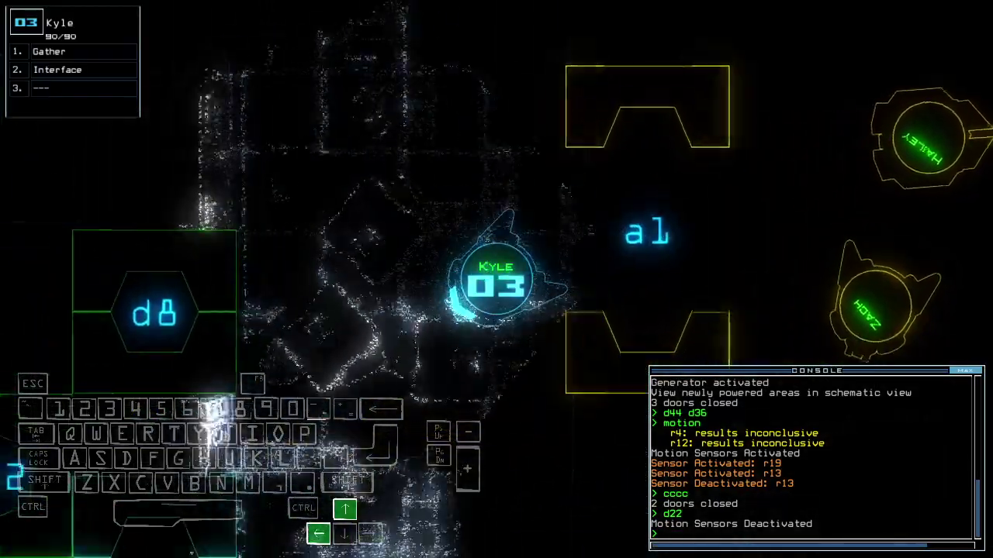
pyautogui.press('Right')
pyautogui.press('Up')
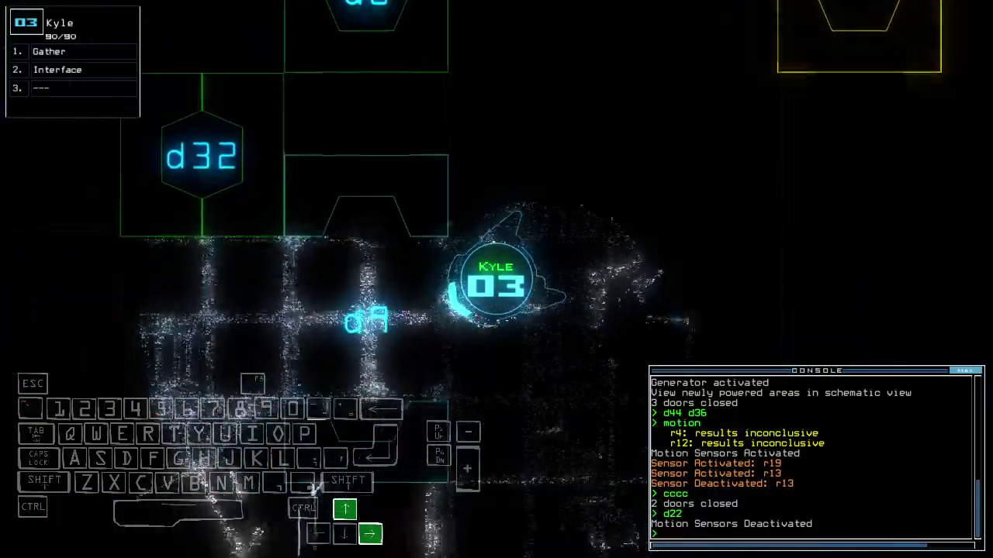
pyautogui.press('Up')
pyautogui.press('Up')
pyautogui.press('Up')
pyautogui.press('Up')
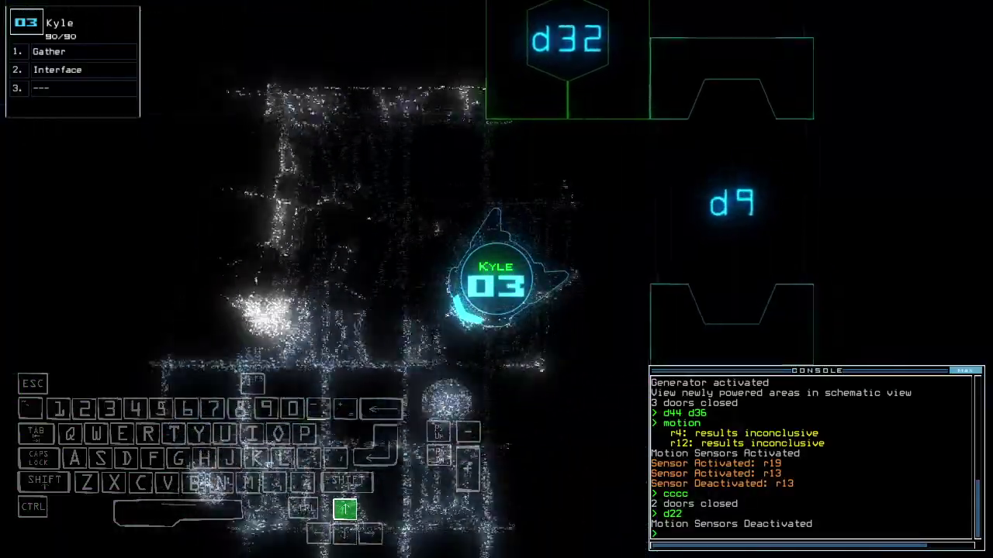
pyautogui.press('Up')
# Open door d13 from the schematic map.
pyautogui.press('Up')
pyautogui.press('Up')
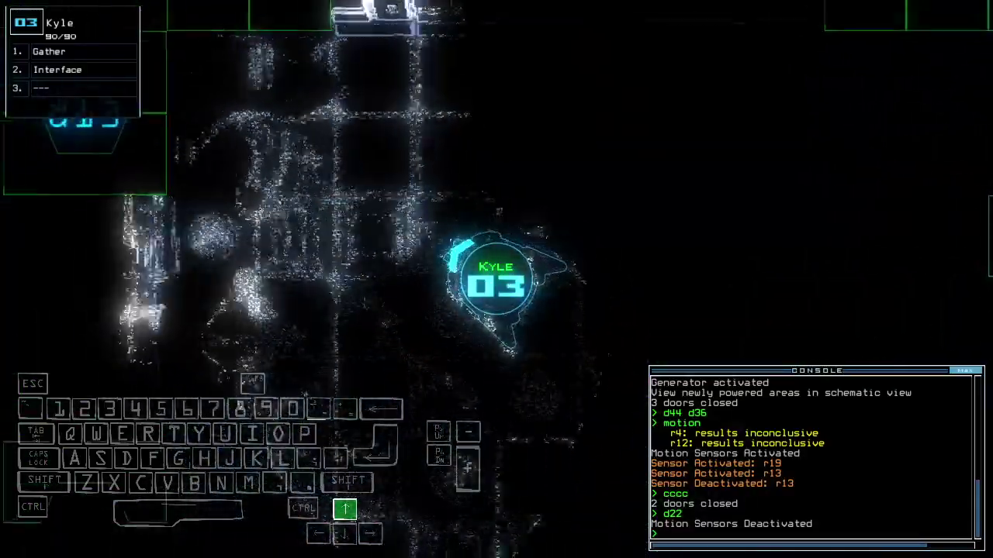
pyautogui.press('Up')
pyautogui.press('Up')
pyautogui.press('Tab')
pyautogui.press('Tab')
pyautogui.press('Up')
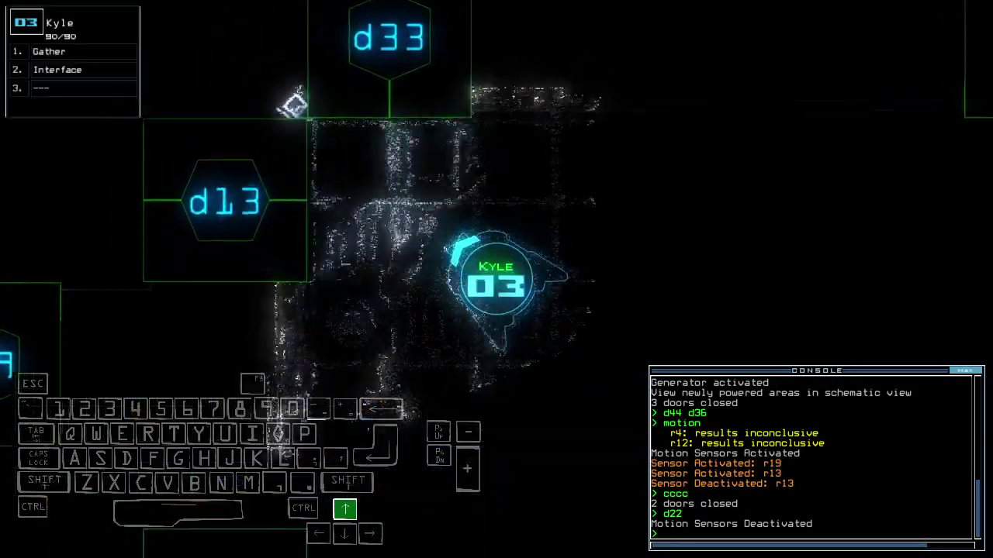
pyautogui.write('3')
pyautogui.press('Return')
pyautogui.press('Left')
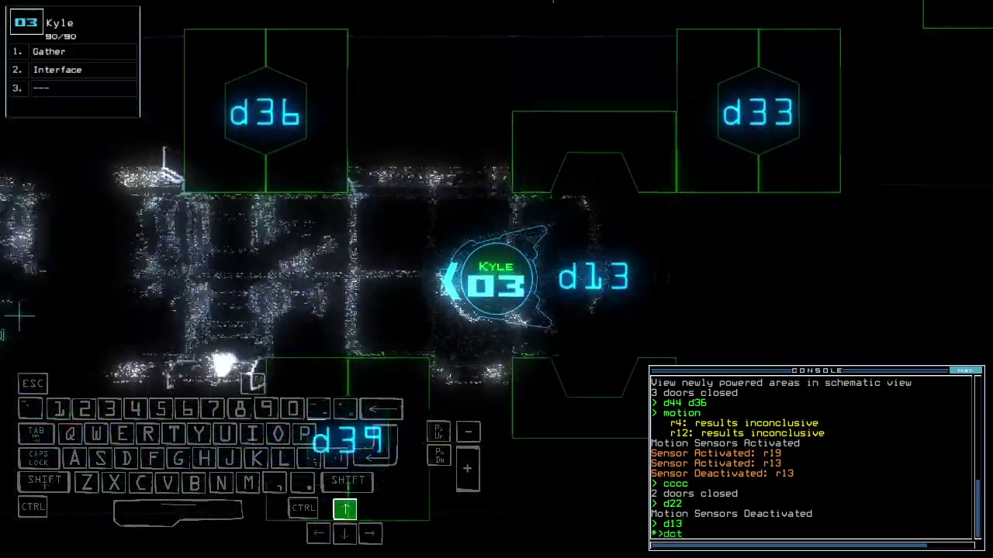
# Kill the 21 enemies in r12 with ship defenses, then deactivate them.
pyautogui.press('Return')
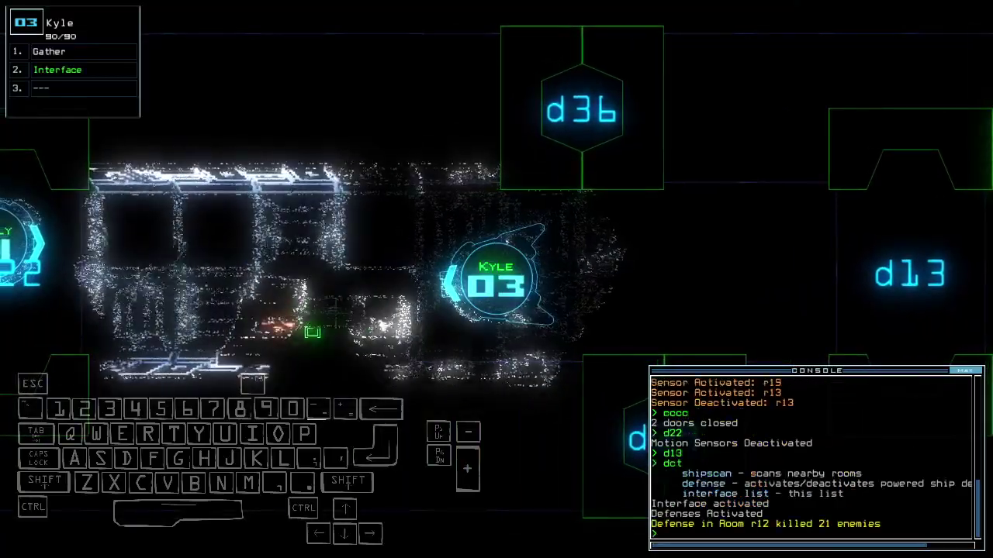
pyautogui.write('df')
pyautogui.press('Return')
pyautogui.press('Tab')
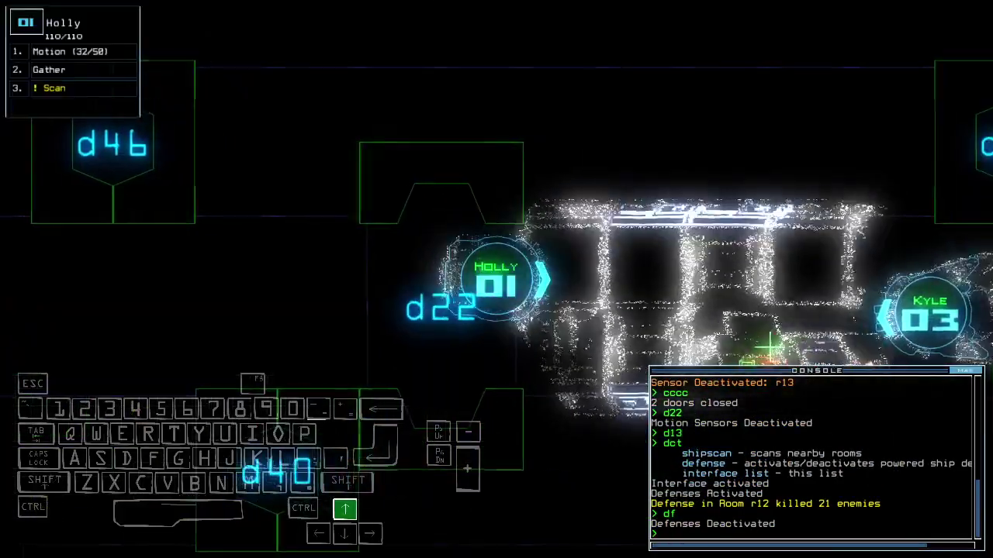
# Switch control back to Holly and open door d36.
pyautogui.press('3')
pyautogui.press('Down')
pyautogui.press('Right')
pyautogui.write('1')
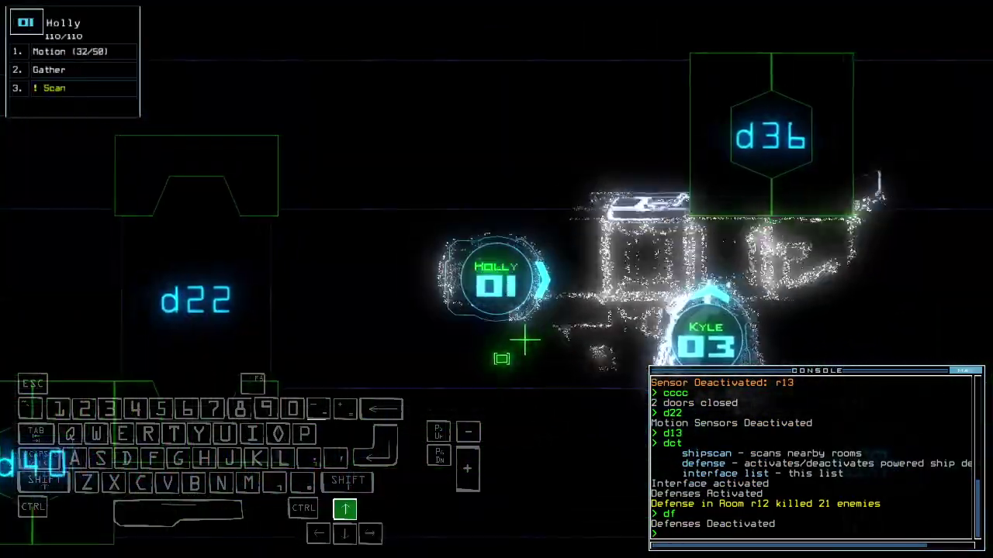
pyautogui.write('d36')
pyautogui.press('Return')
pyautogui.press('Up')
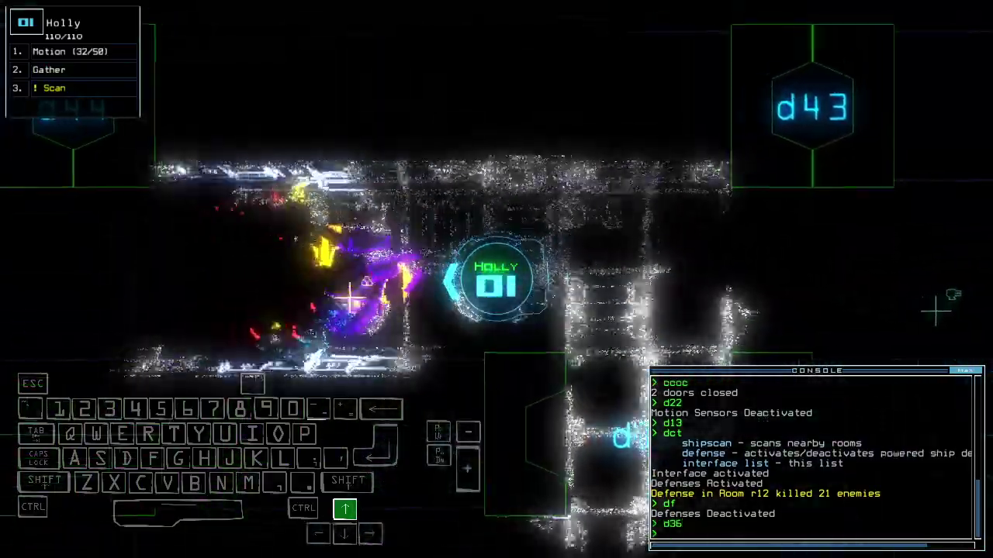
pyautogui.write('g')
# Collect the scrap in Holly's room, open door d44, and scan beyond.
pyautogui.press('Return')
pyautogui.write('g')
pyautogui.press('space')
pyautogui.press('space')
pyautogui.write('d44')
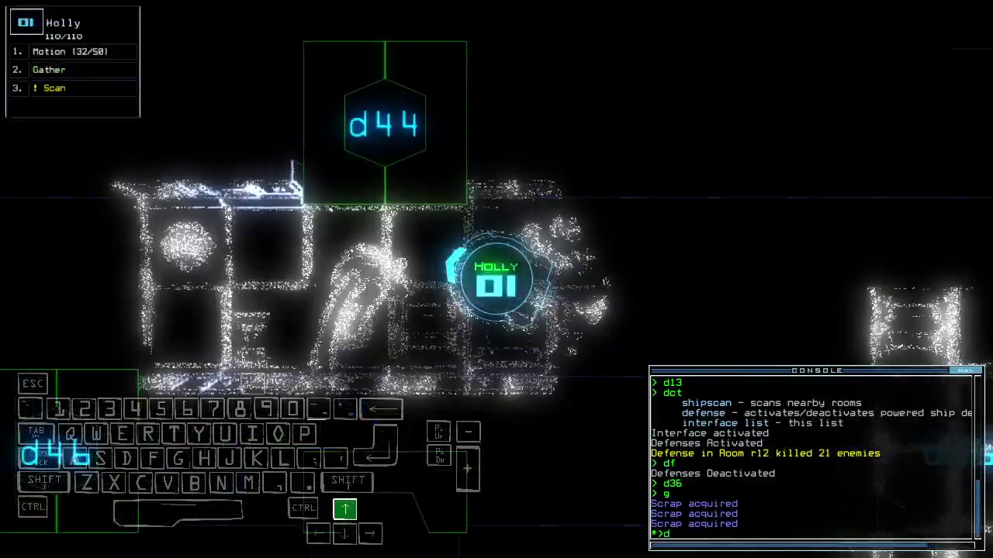
pyautogui.press('Return')
pyautogui.press('Up')
pyautogui.write('scan')
pyautogui.press('Return')
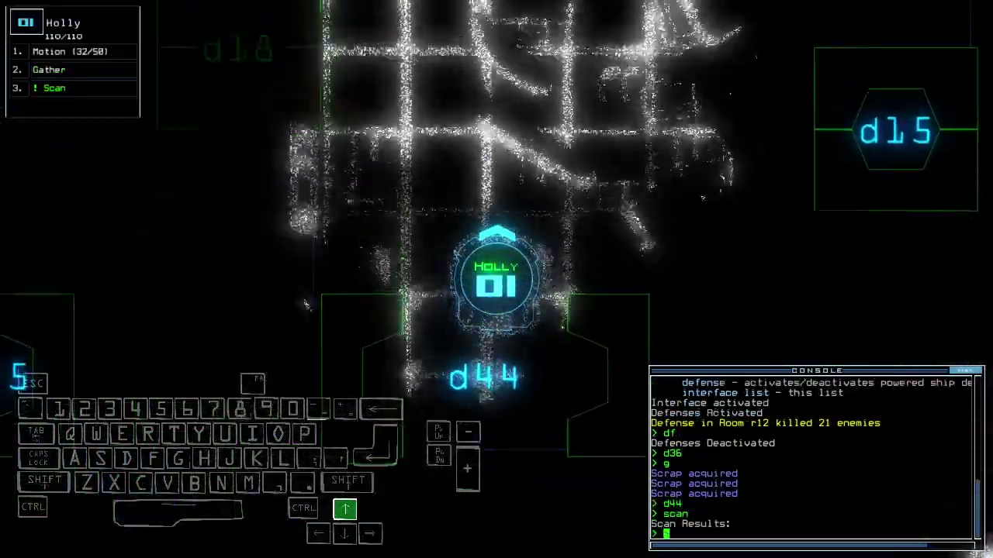
pyautogui.write('d18')
# Open door d18 and drive Holly onward through the ship.
pyautogui.press('Return')
pyautogui.press('space')
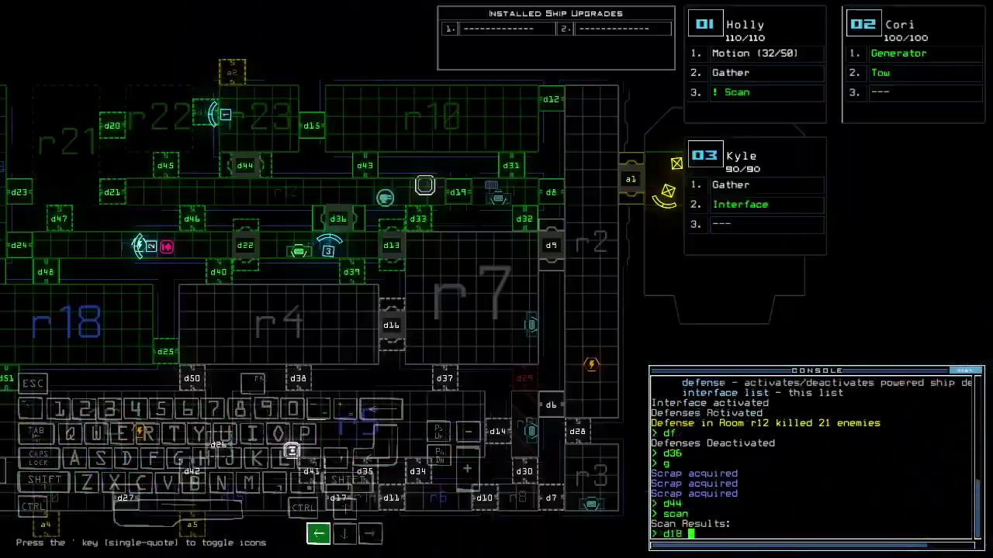
pyautogui.press('space')
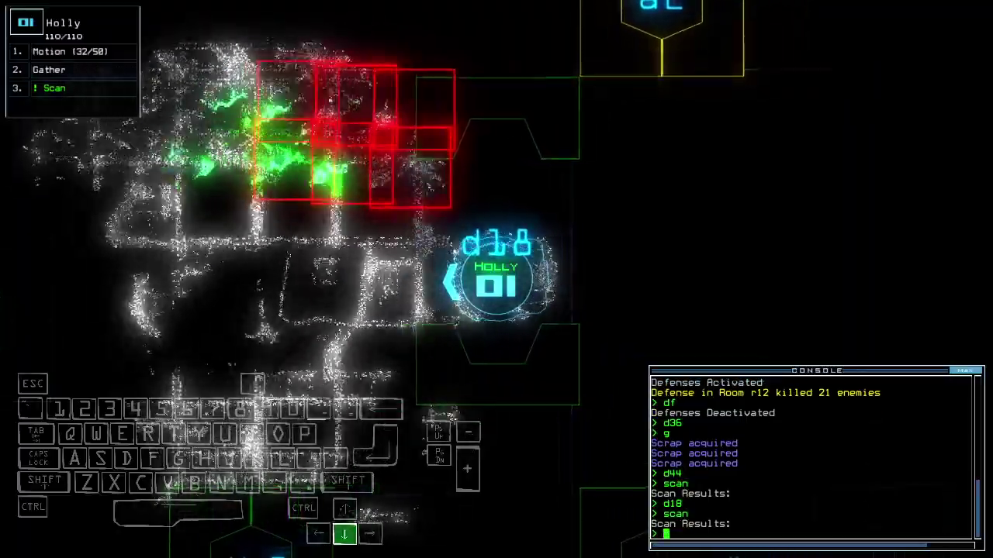
pyautogui.press('Down')
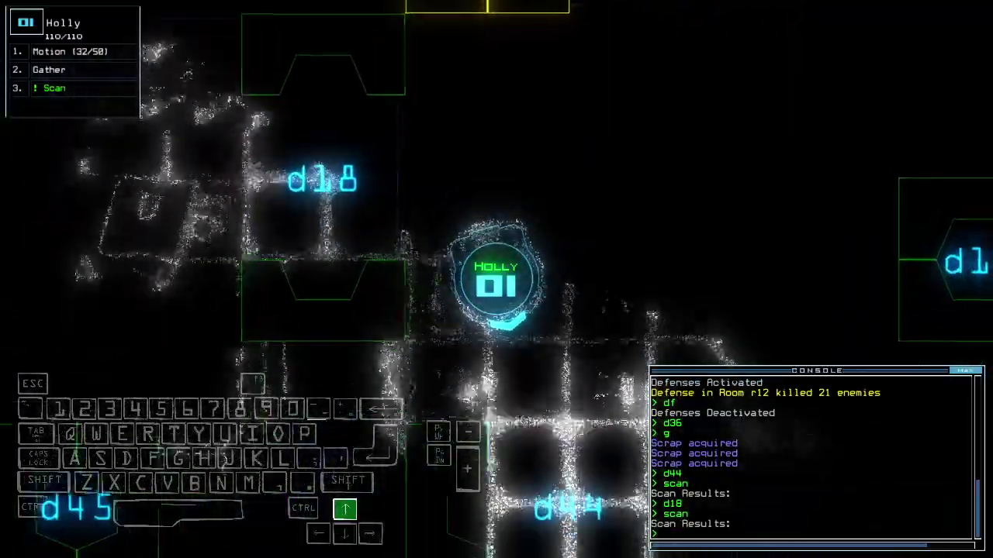
pyautogui.press('Up')
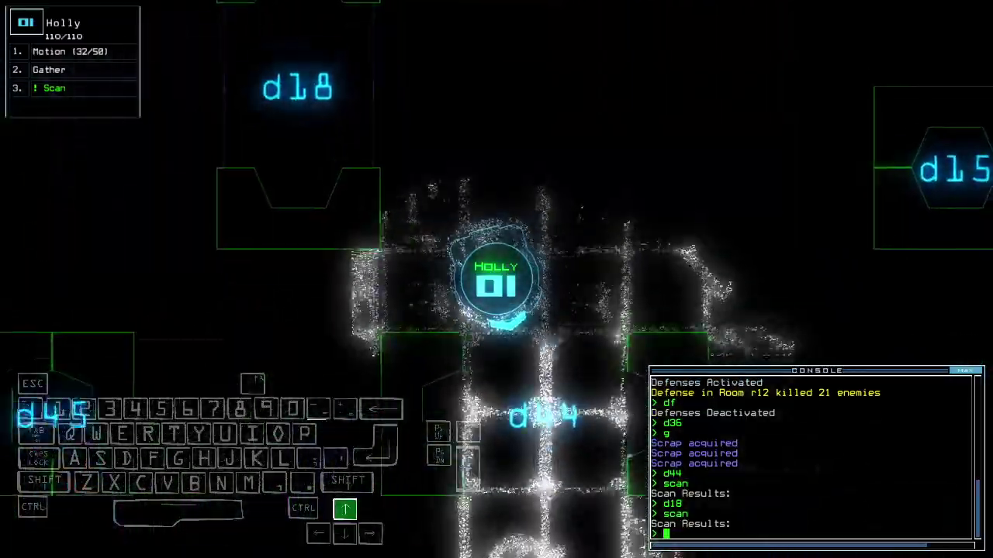
pyautogui.press('Up')
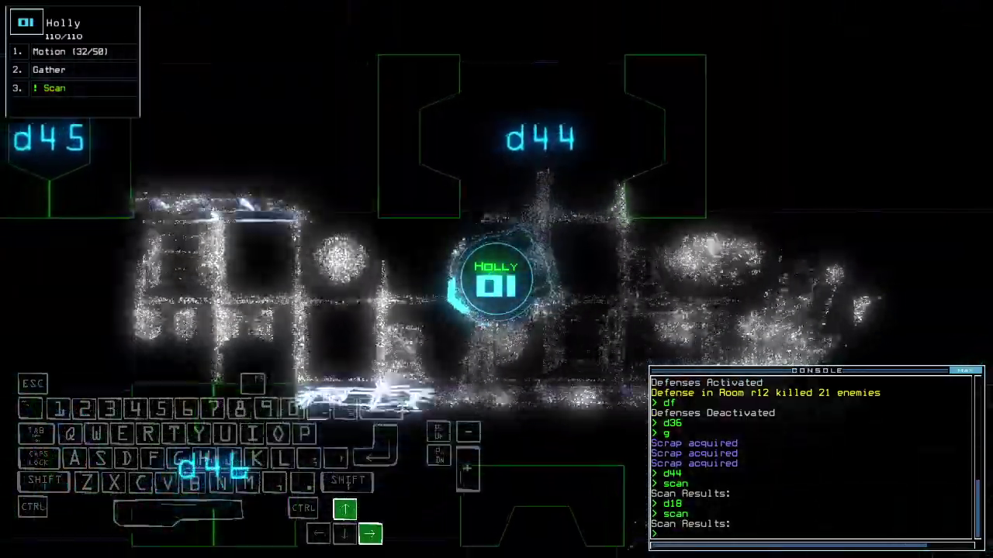
pyautogui.write('c')
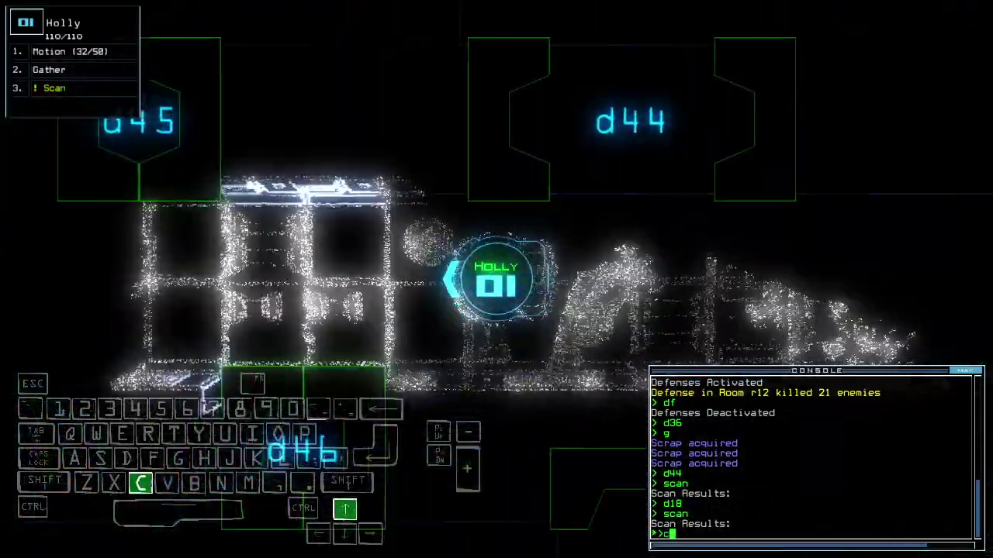
pyautogui.write('cc')
# Close five doors, sweep for motion, and gather fuel from the Fuel Access Point.
pyautogui.press('Return')
pyautogui.write('m')
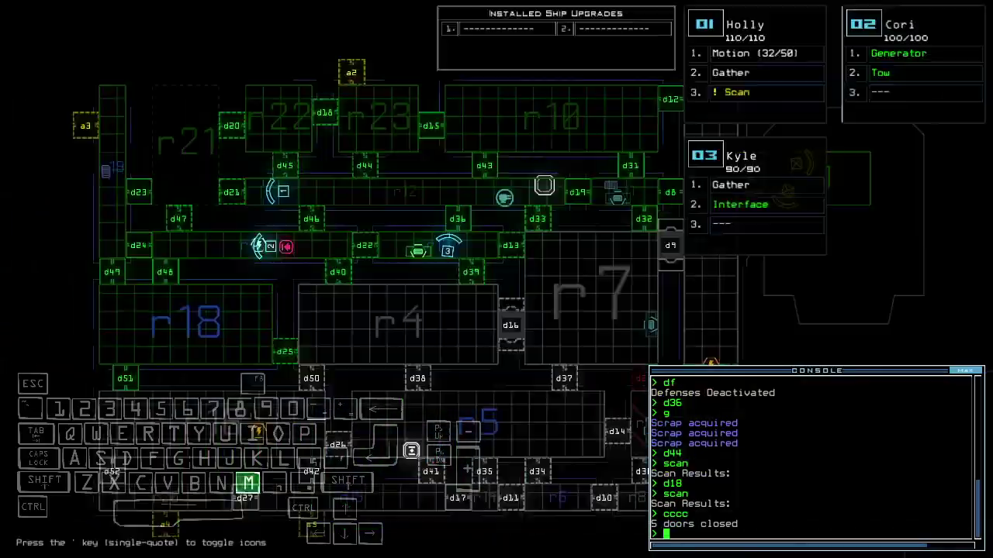
pyautogui.press('Up')
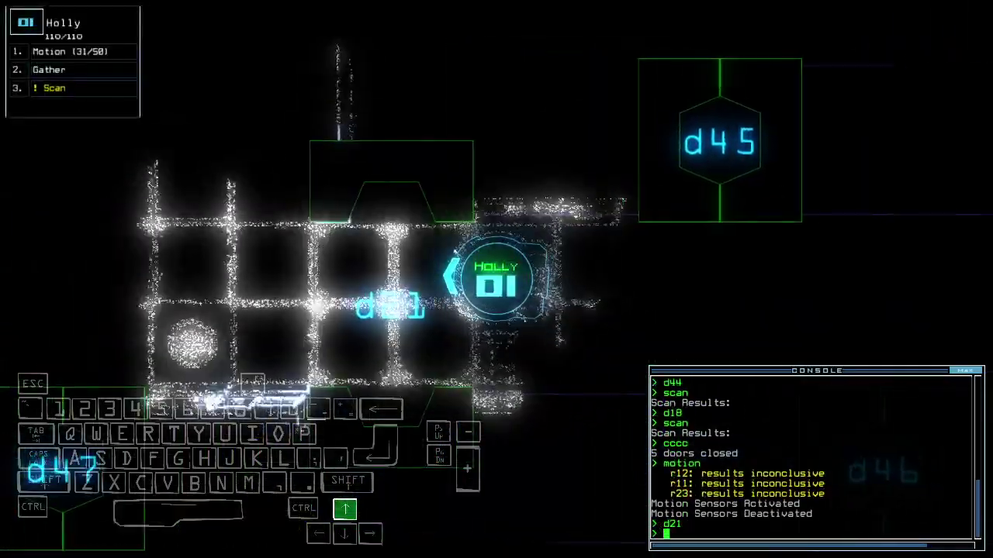
pyautogui.press('Return')
pyautogui.press('Up')
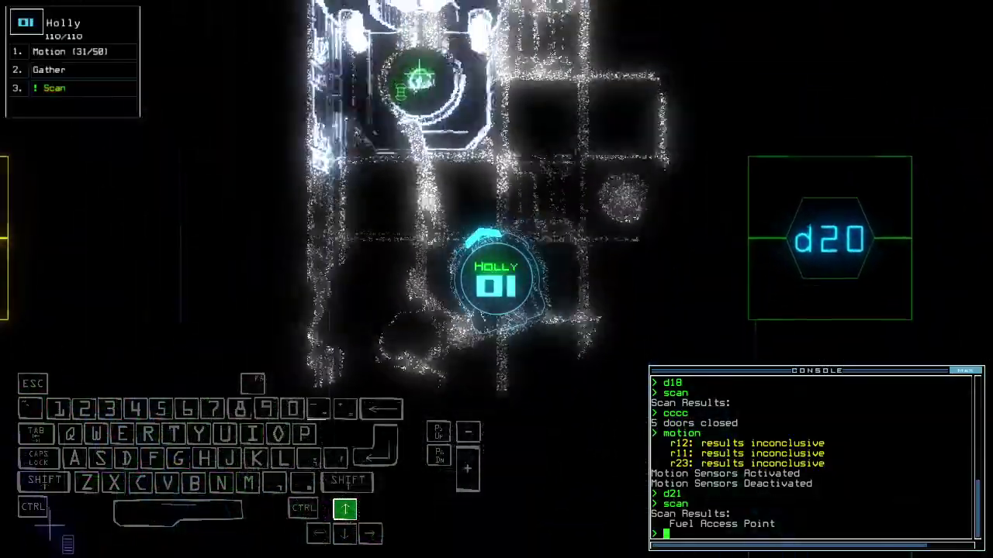
pyautogui.write('gather')
pyautogui.press('Return')
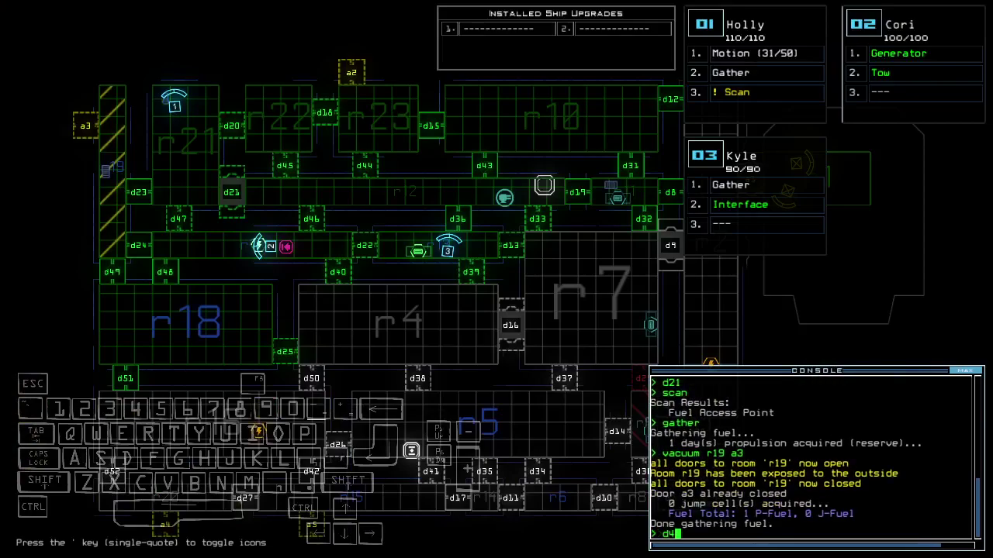
pyautogui.write('6')
# Toggle door d36, switch to Kyle, and shut off Cori's generator.
pyautogui.press('Return')
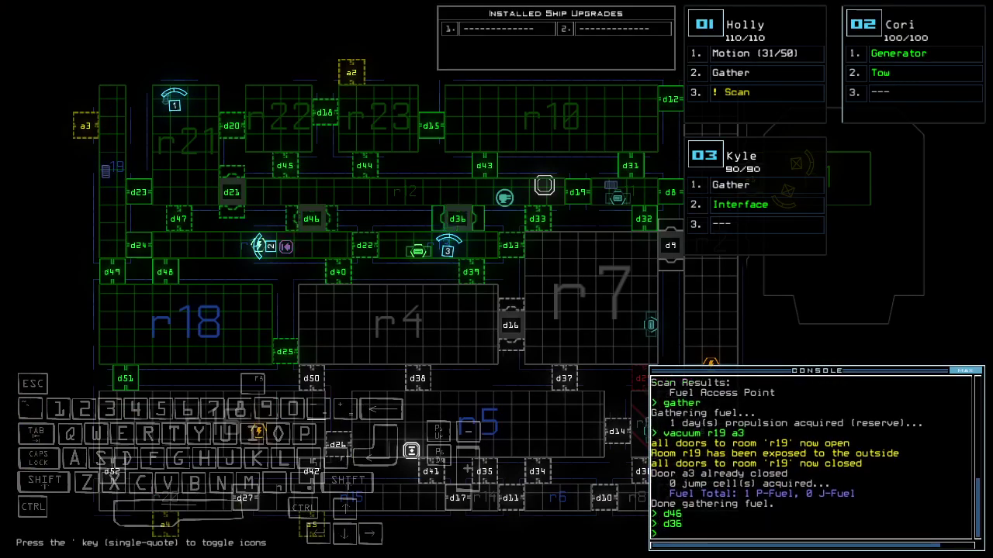
pyautogui.press('3')
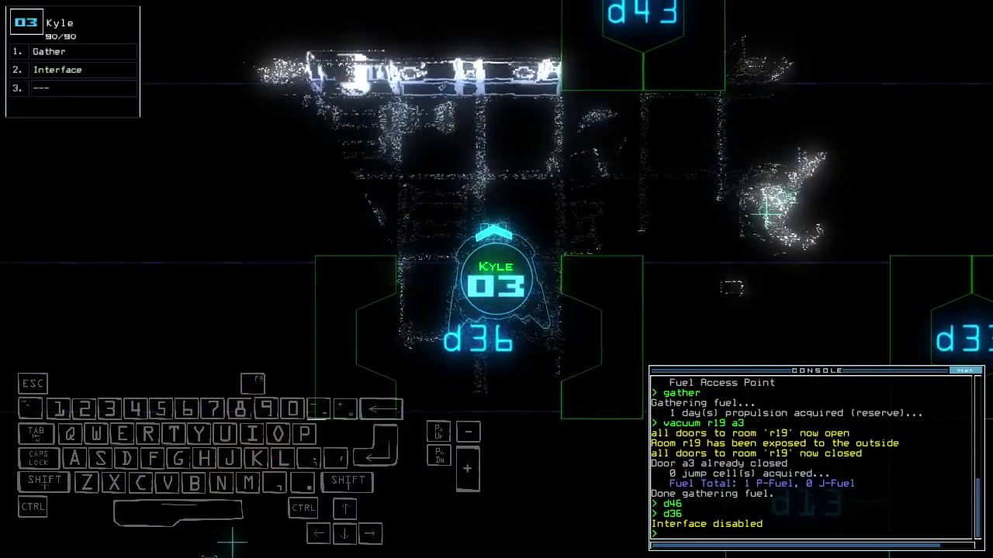
pyautogui.press('space')
pyautogui.press('2')
pyautogui.press('Left')
pyautogui.press('Left')
pyautogui.press('Left')
pyautogui.press('Left')
# Move Cori toward d46, send Holly to room r12, and check the time.
pyautogui.press('Down')
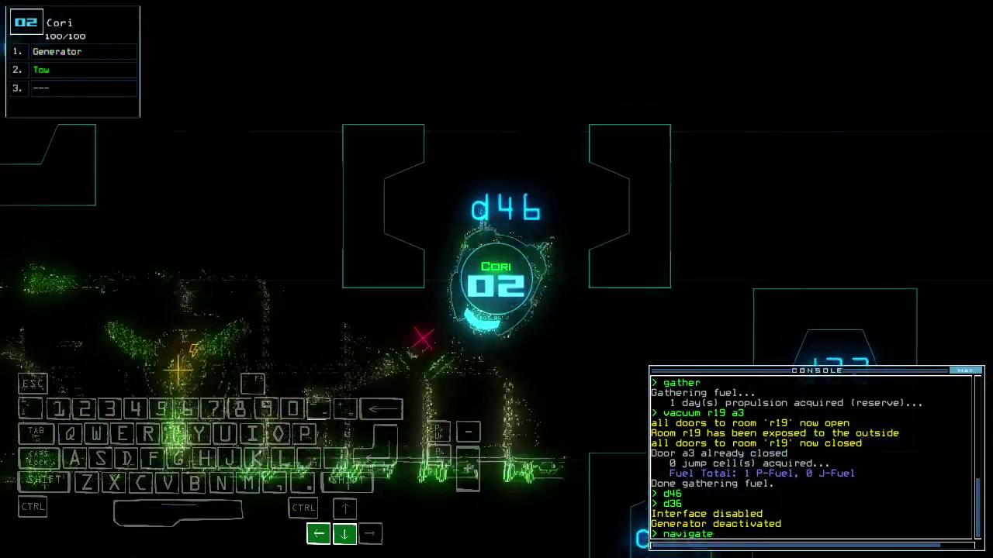
pyautogui.write('1')
pyautogui.press('Return')
pyautogui.press('space')
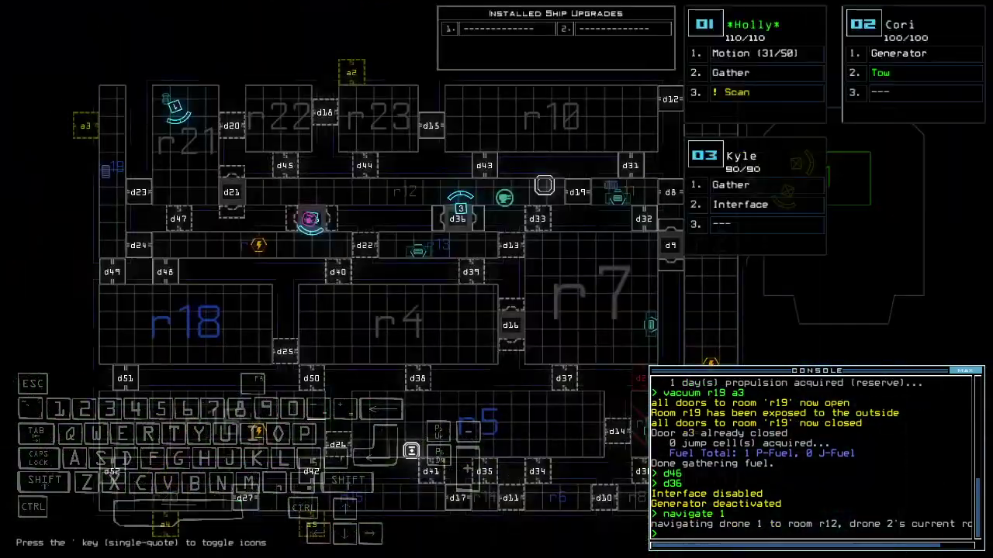
pyautogui.write('1')
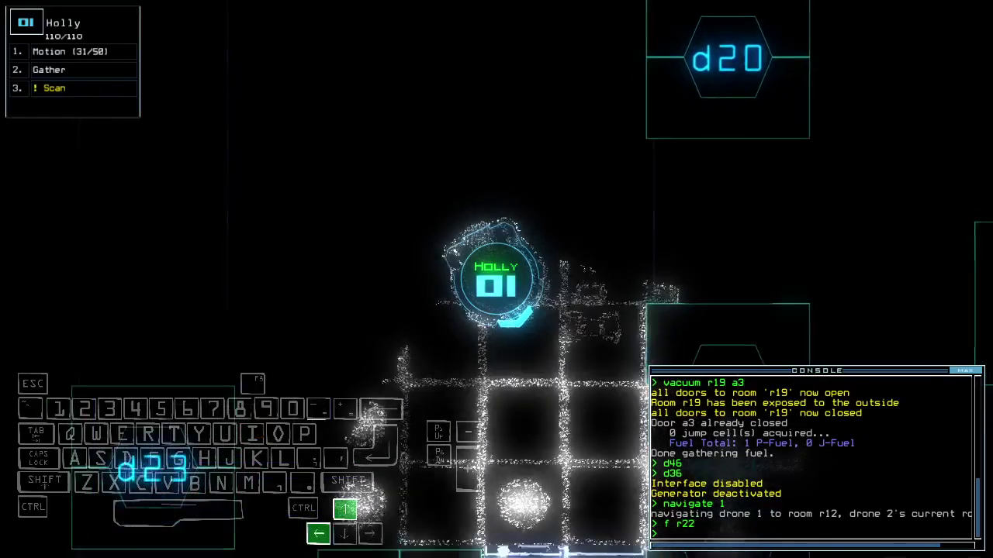
pyautogui.write('te')
pyautogui.press('Return')
pyautogui.press('space')
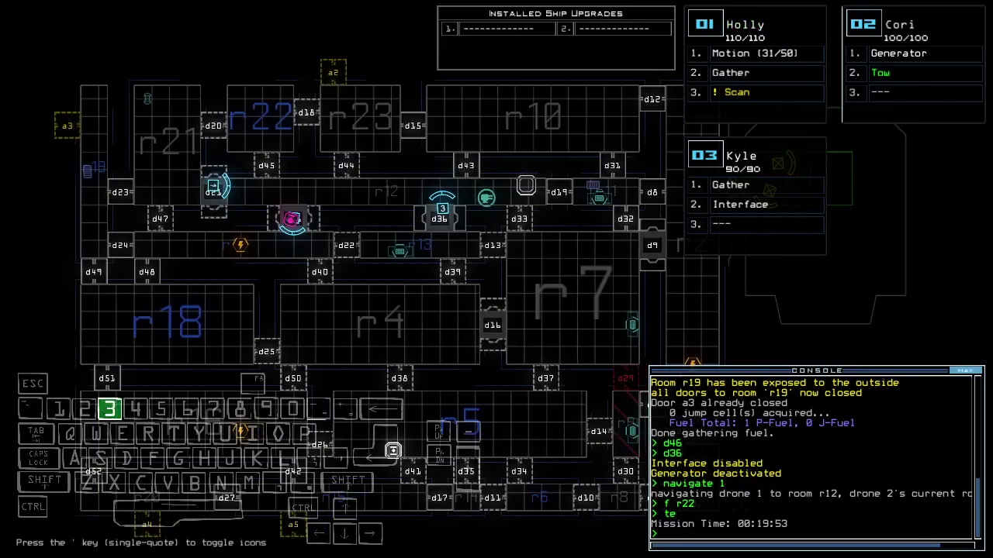
# Move Kyle forward and send a drone to room r13.
pyautogui.press('3')
pyautogui.write('i')
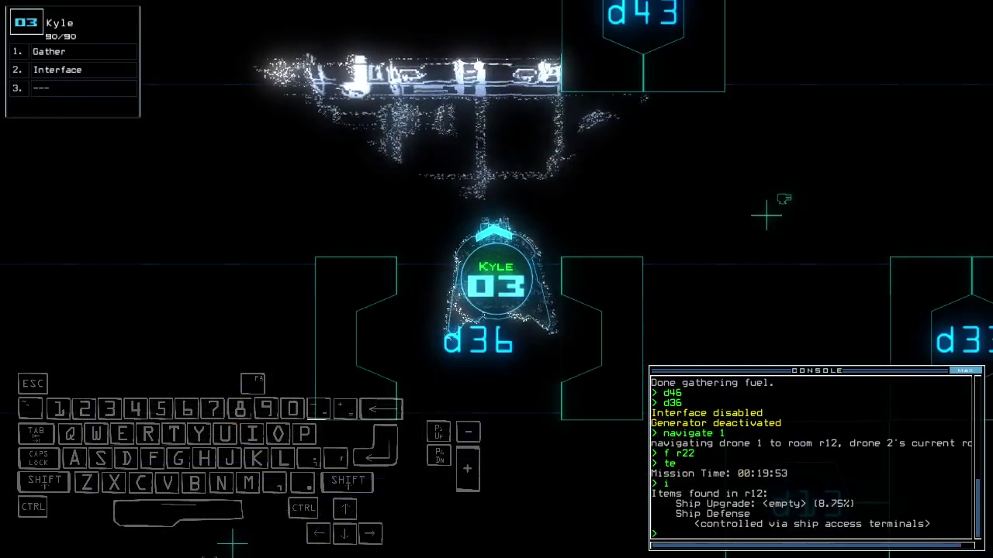
pyautogui.press('Up')
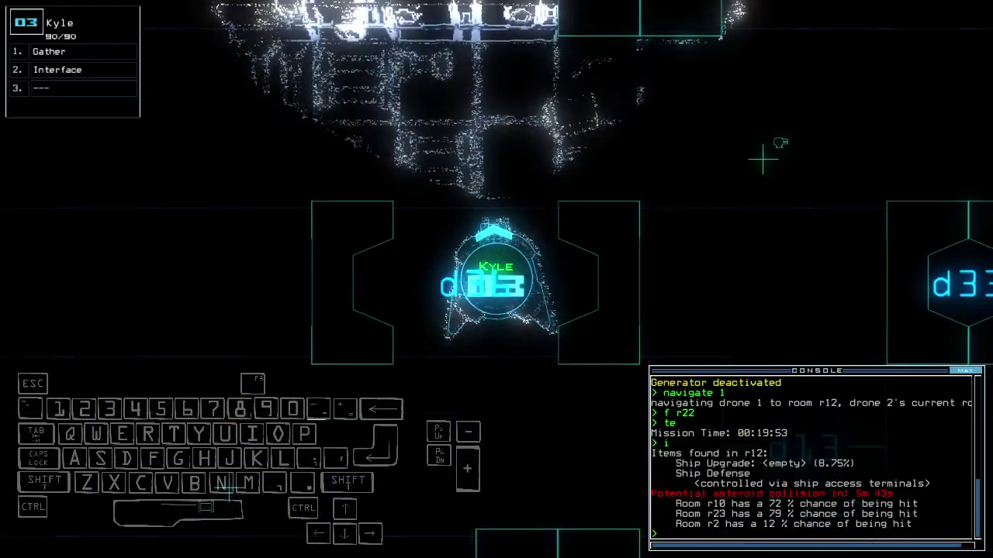
pyautogui.press('space')
pyautogui.press('space')
pyautogui.write('f')
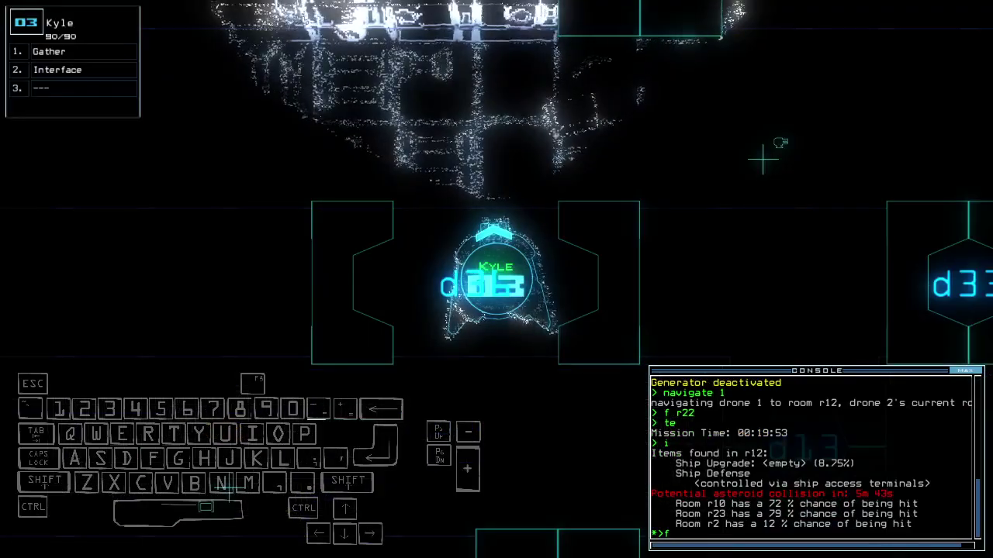
pyautogui.write(' r13')
pyautogui.press('Return')
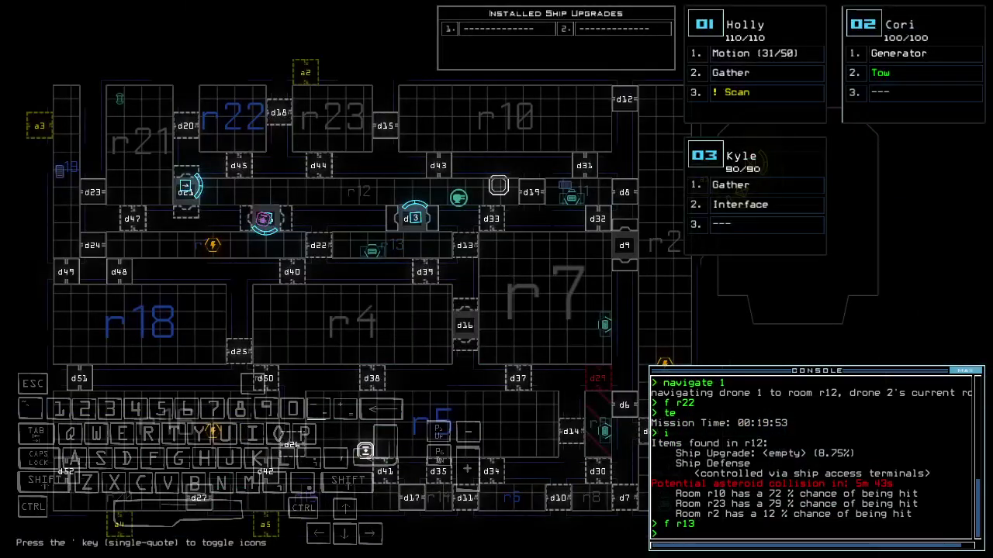
pyautogui.press('Down')
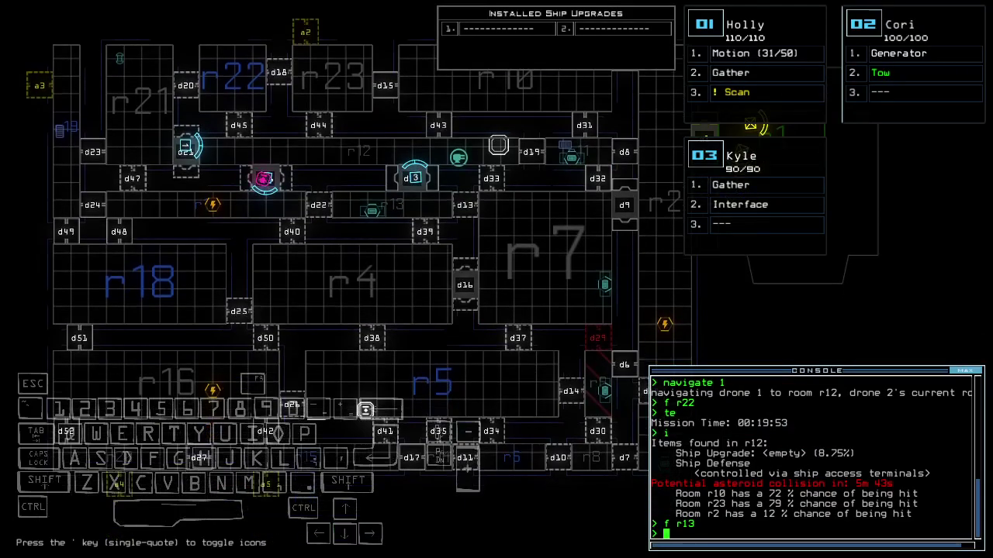
# List Cori's room items, reactivate her generator, and send a drone to r17.
pyautogui.press('space')
pyautogui.write('i')
pyautogui.press('Return')
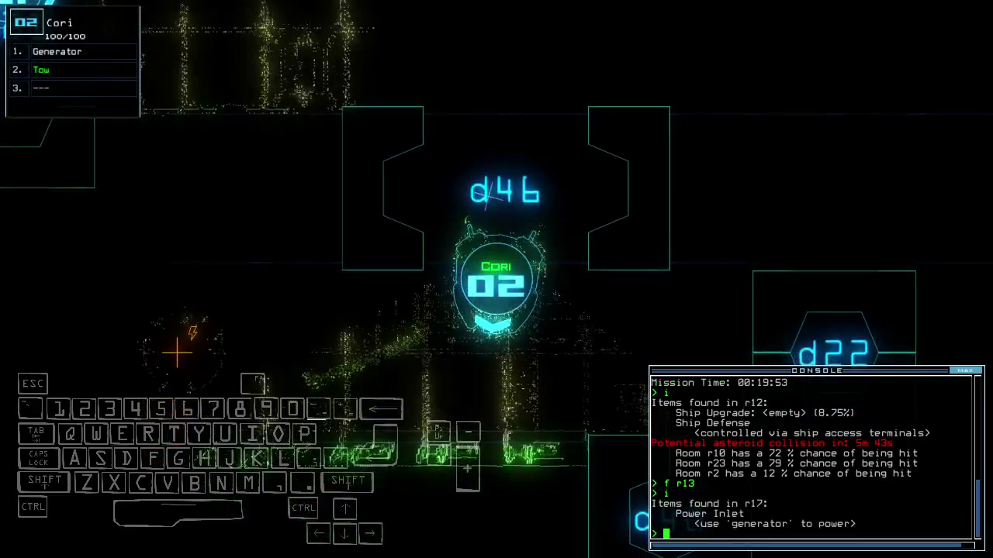
pyautogui.write('generator')
pyautogui.press('Return')
pyautogui.press('space')
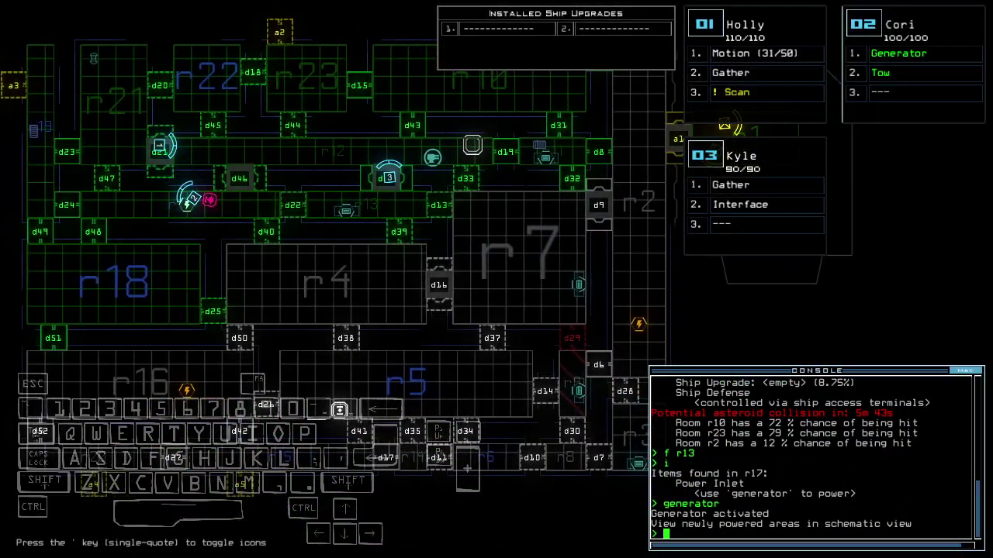
pyautogui.write('f r17')
pyautogui.press('Return')
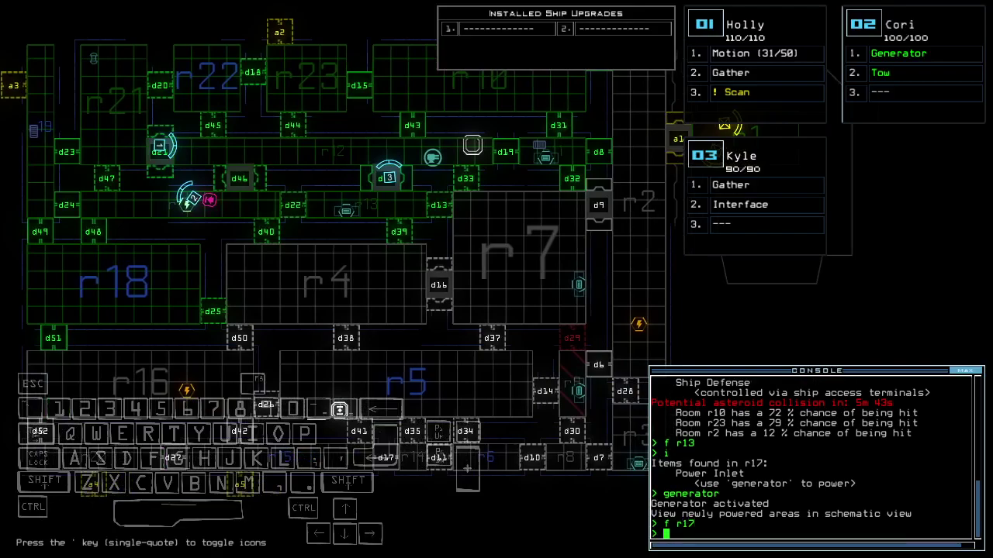
# Drive Kyle toward door d36, switch the defenses off, and pan the schematic.
pyautogui.press('space')
pyautogui.press('3')
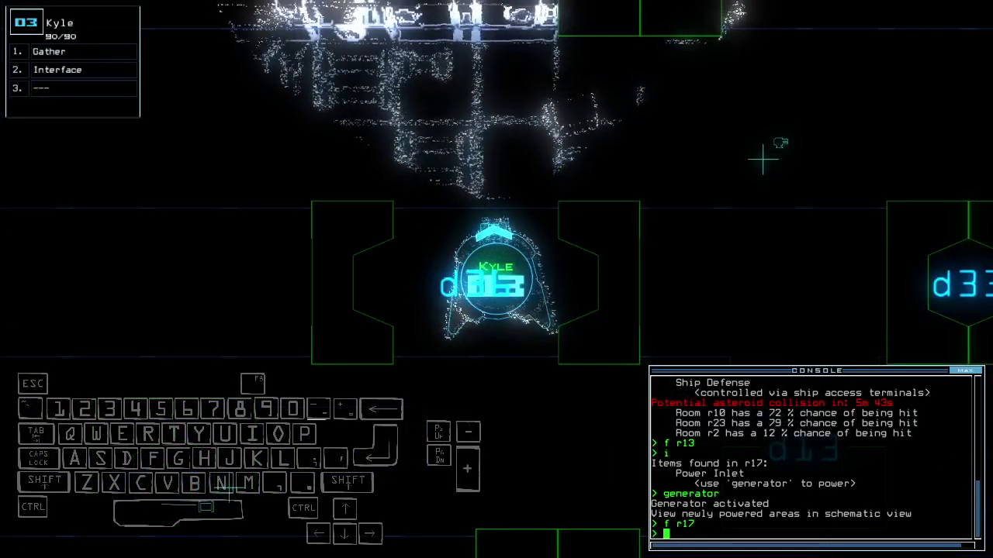
pyautogui.press('Left')
pyautogui.press('Up')
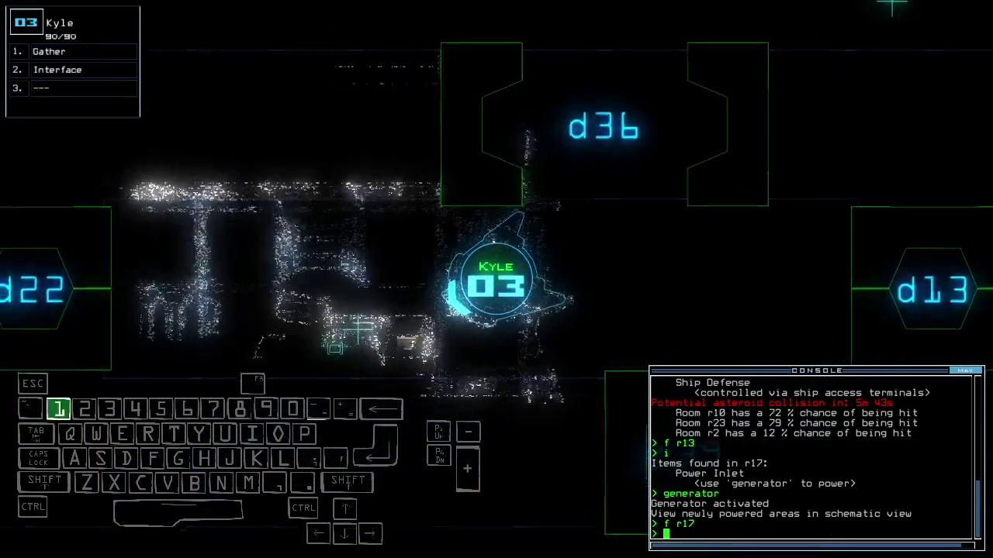
pyautogui.write('13d')
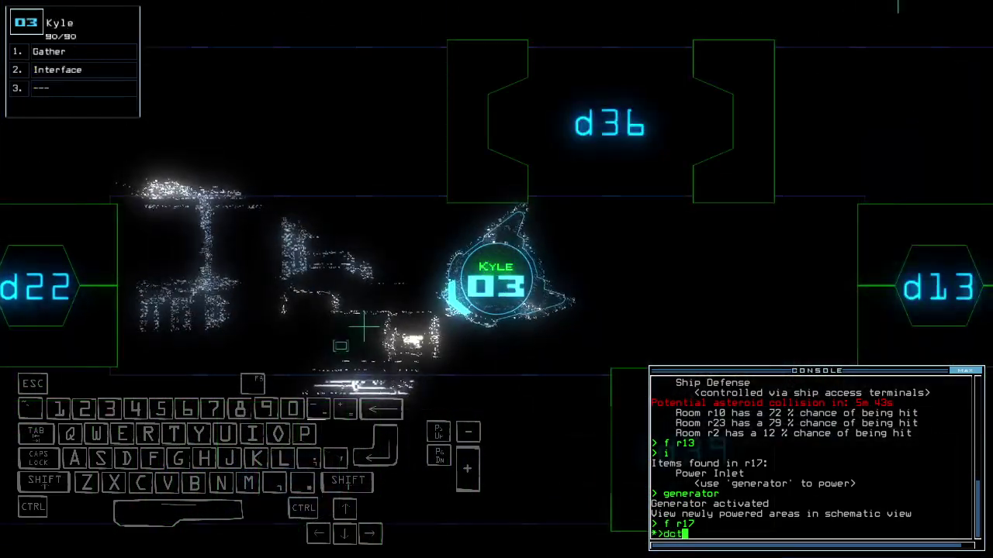
pyautogui.write('df')
pyautogui.press('Return')
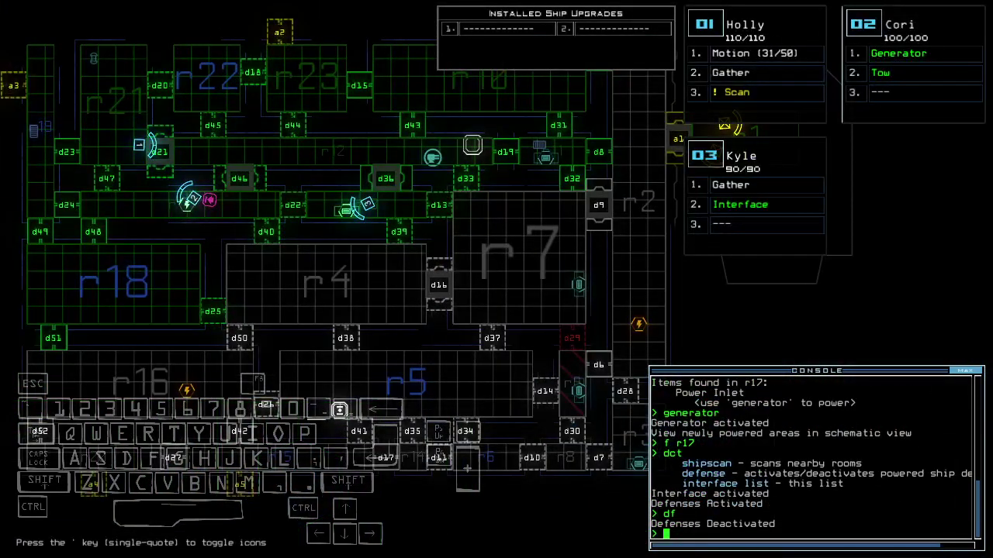
pyautogui.press('Up')
pyautogui.press('Right')
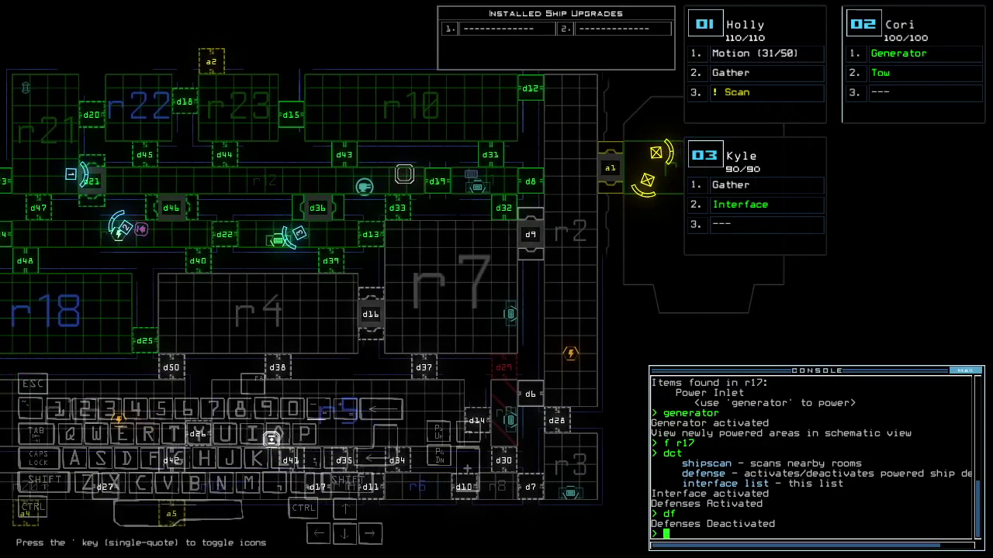
# Open doors d21 and d46 while the shuttle docks at airlock a5.
pyautogui.press('Down')
pyautogui.press('Left')
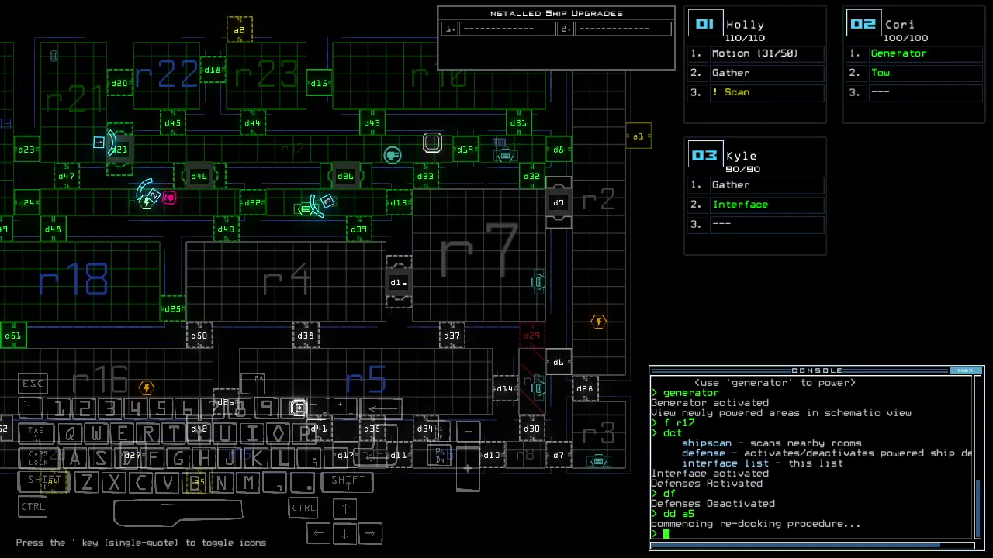
pyautogui.press('Left')
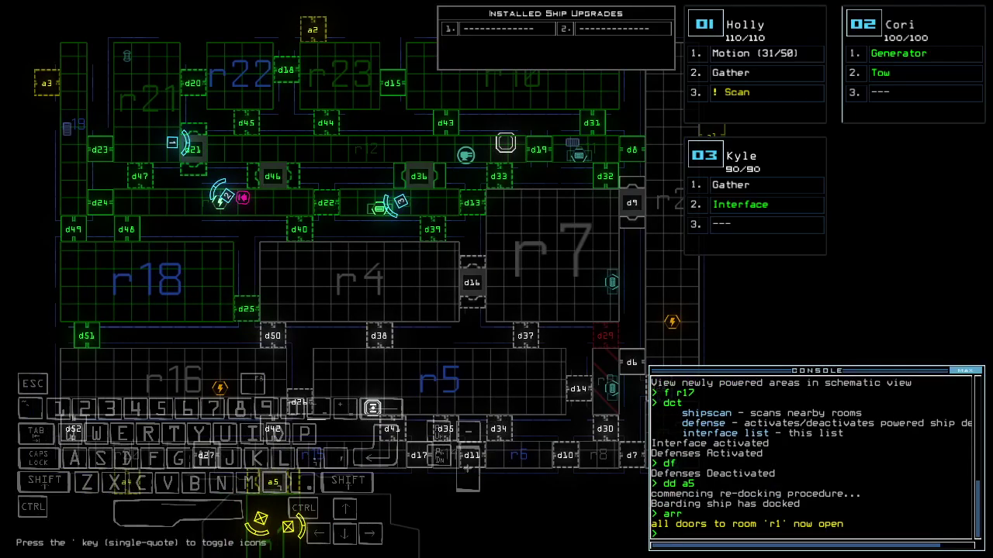
pyautogui.press('Up')
pyautogui.write('1')
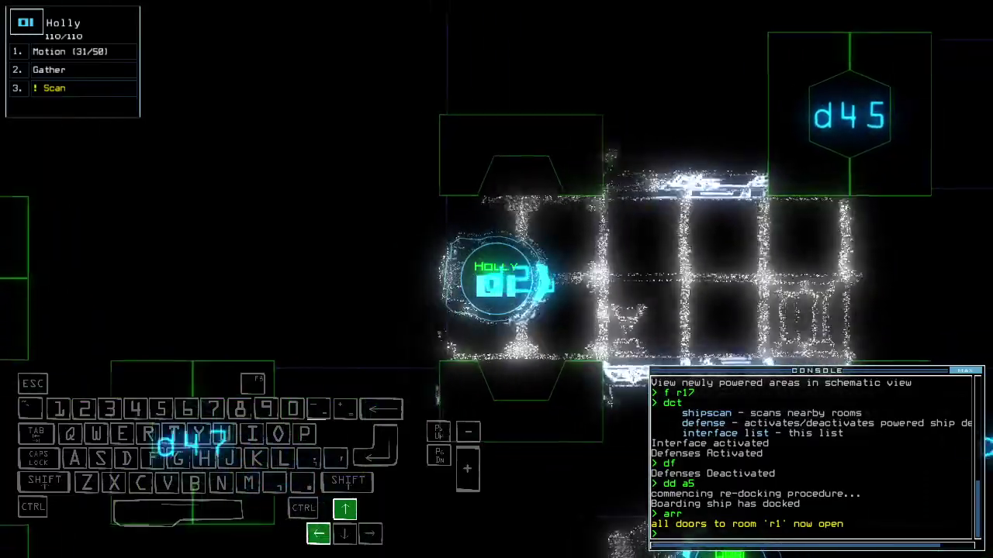
pyautogui.write('d21')
pyautogui.press('Return')
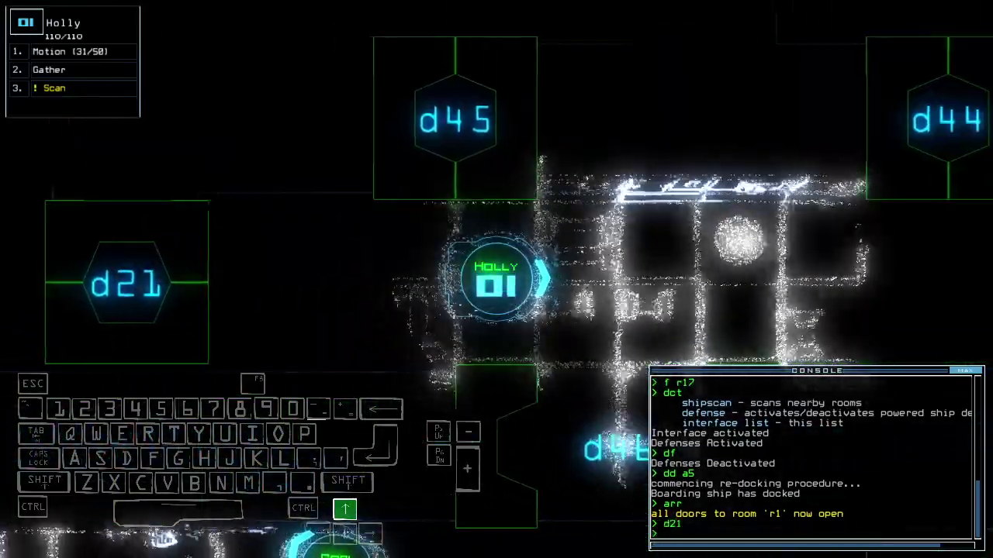
pyautogui.write('d4')
pyautogui.press('Return')
pyautogui.write('d46')
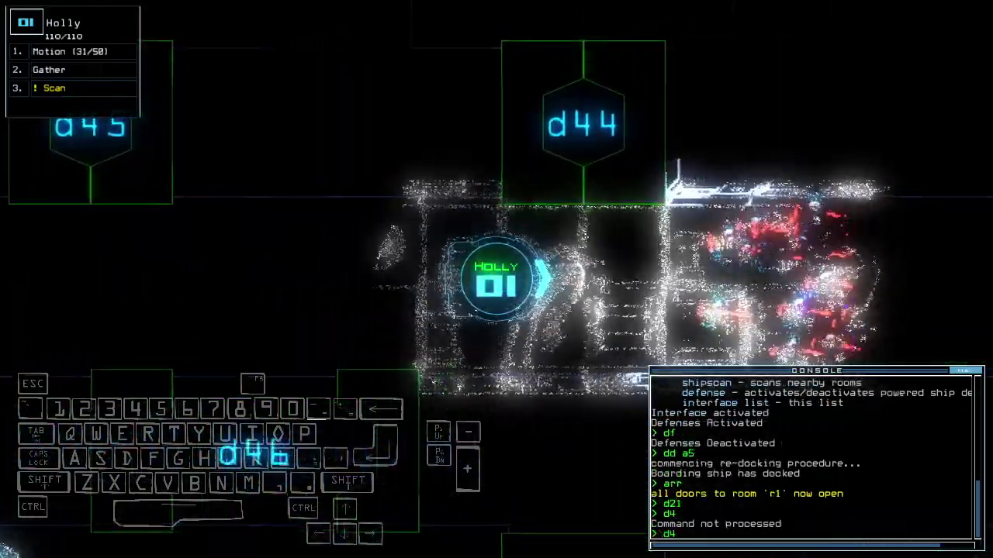
pyautogui.press('Return')
# Close room r1's doors, re-dock the shuttle at airlock a2, and open door d44.
pyautogui.press('space')
pyautogui.write('ra')
pyautogui.press('Return')
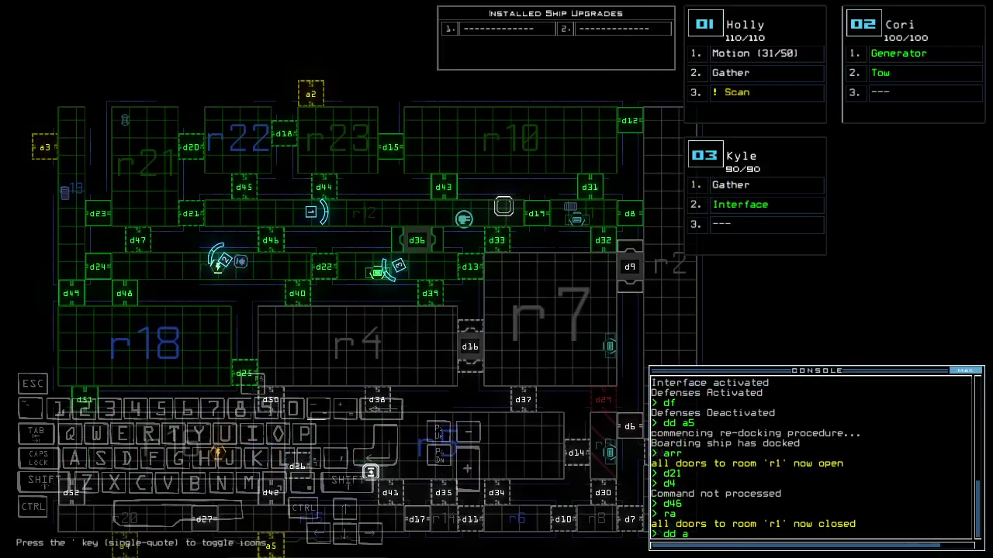
pyautogui.write('2')
pyautogui.press('Return')
pyautogui.press('space')
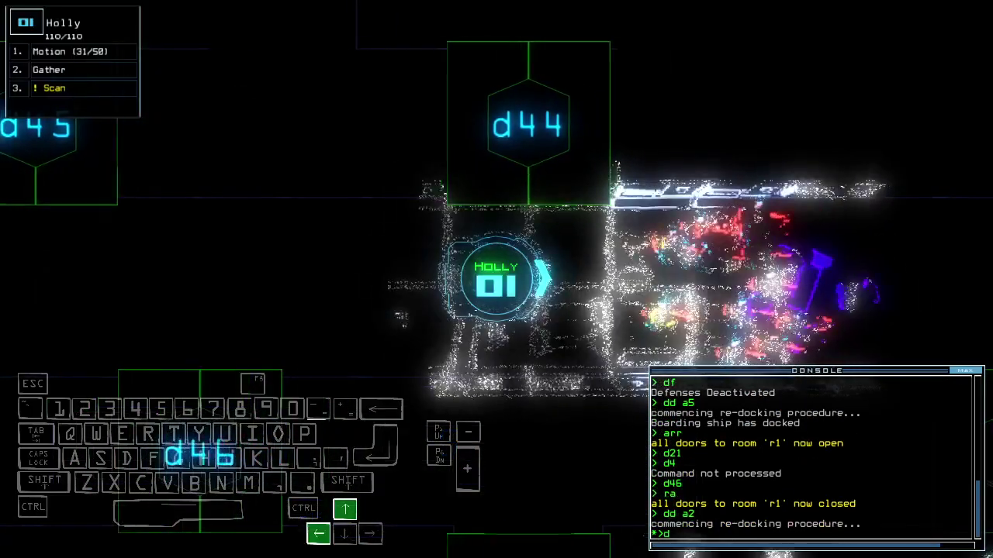
pyautogui.write('d44')
pyautogui.press('Return')
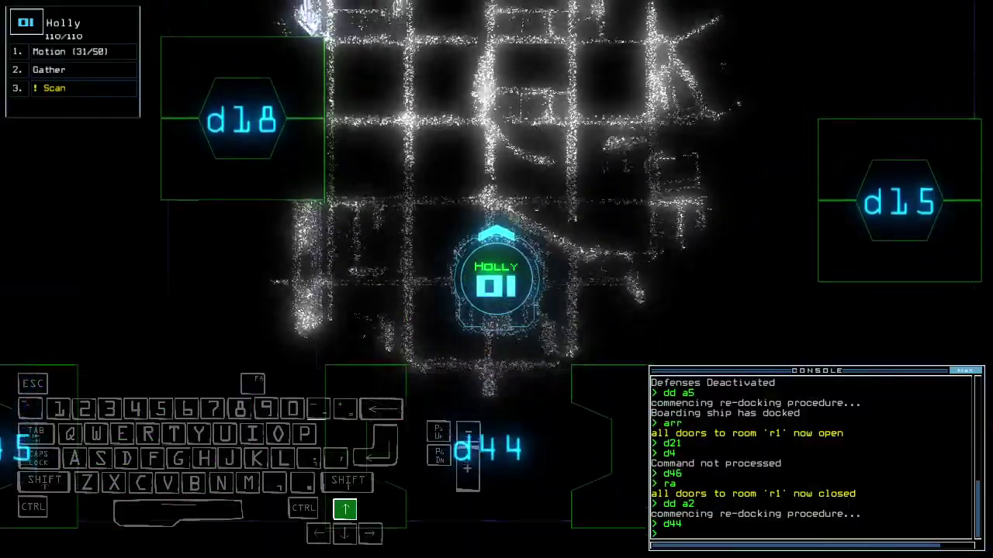
pyautogui.press('space')
pyautogui.press('space')
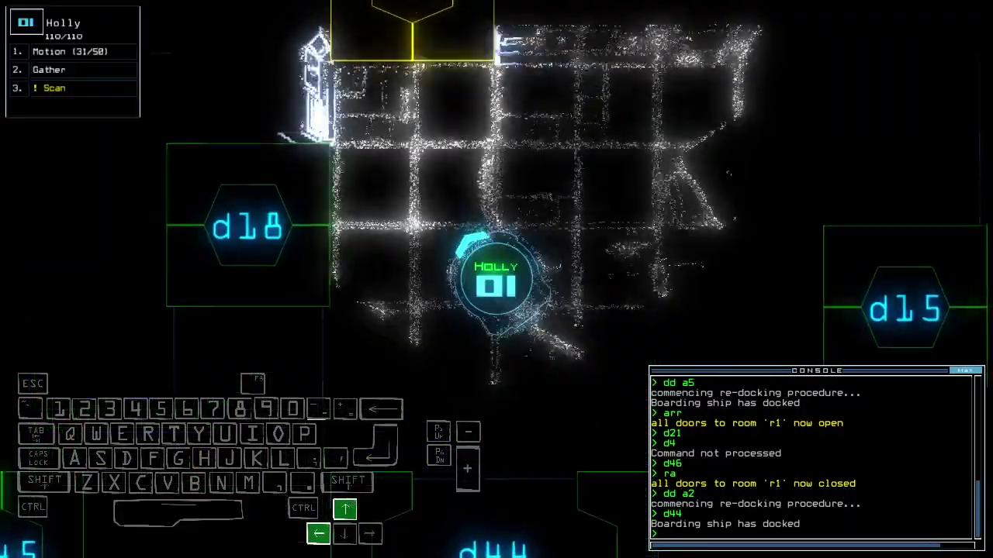
pyautogui.write('arr')
# Reopen all doors to room r1, open door d36, and move Holly toward it.
pyautogui.press('Return')
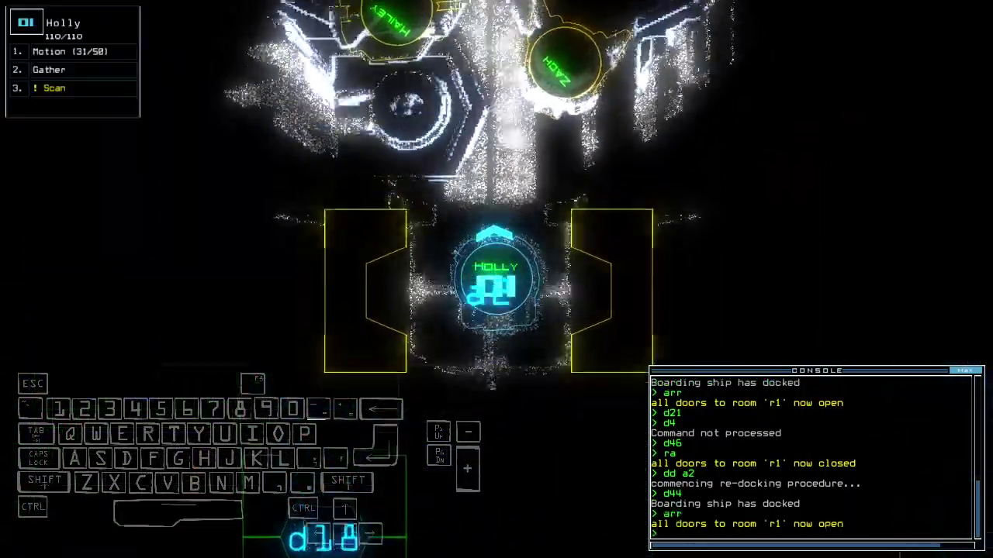
pyautogui.press('Down')
pyautogui.press('Down')
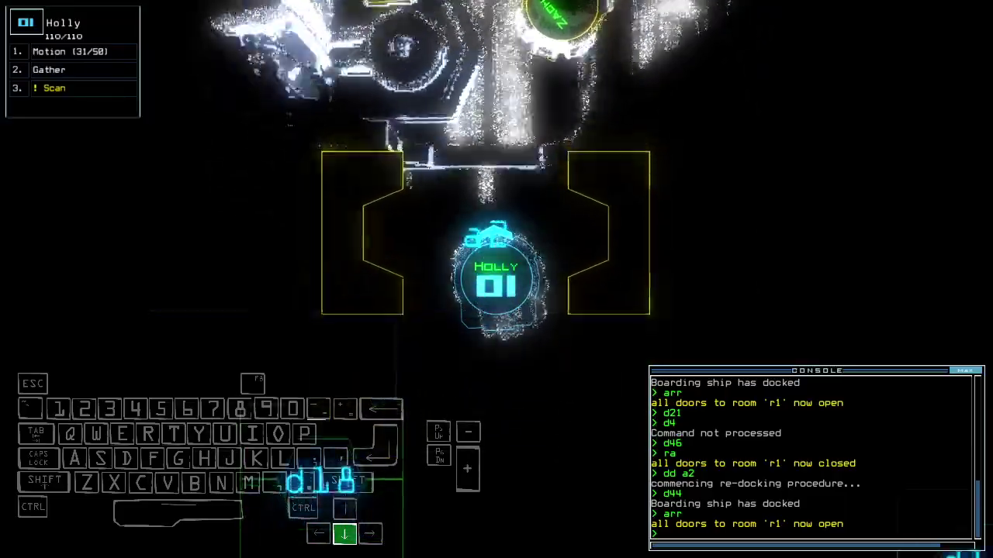
pyautogui.press('Right')
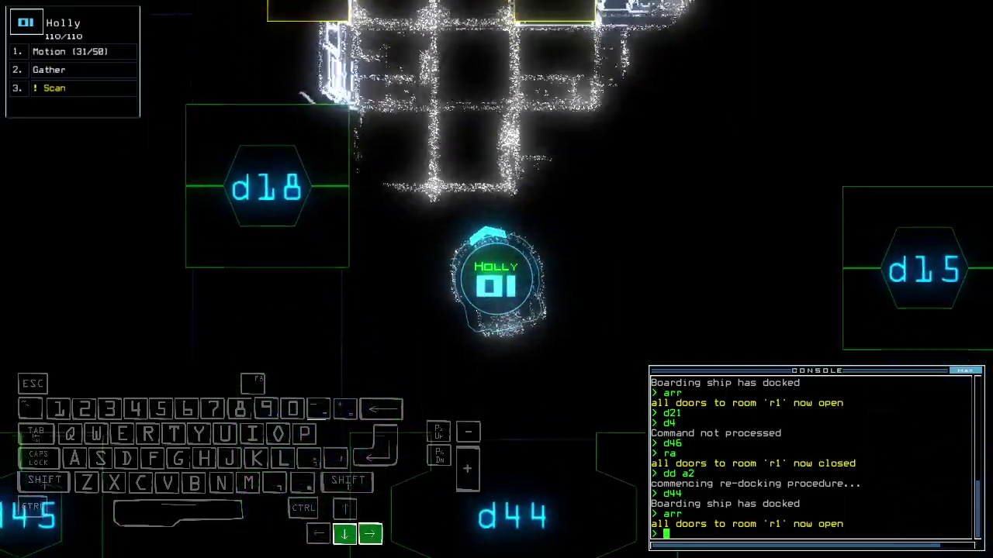
pyautogui.press('space')
pyautogui.press('space')
pyautogui.write('d36')
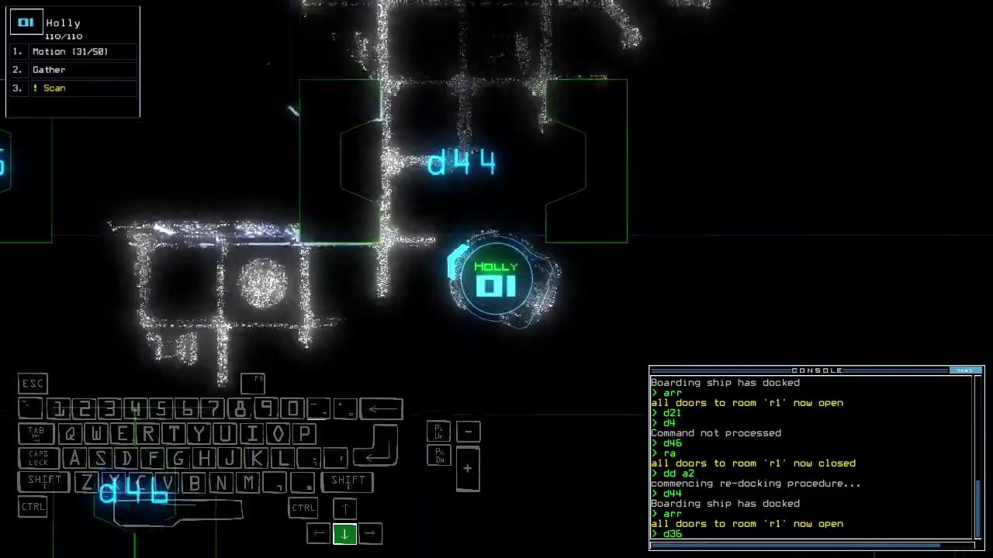
pyautogui.press('Return')
pyautogui.press('Down')
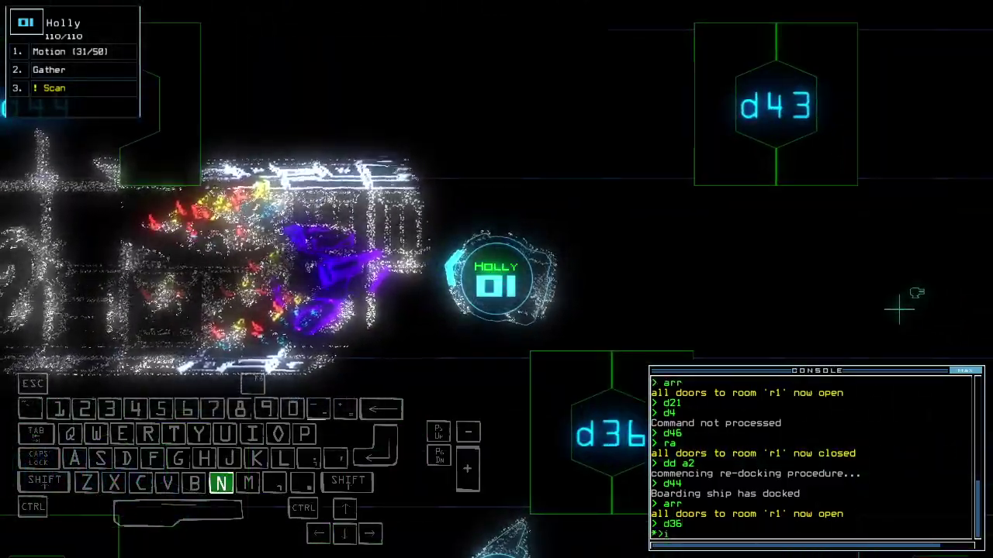
pyautogui.write('nterface 3')
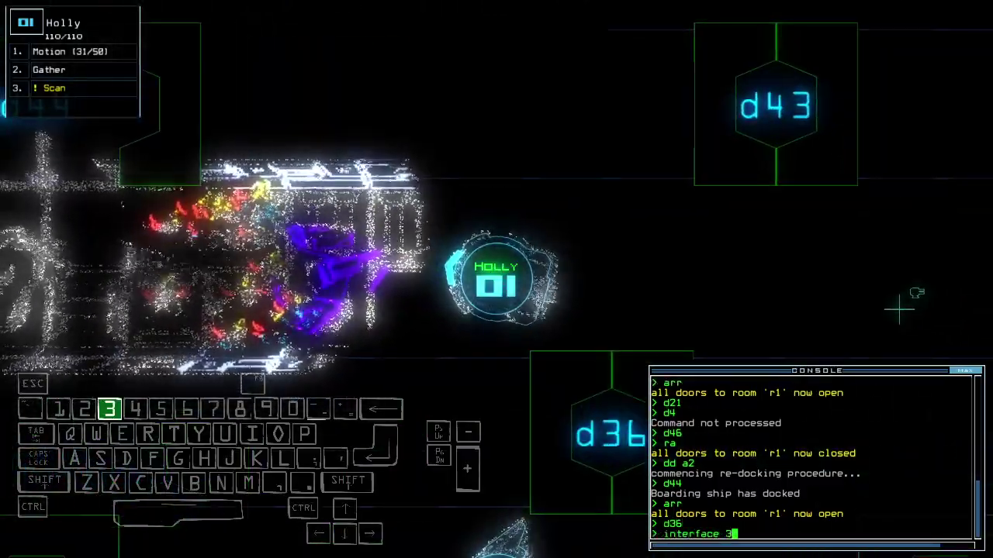
# Activate drone 3's ship interface, close door d36, and close room r1's doors.
pyautogui.press('Return')
pyautogui.press('d')
pyautogui.write('d36')
pyautogui.press('Return')
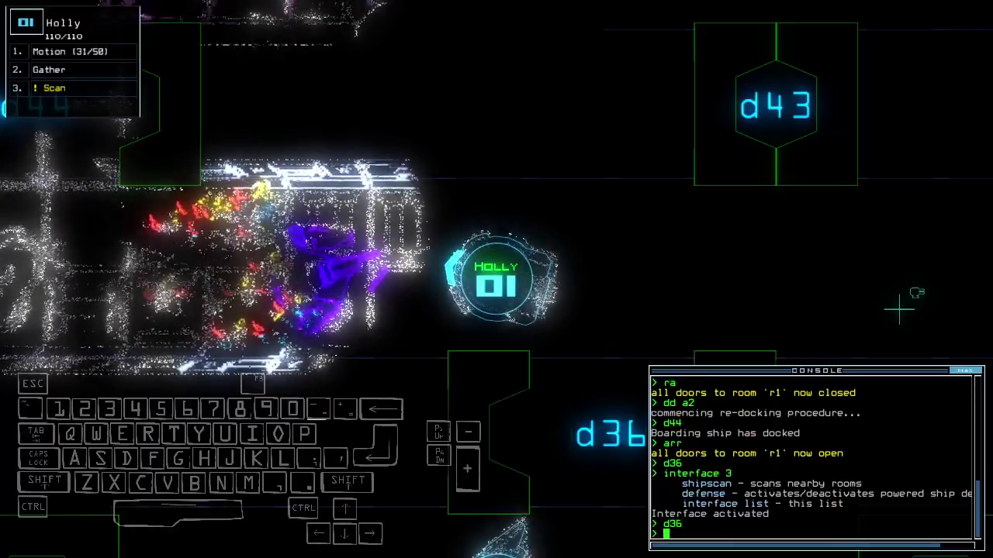
pyautogui.press('space')
pyautogui.press('space')
pyautogui.write('ra')
pyautogui.press('Return')
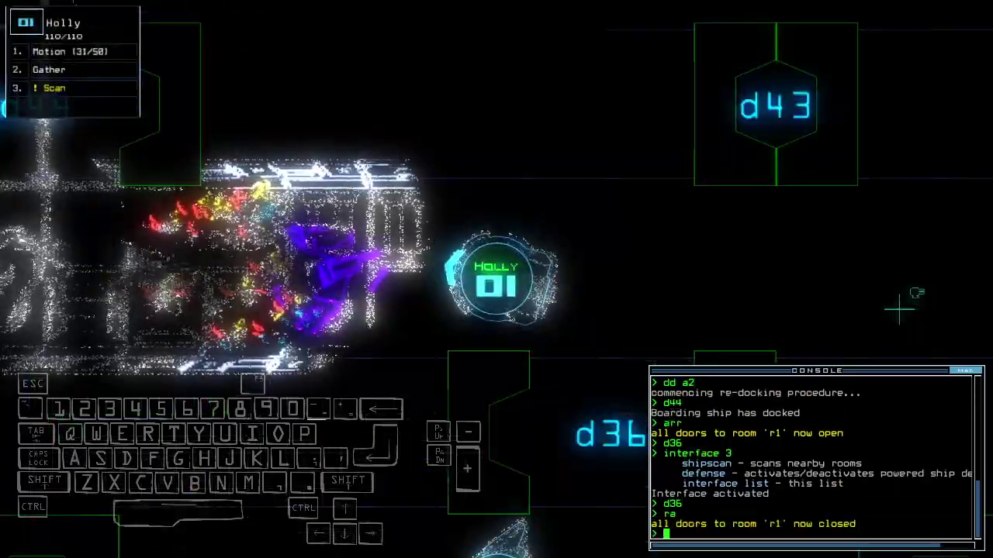
# Turn on the ship defenses to kill the enemy in r12, then switch them off.
pyautogui.press('2')
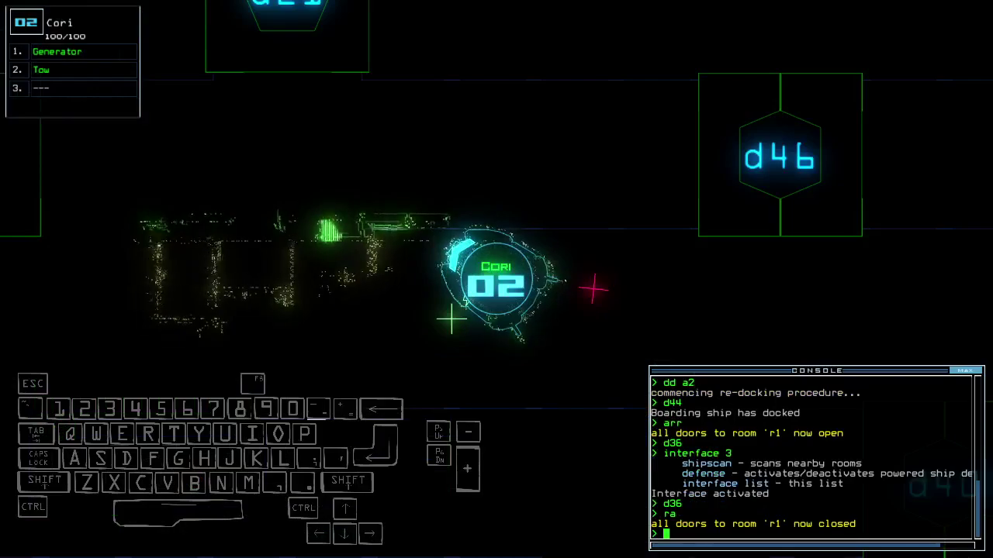
pyautogui.press('3')
pyautogui.press('1')
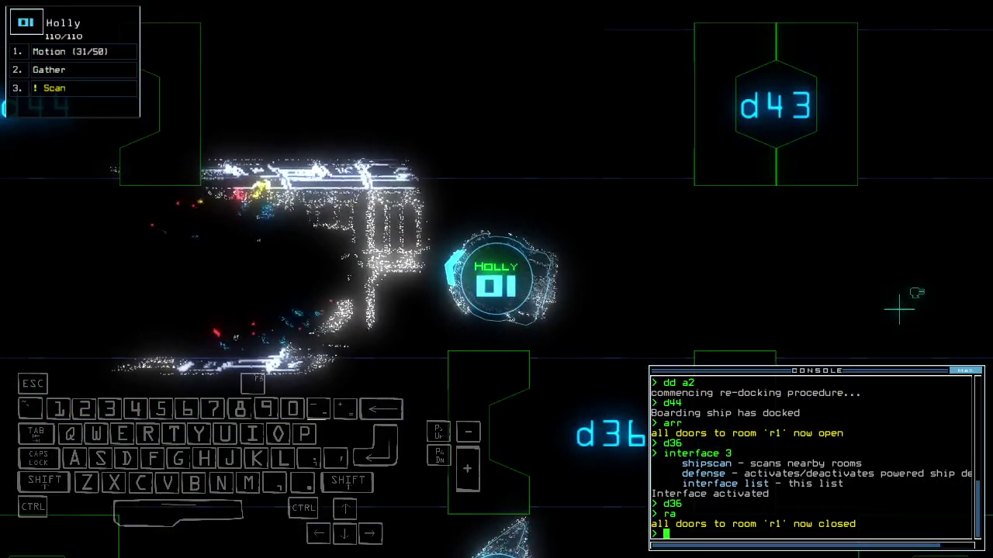
pyautogui.press('Down')
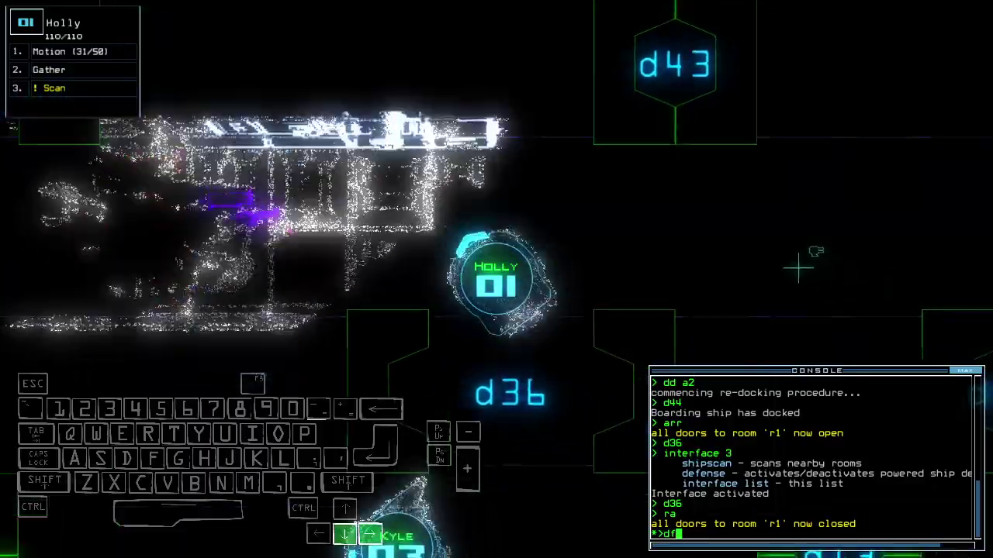
pyautogui.press('Return')
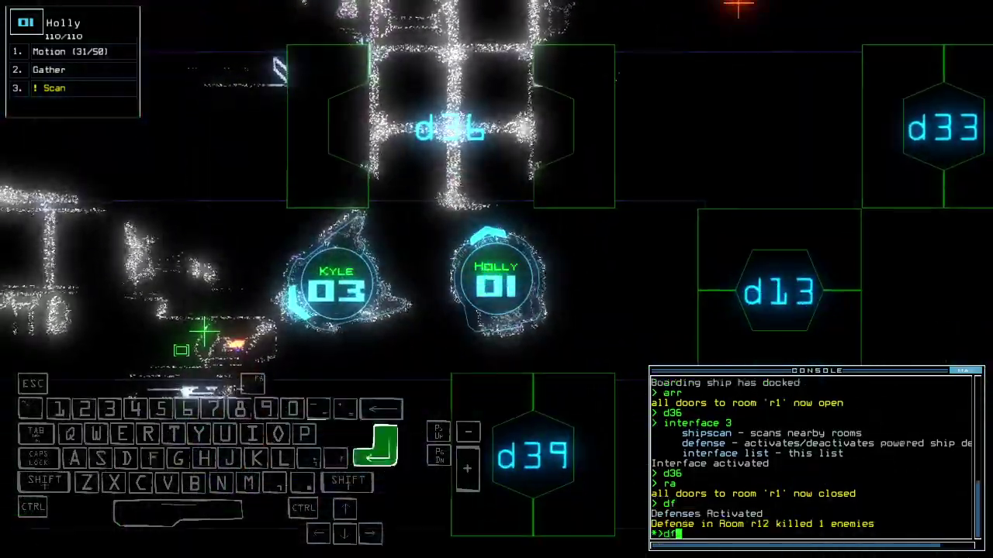
pyautogui.write('df')
pyautogui.press('Return')
# Move Holly back up and gather the nearby scrap.
pyautogui.press('Up')
pyautogui.press('Up')
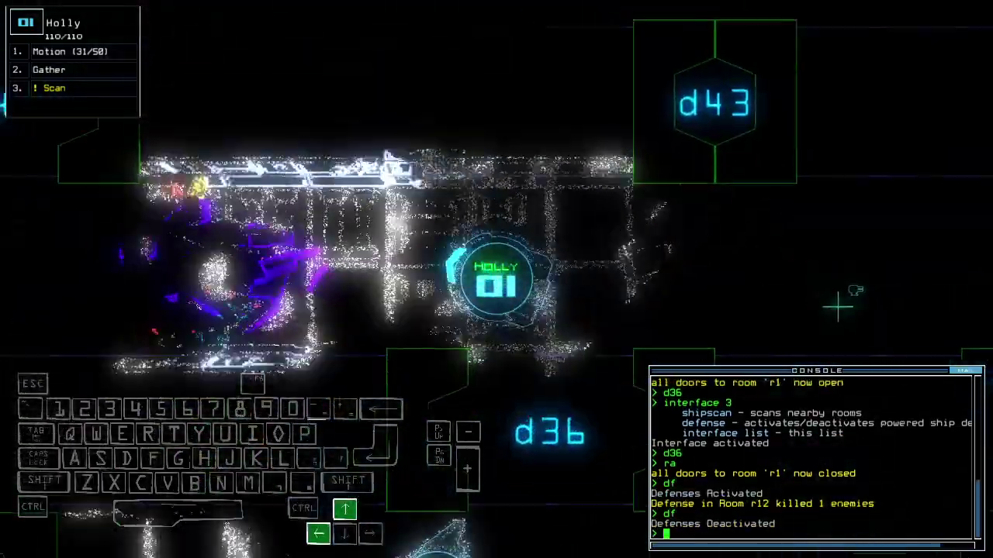
pyautogui.press('Return')
pyautogui.write('g')
pyautogui.press('Return')
# Disable Kyle's interface, open room r1's doors, and send Kyle back to the shuttle.
pyautogui.press('Right')
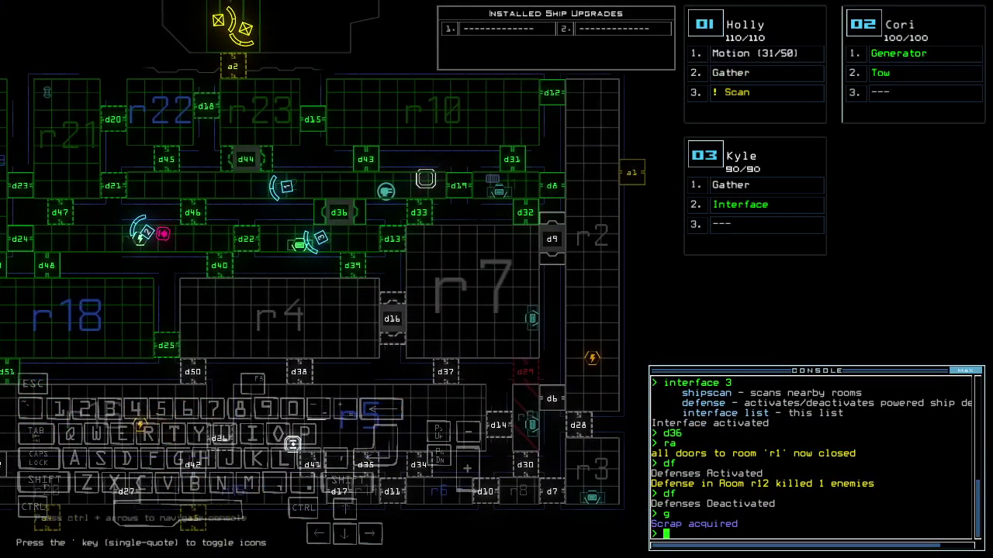
pyautogui.press('Down')
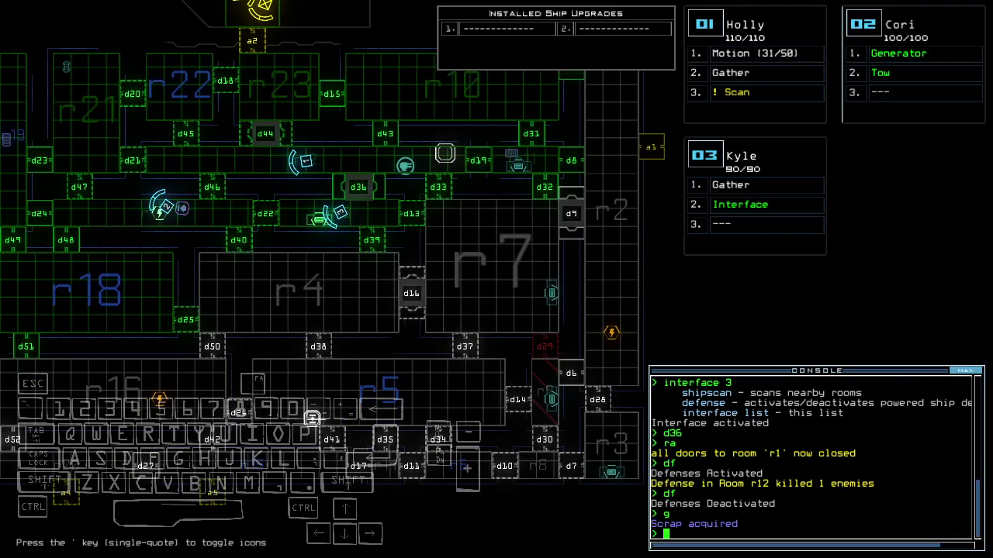
pyautogui.press('Up')
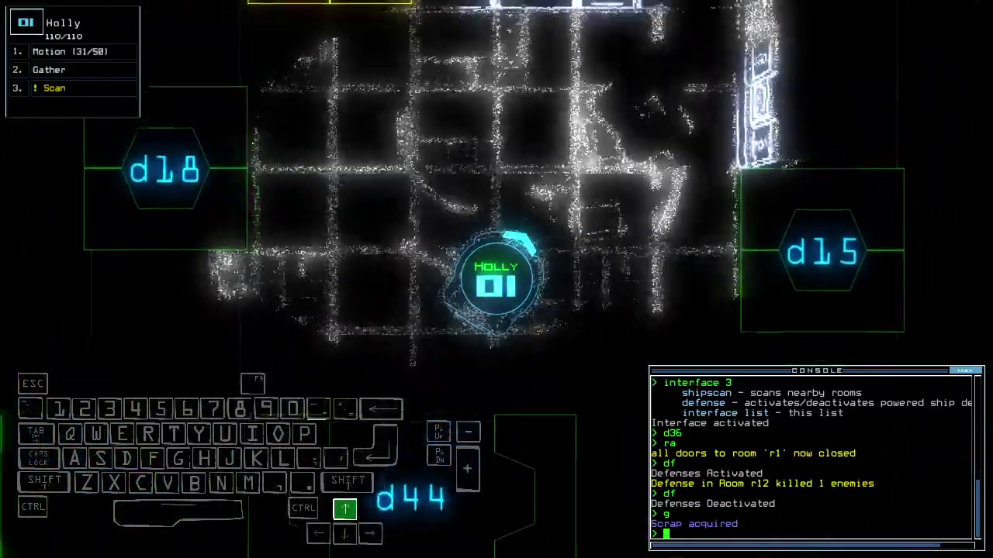
pyautogui.press('Tab')
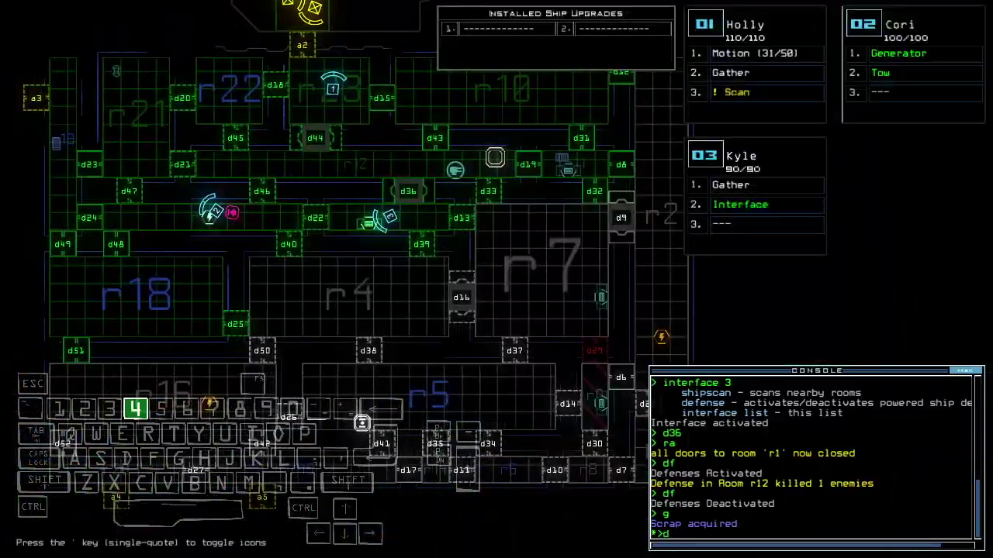
pyautogui.write('d46')
pyautogui.press('Return')
pyautogui.write('3arr')
pyautogui.press('Return')
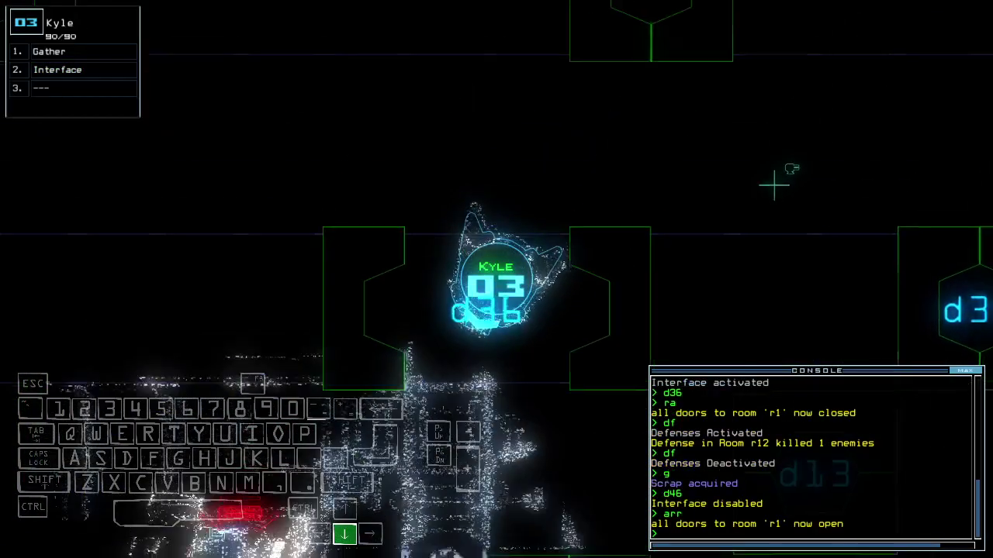
pyautogui.write('back')
pyautogui.press('Return')
pyautogui.press('Tab')
pyautogui.write('d36')
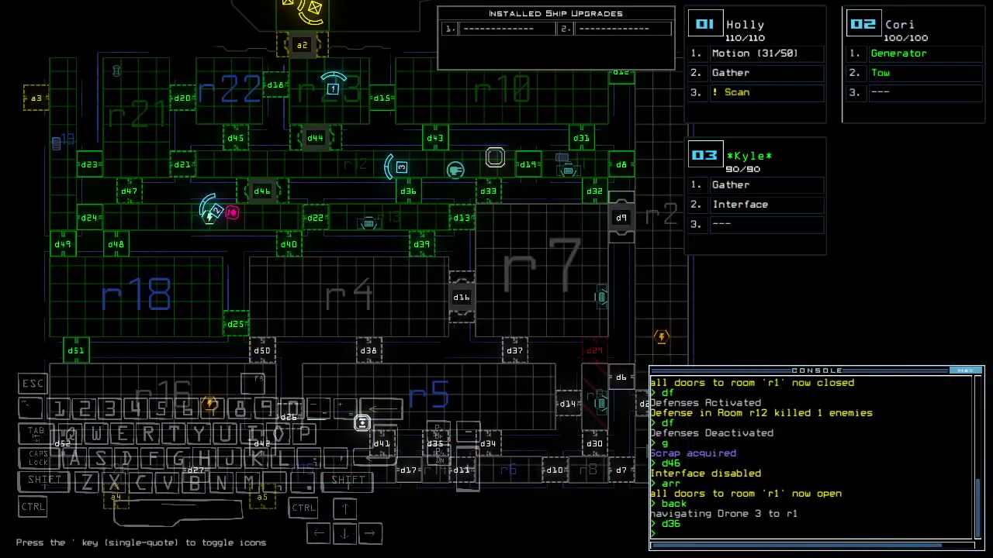
# Close door d36, turn off the generator, and drive Cori into airlock a2.
pyautogui.press('Return')
pyautogui.press('2')
pyautogui.press('1')
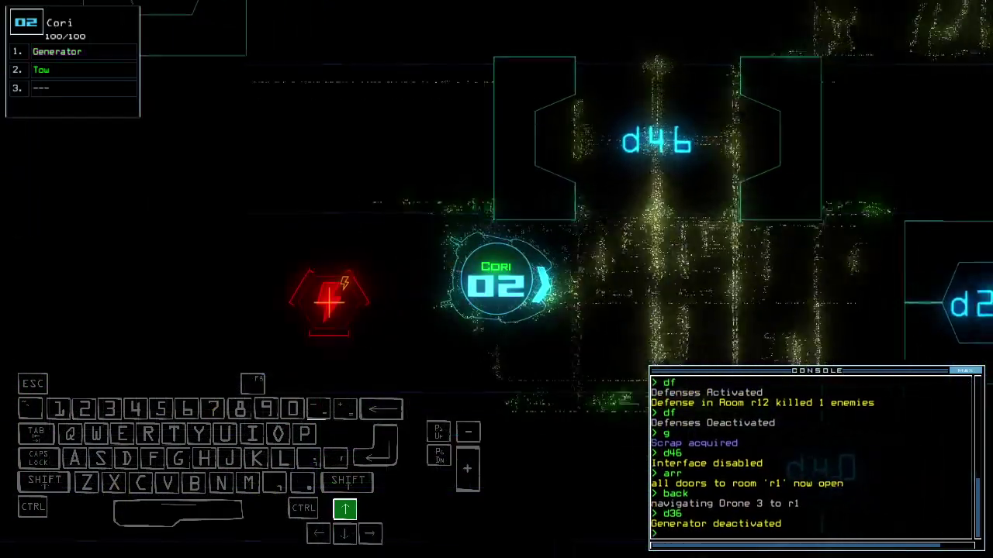
pyautogui.press('Up')
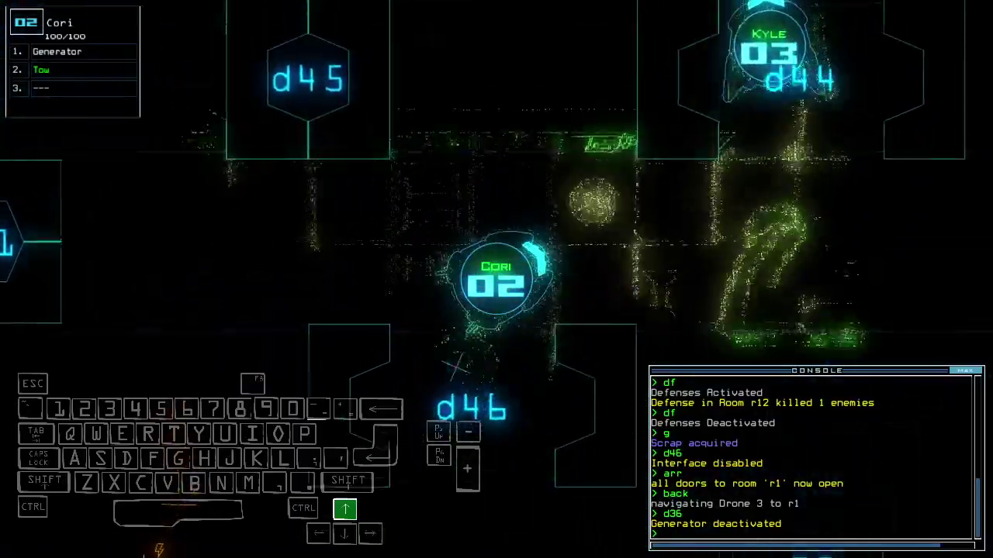
pyautogui.press('Up')
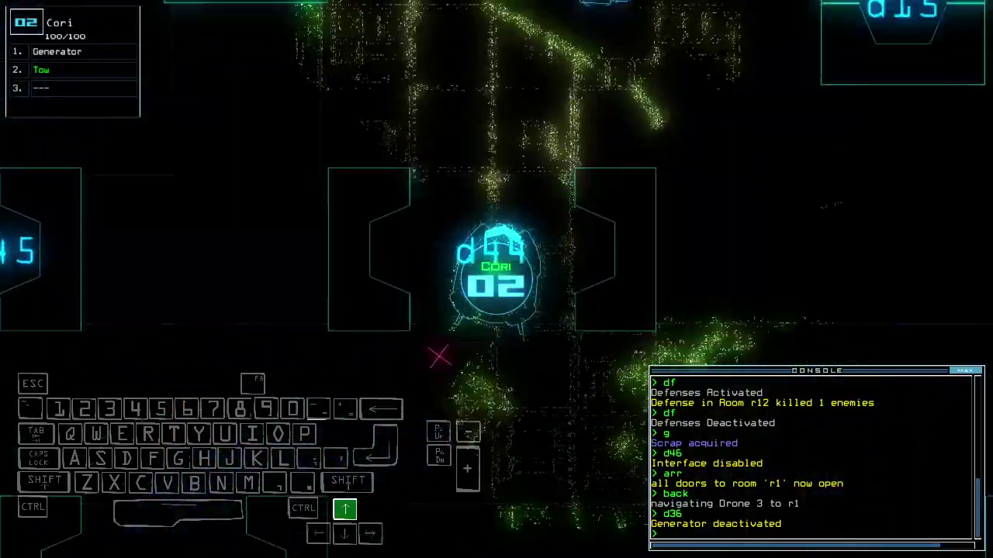
pyautogui.press('Up')
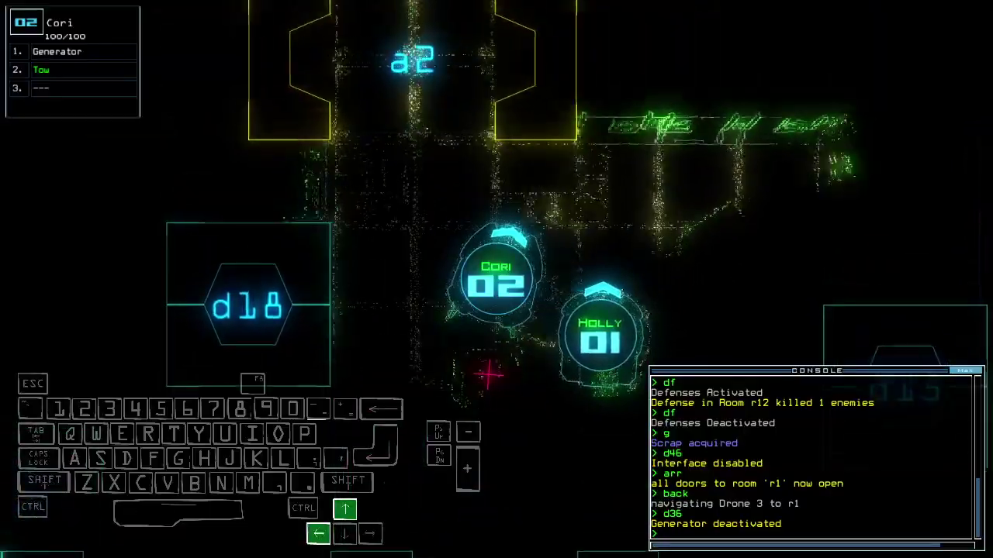
pyautogui.press('Up')
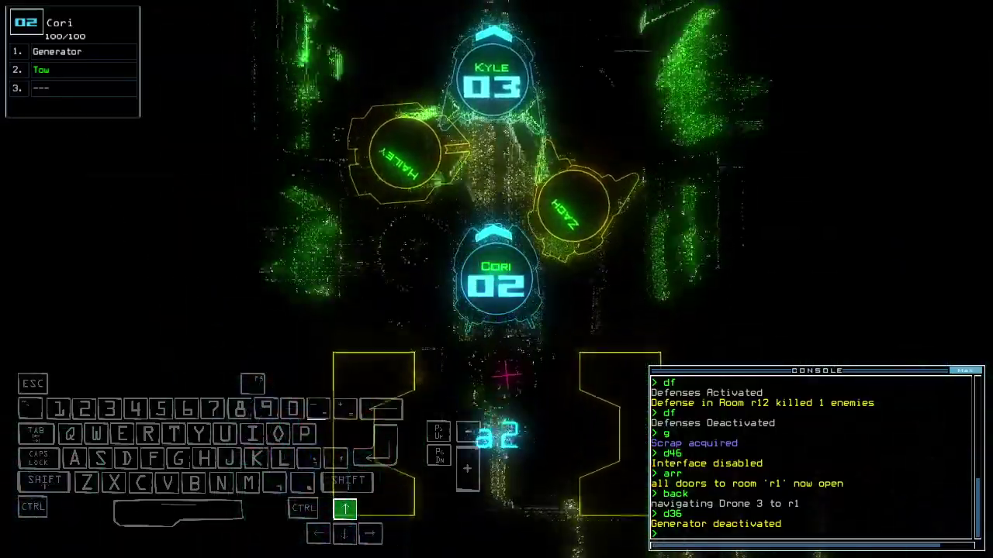
pyautogui.press('Up')
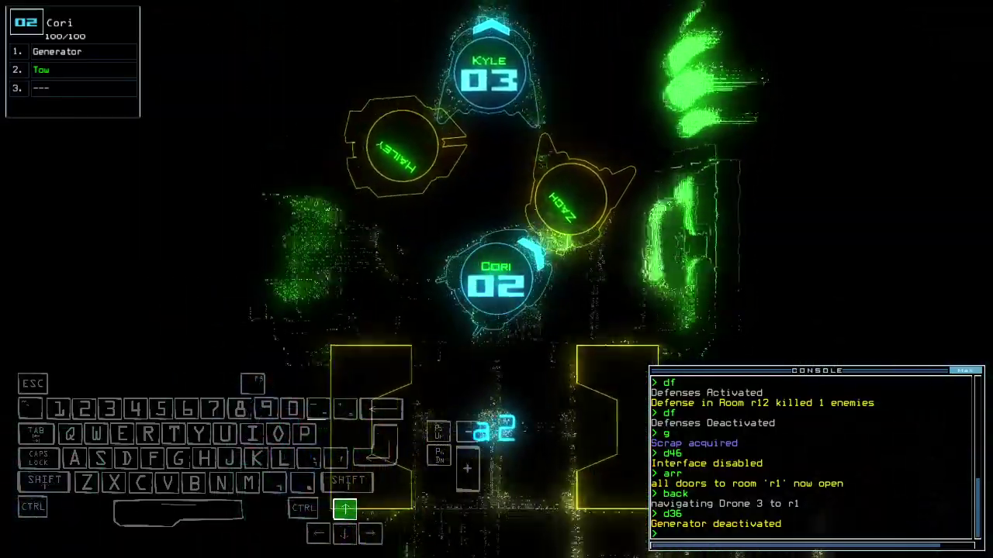
pyautogui.write('tow')
# Stop Cori towing and check the mission time with 'te' twice.
pyautogui.press('Return')
pyautogui.press('Right')
pyautogui.press('Down')
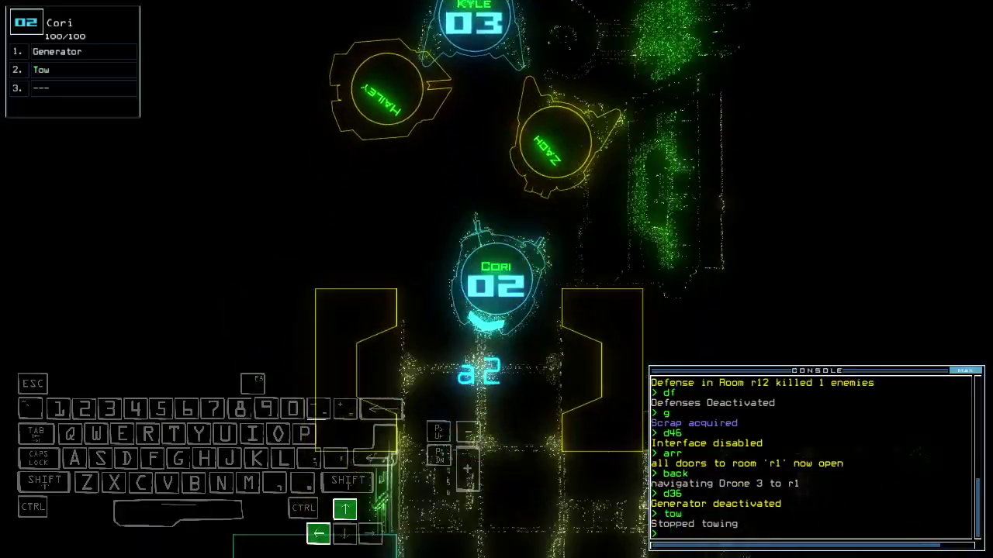
pyautogui.write('te')
pyautogui.press('Return')
pyautogui.press('Up')
pyautogui.press('Up')
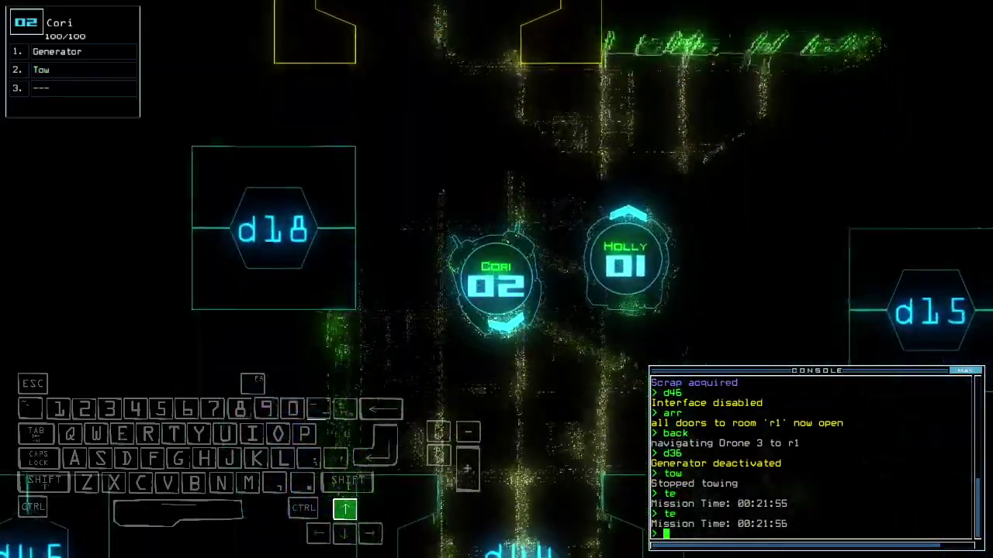
pyautogui.write('te')
pyautogui.press('Return')
# Take control of Holly and drive it forward and right.
pyautogui.press('1')
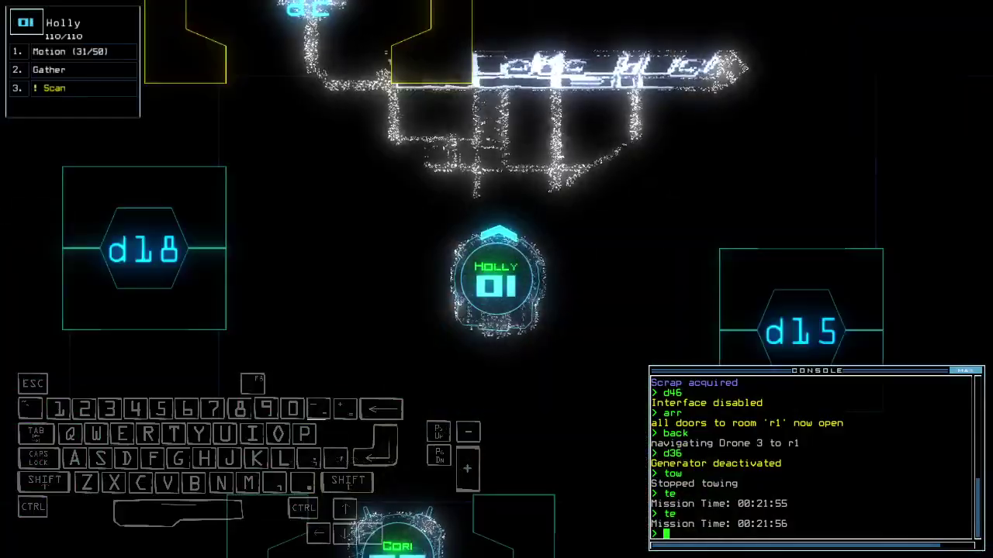
pyautogui.press('Up')
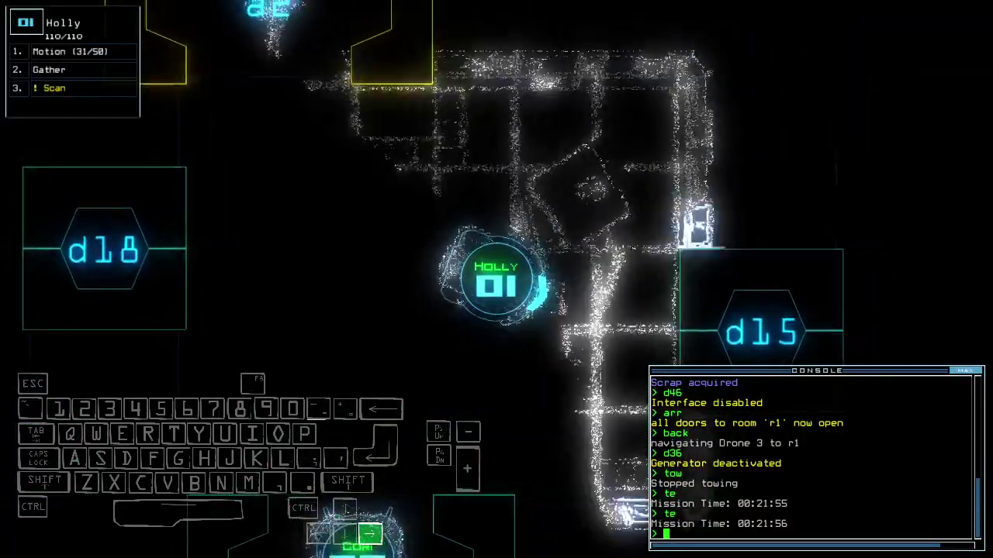
pyautogui.press('Right')
# Flag rooms r15 and r20 on the ship schematic.
pyautogui.press('space')
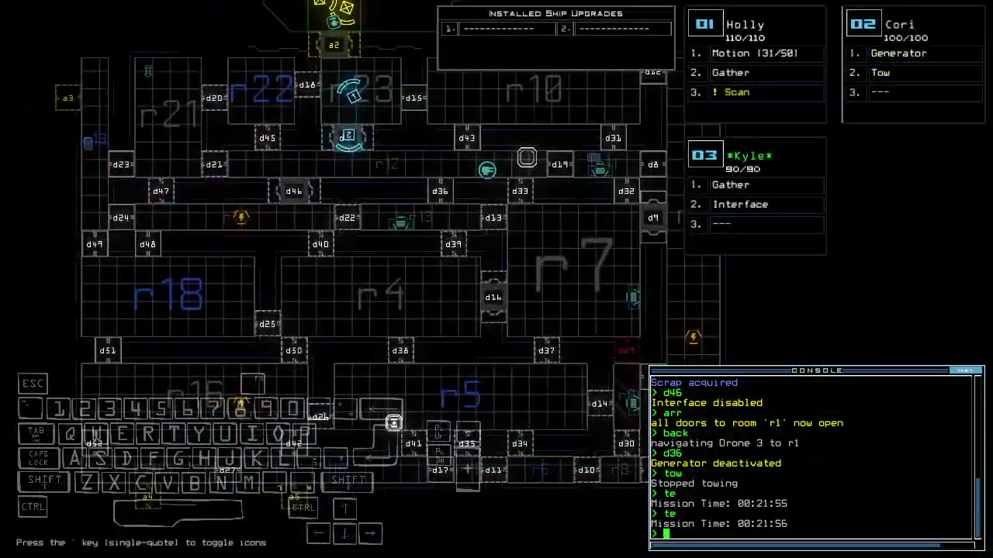
pyautogui.press('Down')
pyautogui.press('Right')
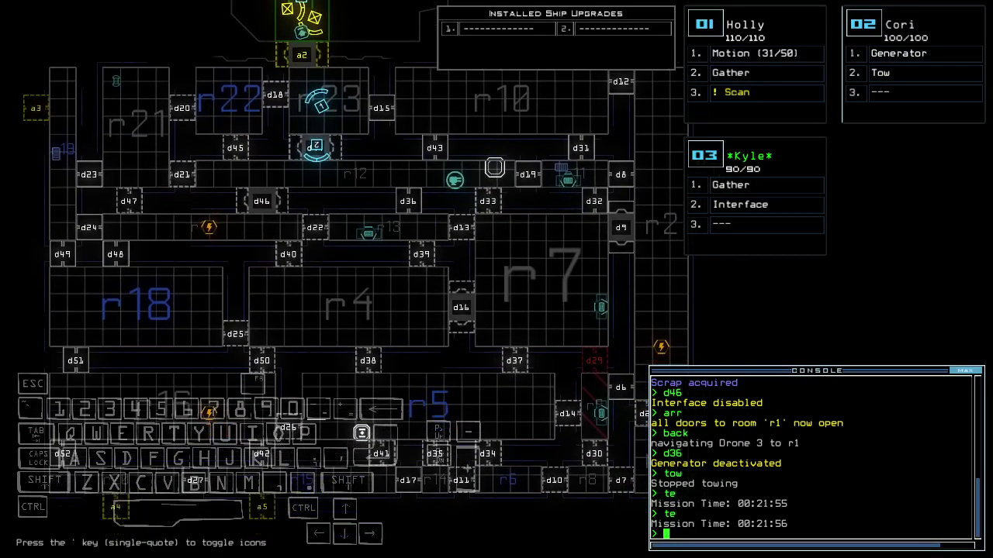
pyautogui.write('15')
pyautogui.press('Return')
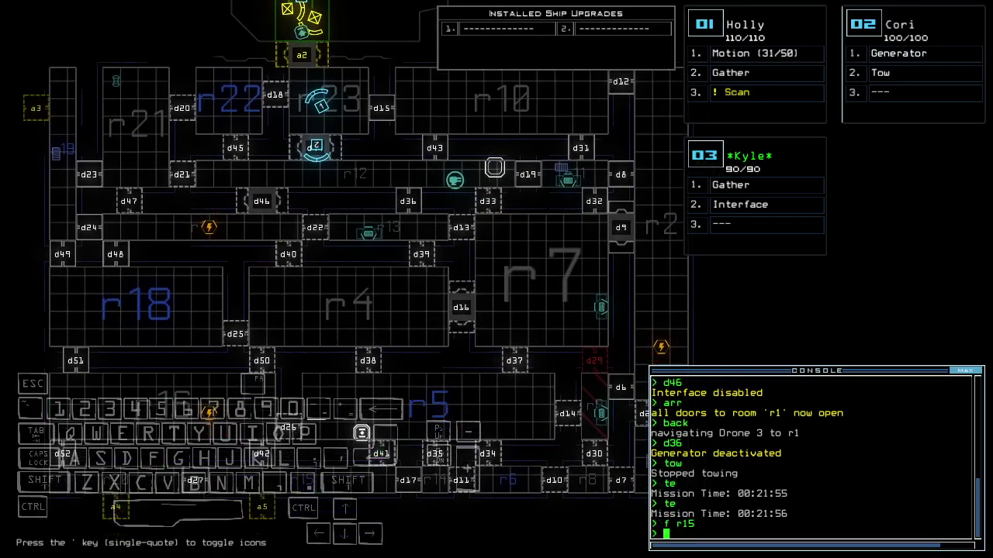
pyautogui.write('f r20')
pyautogui.press('Return')
pyautogui.press('Right')
pyautogui.press('Down')
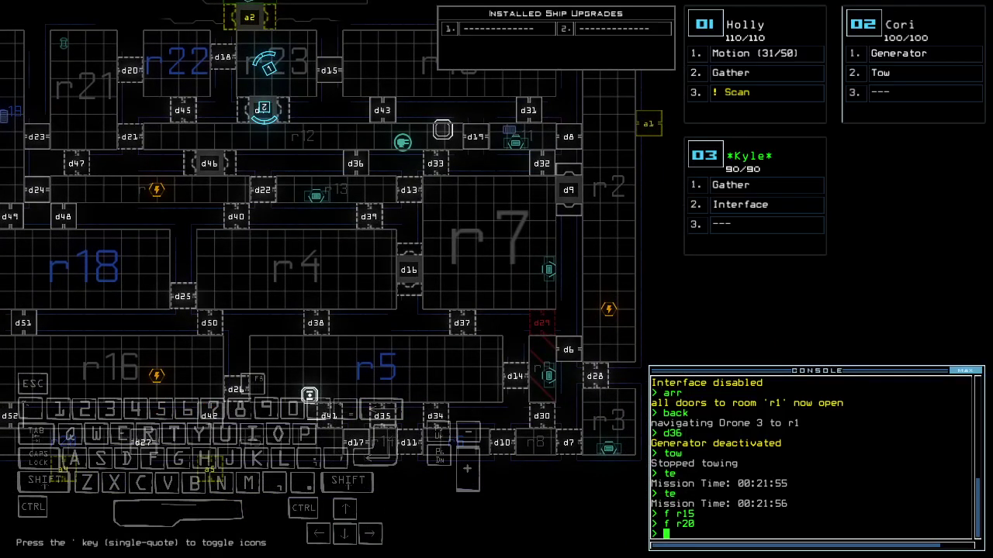
# Send Holly back to room r1 with 'back 1' while steering Cori.
pyautogui.press('2')
pyautogui.press('Down')
pyautogui.press('Down')
pyautogui.press('Down')
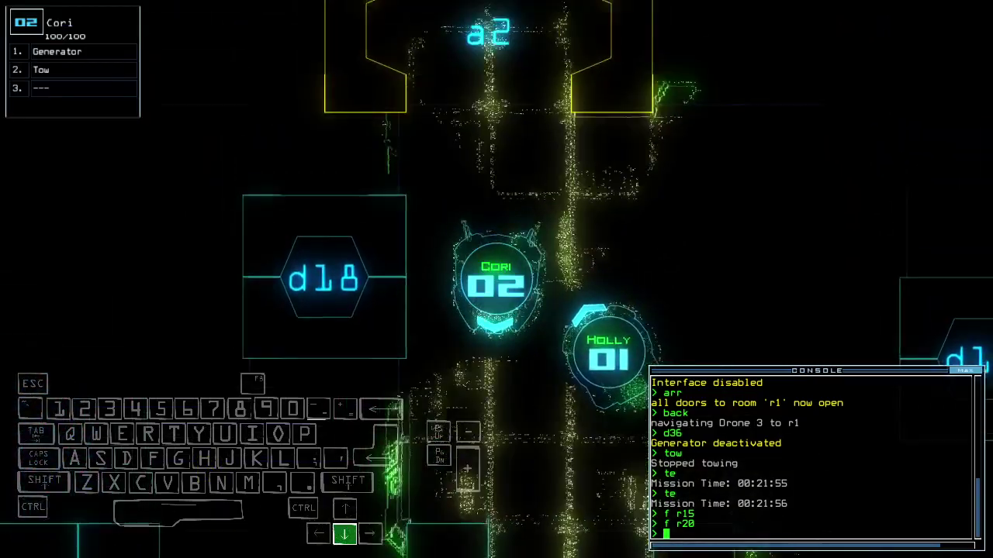
pyautogui.write('back 1')
pyautogui.press('Return')
pyautogui.press('Down')
pyautogui.press('Down')
pyautogui.press('Left')
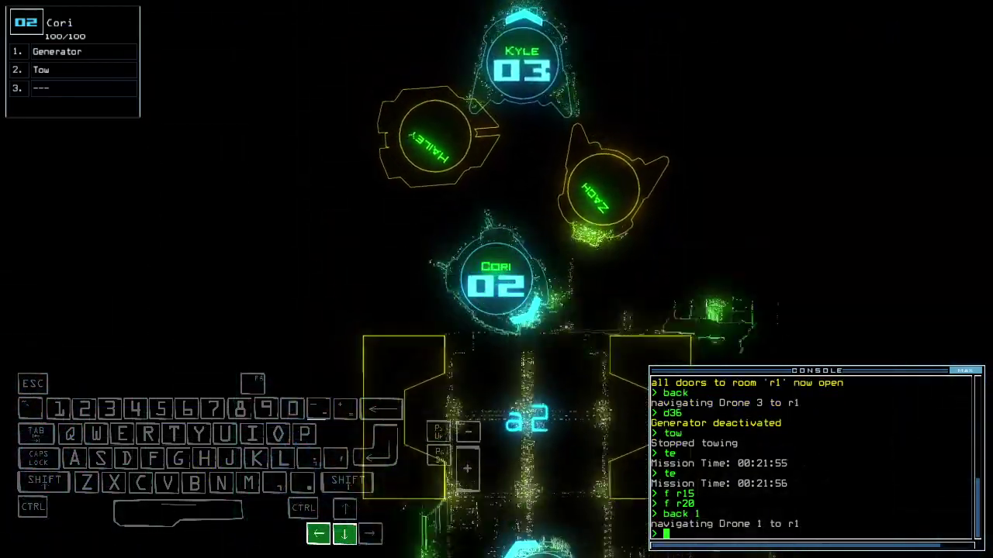
pyautogui.press('Left')
pyautogui.press('space')
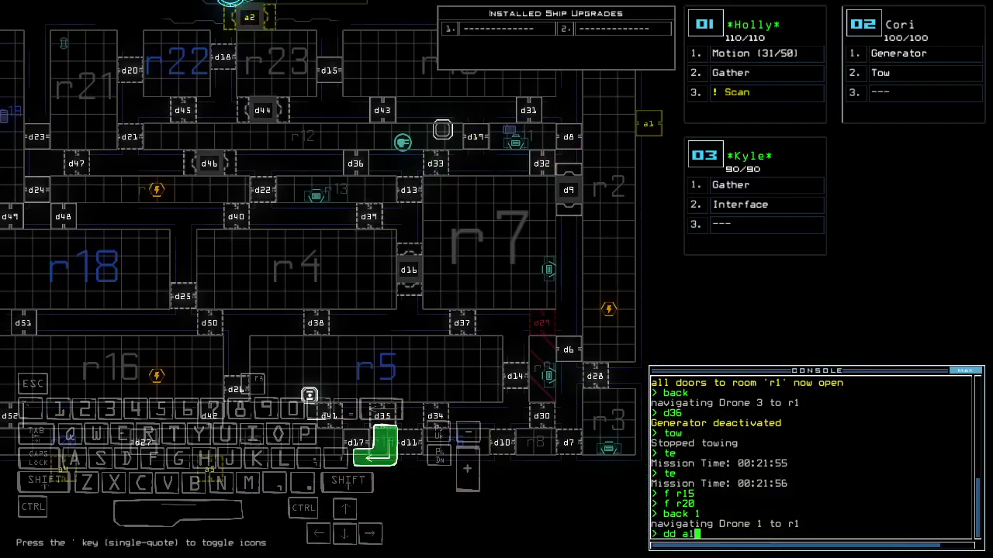
# Re-dock at airlock a1, reopen r1's doors, send Holly to r2, and reactivate the generator.
pyautogui.press('Return')
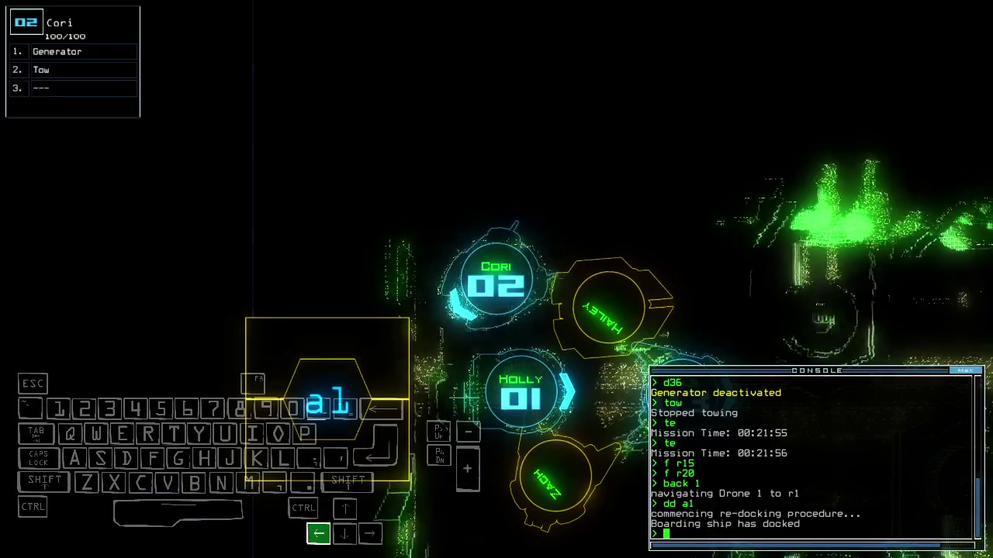
pyautogui.write('arr')
pyautogui.press('Return')
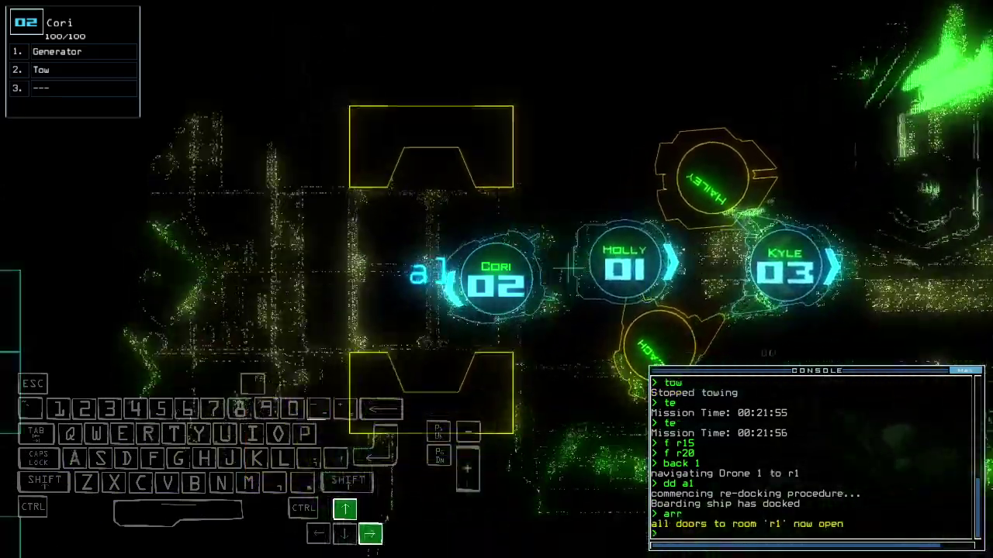
pyautogui.write('navigate 1')
pyautogui.press('Return')
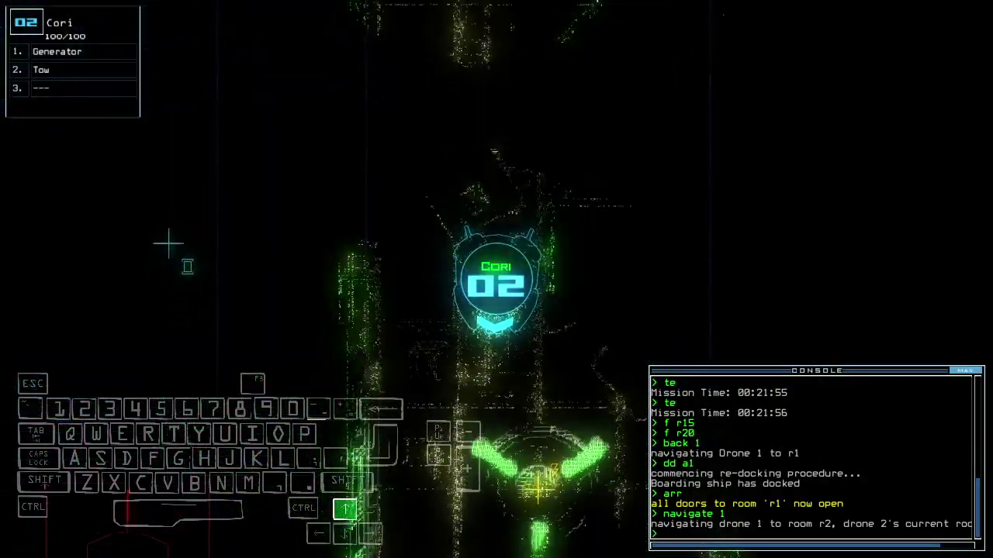
pyautogui.write('generator')
pyautogui.press('Return')
pyautogui.press('1')
pyautogui.press('Up')
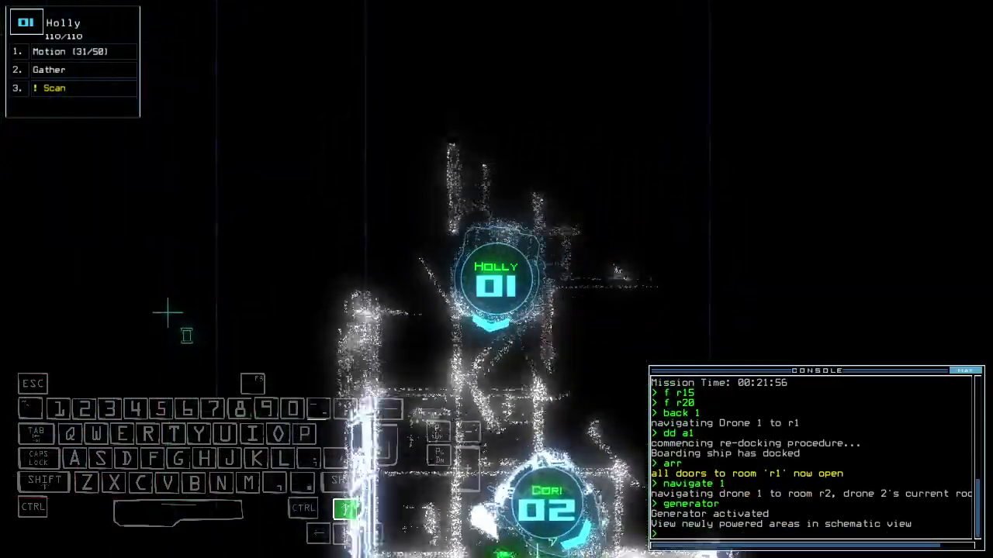
pyautogui.write('cccc')
# Close nearby doors with 'cccc', operate door d6, and scan the room.
pyautogui.press('Return')
pyautogui.press('Up')
pyautogui.write('d6')
pyautogui.press('Return')
pyautogui.press('Up')
pyautogui.write('s')
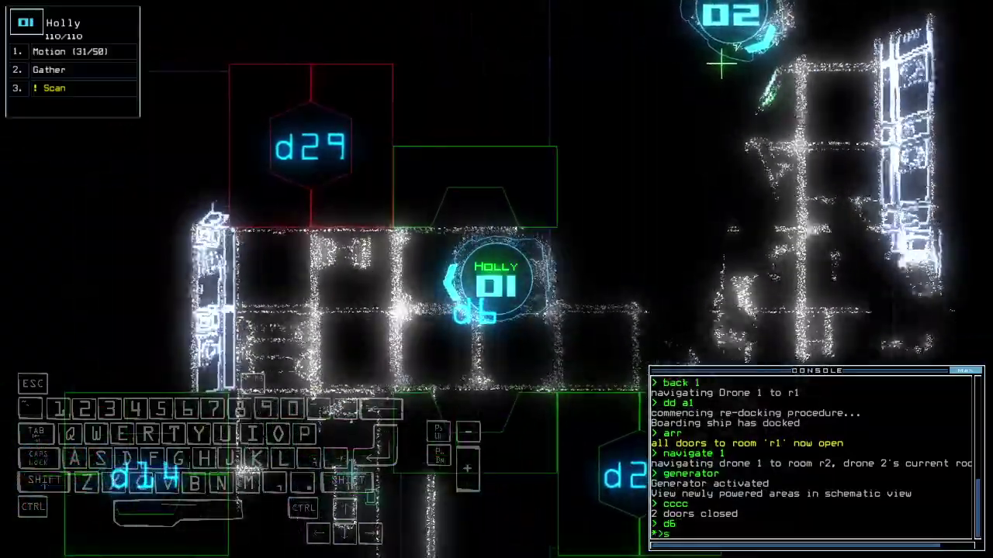
pyautogui.write('can')
pyautogui.press('Return')
pyautogui.write('cccc')
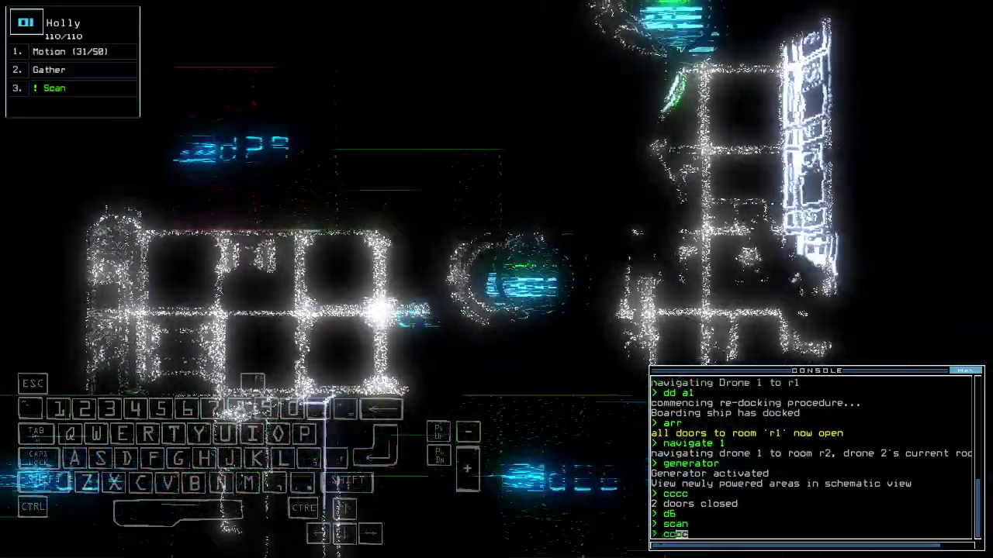
pyautogui.press('BackSpace')
pyautogui.press('BackSpace')
pyautogui.press('BackSpace')
pyautogui.write('scan')
# Back Holly away from danger and close the remaining door.
pyautogui.press('Return')
pyautogui.press('Down')
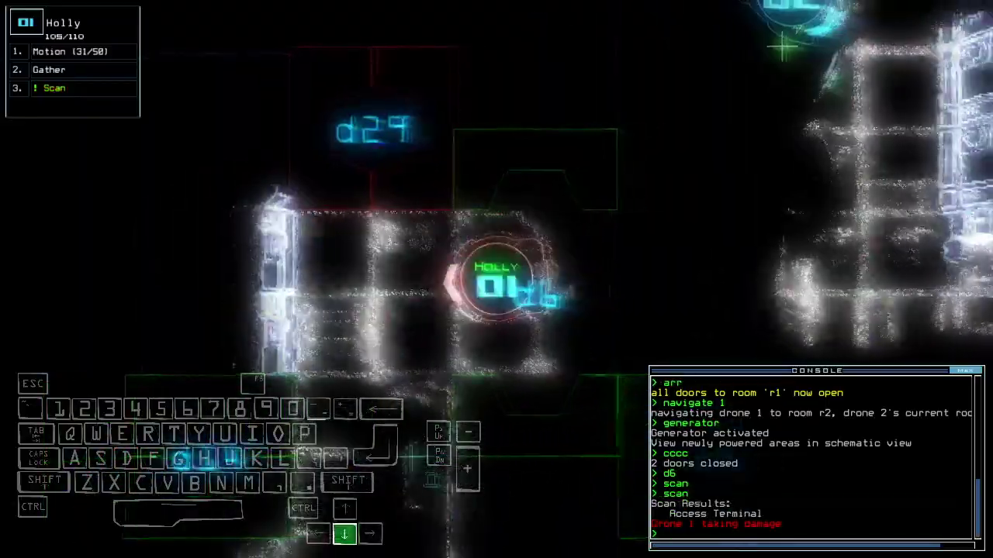
pyautogui.press('Up')
pyautogui.press('Up')
pyautogui.press('Return')
pyautogui.press('space')
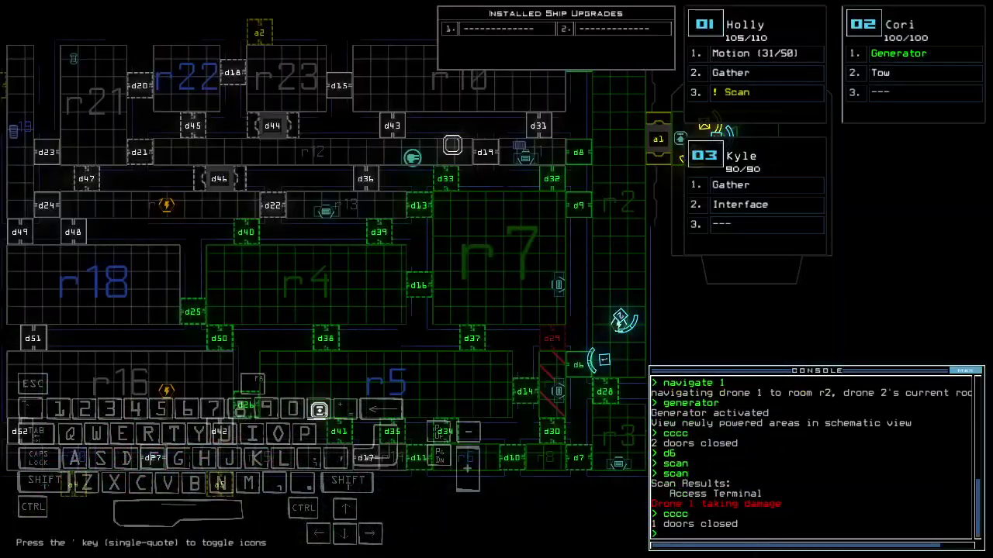
pyautogui.press('space')
pyautogui.write('degauss')
pyautogui.press('Return')
pyautogui.write('back')
# Degauss, send Cori back to r1, and leave the derelict.
pyautogui.press('Return')
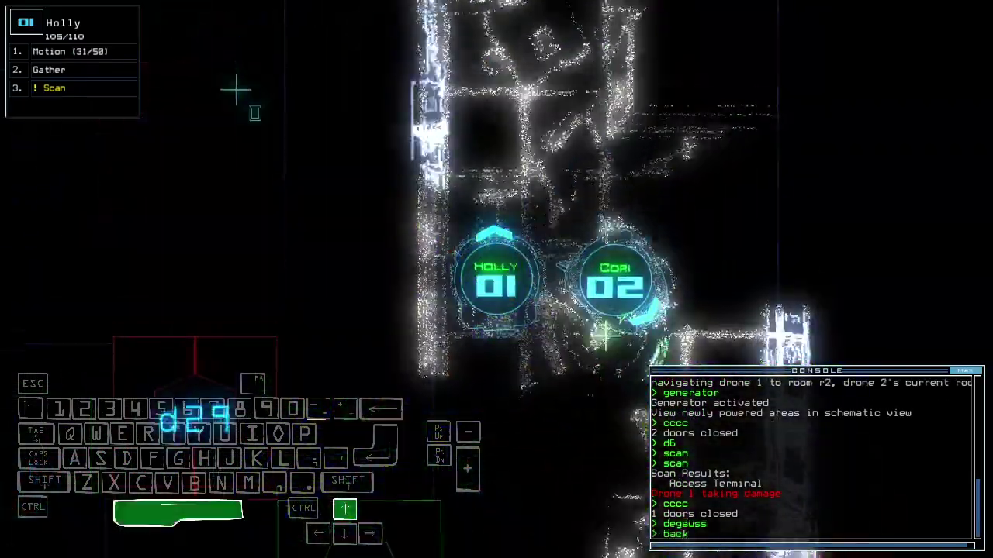
pyautogui.write('2')
pyautogui.press('Return')
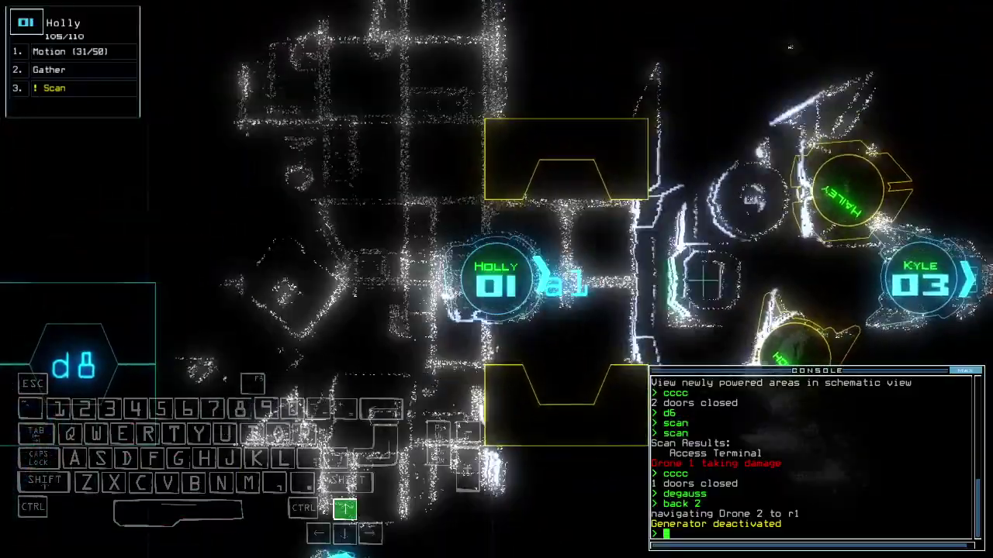
pyautogui.press('space')
pyautogui.write('oo')
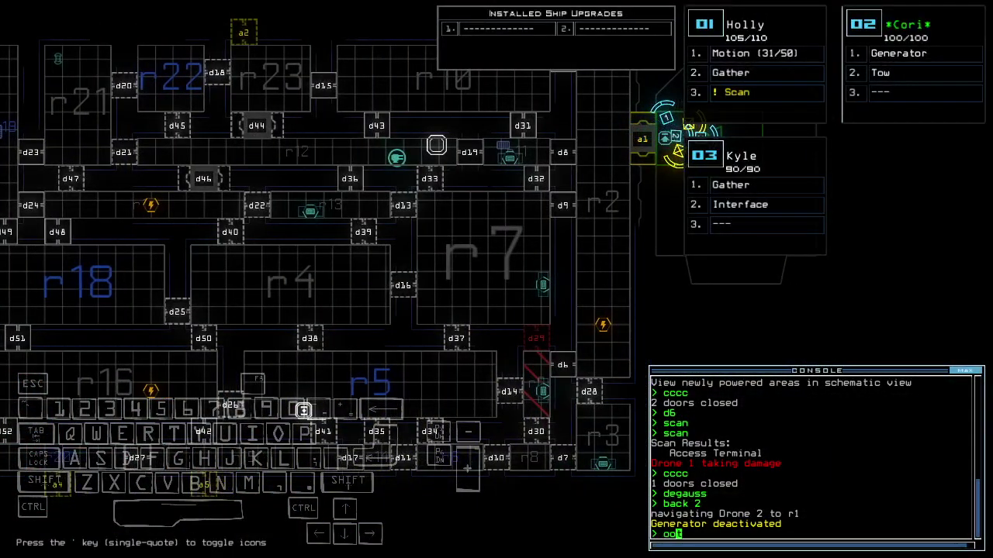
pyautogui.write('t')
pyautogui.press('Return')
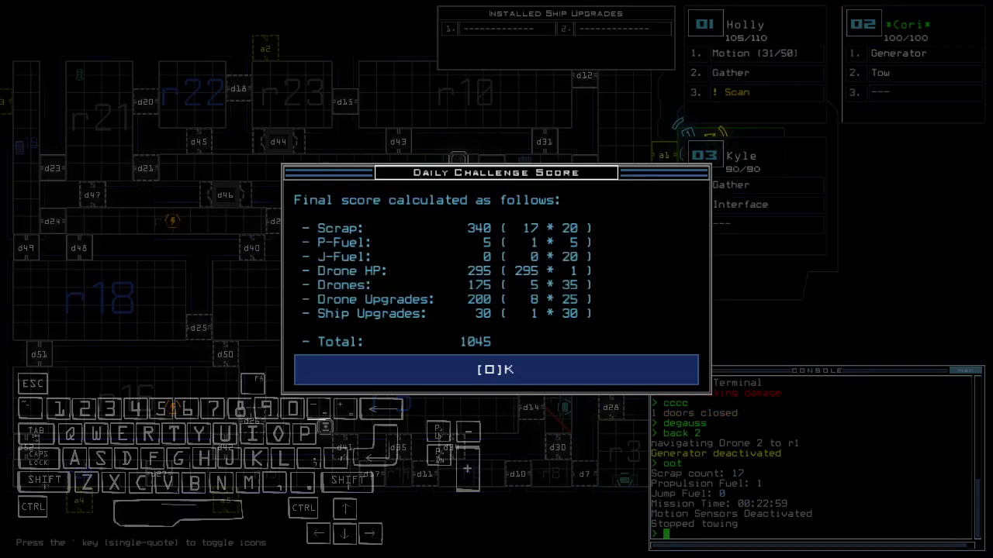
# Dismiss the 1045 score screen and open the 06/05/2022 Daily Leaderboard.
pyautogui.press('o')
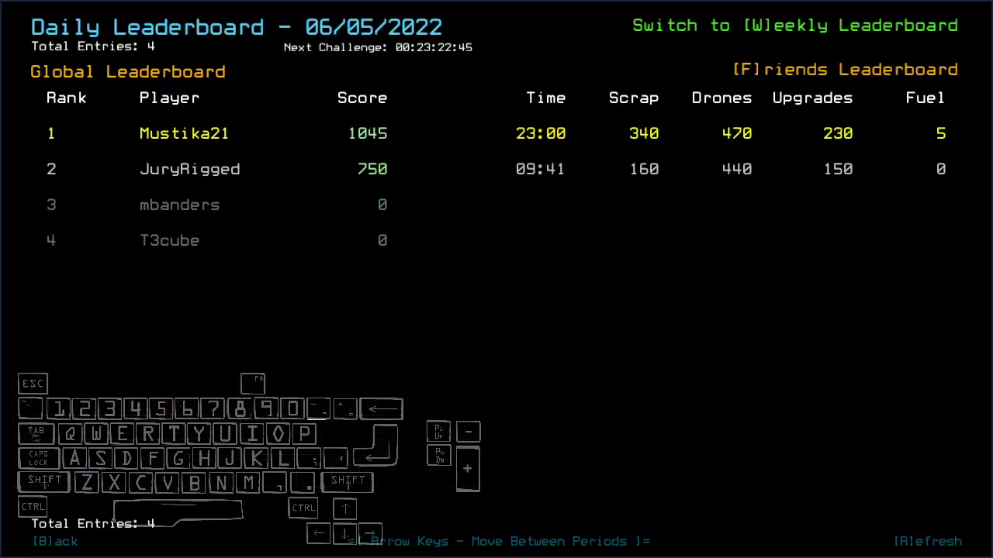